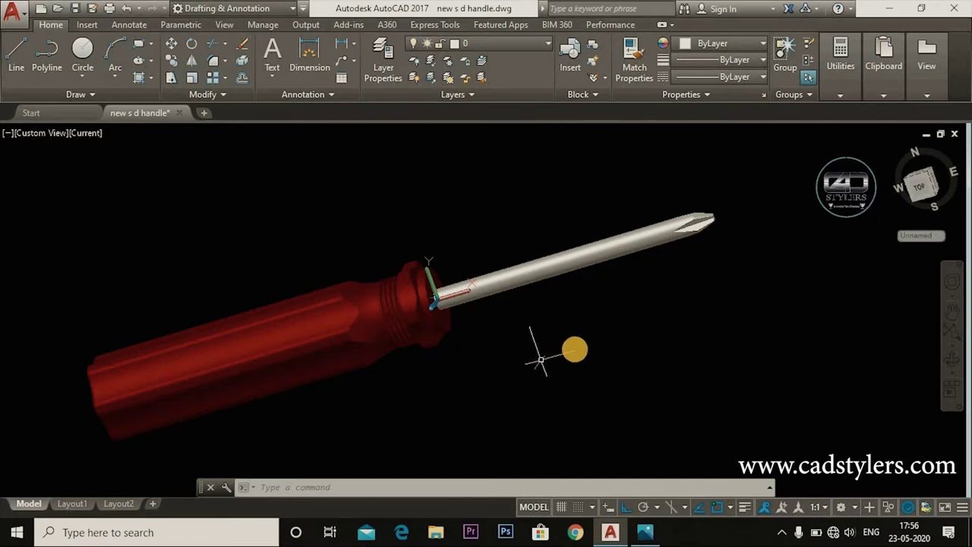
Pan and rotate the reference screwdriver model to view it from different sides.
{"action": "middle_click_drag", "start_coordinate": [574, 361], "coordinate": [602, 349]}
{"action": "left_click_drag", "start_coordinate": [602, 348], "coordinate": [620, 332]}
{"action": "key", "text": "Escape"}
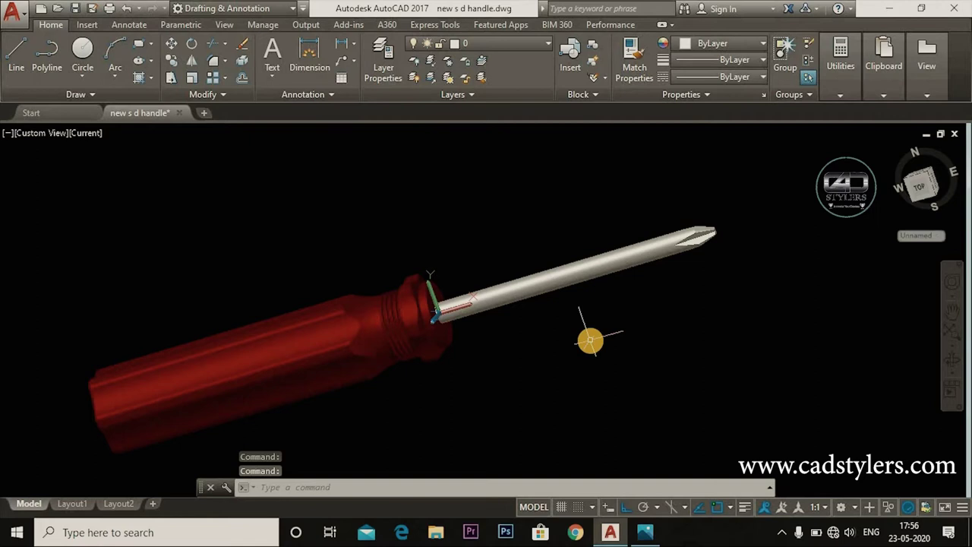
{"action": "middle_click_drag", "start_coordinate": [579, 343], "coordinate": [503, 369], "text": "ctrl+shift"}
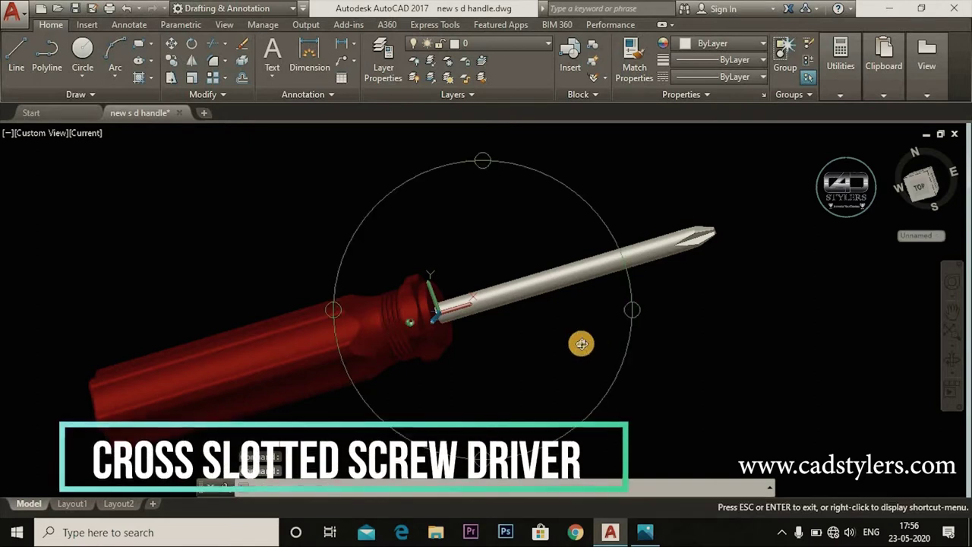
{"action": "mouse_move", "coordinate": [572, 353]}
{"action": "middle_mouse_down"}
{"action": "mouse_move", "coordinate": [561, 328]}
{"action": "mouse_move", "coordinate": [575, 332]}
{"action": "mouse_move", "coordinate": [467, 359]}
{"action": "mouse_move", "coordinate": [327, 334]}
{"action": "middle_mouse_up"}
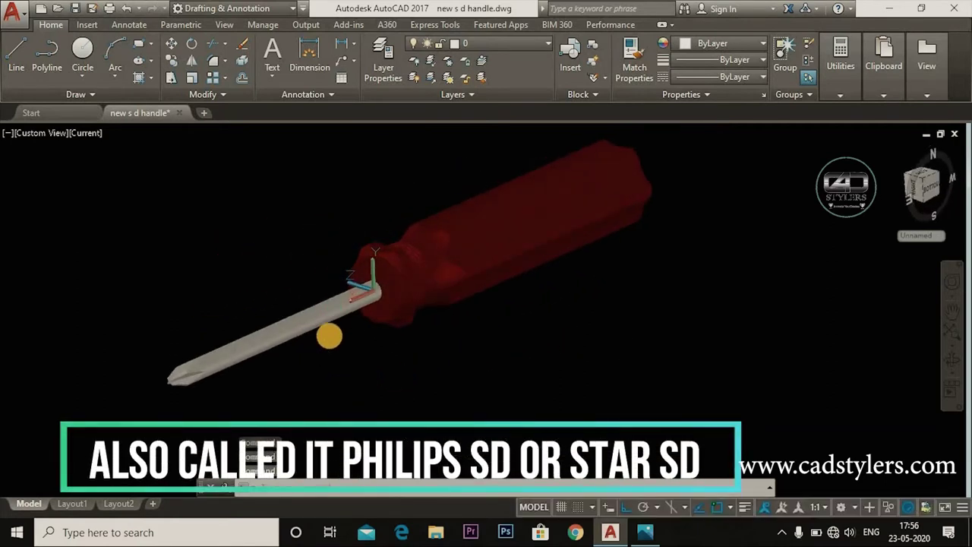
{"action": "scroll", "coordinate": [327, 334], "scroll_direction": "up", "scroll_amount": 2}
{"action": "scroll", "coordinate": [201, 355], "scroll_direction": "up", "scroll_amount": 2}
{"action": "scroll", "coordinate": [202, 347], "scroll_direction": "up", "scroll_amount": 2}
{"action": "mouse_move", "coordinate": [206, 354]}
{"action": "middle_mouse_down", "text": "ctrl+shift"}
{"action": "mouse_move", "coordinate": [336, 323]}
{"action": "mouse_move", "coordinate": [328, 324]}
{"action": "middle_mouse_up", "text": "ctrl+shift"}
Orbit the model to inspect the cross tip and red handle, ending at a near-horizontal side view.
{"action": "scroll", "coordinate": [228, 325], "scroll_direction": "up", "scroll_amount": 3}
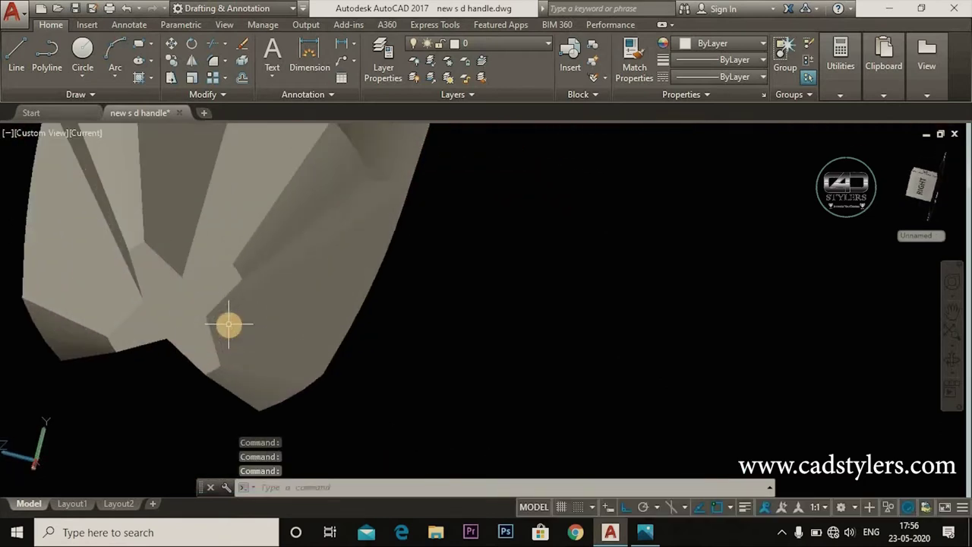
{"action": "scroll", "coordinate": [228, 325], "scroll_direction": "down", "scroll_amount": 3}
{"action": "mouse_move", "coordinate": [228, 324]}
{"action": "middle_mouse_down", "text": "ctrl+shift"}
{"action": "mouse_move", "coordinate": [238, 308]}
{"action": "mouse_move", "coordinate": [238, 329]}
{"action": "mouse_move", "coordinate": [219, 304]}
{"action": "middle_mouse_up", "text": "ctrl+shift"}
{"action": "scroll", "coordinate": [219, 307], "scroll_direction": "up", "scroll_amount": 2}
{"action": "scroll", "coordinate": [217, 305], "scroll_direction": "down", "scroll_amount": 2}
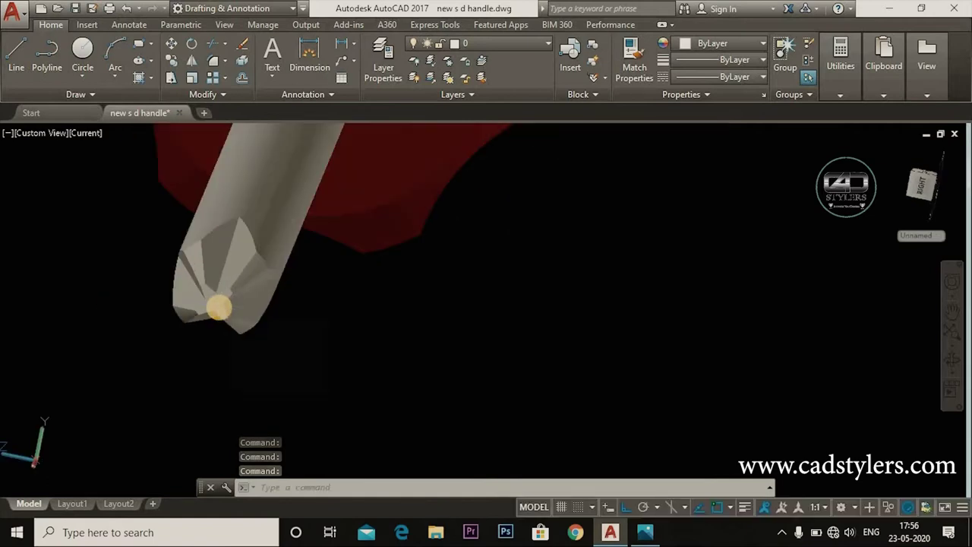
{"action": "mouse_move", "coordinate": [206, 324]}
{"action": "middle_mouse_down", "text": "ctrl+shift"}
{"action": "mouse_move", "coordinate": [284, 316]}
{"action": "mouse_move", "coordinate": [393, 332]}
{"action": "mouse_move", "coordinate": [338, 327]}
{"action": "mouse_move", "coordinate": [380, 336]}
{"action": "mouse_move", "coordinate": [495, 315]}
{"action": "mouse_move", "coordinate": [514, 334]}
{"action": "middle_mouse_up", "text": "ctrl+shift"}
{"action": "mouse_move", "coordinate": [445, 351]}
{"action": "middle_mouse_down", "text": "shift"}
{"action": "mouse_move", "coordinate": [600, 403]}
{"action": "mouse_move", "coordinate": [481, 372]}
{"action": "mouse_move", "coordinate": [509, 326]}
{"action": "mouse_move", "coordinate": [525, 259]}
{"action": "middle_mouse_up", "text": "shift"}
{"action": "scroll", "coordinate": [506, 330], "scroll_direction": "up", "scroll_amount": 2}
{"action": "middle_click_drag", "start_coordinate": [423, 354], "coordinate": [445, 357], "text": "shift"}
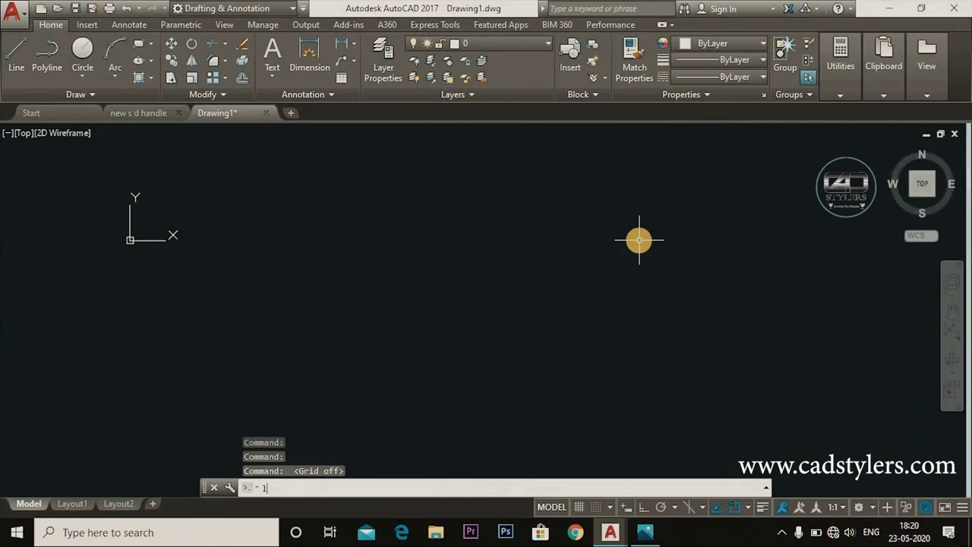
Draw lines from 0,0 to 85,0, then rise 8 units with @0,8.
{"action": "key", "text": "Return"}
{"action": "type", "text": "0,0"}
{"action": "key", "text": "Return"}
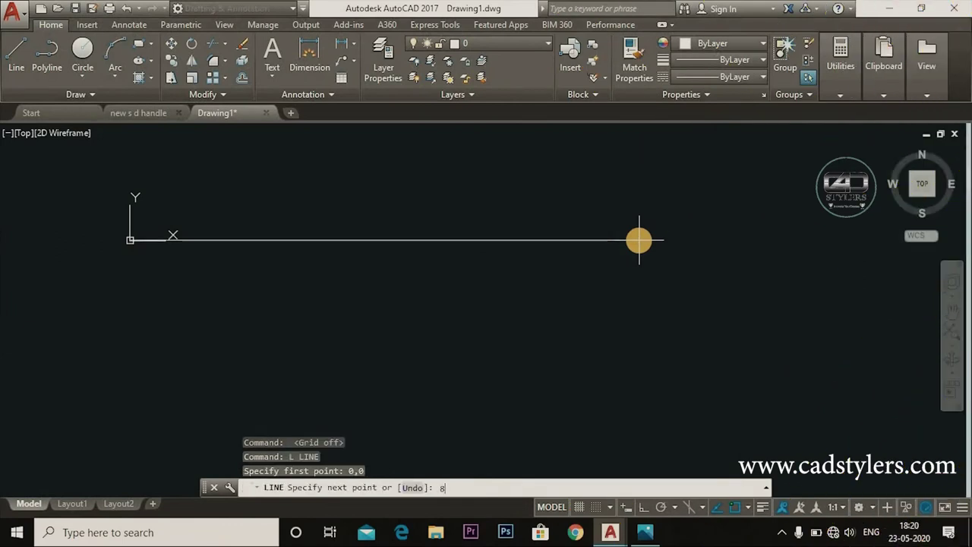
{"action": "type", "text": ",0"}
{"action": "key", "text": "Return"}
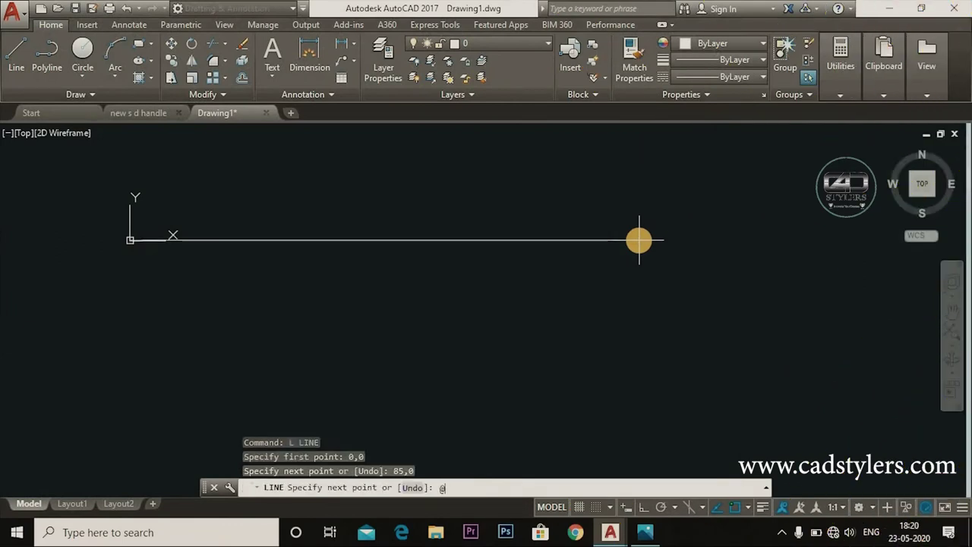
{"action": "type", "text": ",8"}
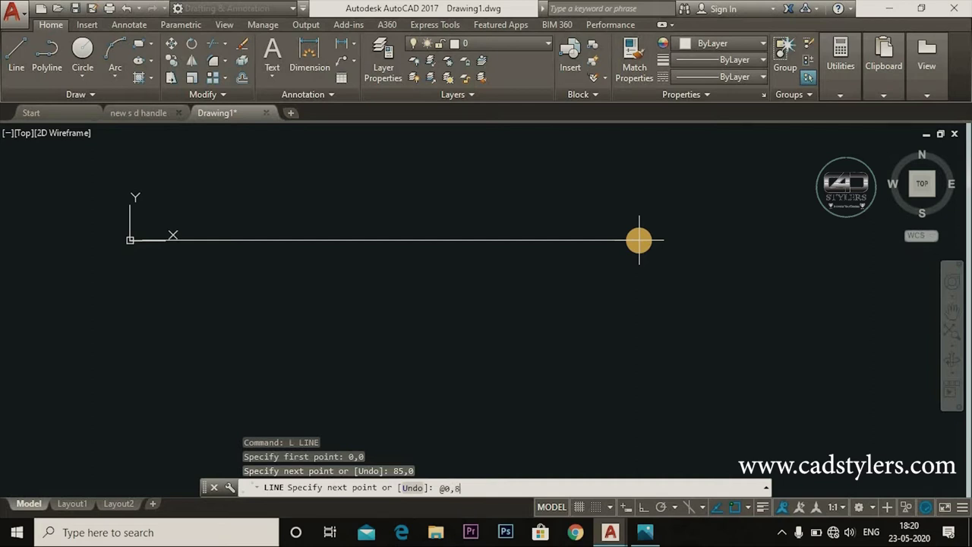
{"action": "key", "text": "Return"}
Continue the profile with a 1.9 step back, a 5-unit edge at 110° and a 3-unit return.
{"action": "type", "text": ".9,0"}
{"action": "key", "text": "Return"}
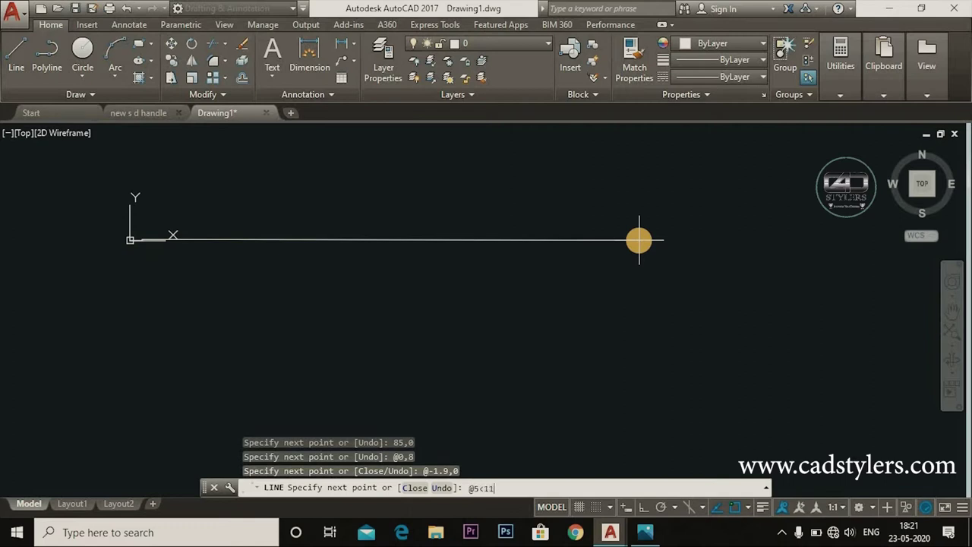
{"action": "key", "text": "Return"}
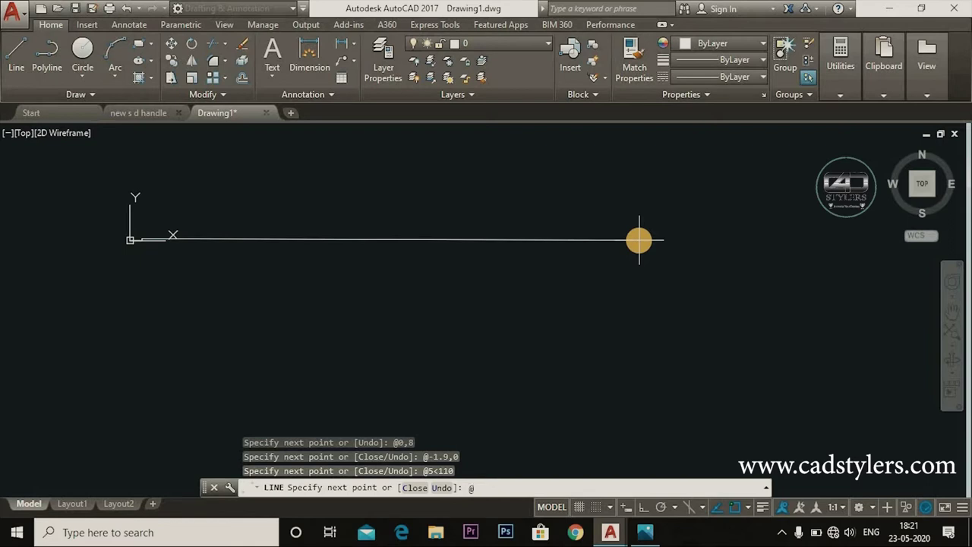
{"action": "type", "text": "-3,0"}
{"action": "key", "text": "Return"}
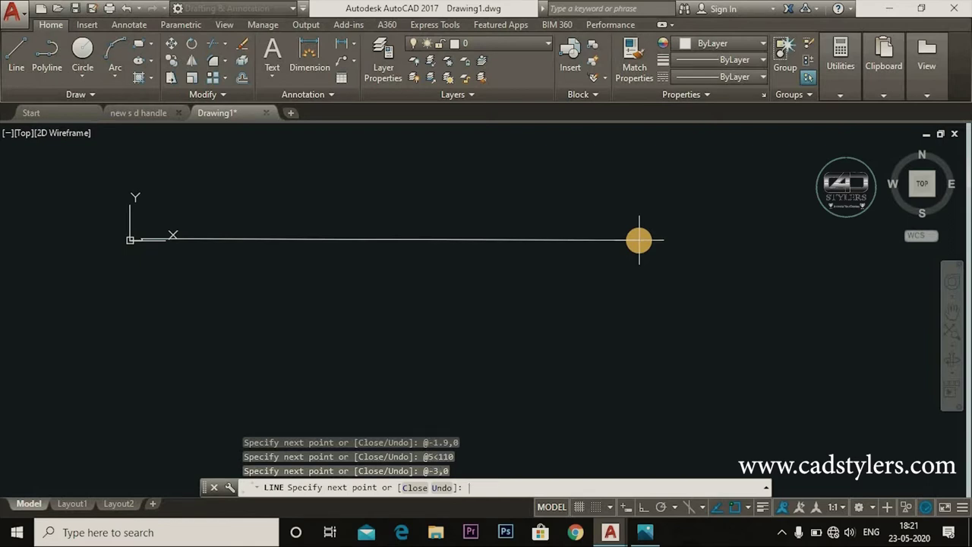
{"action": "key", "text": "Escape"}
{"action": "scroll", "coordinate": [296, 258], "scroll_direction": "down", "scroll_amount": 3}
{"action": "middle_click_drag", "start_coordinate": [304, 301], "coordinate": [401, 352]}
{"action": "scroll", "coordinate": [534, 351], "scroll_direction": "up", "scroll_amount": 3}
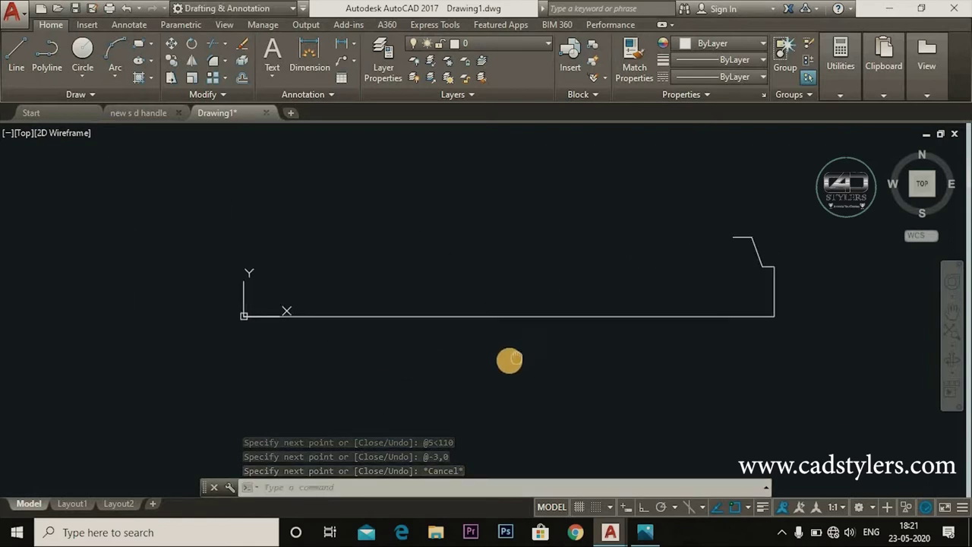
{"action": "middle_click_drag", "start_coordinate": [535, 351], "coordinate": [633, 382]}
{"action": "key", "text": "Escape"}
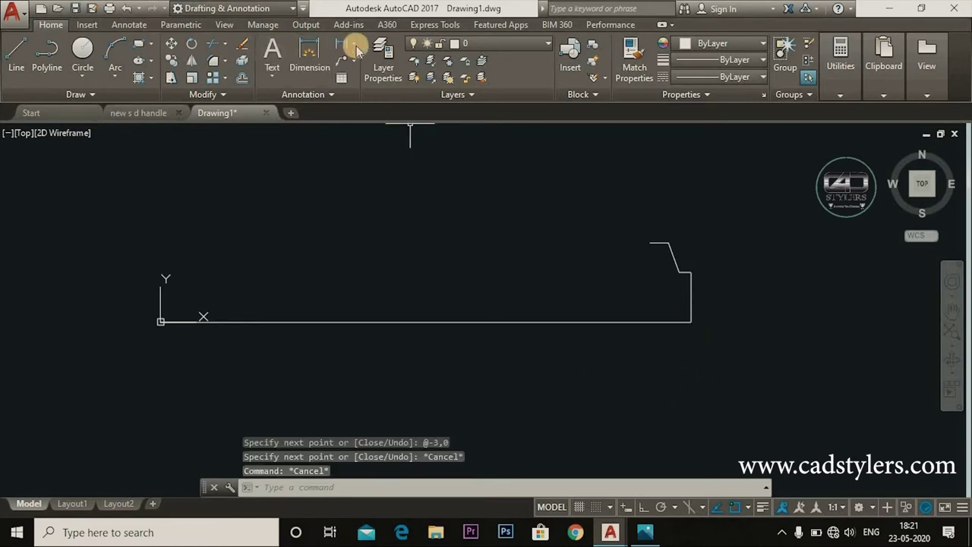
{"action": "left_click", "coordinate": [343, 44]}
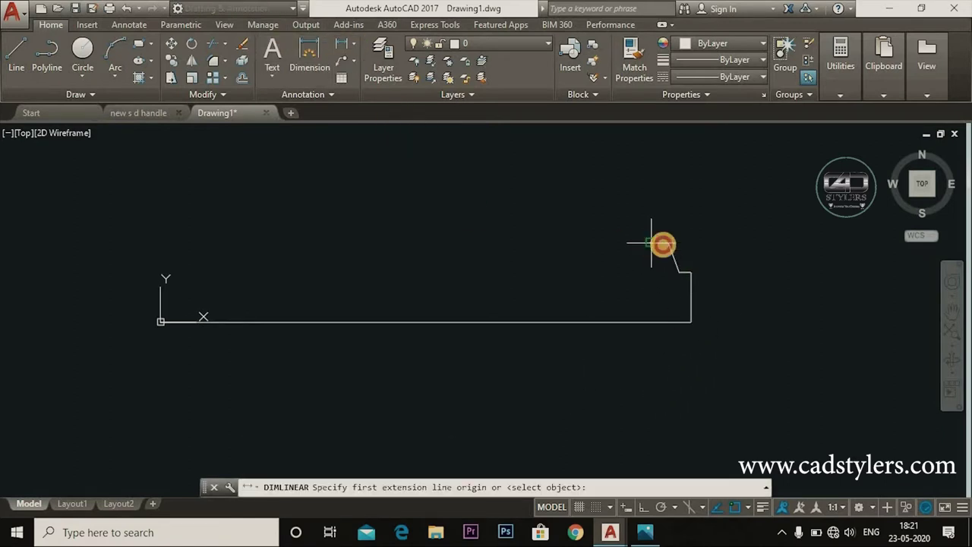
{"action": "left_click", "coordinate": [668, 245]}
{"action": "left_click", "coordinate": [651, 245]}
{"action": "left_click", "coordinate": [656, 221]}
{"action": "middle_click_drag", "start_coordinate": [654, 221], "coordinate": [555, 251]}
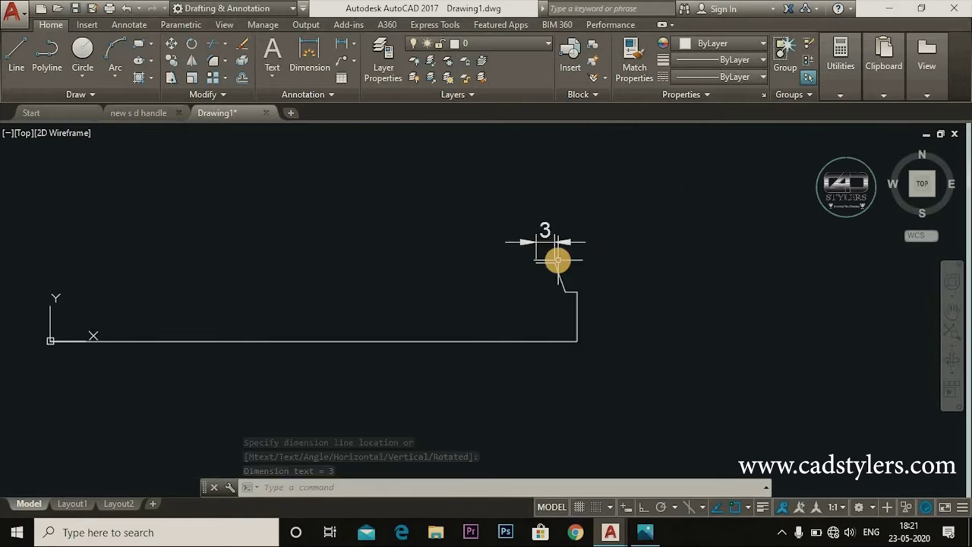
{"action": "scroll", "coordinate": [555, 250], "scroll_direction": "up", "scroll_amount": 1}
{"action": "scroll", "coordinate": [555, 251], "scroll_direction": "down", "scroll_amount": 1}
{"action": "left_click_drag", "start_coordinate": [624, 224], "coordinate": [503, 246]}
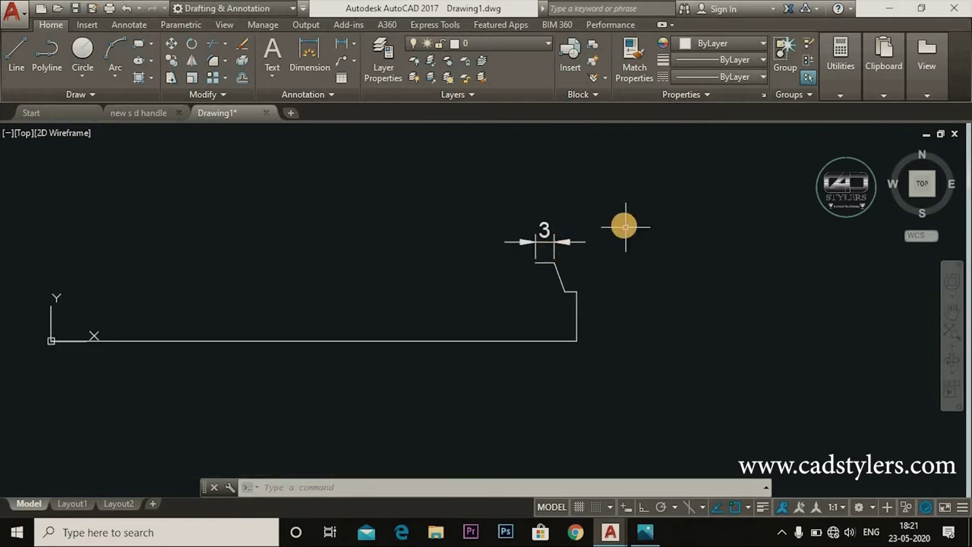
{"action": "key", "text": "Delete"}
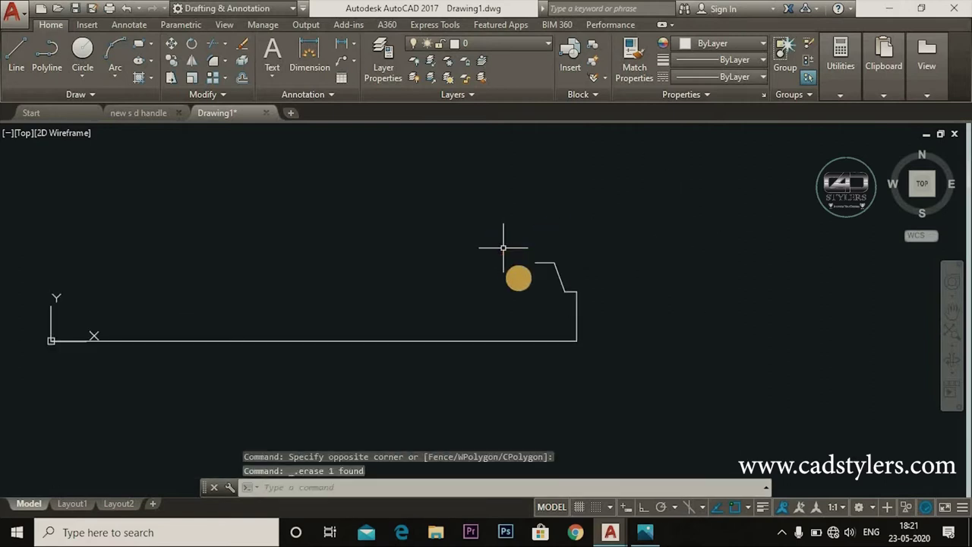
{"action": "mouse_move", "coordinate": [531, 300]}
{"action": "middle_mouse_down"}
{"action": "mouse_move", "coordinate": [609, 284]}
{"action": "mouse_move", "coordinate": [570, 298]}
{"action": "middle_mouse_up"}
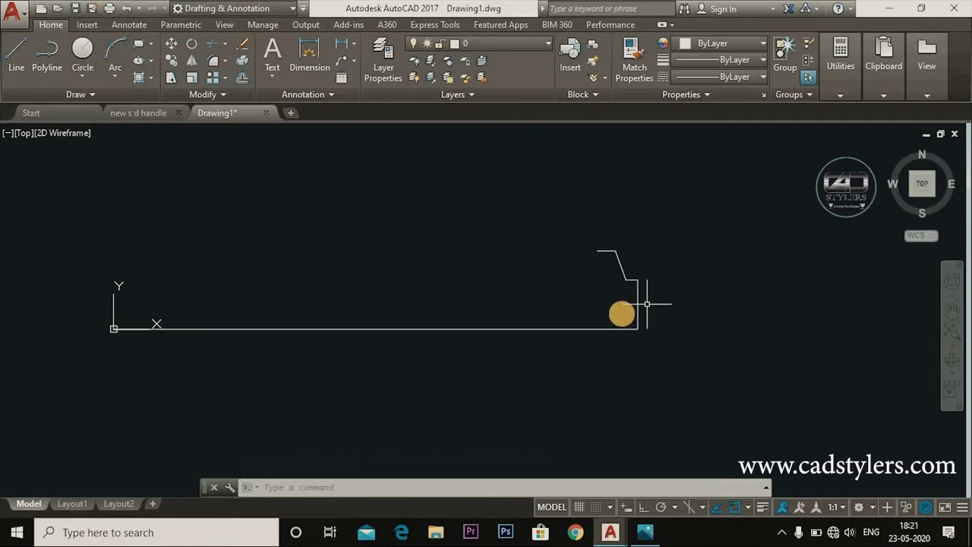
{"action": "middle_click_drag", "start_coordinate": [647, 306], "coordinate": [593, 320]}
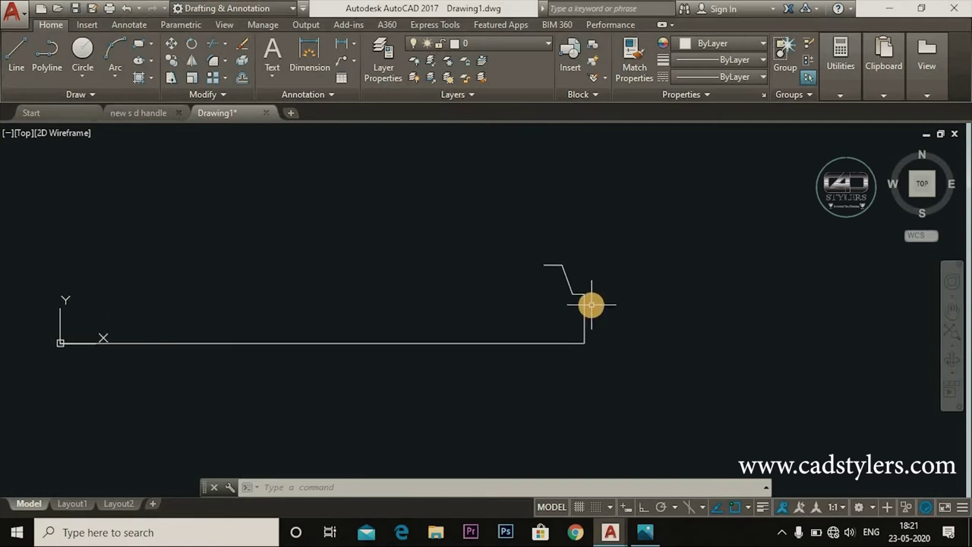
{"action": "middle_click_drag", "start_coordinate": [633, 304], "coordinate": [657, 299]}
{"action": "left_click", "coordinate": [663, 240]}
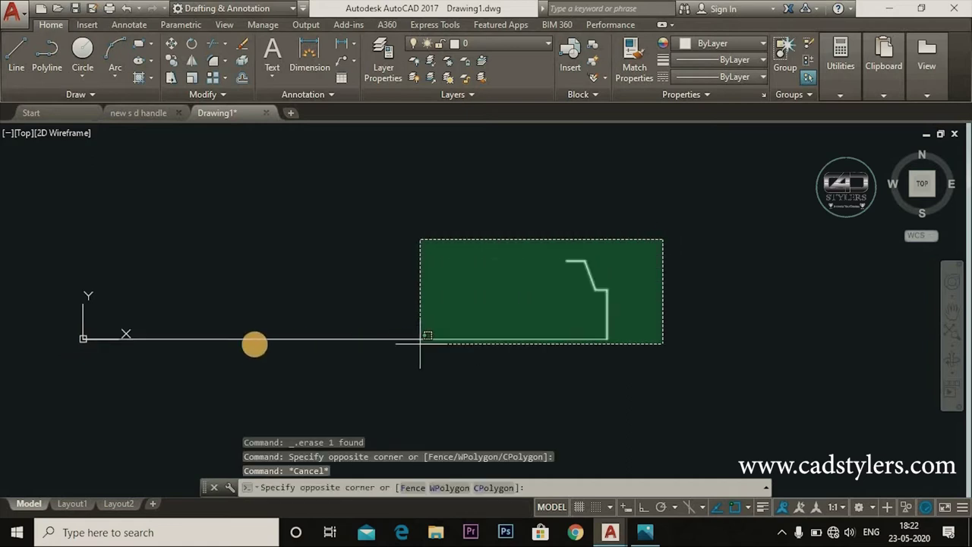
{"action": "left_click", "coordinate": [68, 358]}
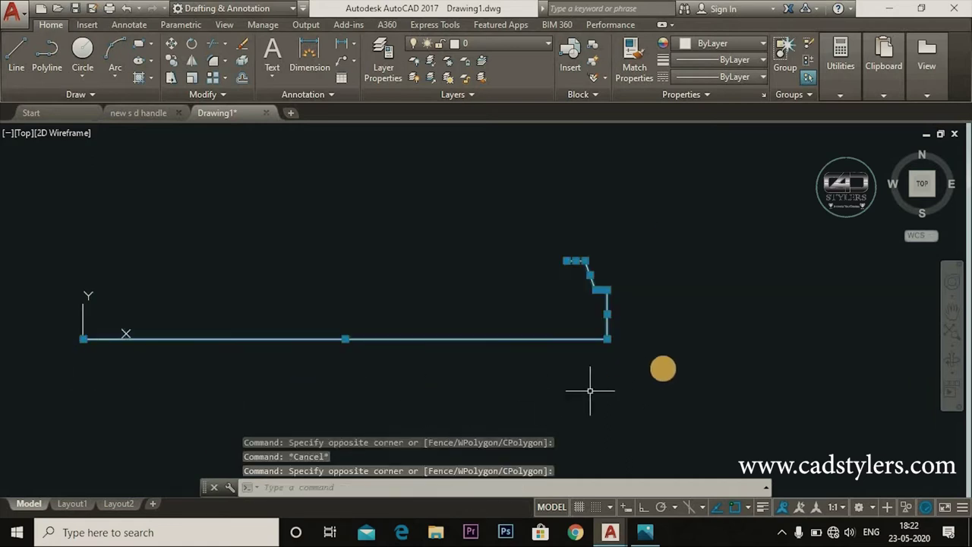
{"action": "key", "text": "Escape"}
{"action": "scroll", "coordinate": [579, 271], "scroll_direction": "up", "scroll_amount": 2}
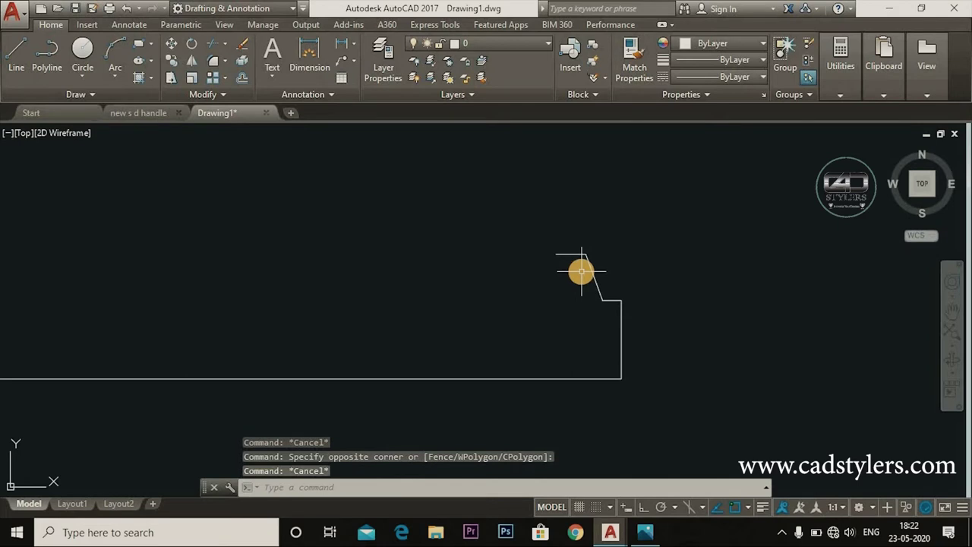
{"action": "scroll", "coordinate": [584, 285], "scroll_direction": "down", "scroll_amount": 4}
{"action": "scroll", "coordinate": [562, 303], "scroll_direction": "up", "scroll_amount": 2}
{"action": "type", "text": "mi"}
{"action": "key", "text": "Return"}
{"action": "key", "text": "Escape"}
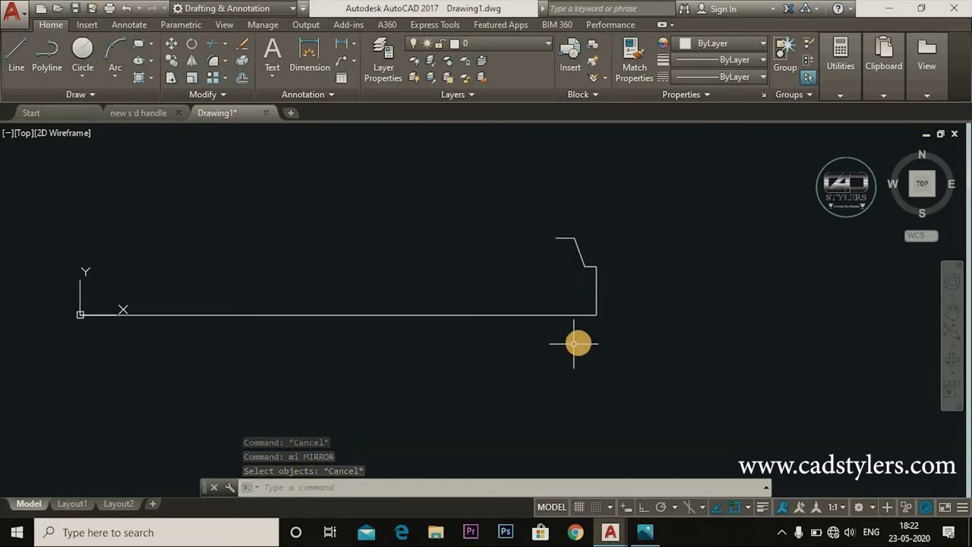
{"action": "key", "text": "Escape"}
{"action": "key", "text": "Escape"}
{"action": "scroll", "coordinate": [573, 340], "scroll_direction": "up", "scroll_amount": 2}
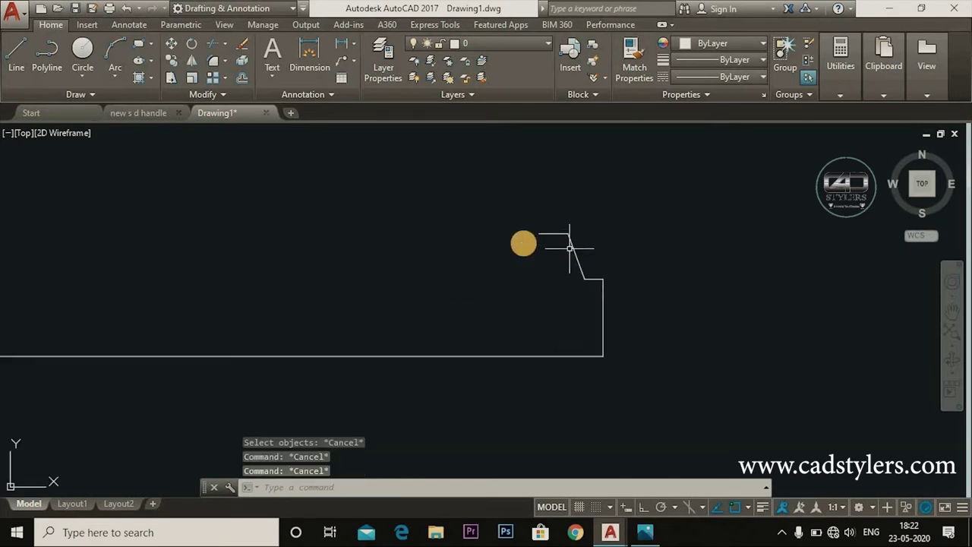
{"action": "left_click", "coordinate": [330, 44]}
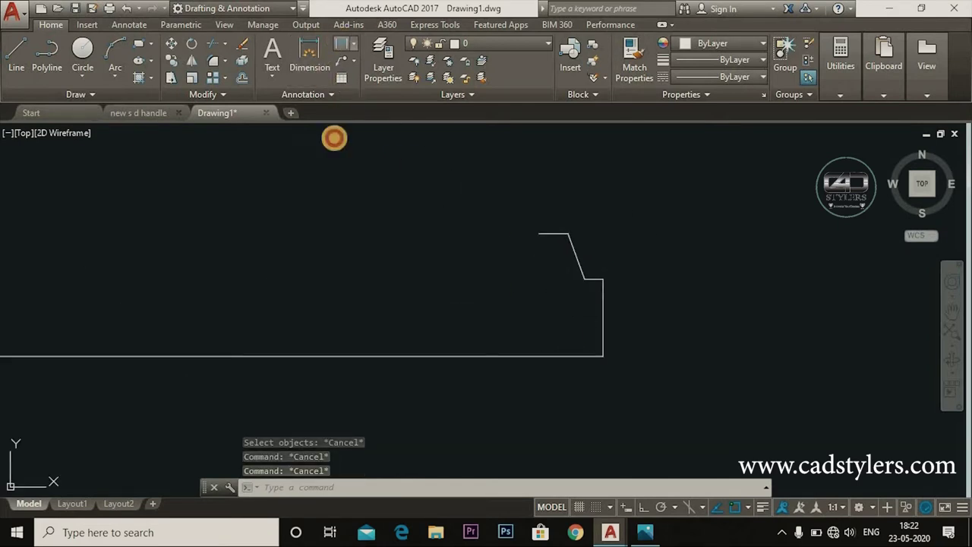
{"action": "left_click", "coordinate": [603, 356]}
{"action": "left_click", "coordinate": [603, 278]}
{"action": "left_click", "coordinate": [635, 316]}
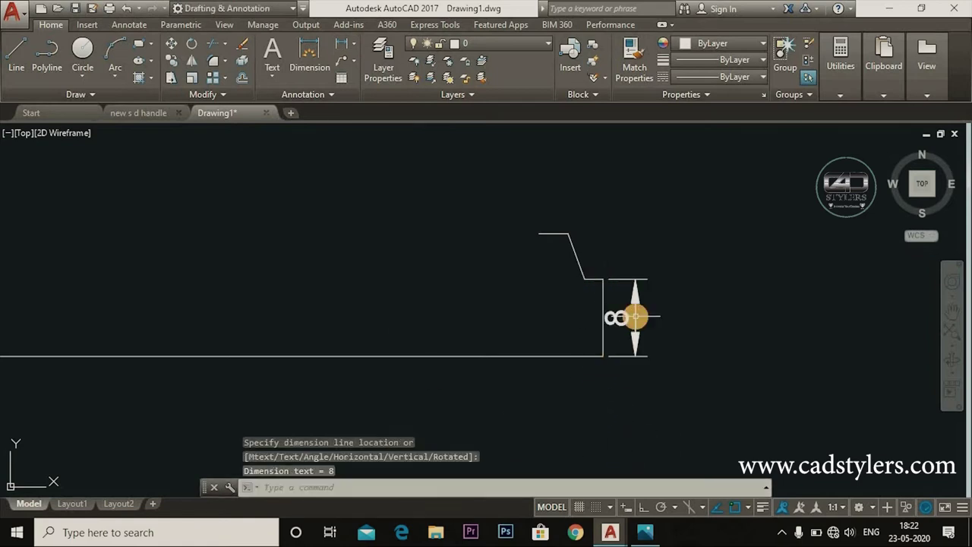
{"action": "key", "text": "Escape"}
{"action": "left_click", "coordinate": [636, 316]}
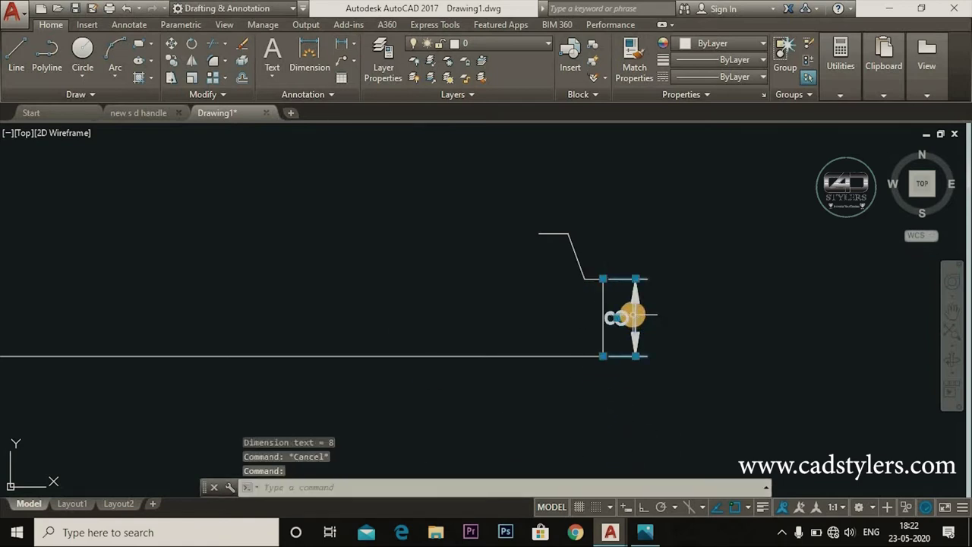
{"action": "key", "text": "Delete"}
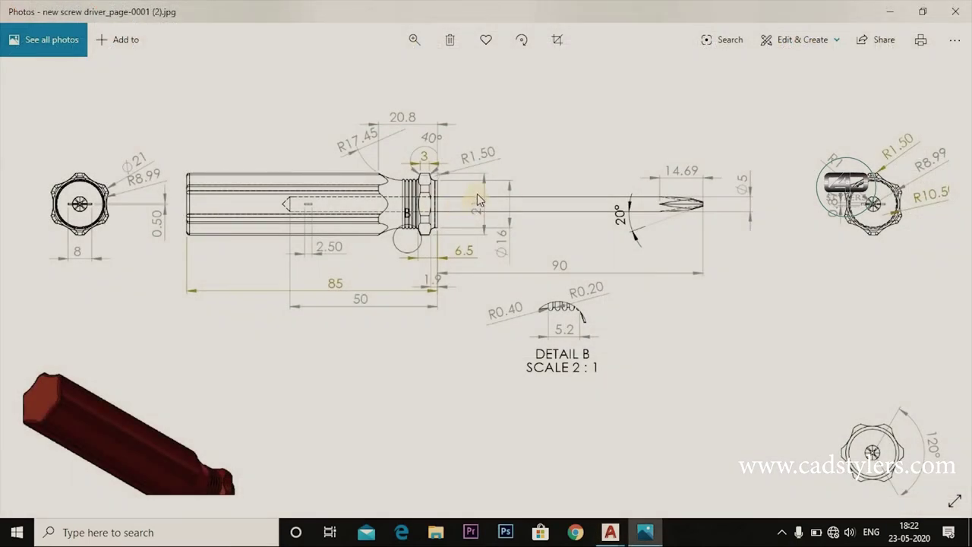
Switch back to Drawing1 in AutoCAD from the reference image.
{"action": "left_click", "coordinate": [612, 524]}
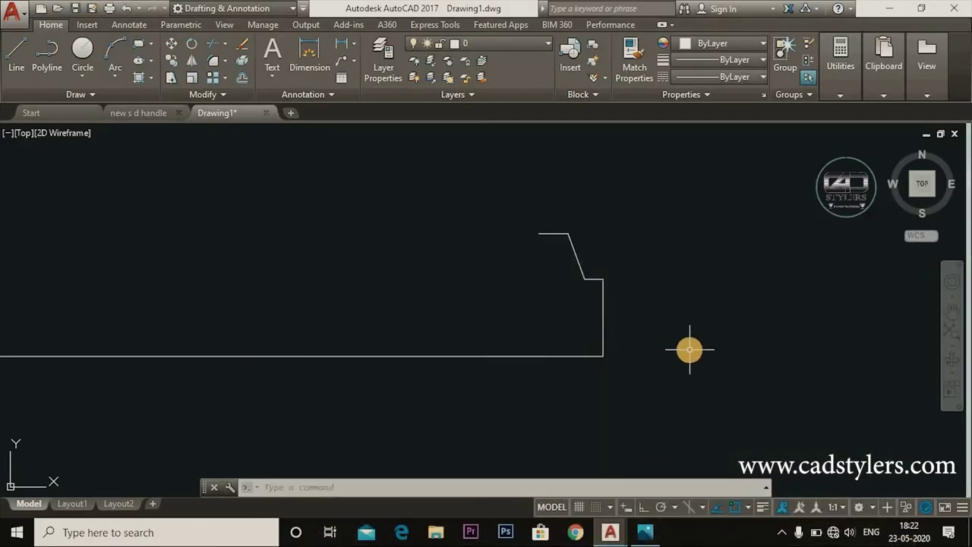
Offset the profile line 10.5 units upward.
{"action": "type", "text": "o"}
{"action": "key", "text": "Return"}
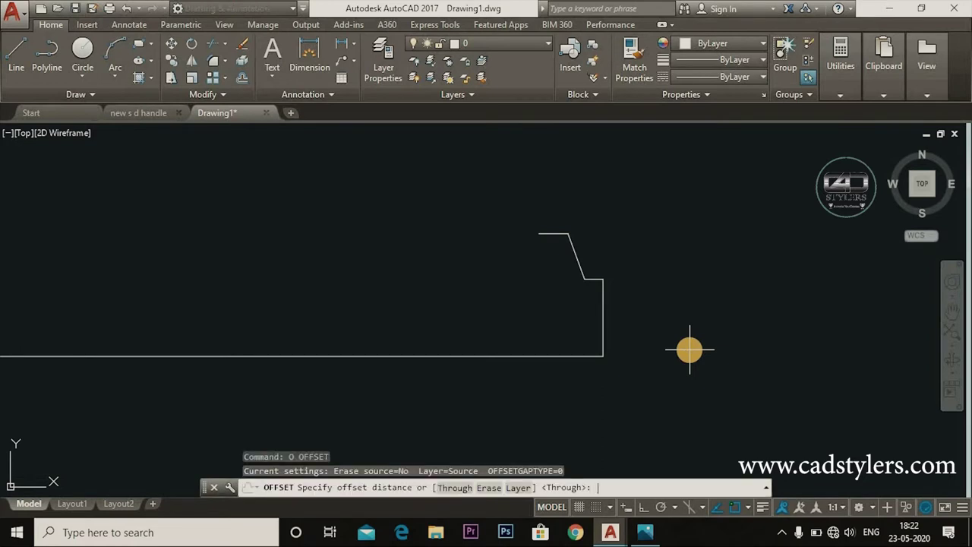
{"action": "key", "text": "Return"}
{"action": "left_click", "coordinate": [567, 316]}
{"action": "left_click", "coordinate": [564, 284]}
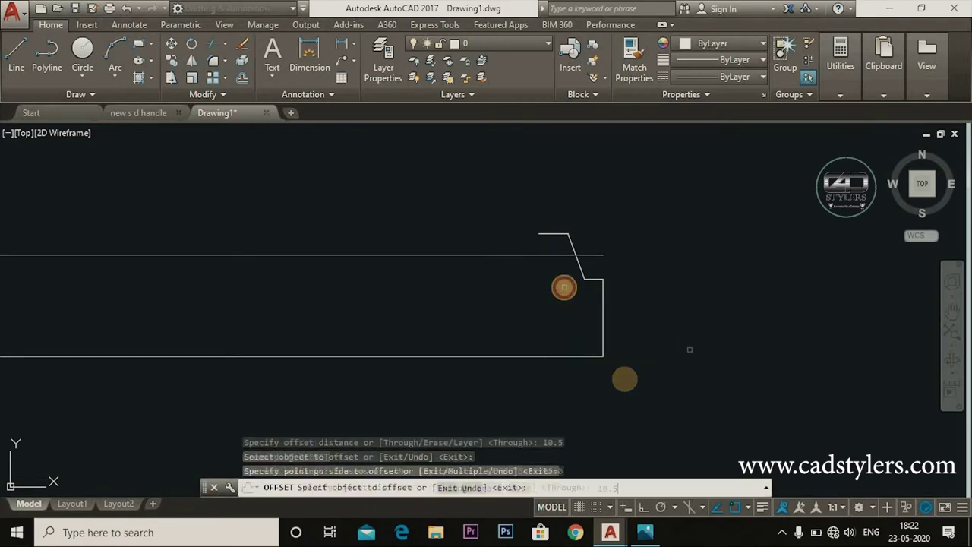
{"action": "key", "text": "Escape"}
{"action": "scroll", "coordinate": [564, 253], "scroll_direction": "up", "scroll_amount": 3}
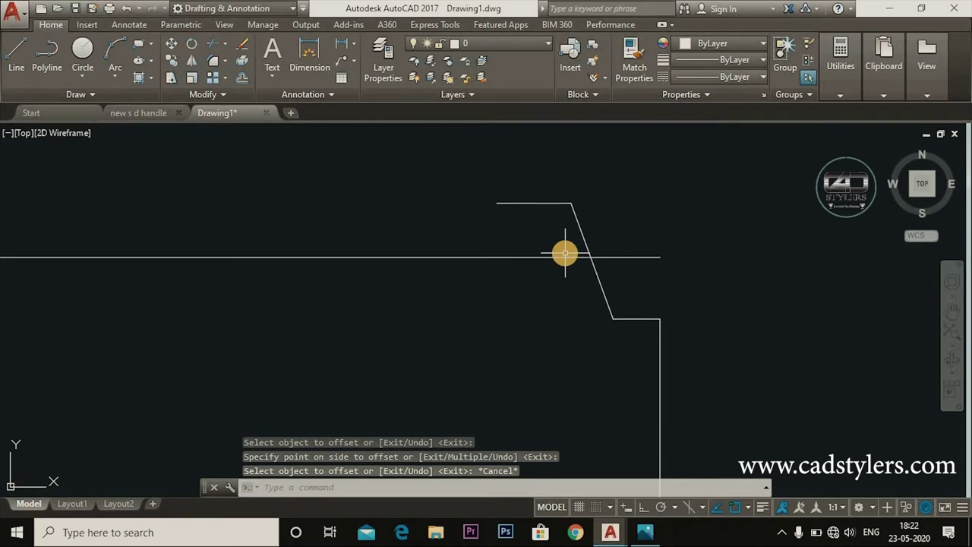
Trim the overhanging line ends inside a crossing window.
{"action": "type", "text": "tr"}
{"action": "key", "text": "Return"}
{"action": "key", "text": "Return"}
{"action": "left_click", "coordinate": [646, 192]}
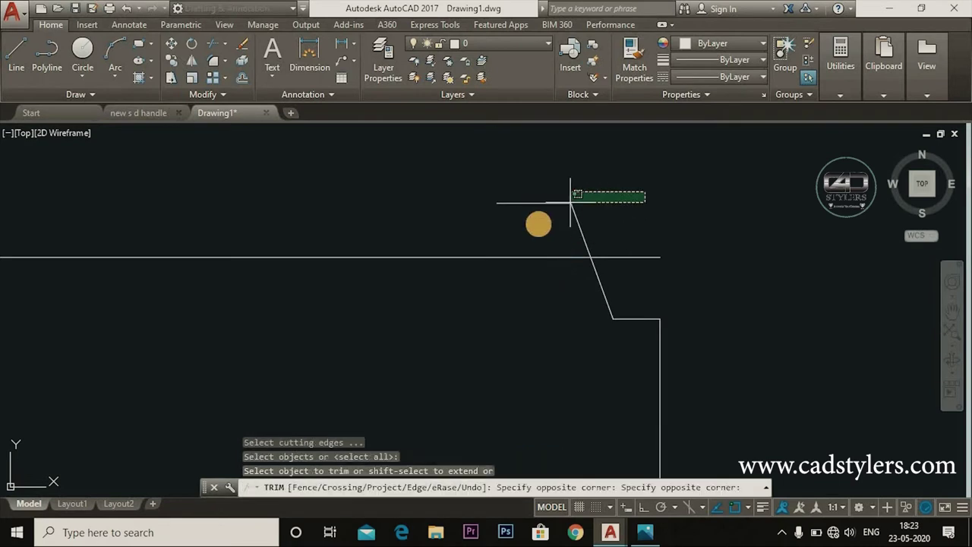
{"action": "left_click", "coordinate": [535, 236]}
{"action": "key", "text": "Return"}
{"action": "type", "text": "e"}
Erase the two leftover segments.
{"action": "key", "text": "Return"}
{"action": "left_click", "coordinate": [568, 174]}
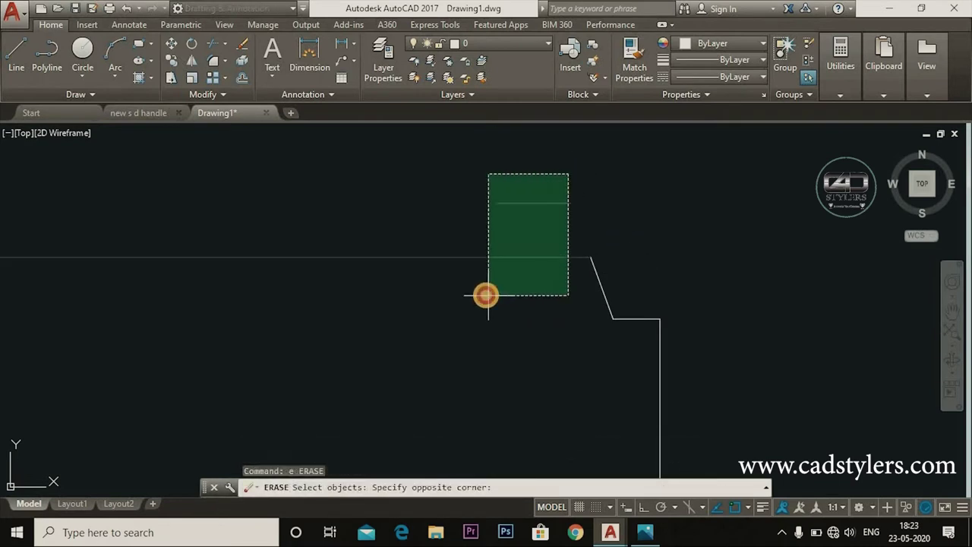
{"action": "left_click", "coordinate": [486, 295]}
{"action": "key", "text": "Return"}
{"action": "type", "text": "l"}
{"action": "key", "text": "Return"}
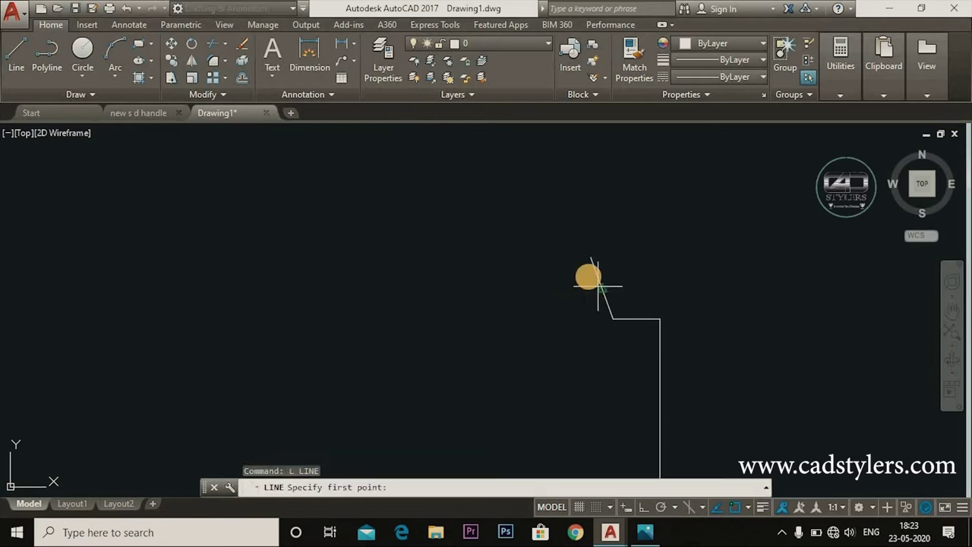
Draw a 3-unit horizontal top line from the slanted line's top, with Ortho on.
{"action": "left_click", "coordinate": [591, 257]}
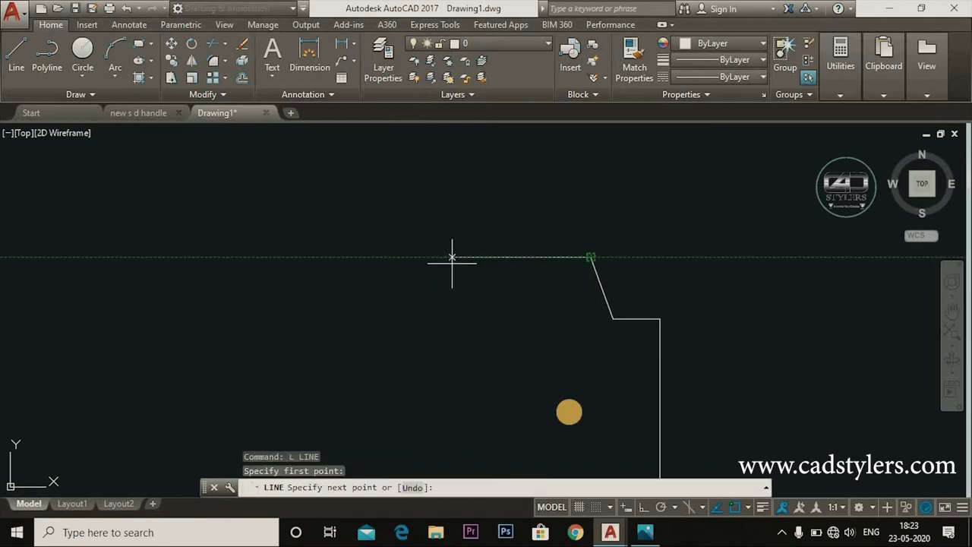
{"action": "left_click", "coordinate": [644, 506]}
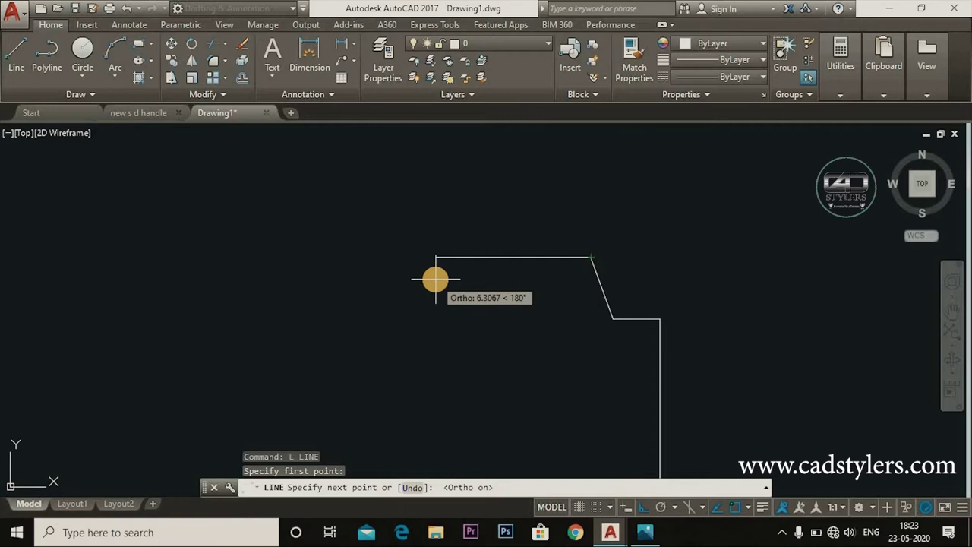
{"action": "type", "text": "3"}
{"action": "key", "text": "Return"}
{"action": "key", "text": "Escape"}
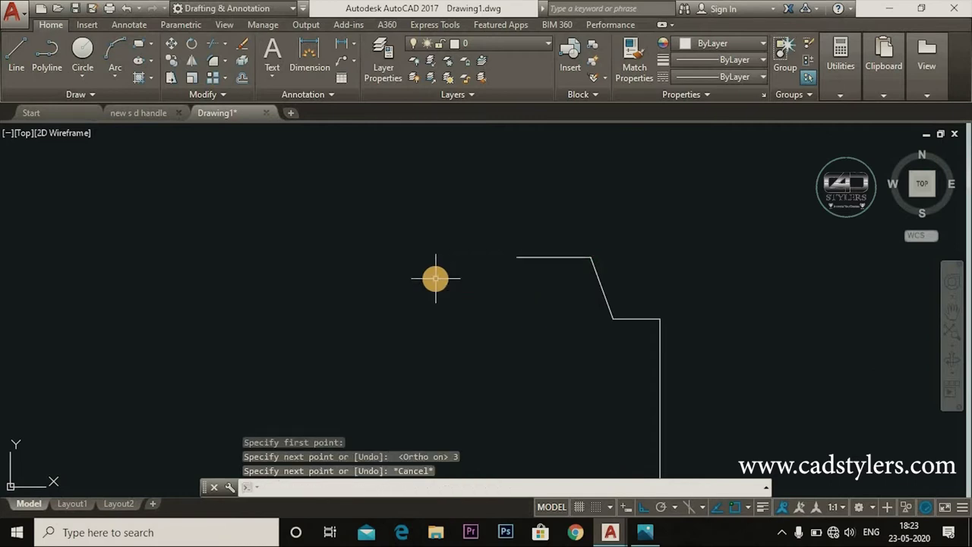
Mirror the slanted line about a vertical axis through the top line's midpoint, keeping the original.
{"action": "type", "text": "mi"}
{"action": "key", "text": "Return"}
{"action": "left_click", "coordinate": [600, 289]}
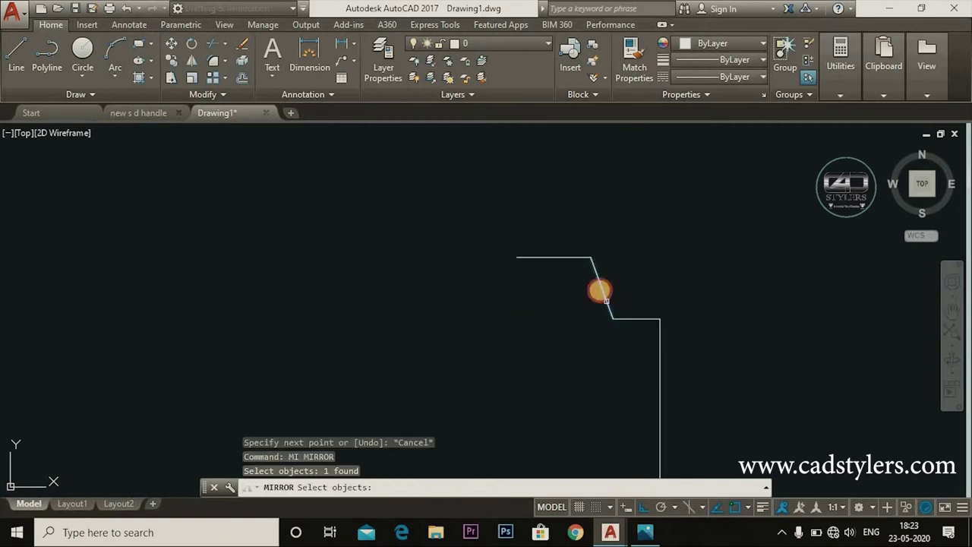
{"action": "key", "text": "Return"}
{"action": "left_click", "coordinate": [554, 258]}
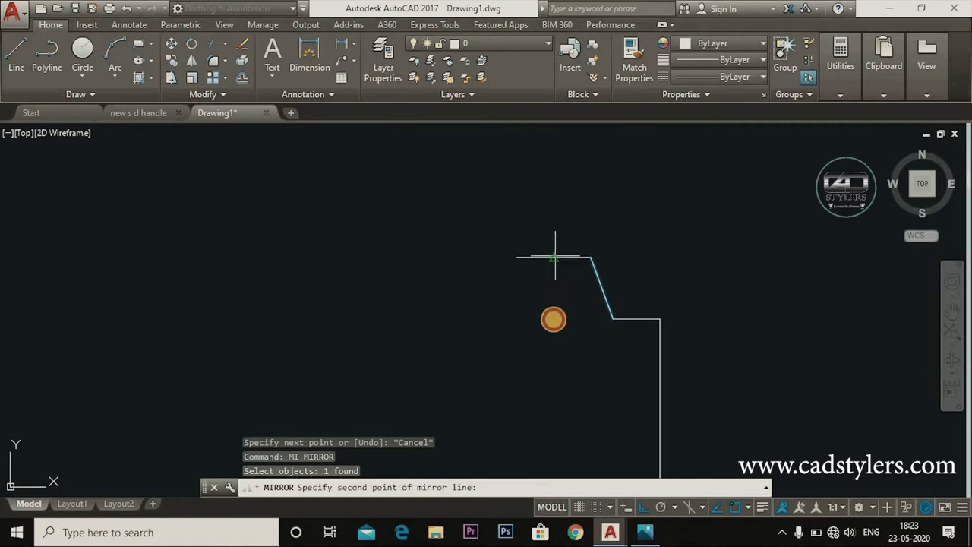
{"action": "left_click", "coordinate": [564, 350]}
{"action": "key", "text": "Return"}
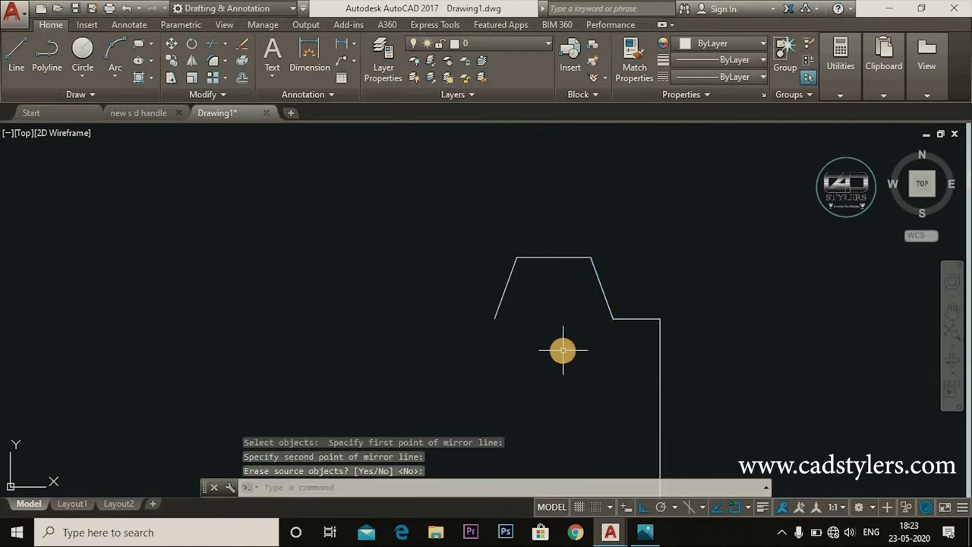
Draw a 5.2-unit horizontal line leftward from the left slant's lower end.
{"action": "type", "text": "l"}
{"action": "key", "text": "Return"}
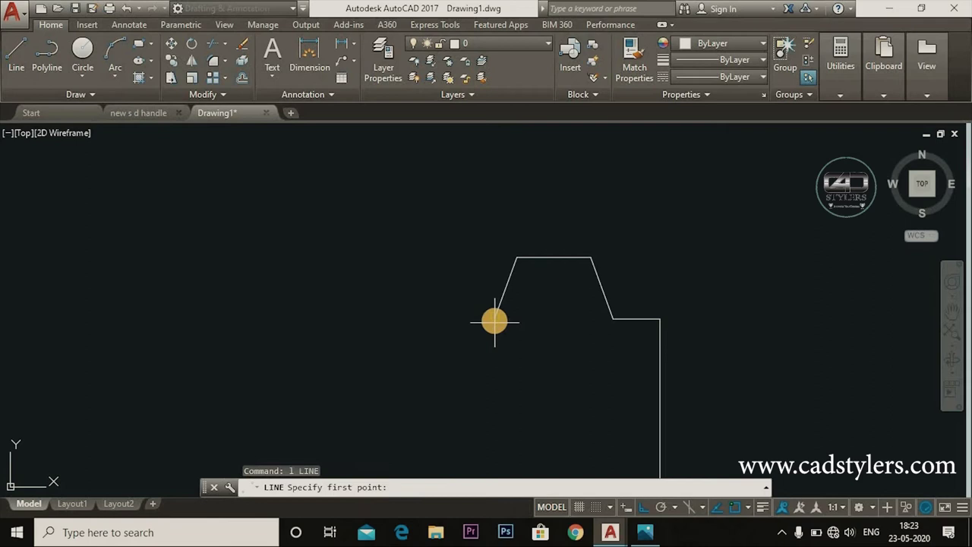
{"action": "left_click", "coordinate": [494, 319]}
{"action": "type", "text": "5.2"}
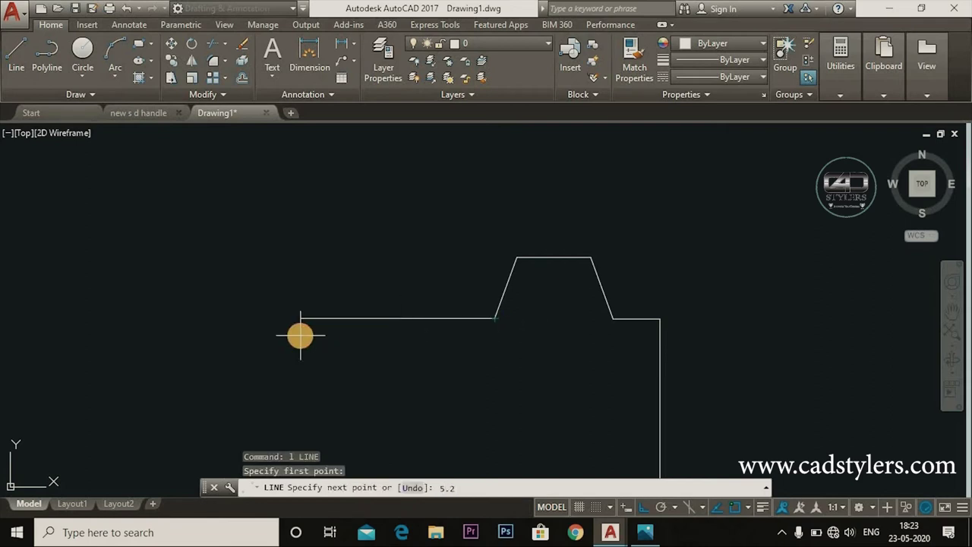
{"action": "key", "text": "Return"}
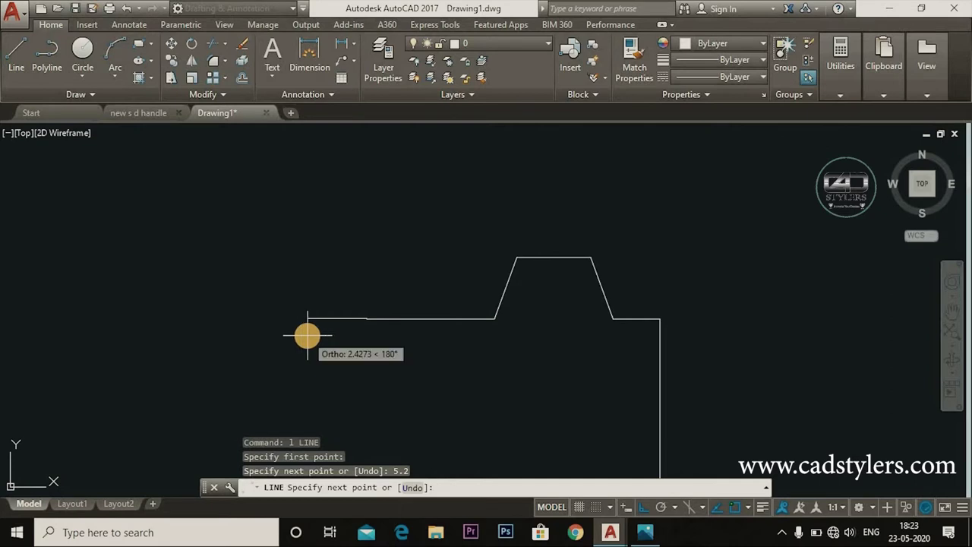
{"action": "key", "text": "Escape"}
{"action": "scroll", "coordinate": [453, 297], "scroll_direction": "down", "scroll_amount": 2}
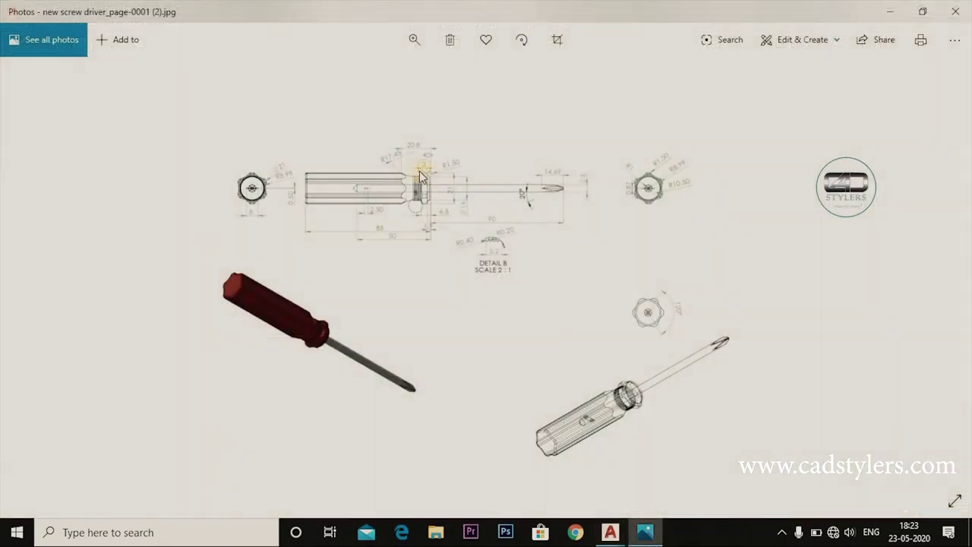
{"action": "scroll", "coordinate": [398, 182], "scroll_direction": "up", "scroll_amount": 3}
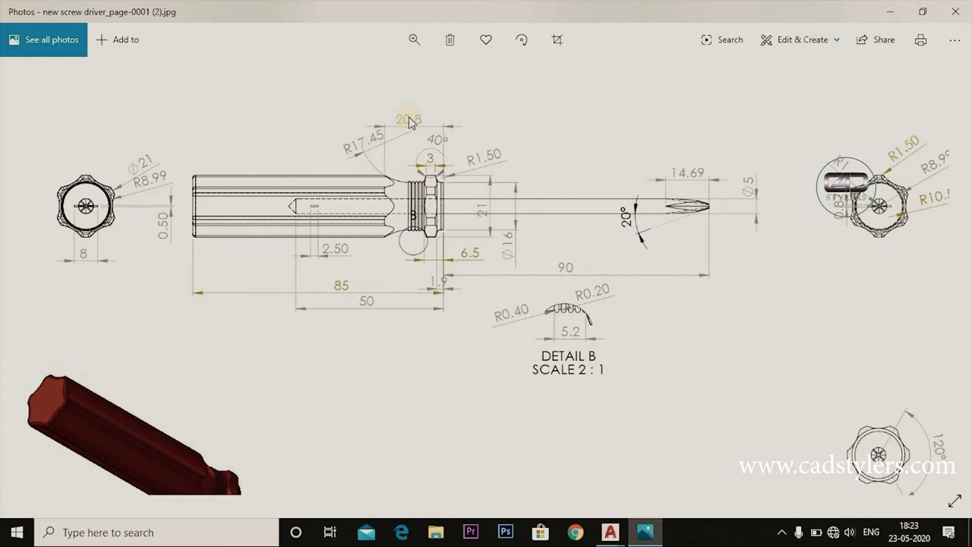
Offset the profile's right end line 20.8 units to the left.
{"action": "left_click", "coordinate": [644, 531]}
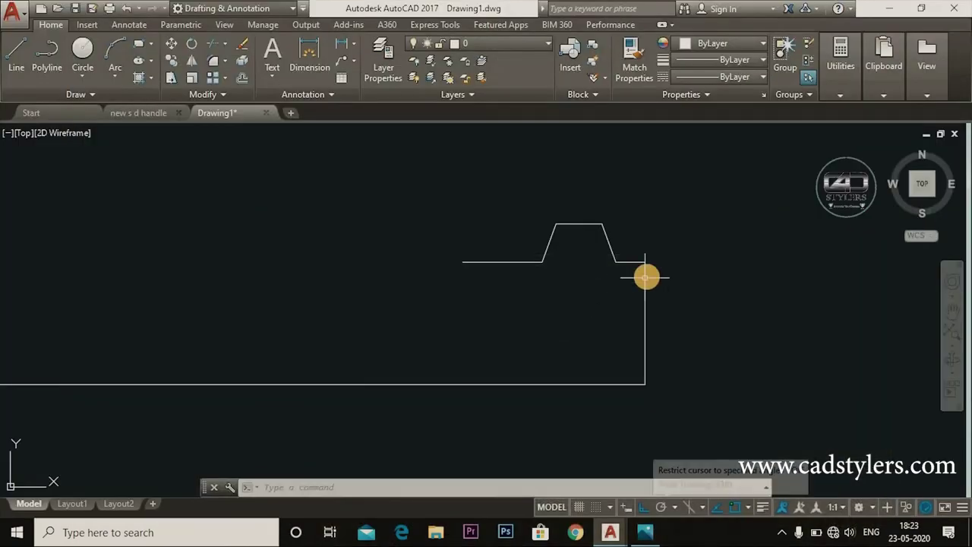
{"action": "type", "text": "o"}
{"action": "key", "text": "Return"}
{"action": "type", "text": "2"}
{"action": "key", "text": "Return"}
{"action": "left_click", "coordinate": [636, 297]}
{"action": "left_click", "coordinate": [387, 342]}
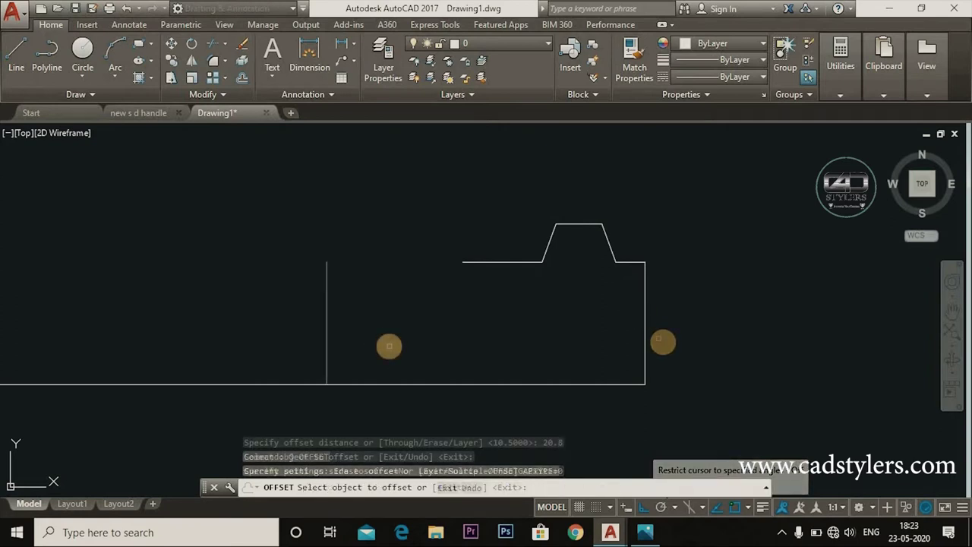
{"action": "key", "text": "Escape"}
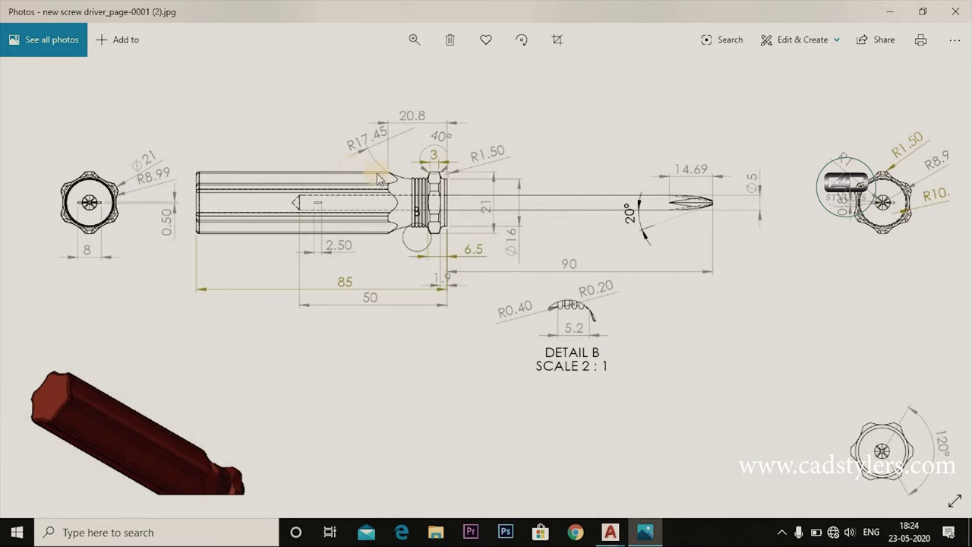
Measure the new vertical line's height with DIMLINEAR, then discard the dimension.
{"action": "left_click", "coordinate": [657, 529]}
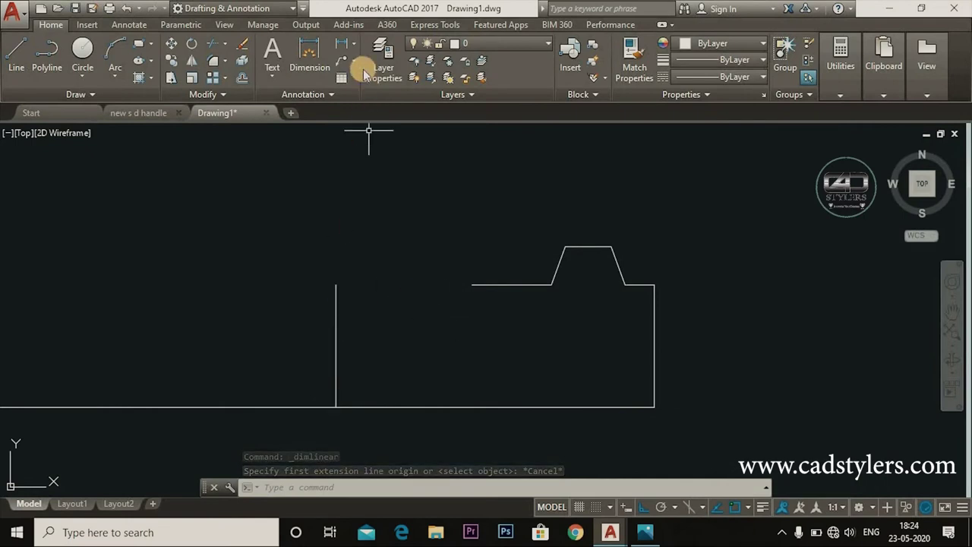
{"action": "left_click", "coordinate": [344, 49]}
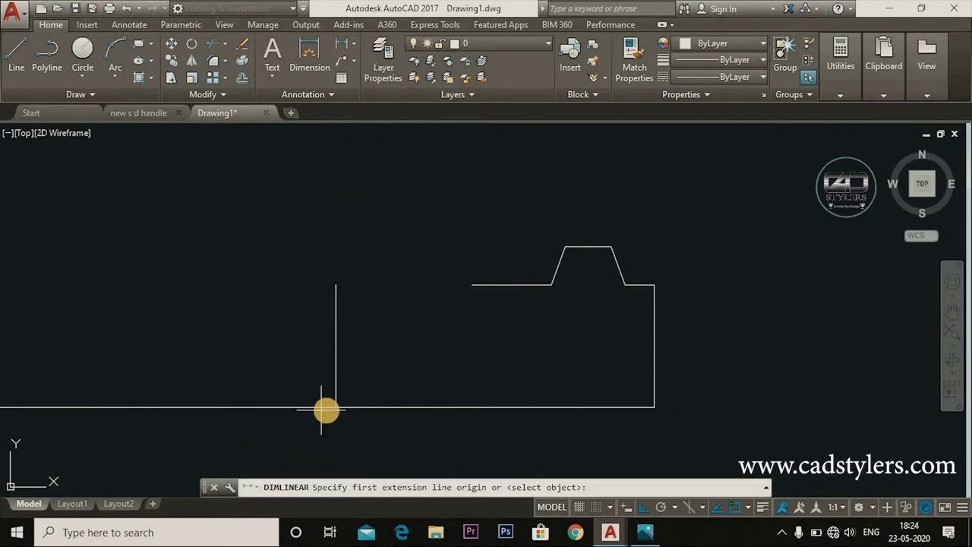
{"action": "left_click", "coordinate": [335, 411]}
{"action": "left_click", "coordinate": [335, 284]}
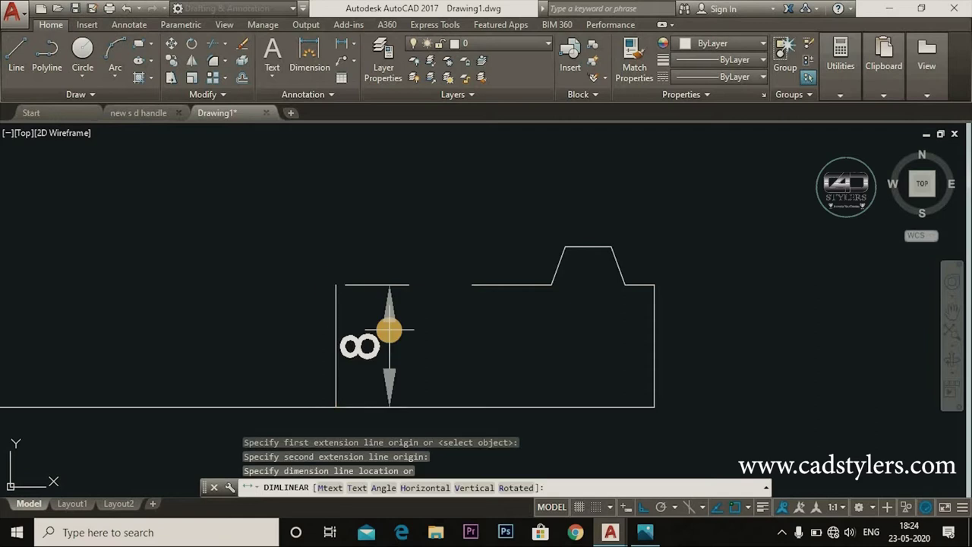
{"action": "key", "text": "Escape"}
Stretch the vertical line's top end 2.5 units upward.
{"action": "type", "text": "str"}
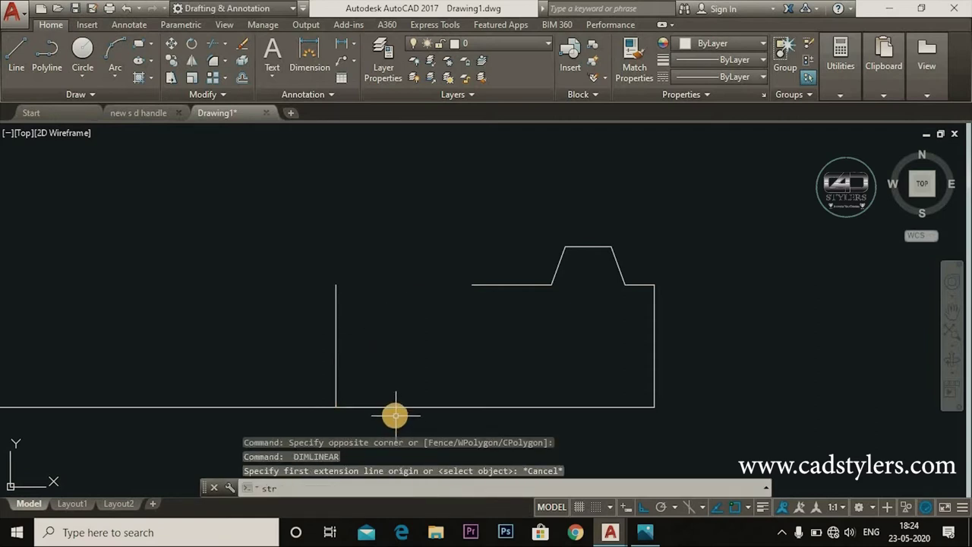
{"action": "key", "text": "Return"}
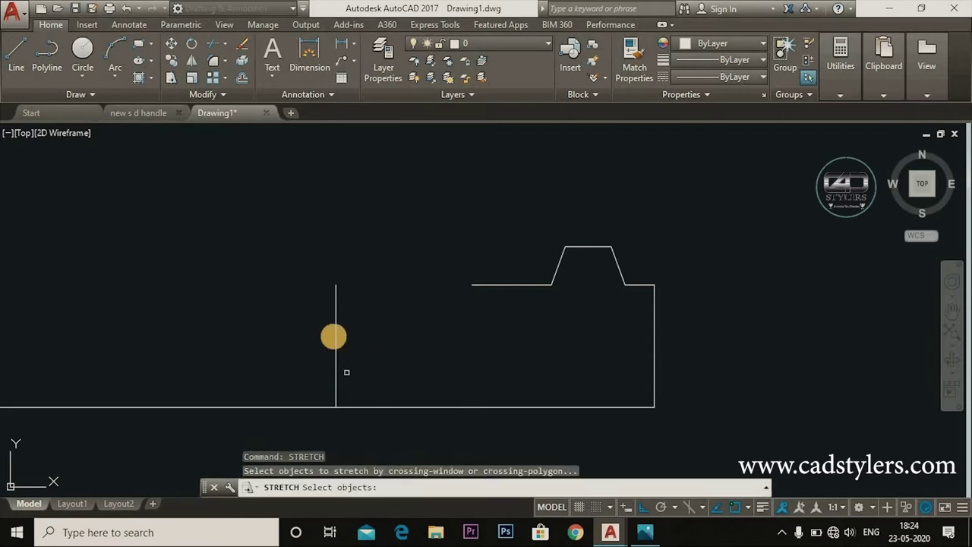
{"action": "left_click", "coordinate": [357, 261]}
{"action": "left_click", "coordinate": [303, 323]}
{"action": "key", "text": "Return"}
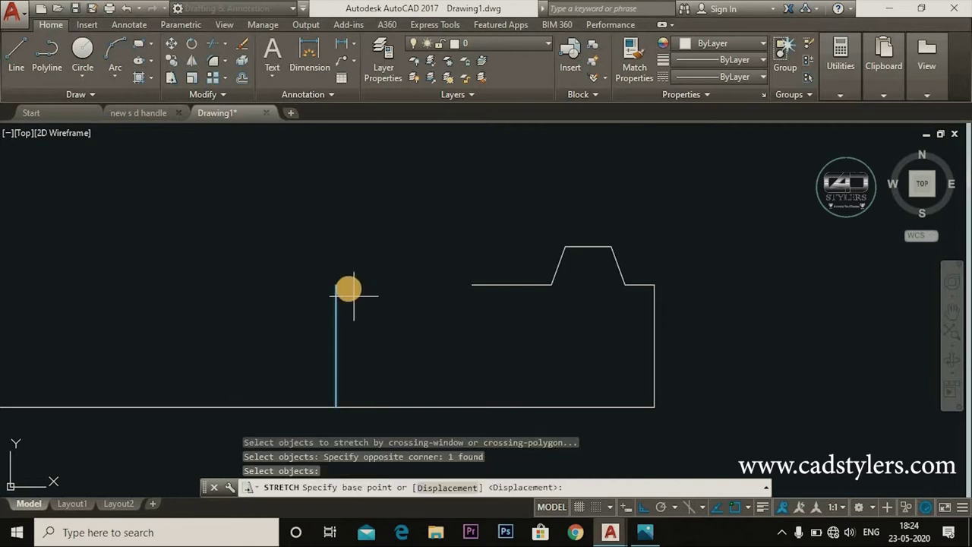
{"action": "left_click", "coordinate": [336, 285]}
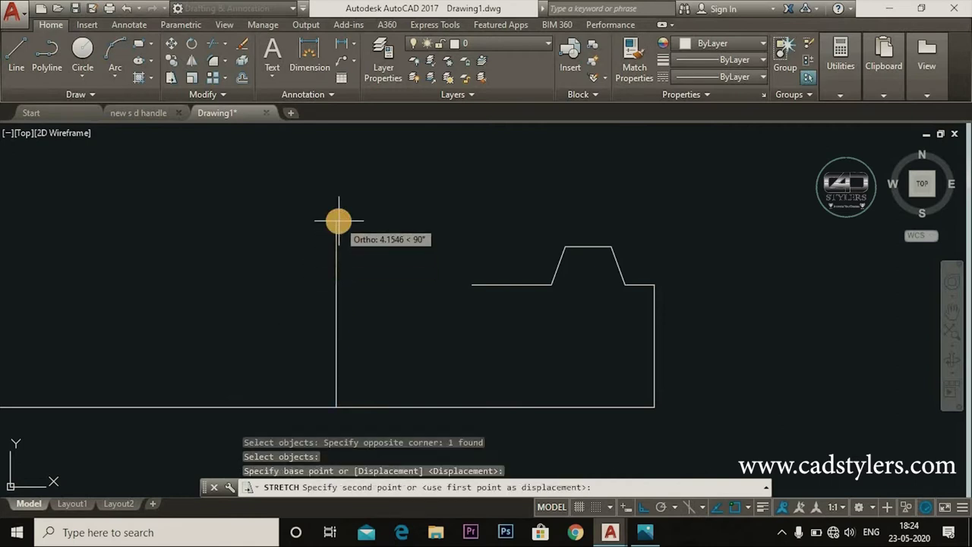
{"action": "type", "text": "2.5"}
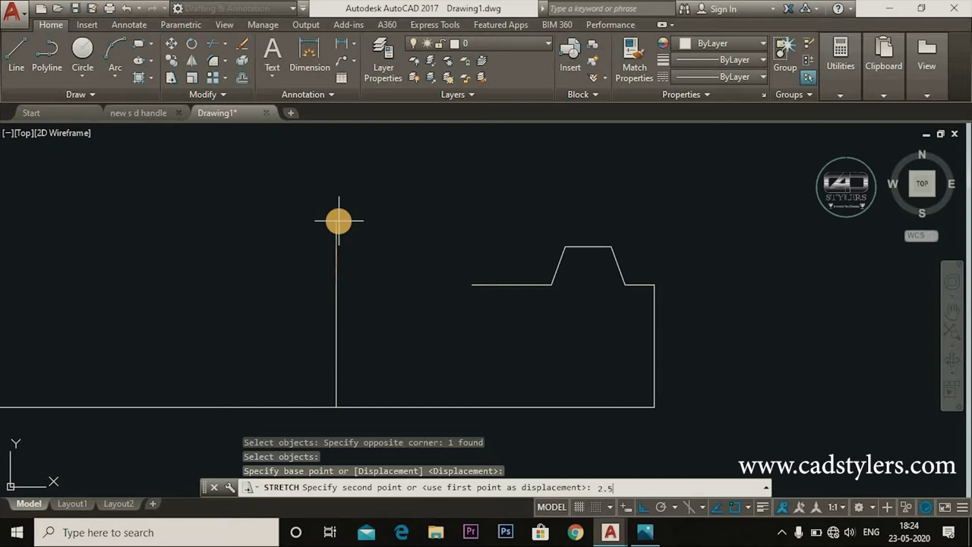
{"action": "key", "text": "Return"}
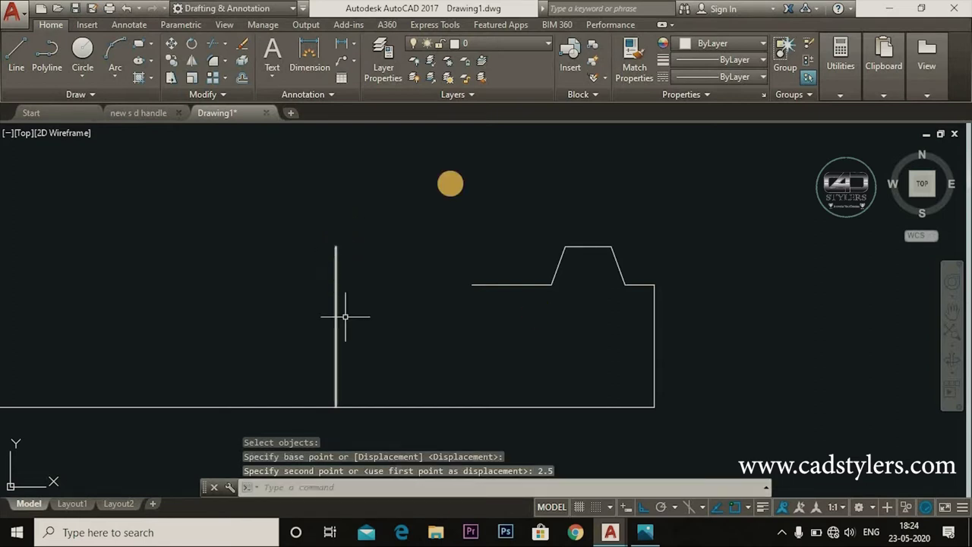
Re-measure the vertical line with DIMLINEAR to confirm it now reads 10.5.
{"action": "left_click", "coordinate": [341, 43]}
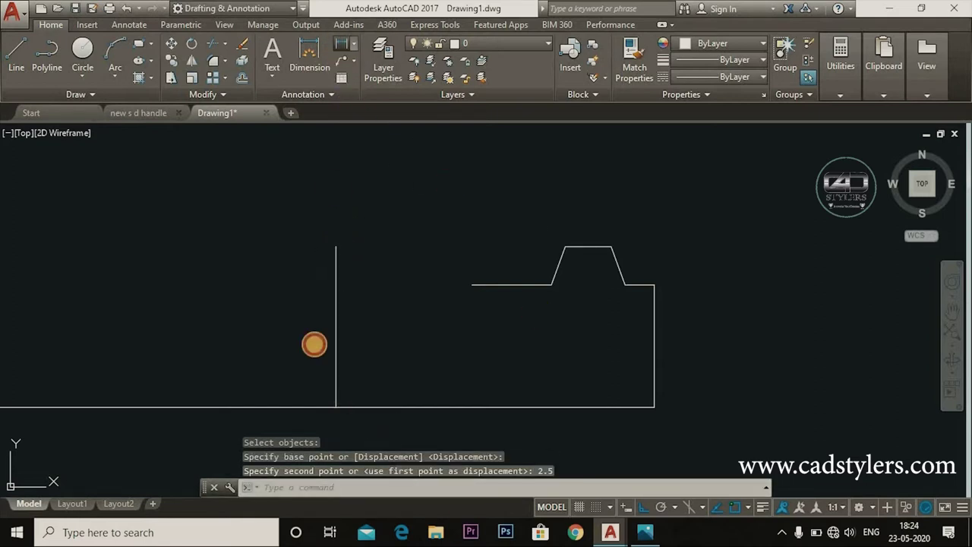
{"action": "left_click", "coordinate": [336, 407]}
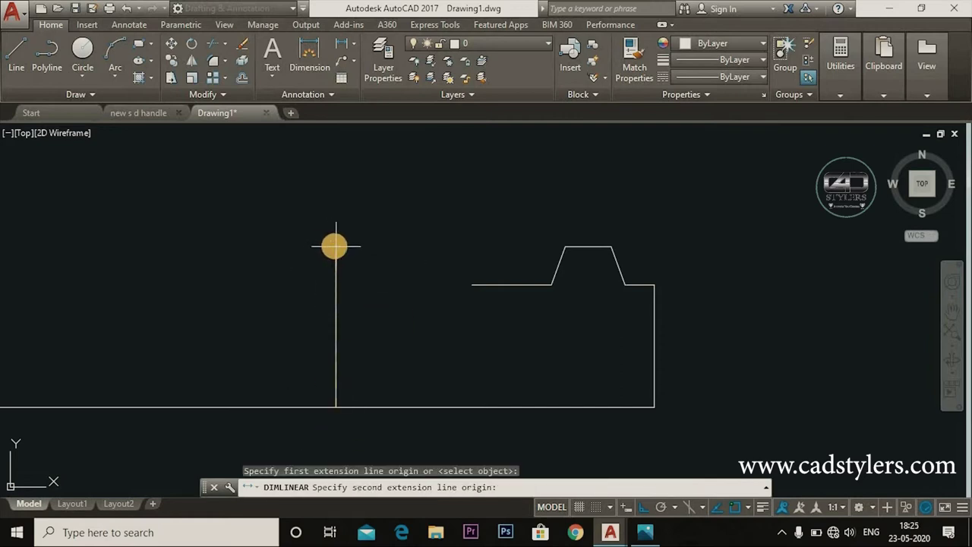
{"action": "left_click", "coordinate": [332, 245]}
{"action": "key", "text": "Escape"}
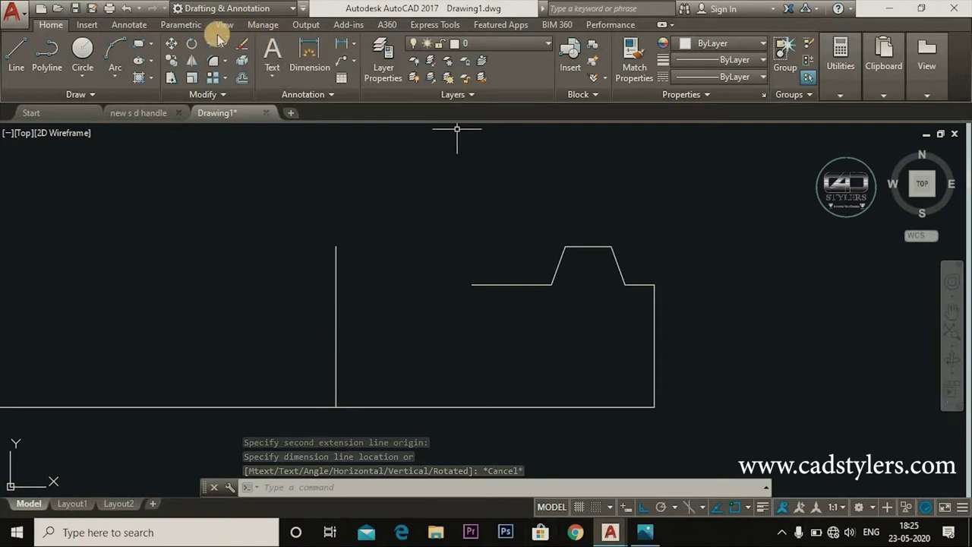
Draw a start-end-radius arc of R17.45 from the vertical line's top to the horizontal line's end.
{"action": "left_click", "coordinate": [114, 76]}
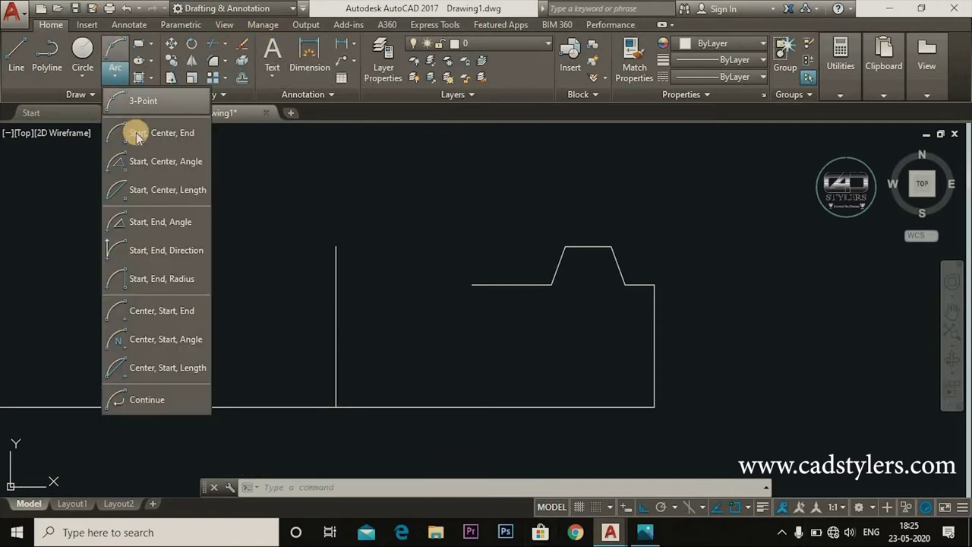
{"action": "left_click", "coordinate": [151, 279]}
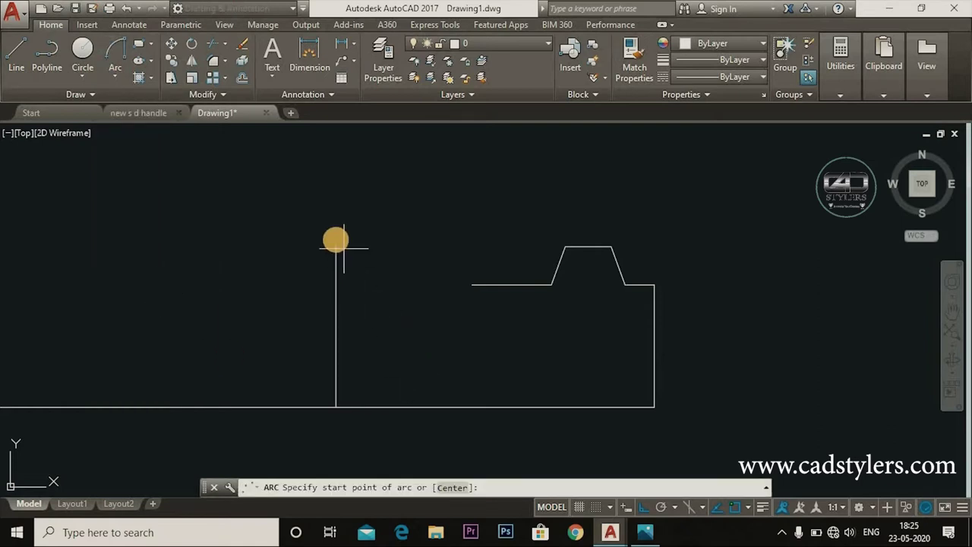
{"action": "left_click", "coordinate": [336, 246]}
{"action": "left_click", "coordinate": [472, 284]}
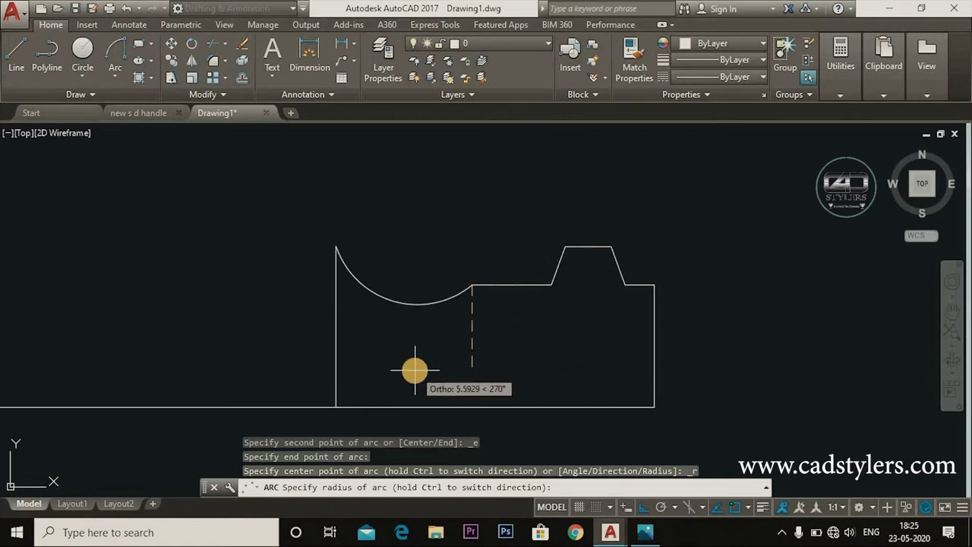
{"action": "type", "text": "17.45"}
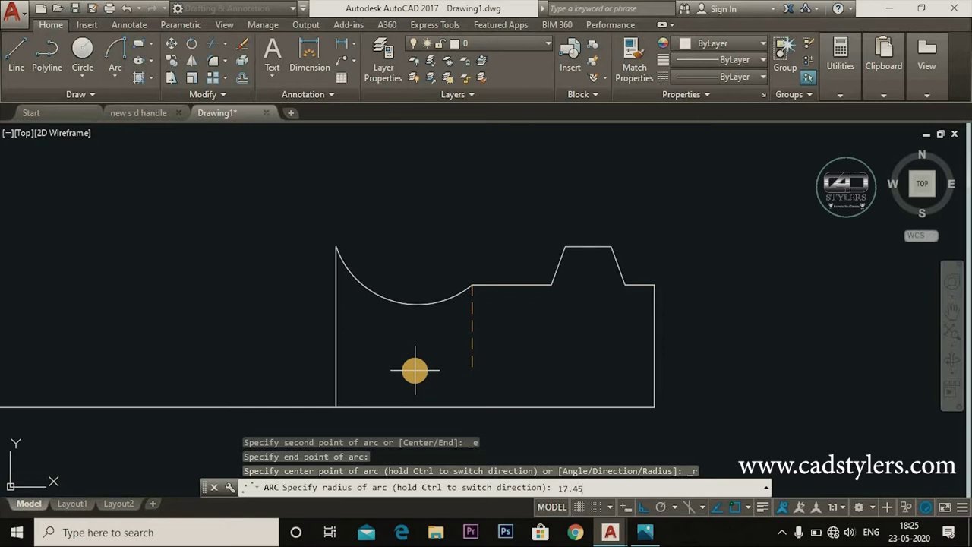
{"action": "key", "text": "Return"}
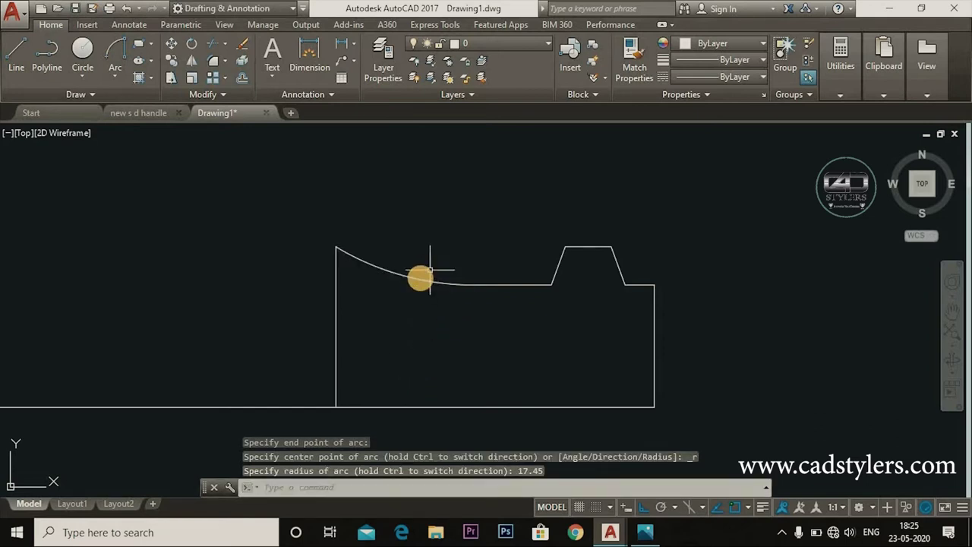
{"action": "middle_click_drag", "start_coordinate": [614, 369], "coordinate": [559, 389]}
{"action": "key", "text": "Escape"}
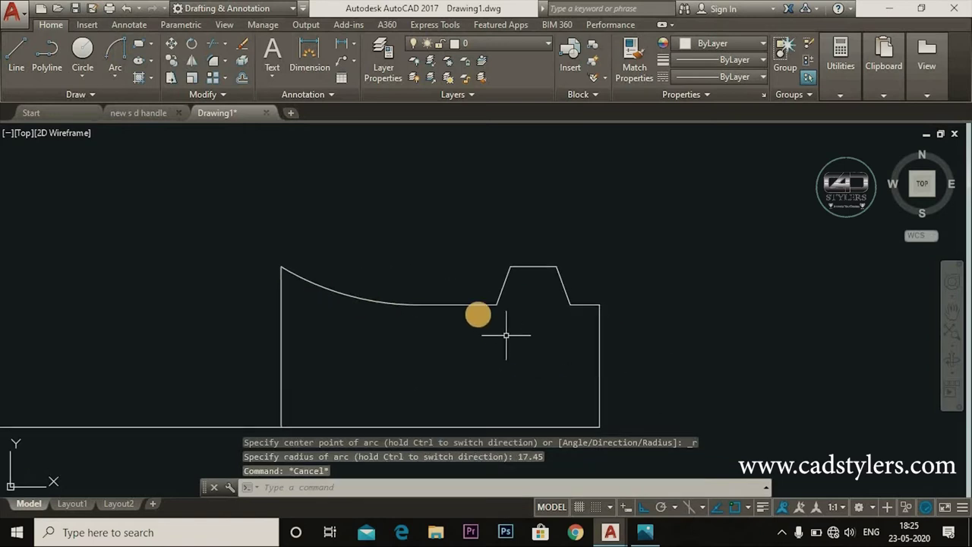
Delete the flat segment to the right of the new arc.
{"action": "left_click", "coordinate": [472, 304]}
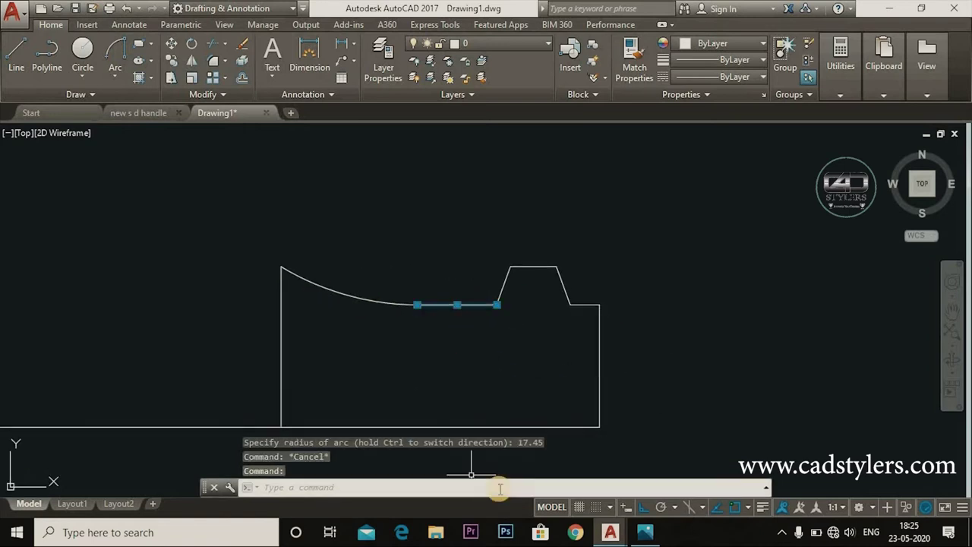
{"action": "key", "text": "Delete"}
{"action": "type", "text": "l"}
{"action": "key", "text": "Return"}
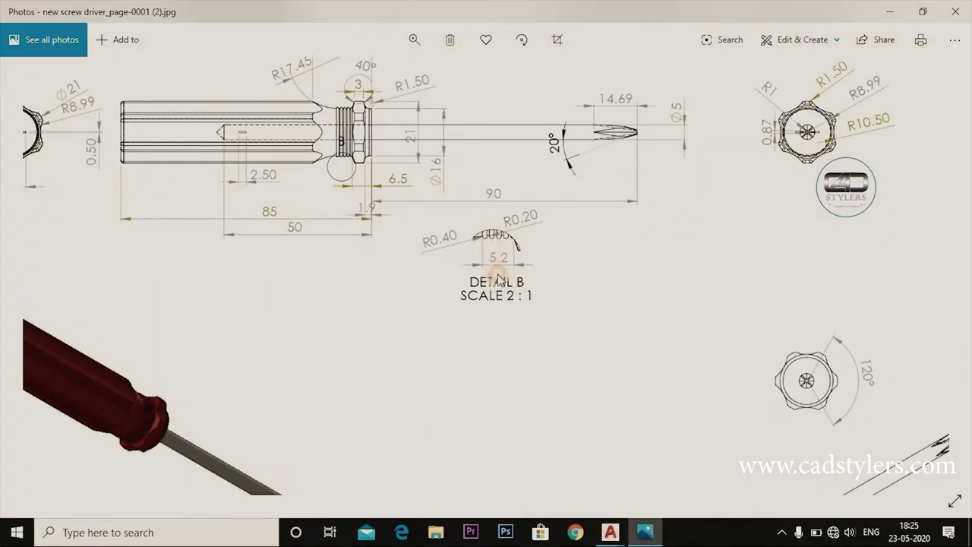
Zoom into Detail B (R0.40, R0.20) of the reference, then minimize Photos.
{"action": "scroll", "coordinate": [495, 281], "scroll_direction": "down", "scroll_amount": 3}
{"action": "scroll", "coordinate": [490, 247], "scroll_direction": "up", "scroll_amount": 3}
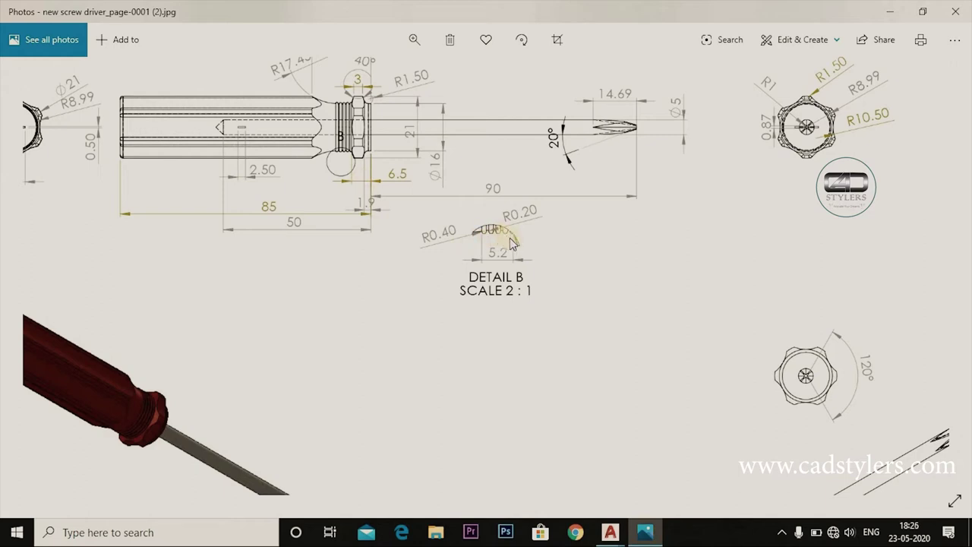
{"action": "left_click", "coordinate": [643, 536]}
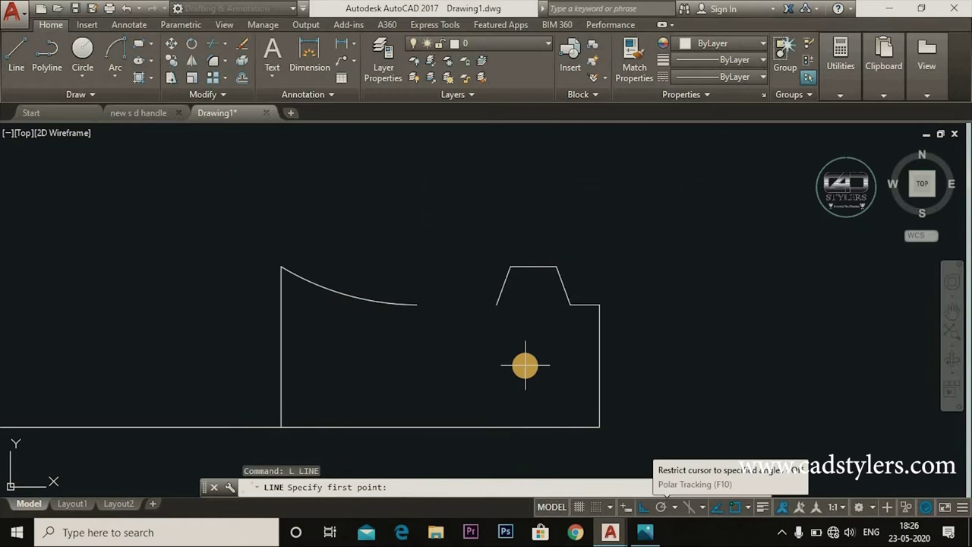
Draw a 0.4 helper line from the arc's end and an R0.4 circle centred there.
{"action": "type", "text": "l"}
{"action": "key", "text": "Return"}
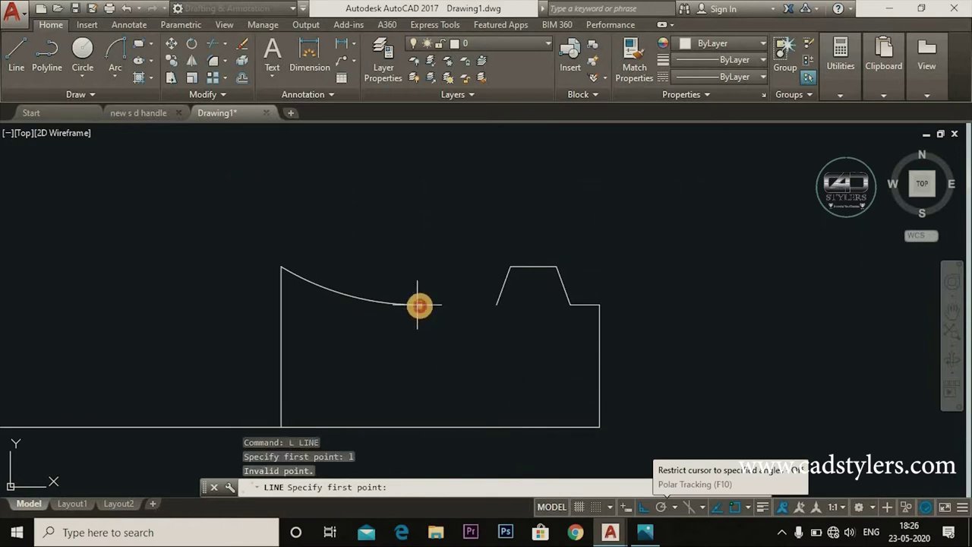
{"action": "left_click", "coordinate": [418, 305]}
{"action": "type", "text": "0.4"}
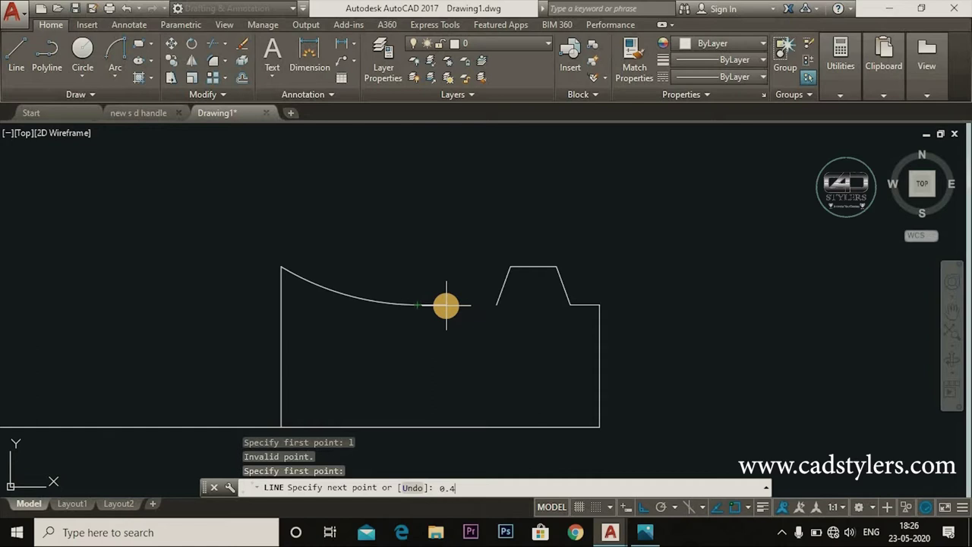
{"action": "key", "text": "Return"}
{"action": "key", "text": "Escape"}
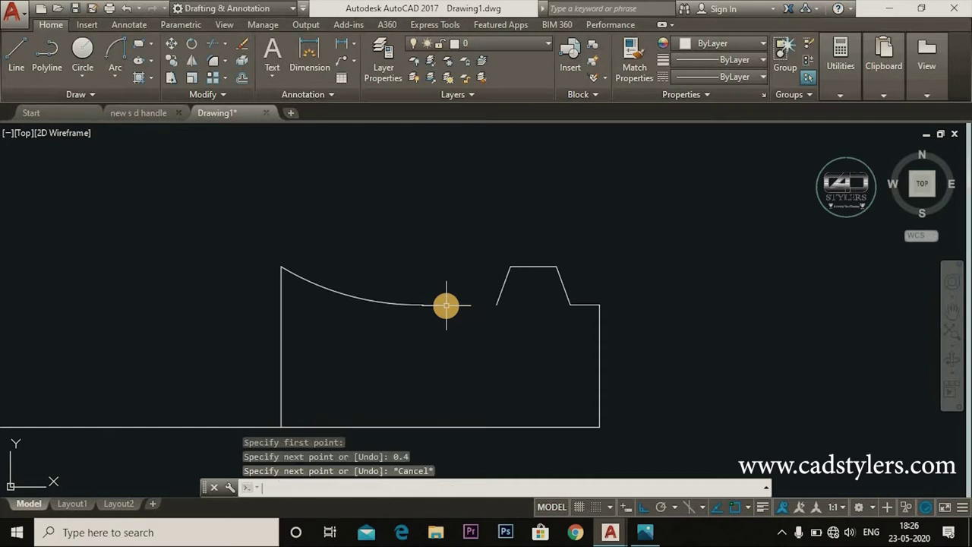
{"action": "type", "text": "c"}
{"action": "key", "text": "Return"}
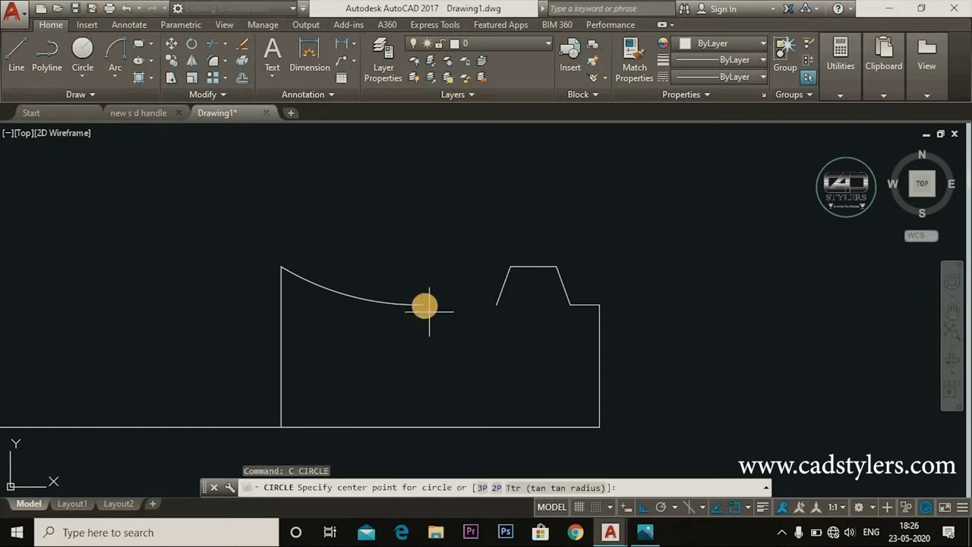
{"action": "left_click", "coordinate": [423, 304]}
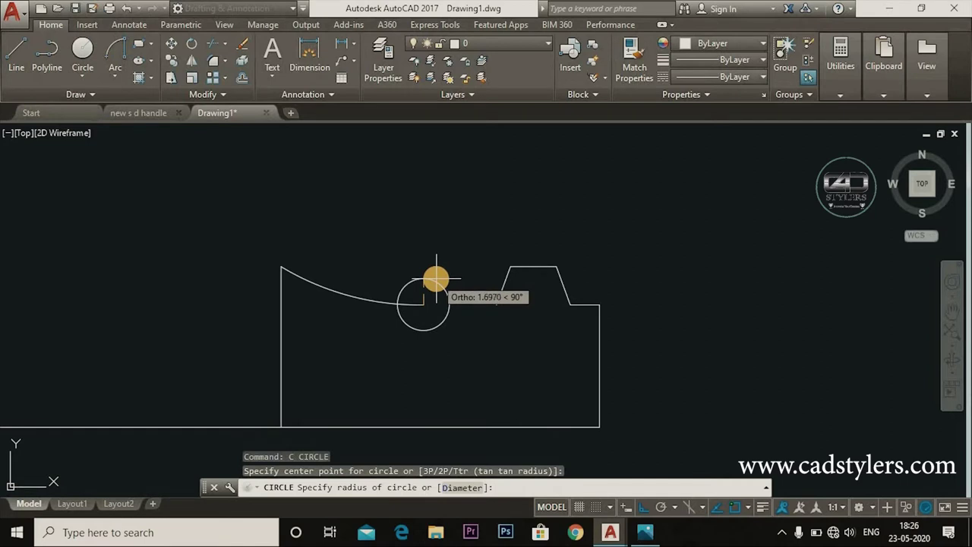
{"action": "type", "text": "0."}
{"action": "key", "text": "Return"}
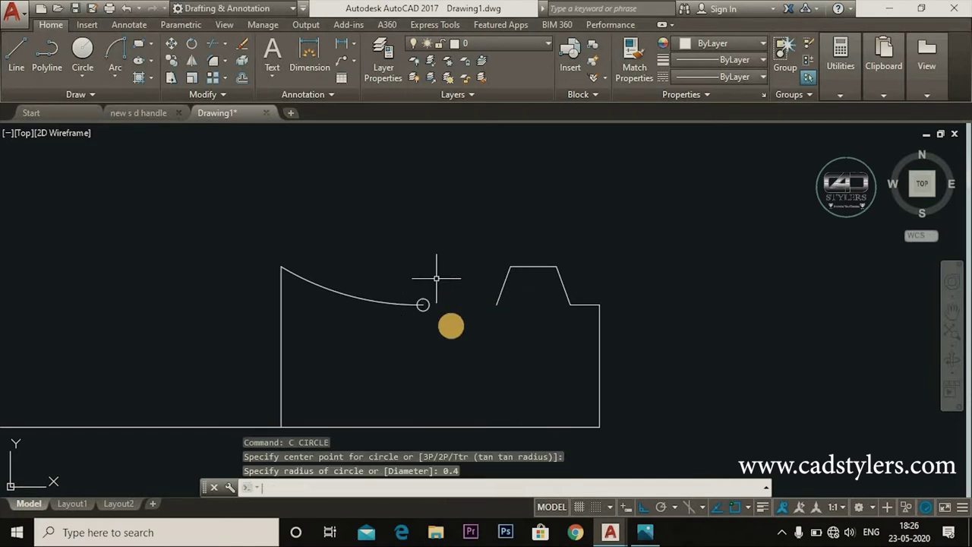
{"action": "scroll", "coordinate": [450, 326], "scroll_direction": "up", "scroll_amount": 2}
{"action": "scroll", "coordinate": [448, 342], "scroll_direction": "up", "scroll_amount": 2}
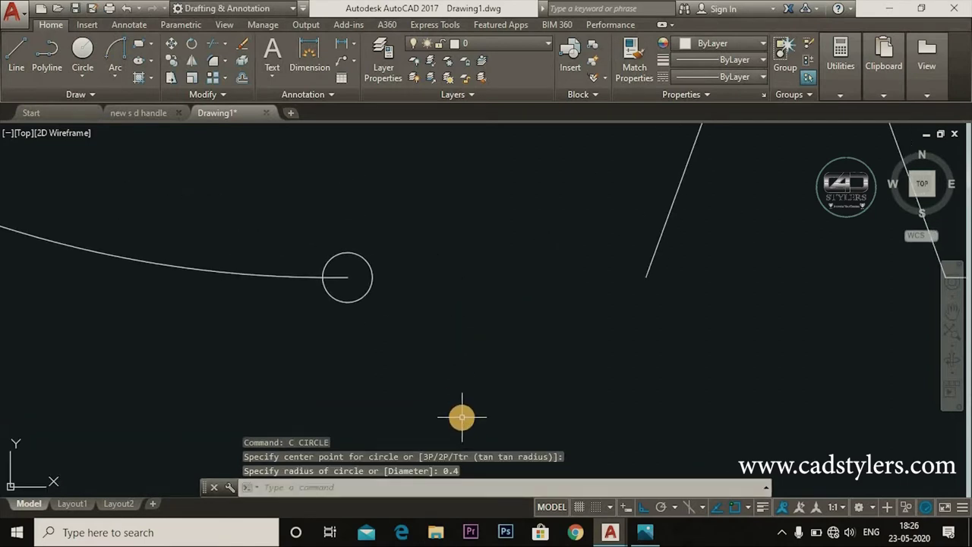
Add a 0.2 helper line and an R0.2 circle at its end, then delete the helper line.
{"action": "type", "text": "l"}
{"action": "key", "text": "Return"}
{"action": "left_click", "coordinate": [371, 277]}
{"action": "type", "text": "0."}
{"action": "key", "text": "Return"}
{"action": "key", "text": "Escape"}
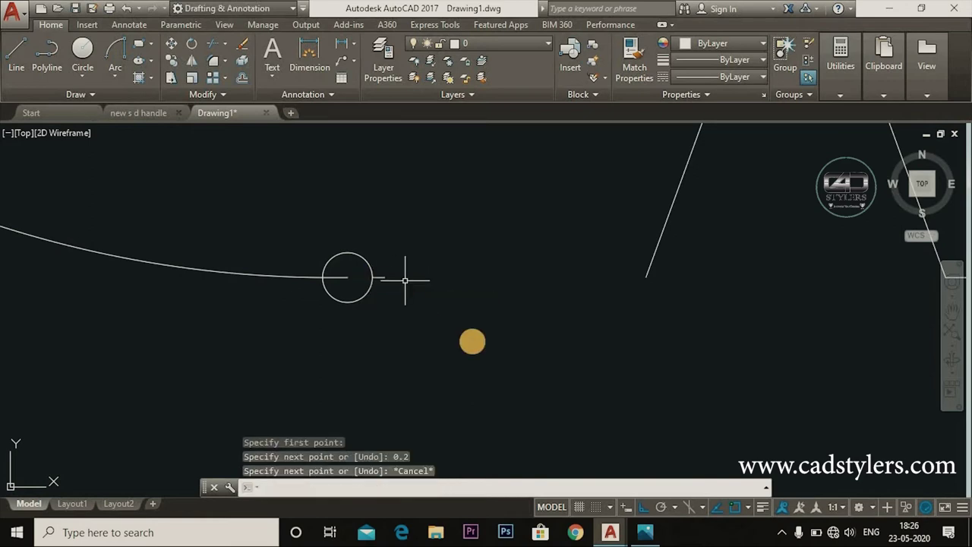
{"action": "type", "text": "c"}
{"action": "key", "text": "Return"}
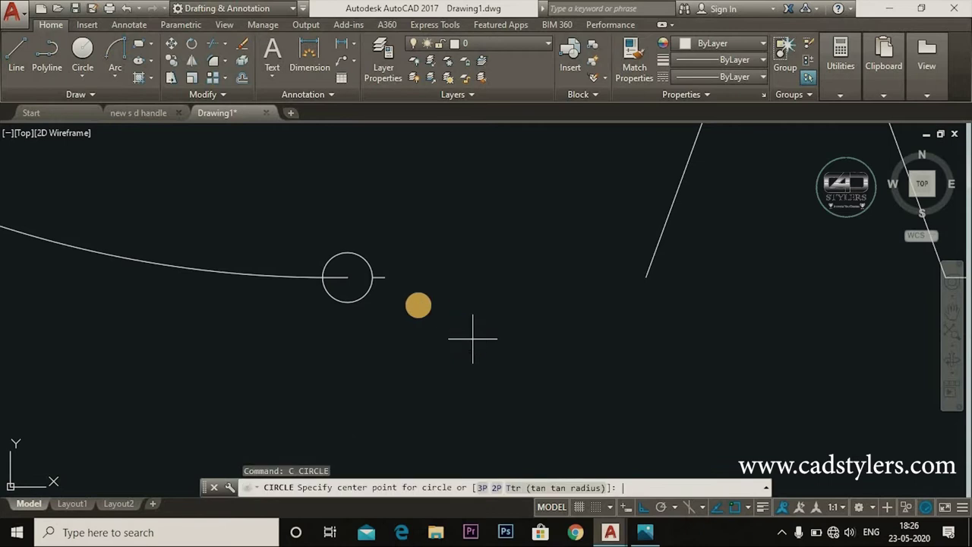
{"action": "left_click", "coordinate": [385, 276]}
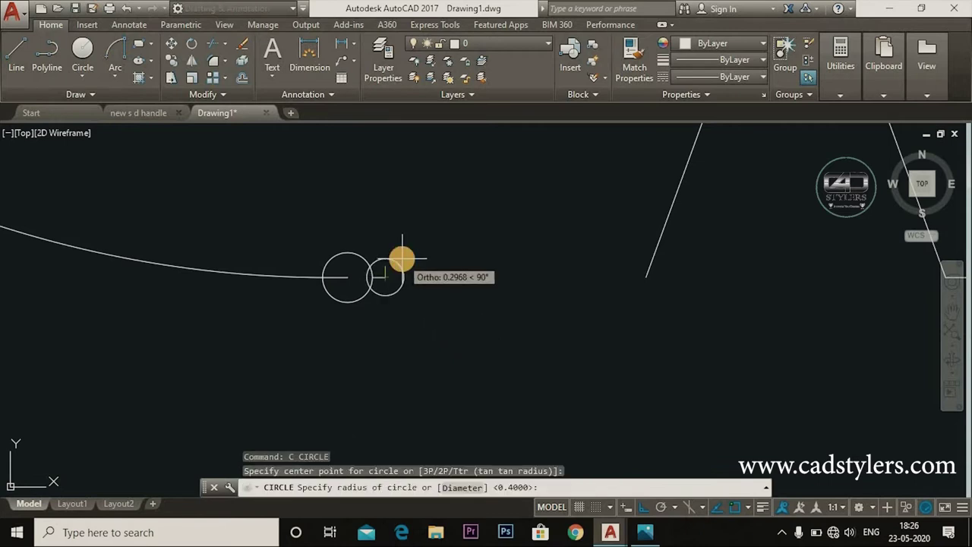
{"action": "type", "text": "0."}
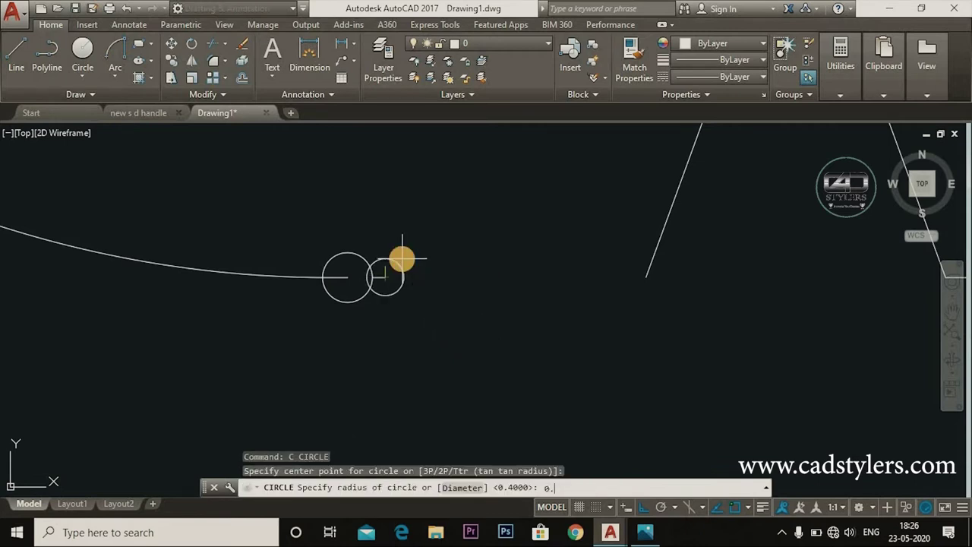
{"action": "type", "text": "2"}
{"action": "key", "text": "Return"}
{"action": "key", "text": "Escape"}
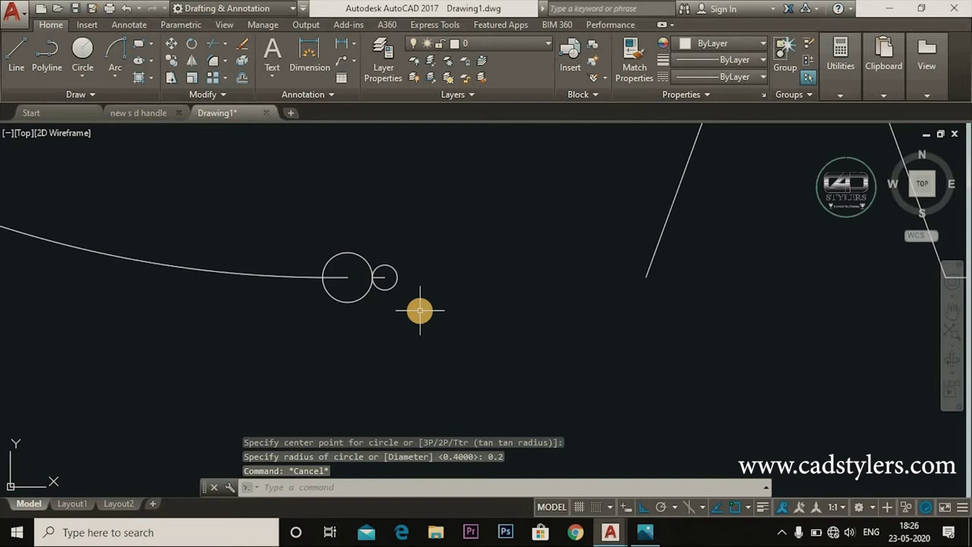
{"action": "left_click_drag", "start_coordinate": [420, 310], "coordinate": [445, 245]}
{"action": "key", "text": "Delete"}
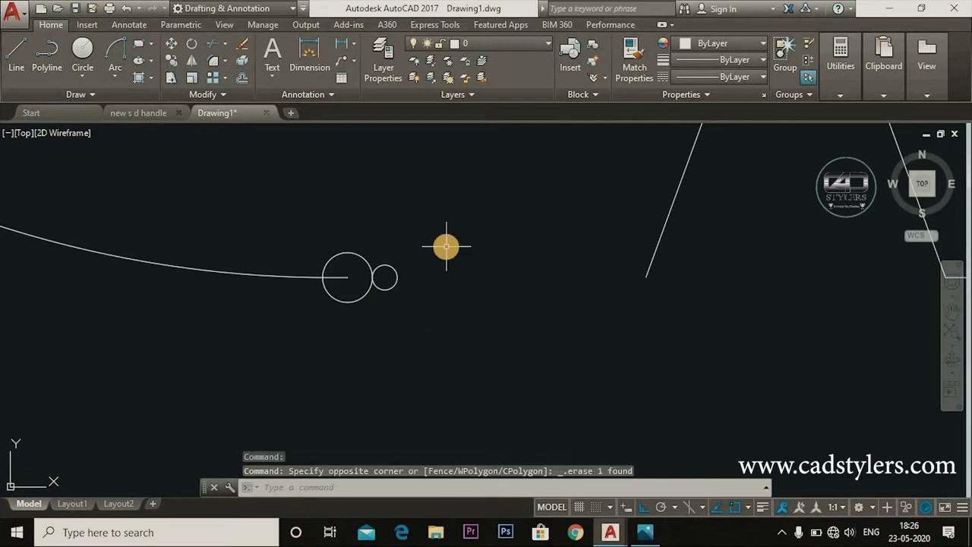
Trim the two circles and erase the leftover piece, leaving an R0.4 and an R0.2 arc.
{"action": "type", "text": "ex"}
{"action": "key", "text": "Return"}
{"action": "key", "text": "Return"}
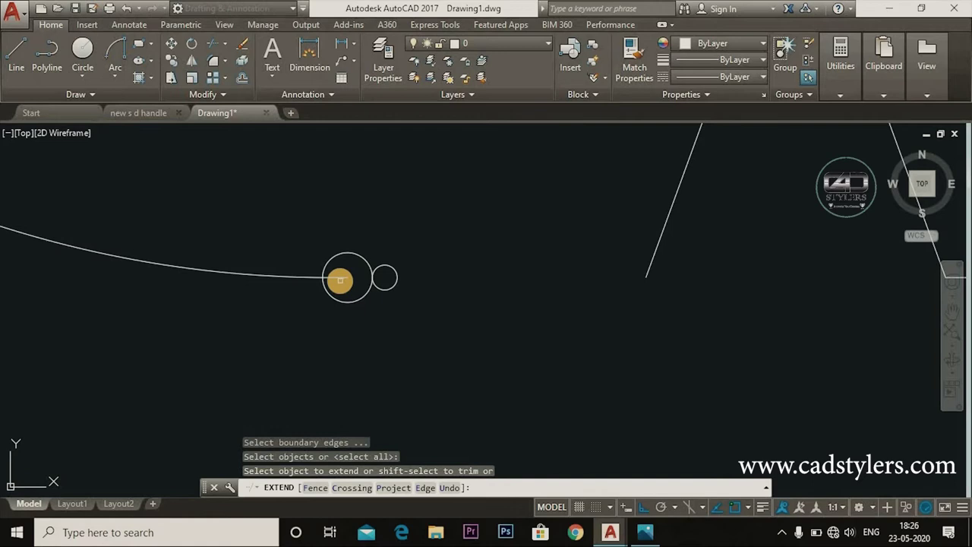
{"action": "left_click", "coordinate": [338, 278]}
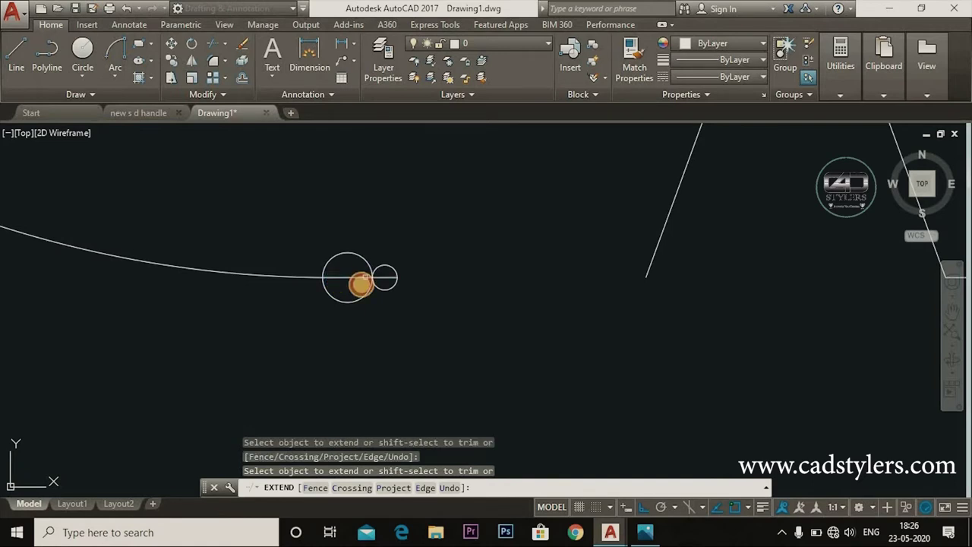
{"action": "key", "text": "Escape"}
{"action": "type", "text": "e"}
{"action": "key", "text": "Return"}
{"action": "left_click", "coordinate": [355, 262]}
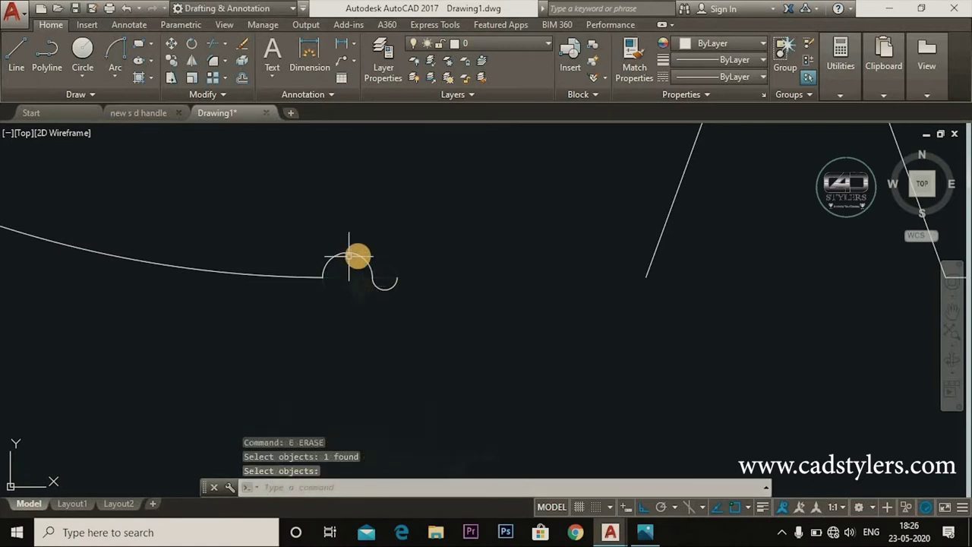
{"action": "key", "text": "Return"}
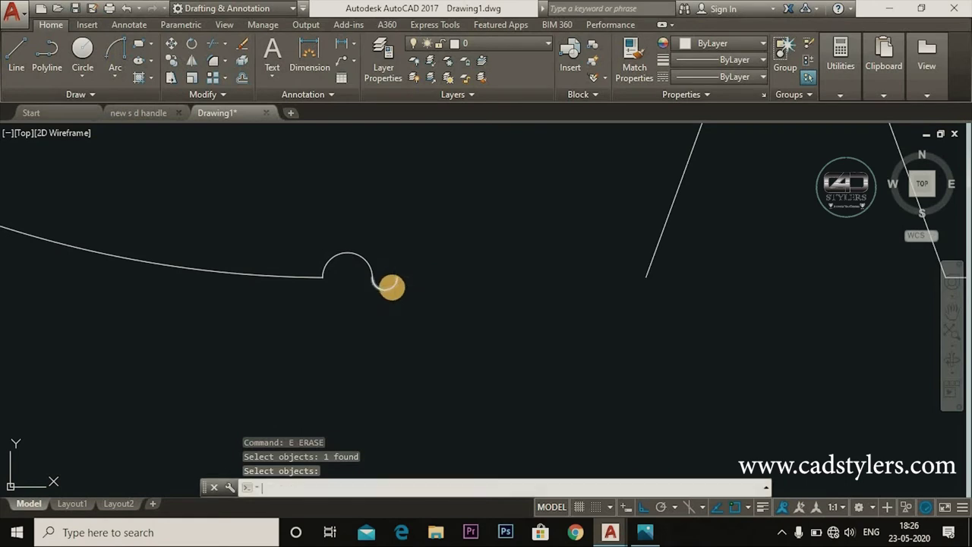
Join the two arcs into one wavy polyline with a crossing window.
{"action": "type", "text": "j"}
{"action": "key", "text": "Return"}
{"action": "left_click", "coordinate": [432, 235]}
{"action": "left_click", "coordinate": [354, 298]}
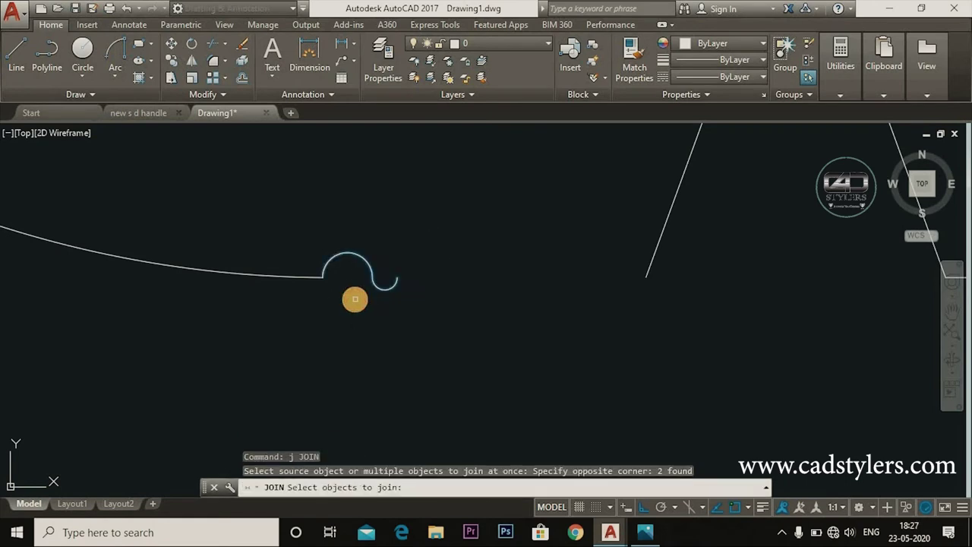
{"action": "key", "text": "Return"}
Start an ARRAY on the wavy polyline.
{"action": "type", "text": "ar"}
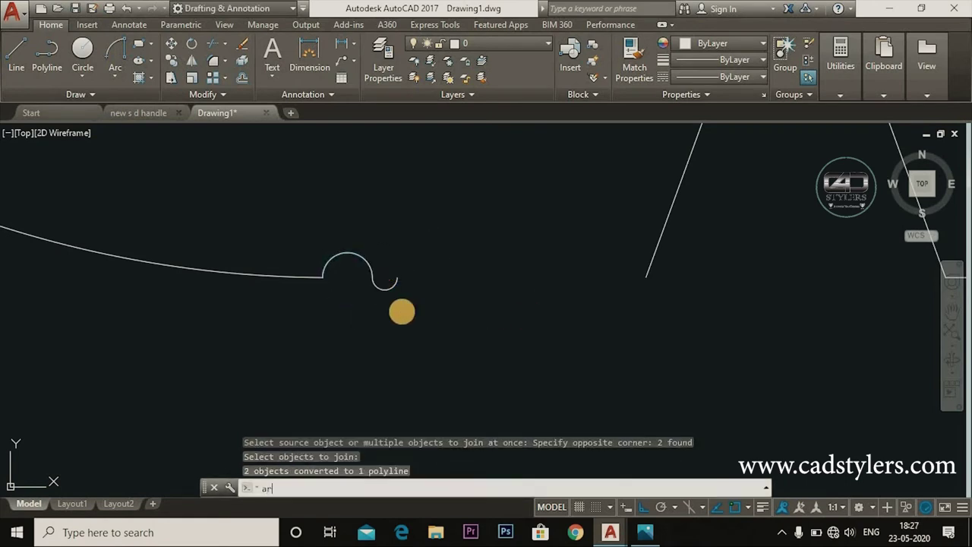
{"action": "key", "text": "Return"}
{"action": "left_click", "coordinate": [399, 267]}
Array the S-curl polyline in one row of 5 columns spaced 1.2 apart.
{"action": "left_click", "coordinate": [371, 298]}
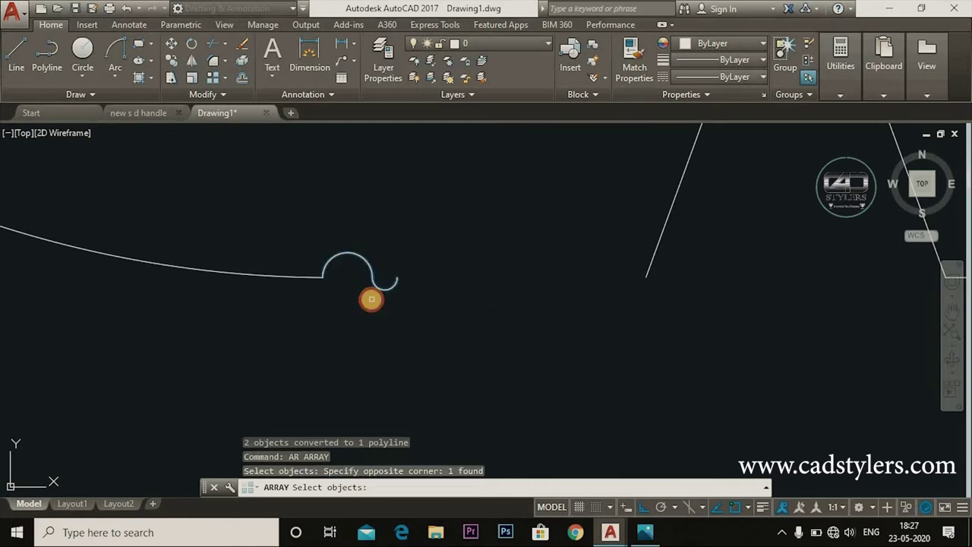
{"action": "right_click", "coordinate": [371, 298]}
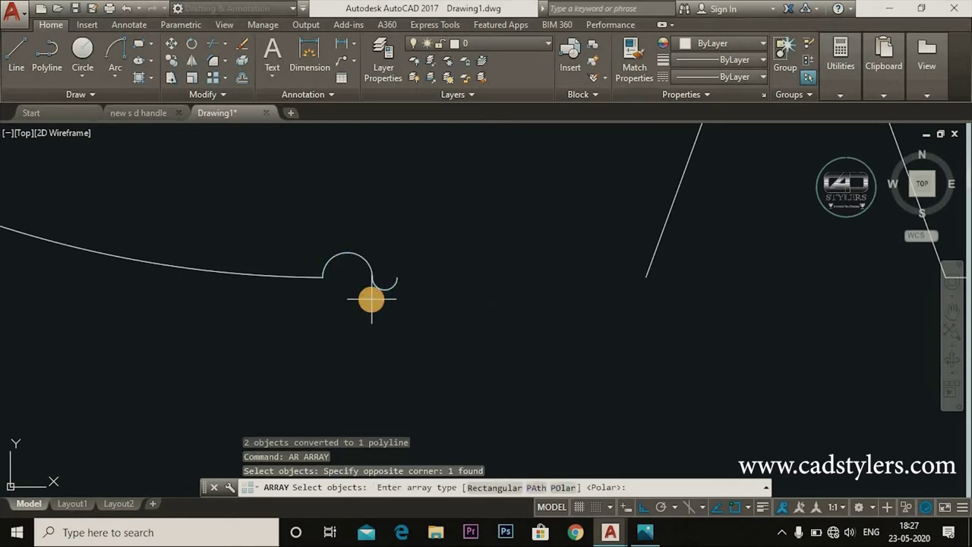
{"action": "type", "text": "rec"}
{"action": "key", "text": "Return"}
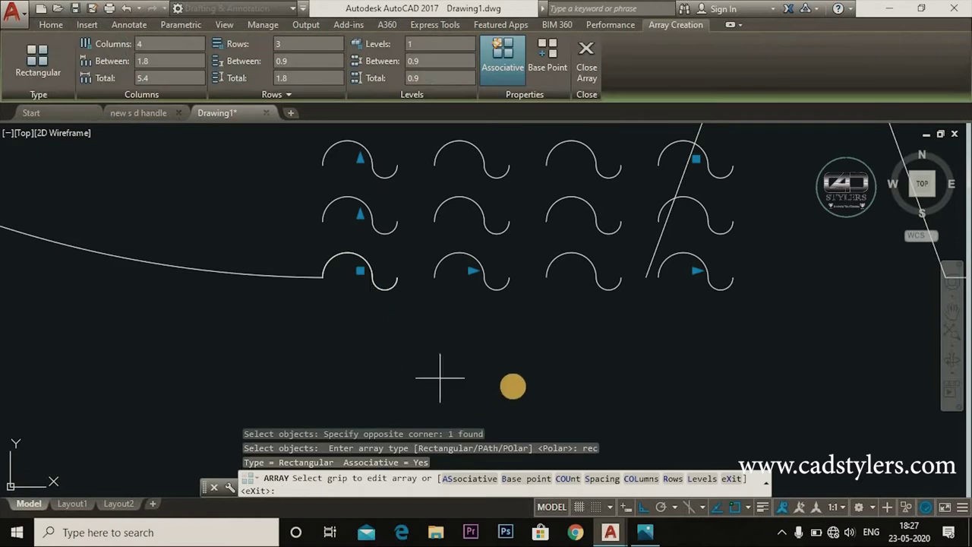
{"action": "left_click", "coordinate": [567, 479]}
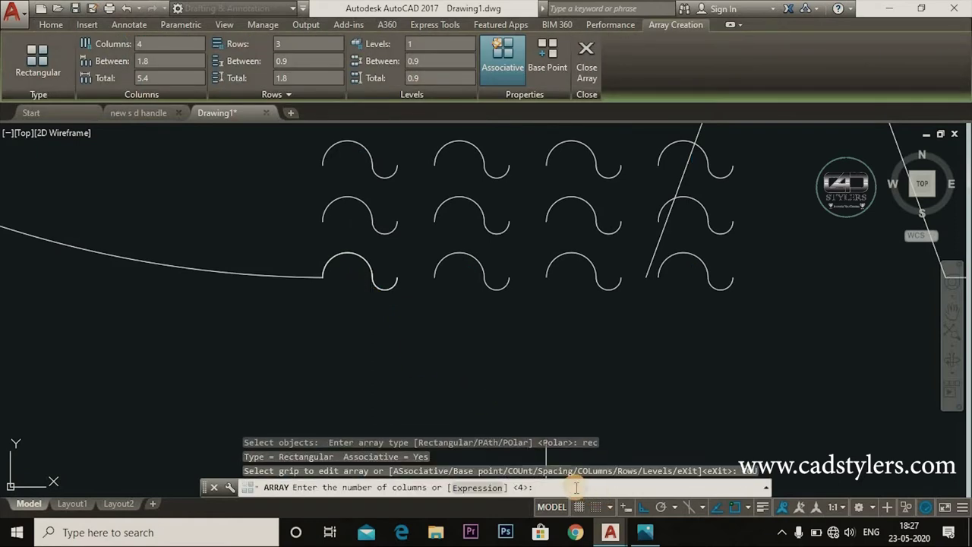
{"action": "type", "text": "5"}
{"action": "key", "text": "Return"}
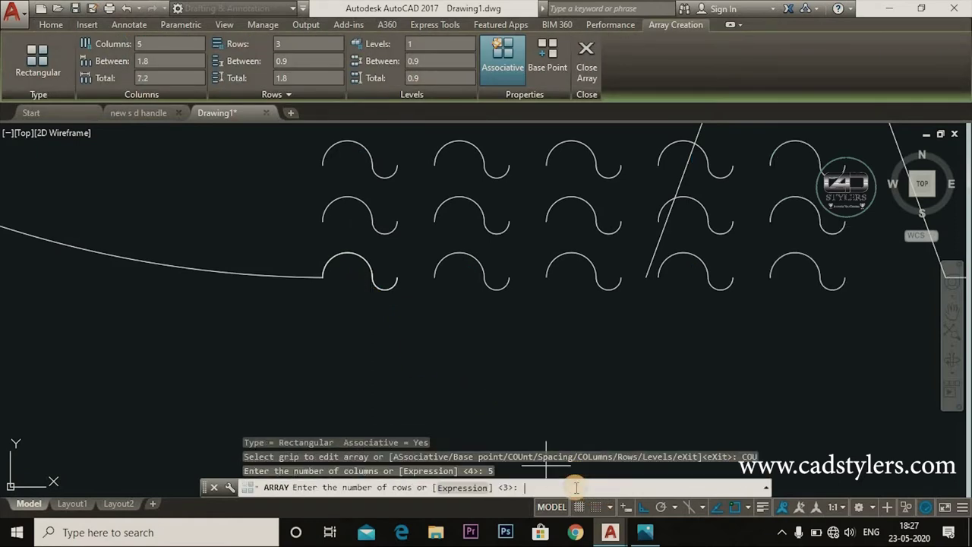
{"action": "type", "text": "1"}
{"action": "key", "text": "Return"}
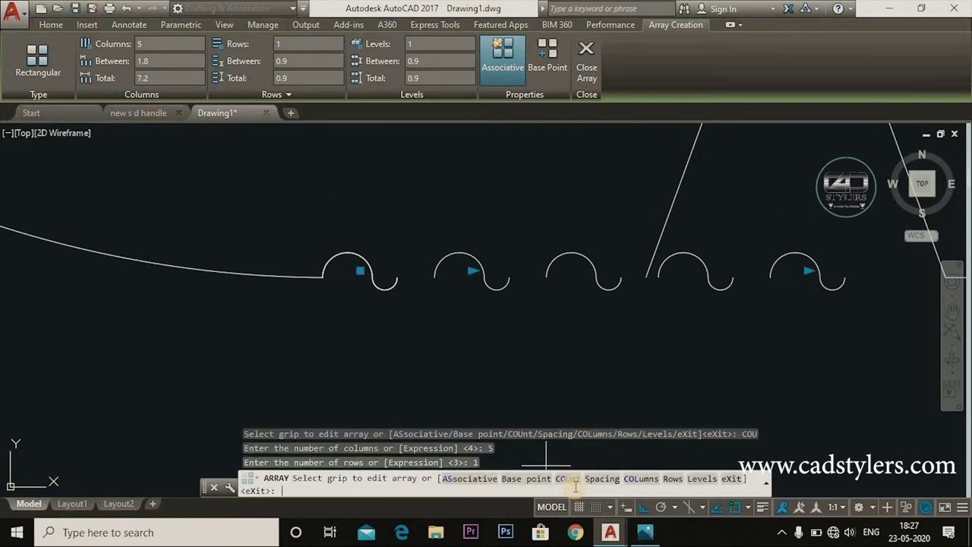
{"action": "left_click", "coordinate": [595, 479]}
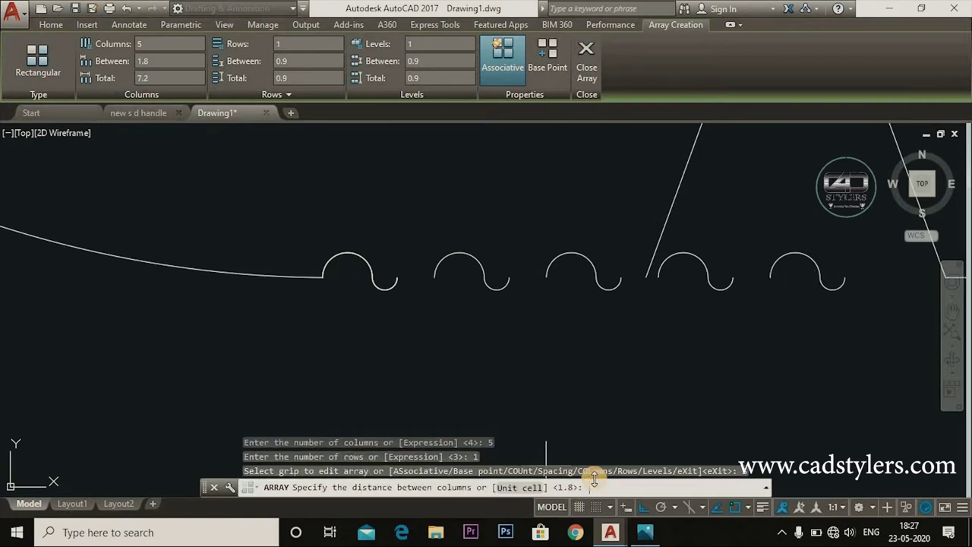
{"action": "key", "text": "Return"}
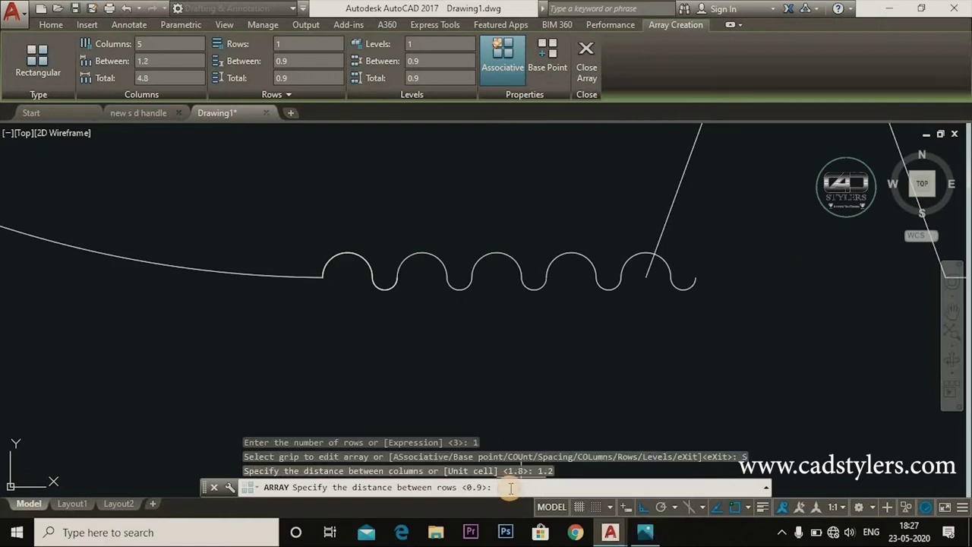
{"action": "key", "text": "Return"}
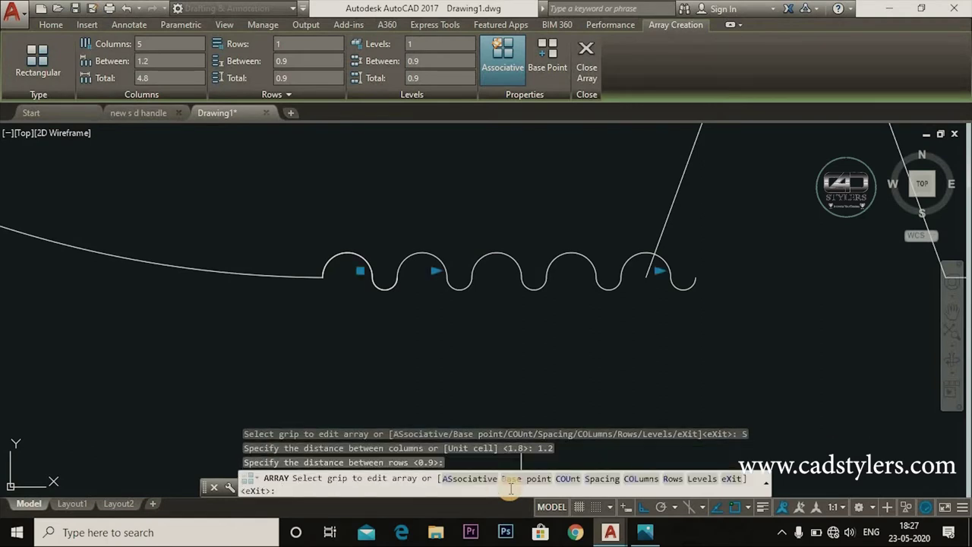
Close the array editor and explode the wave array into separate arcs.
{"action": "right_click", "coordinate": [586, 315]}
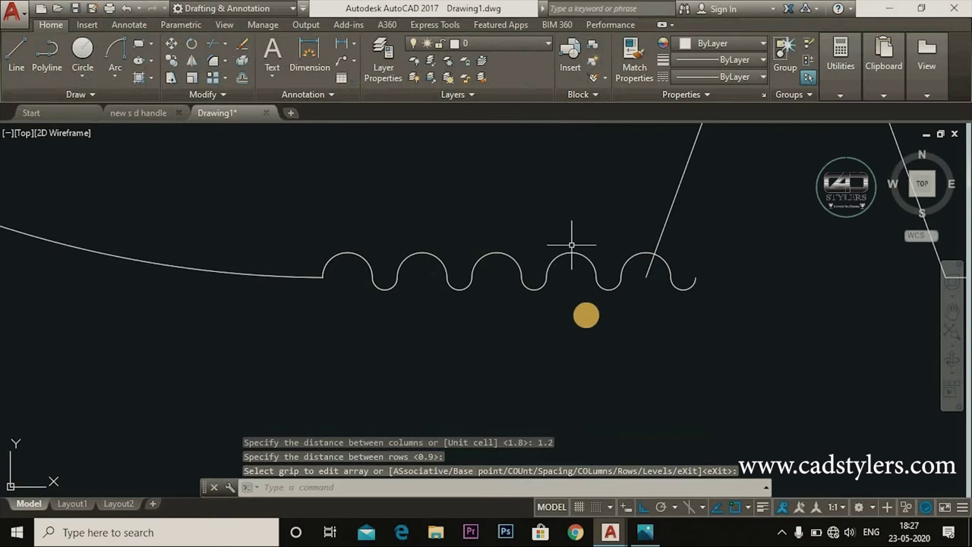
{"action": "type", "text": "tr"}
{"action": "key", "text": "Return"}
{"action": "right_click", "coordinate": [679, 290]}
{"action": "left_click", "coordinate": [679, 285]}
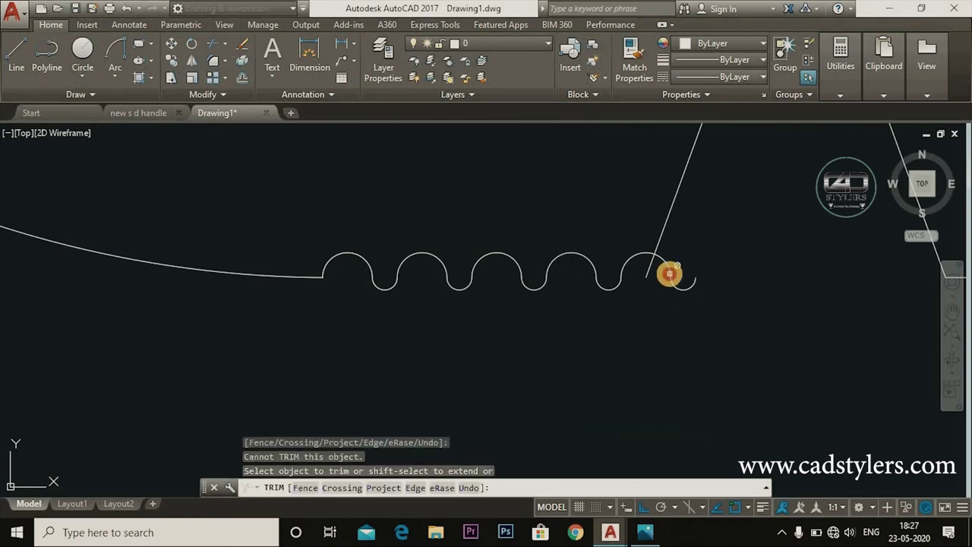
{"action": "key", "text": "Escape"}
{"action": "type", "text": "x"}
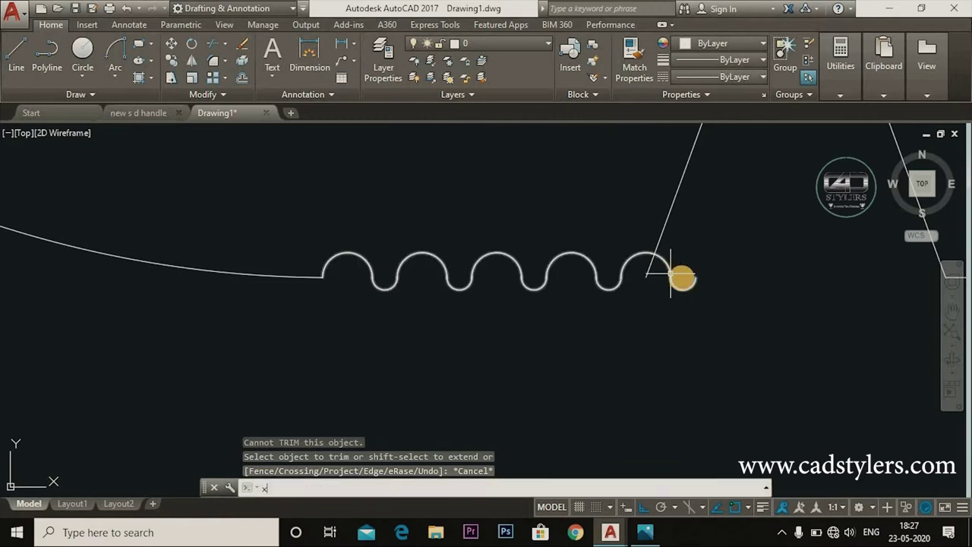
{"action": "key", "text": "Return"}
{"action": "left_click", "coordinate": [686, 287]}
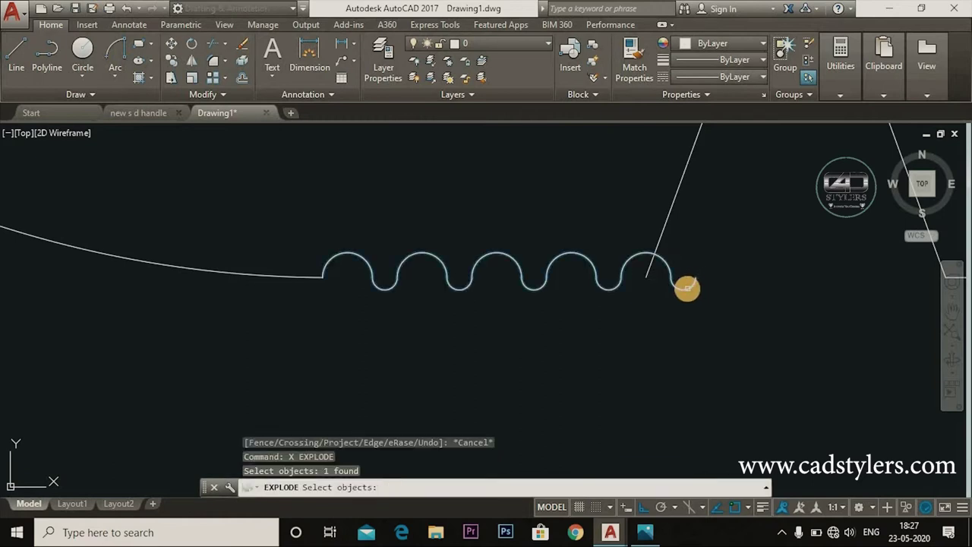
{"action": "key", "text": "Return"}
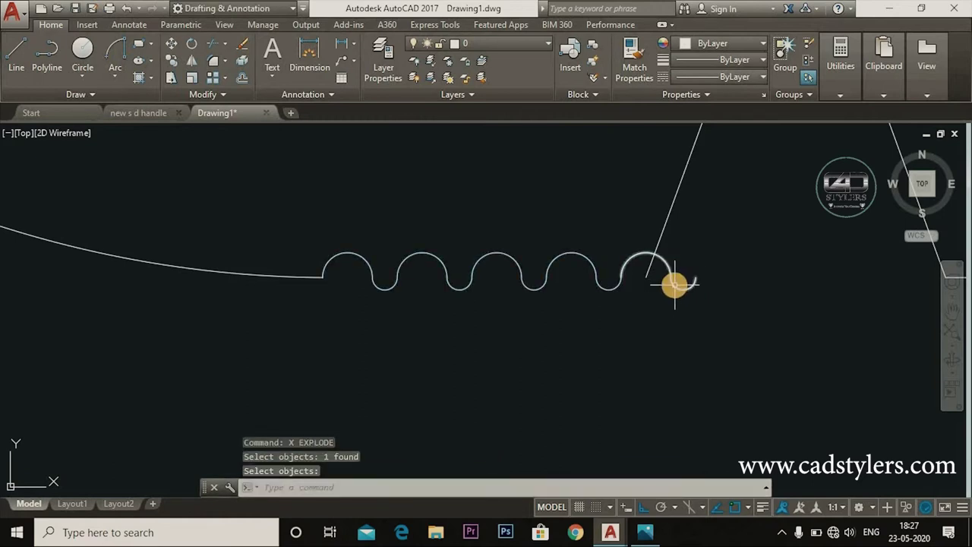
Trim the end arc and line tail, and erase the leftover small arc.
{"action": "type", "text": "tr"}
{"action": "key", "text": "Return"}
{"action": "key", "text": "Return"}
{"action": "left_click", "coordinate": [698, 255]}
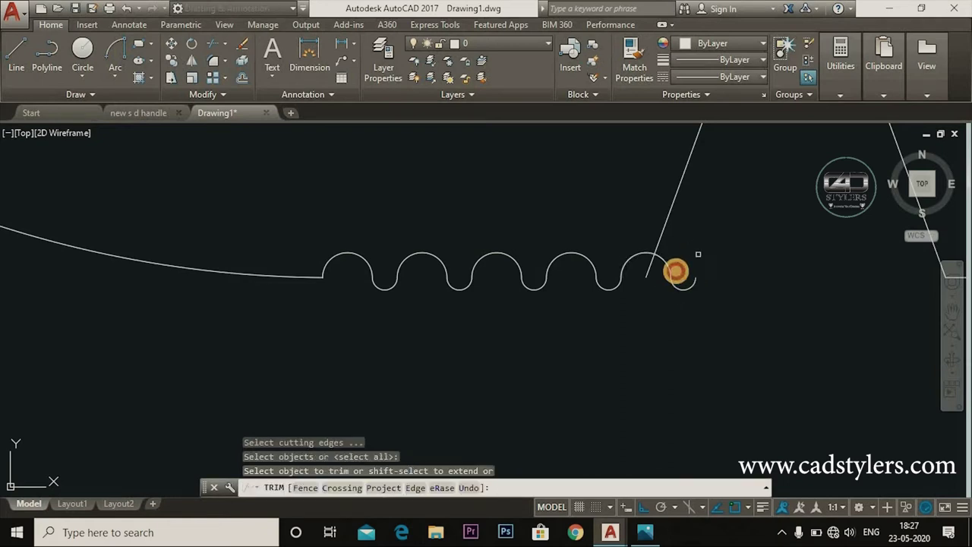
{"action": "left_click", "coordinate": [662, 302]}
{"action": "left_click", "coordinate": [649, 274]}
{"action": "key", "text": "Return"}
{"action": "type", "text": "e"}
{"action": "key", "text": "Return"}
{"action": "left_click", "coordinate": [653, 321]}
{"action": "left_click", "coordinate": [702, 270]}
{"action": "key", "text": "Return"}
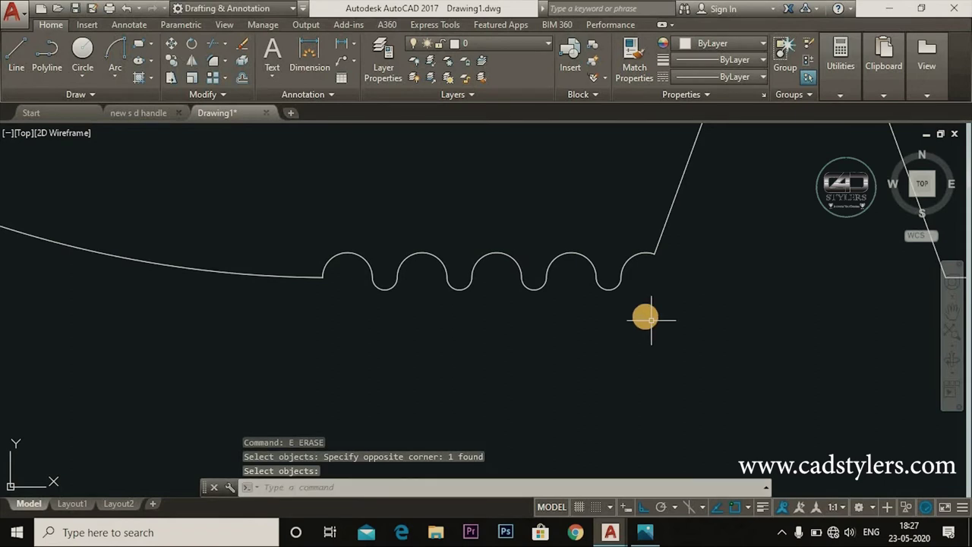
{"action": "key", "text": "Escape"}
Join the wave segments and adjoining edges into one polyline.
{"action": "type", "text": "j"}
{"action": "key", "text": "Return"}
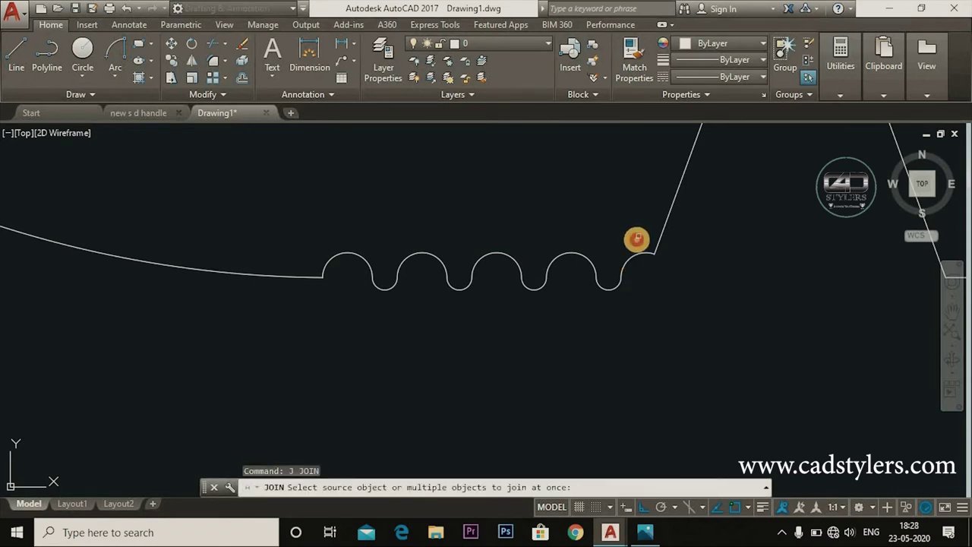
{"action": "left_click", "coordinate": [638, 236]}
{"action": "left_click", "coordinate": [353, 304]}
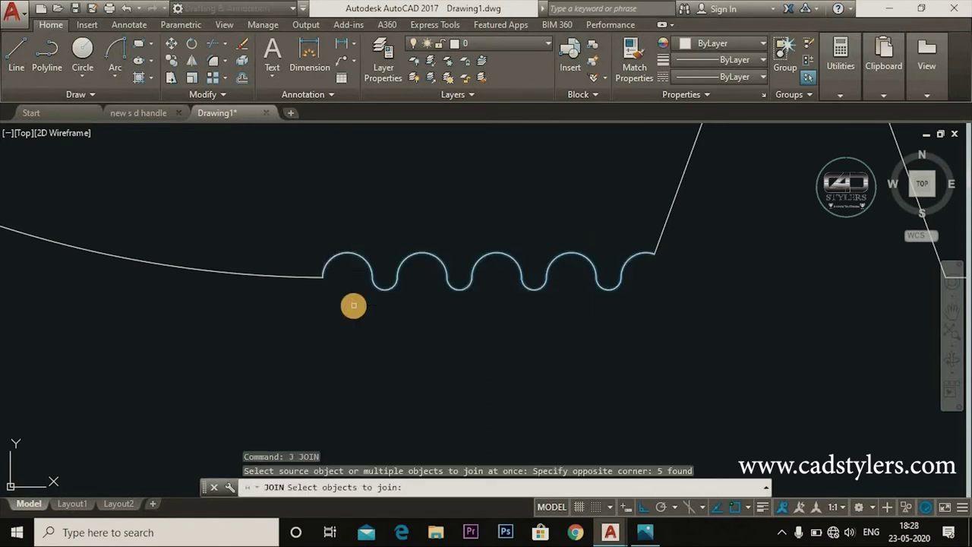
{"action": "key", "text": "Return"}
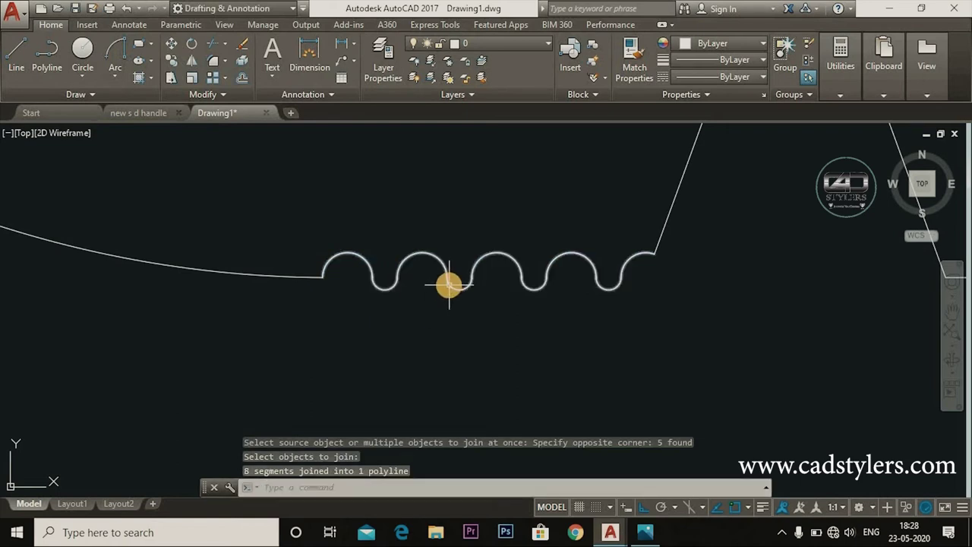
{"action": "scroll", "coordinate": [566, 311], "scroll_direction": "down", "scroll_amount": 4}
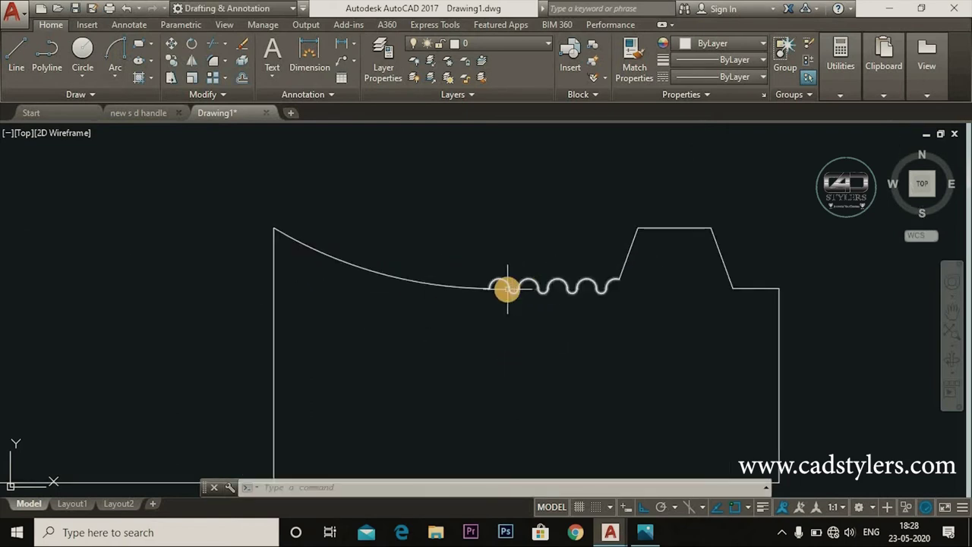
Delete the left vertical edge of the profile.
{"action": "scroll", "coordinate": [570, 300], "scroll_direction": "down", "scroll_amount": 2}
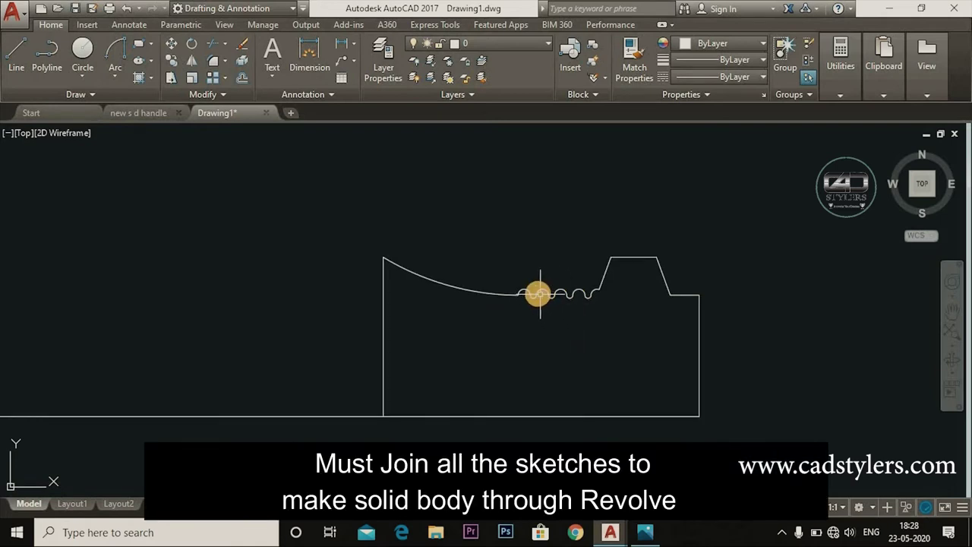
{"action": "left_click", "coordinate": [537, 293]}
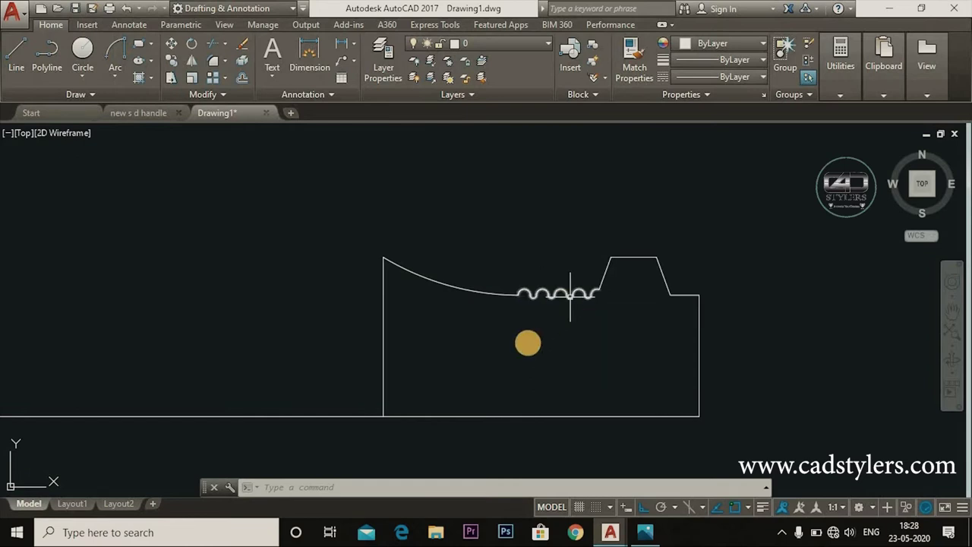
{"action": "key", "text": "Escape"}
{"action": "left_click_drag", "start_coordinate": [412, 372], "coordinate": [365, 373]}
{"action": "key", "text": "Delete"}
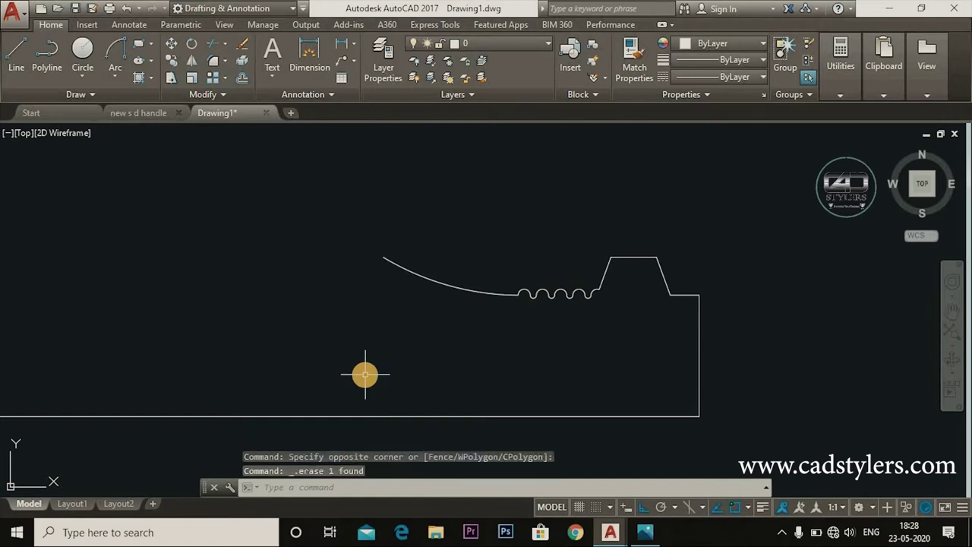
Draw a line extending the top edge straight left from the wave's end.
{"action": "type", "text": "l"}
{"action": "key", "text": "Return"}
{"action": "scroll", "coordinate": [577, 380], "scroll_direction": "down", "scroll_amount": 3}
{"action": "scroll", "coordinate": [568, 365], "scroll_direction": "down", "scroll_amount": 2}
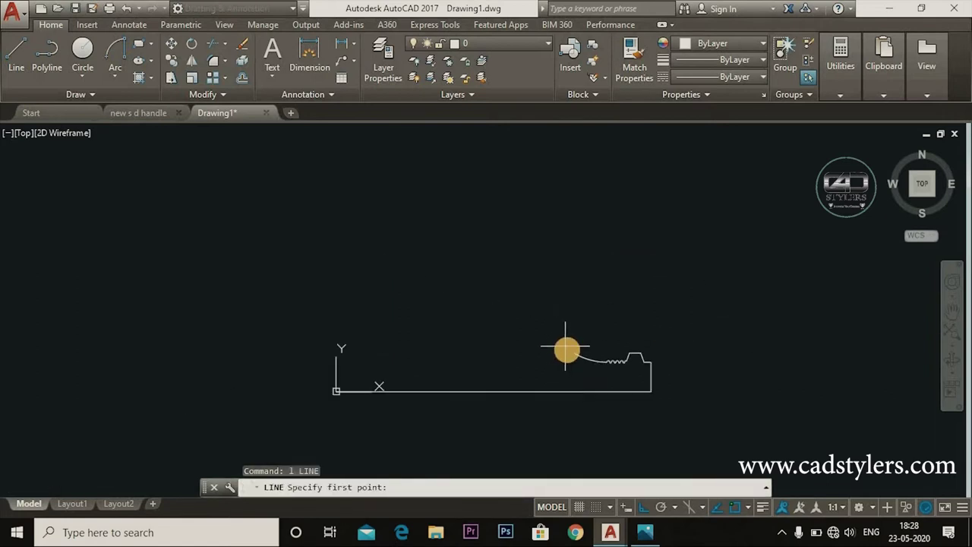
{"action": "left_click", "coordinate": [574, 352]}
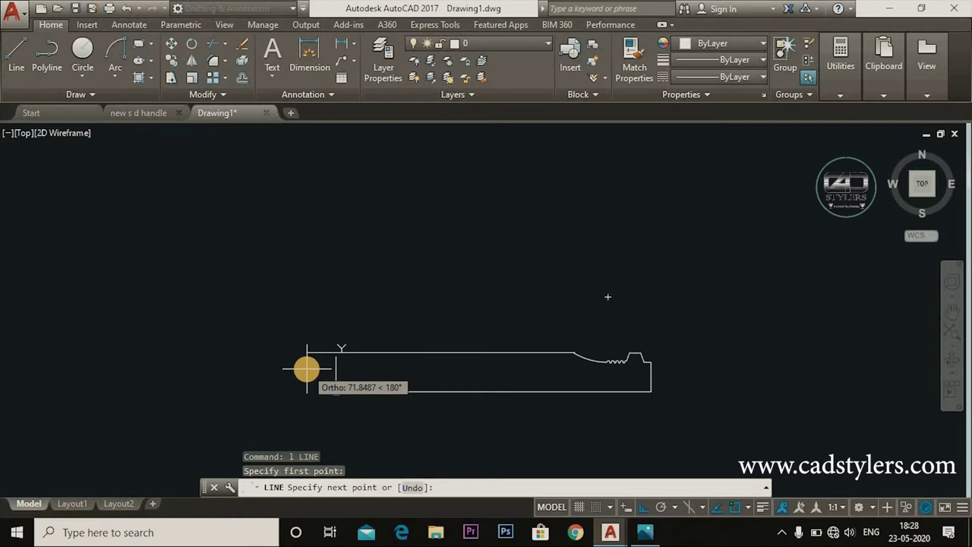
{"action": "left_click", "coordinate": [306, 369]}
{"action": "key", "text": "Return"}
Pan the view to show the whole handle outline.
{"action": "type", "text": "tr"}
{"action": "key", "text": "Return"}
{"action": "key", "text": "Return"}
{"action": "key", "text": "Escape"}
{"action": "scroll", "coordinate": [316, 261], "scroll_direction": "up", "scroll_amount": 5}
{"action": "scroll", "coordinate": [317, 262], "scroll_direction": "down", "scroll_amount": 4}
{"action": "middle_click_drag", "start_coordinate": [723, 308], "coordinate": [681, 339]}
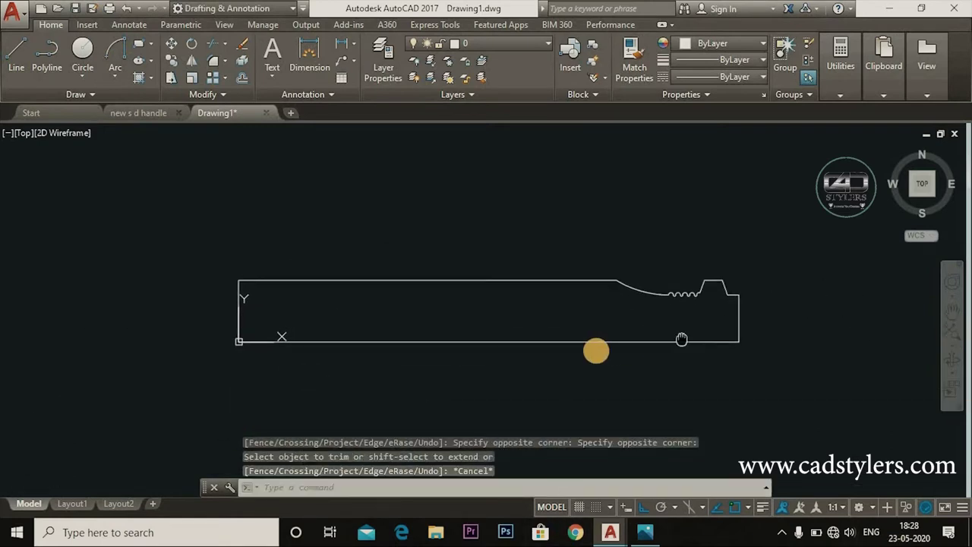
{"action": "scroll", "coordinate": [681, 340], "scroll_direction": "up", "scroll_amount": 2}
{"action": "key", "text": "Delete"}
{"action": "scroll", "coordinate": [426, 315], "scroll_direction": "down", "scroll_amount": 2}
{"action": "key", "text": "Escape"}
{"action": "key", "text": "Escape"}
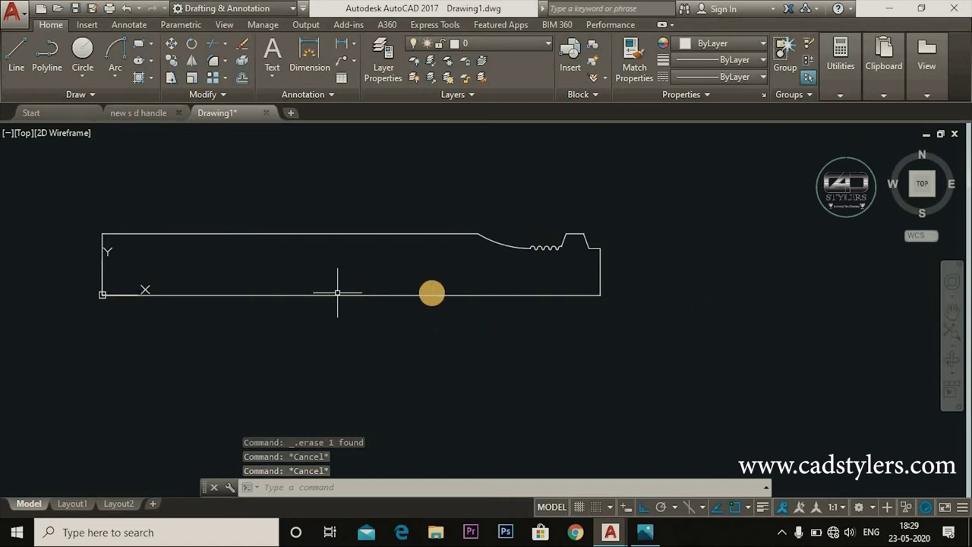
{"action": "key", "text": "Escape"}
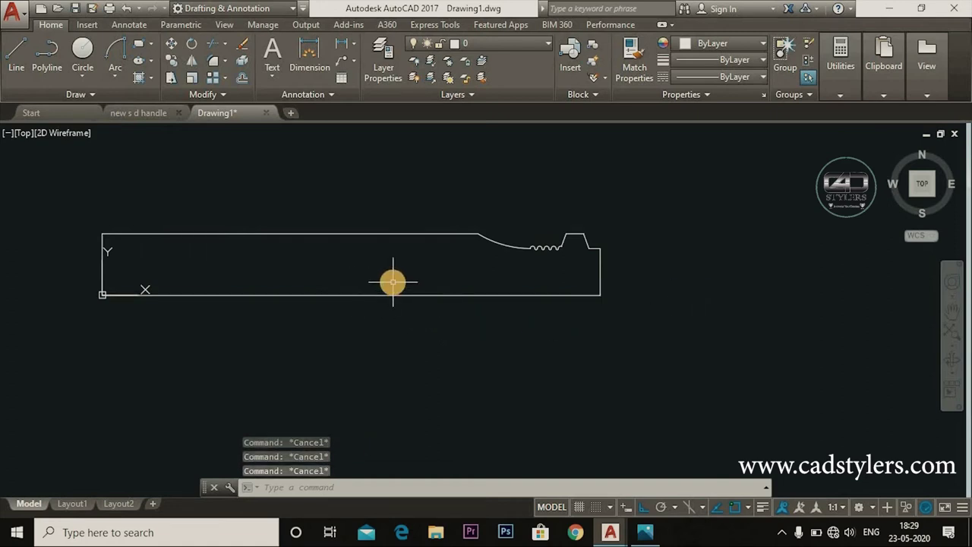
Offset the right vertical edge 50 to the left.
{"action": "type", "text": "o"}
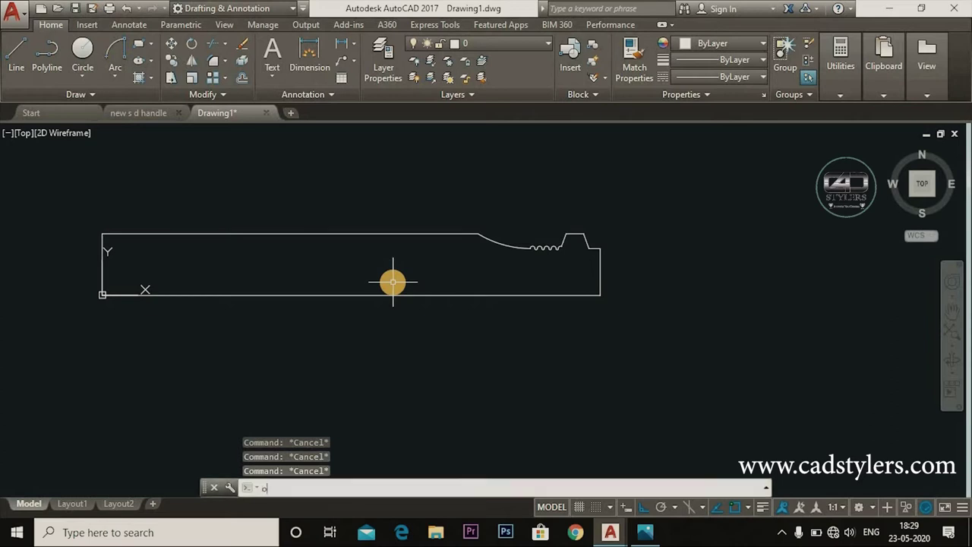
{"action": "key", "text": "Return"}
{"action": "type", "text": "50"}
{"action": "key", "text": "Return"}
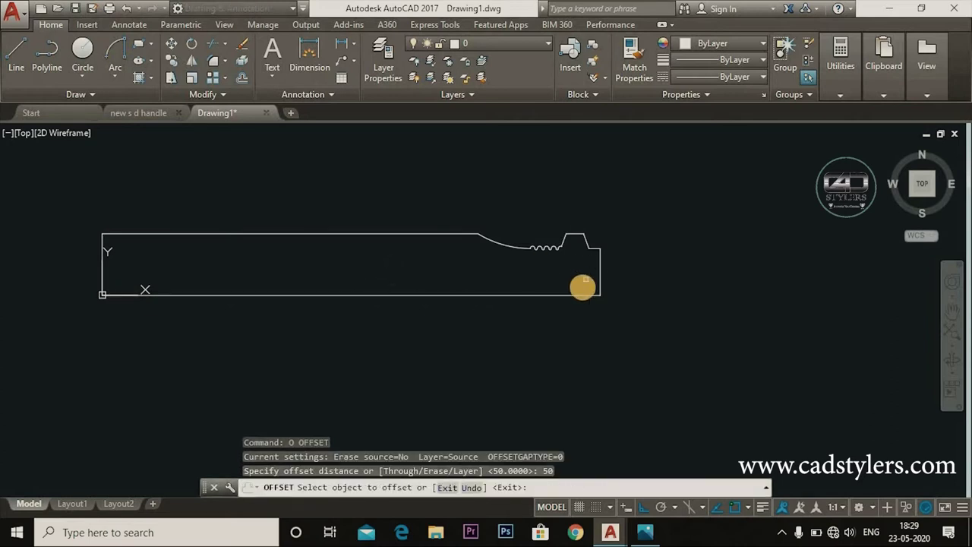
{"action": "left_click", "coordinate": [599, 280]}
{"action": "left_click", "coordinate": [434, 324]}
{"action": "key", "text": "Escape"}
Offset the bottom edge up 2.5 and draw a 2.5 by 2.5 diagonal chamfer line.
{"action": "type", "text": "o"}
{"action": "key", "text": "Return"}
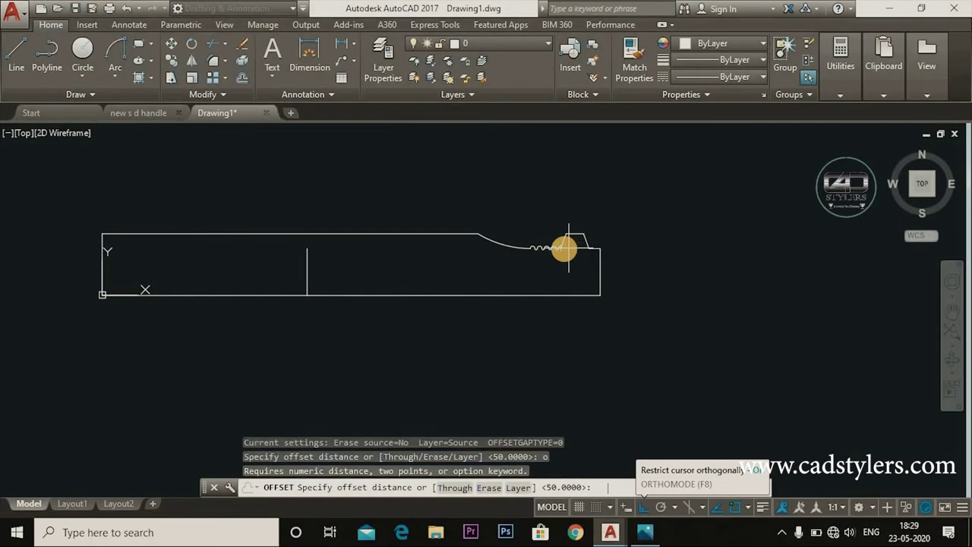
{"action": "left_click", "coordinate": [322, 295]}
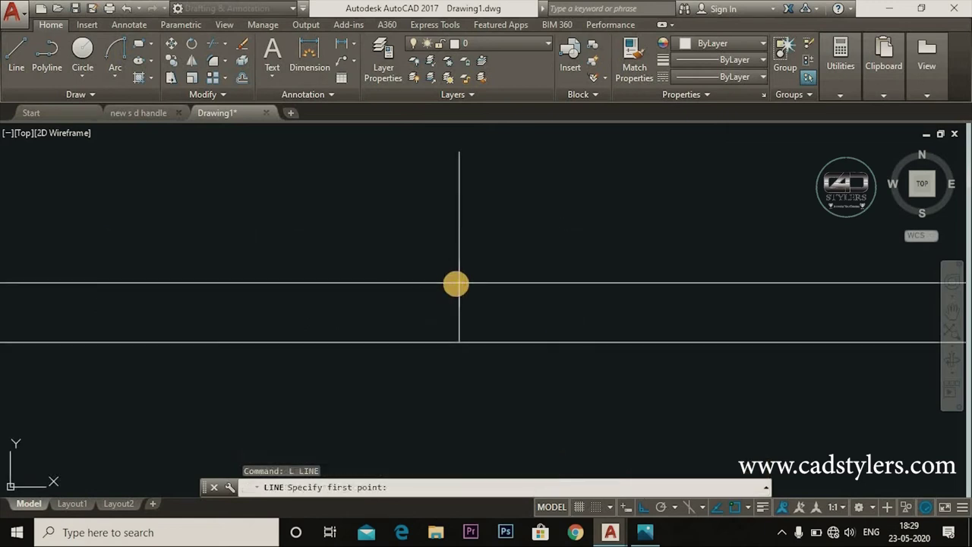
{"action": "left_click", "coordinate": [457, 283]}
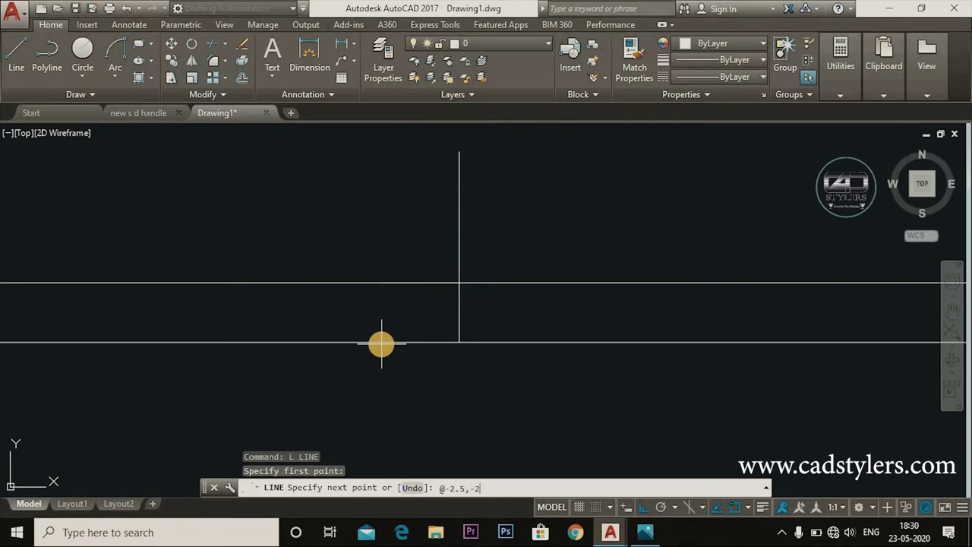
{"action": "type", "text": "5"}
{"action": "key", "text": "Return"}
{"action": "key", "text": "Escape"}
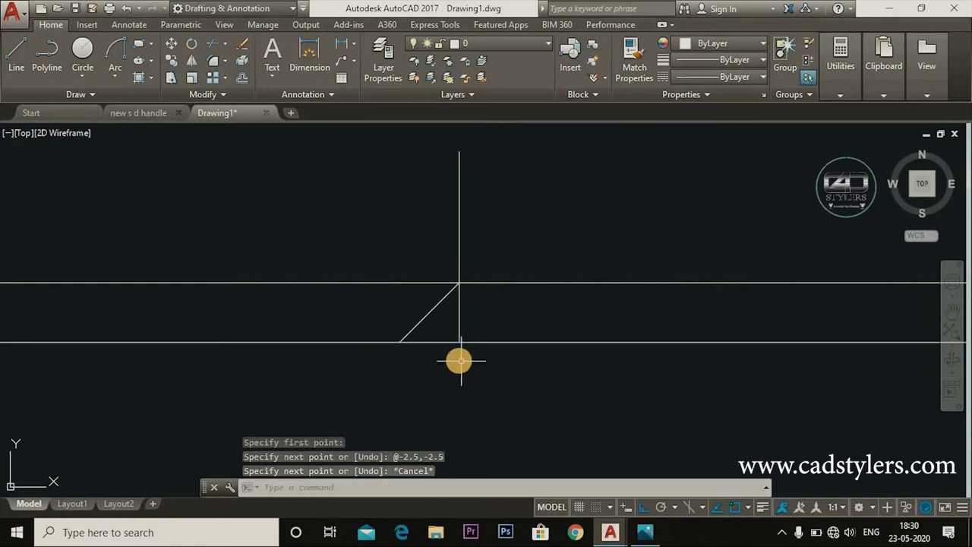
Trim away the extra construction lines crossing the profile.
{"action": "type", "text": "tr"}
{"action": "key", "text": "Return"}
{"action": "left_click", "coordinate": [417, 274]}
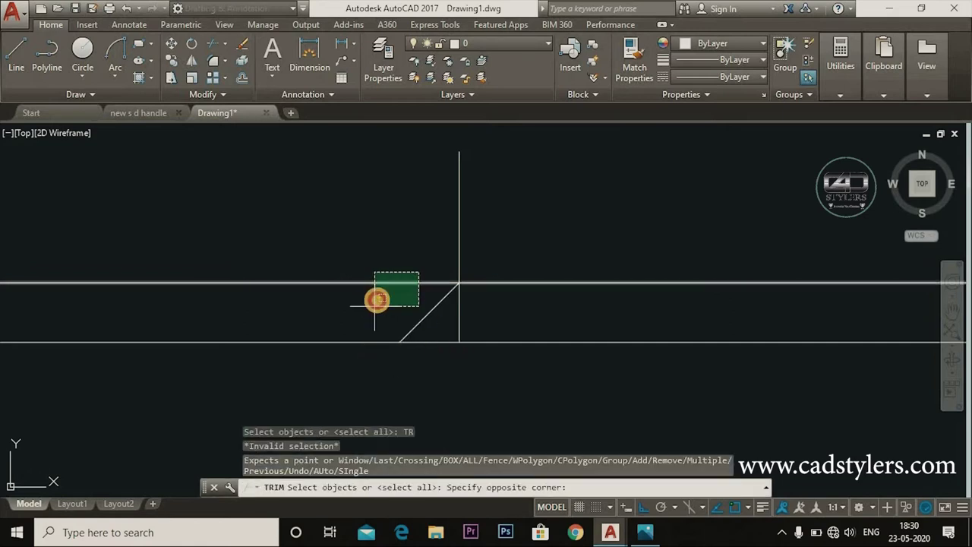
{"action": "left_click", "coordinate": [375, 300]}
{"action": "key", "text": "Escape"}
{"action": "type", "text": "tr"}
{"action": "key", "text": "Return"}
{"action": "key", "text": "Return"}
{"action": "left_click", "coordinate": [406, 243]}
{"action": "left_click", "coordinate": [334, 295]}
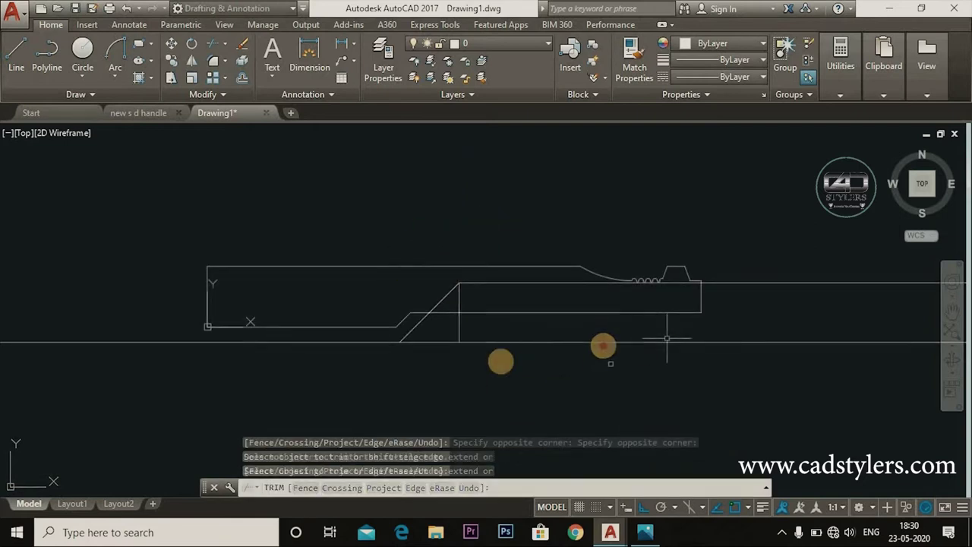
{"action": "mouse_move", "coordinate": [532, 337]}
{"action": "middle_mouse_down"}
{"action": "mouse_move", "coordinate": [518, 360]}
{"action": "mouse_move", "coordinate": [471, 351]}
{"action": "middle_mouse_up"}
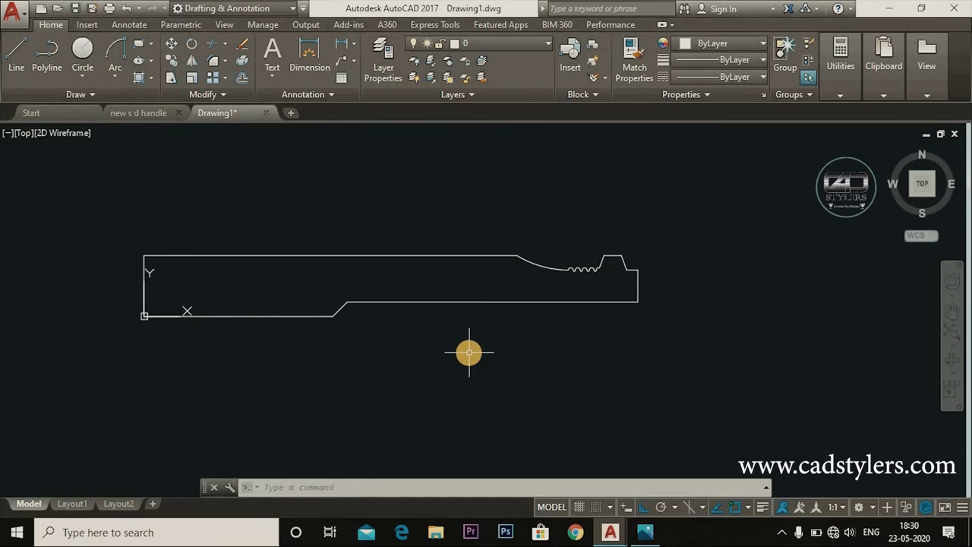
{"action": "key", "text": "Escape"}
Join all the profile lines into one polyline with a crossing window.
{"action": "type", "text": "j"}
{"action": "key", "text": "Return"}
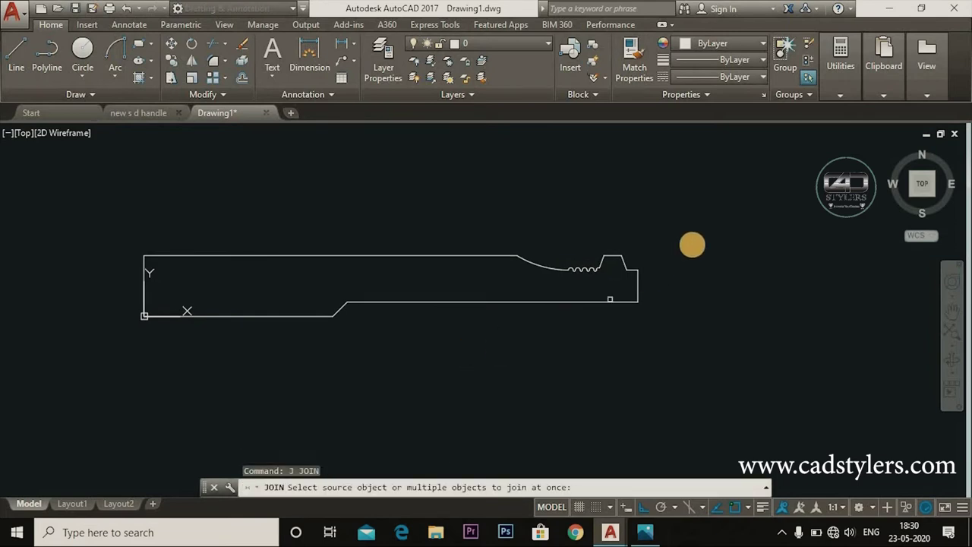
{"action": "left_click", "coordinate": [703, 218]}
{"action": "left_click", "coordinate": [99, 362]}
{"action": "key", "text": "Return"}
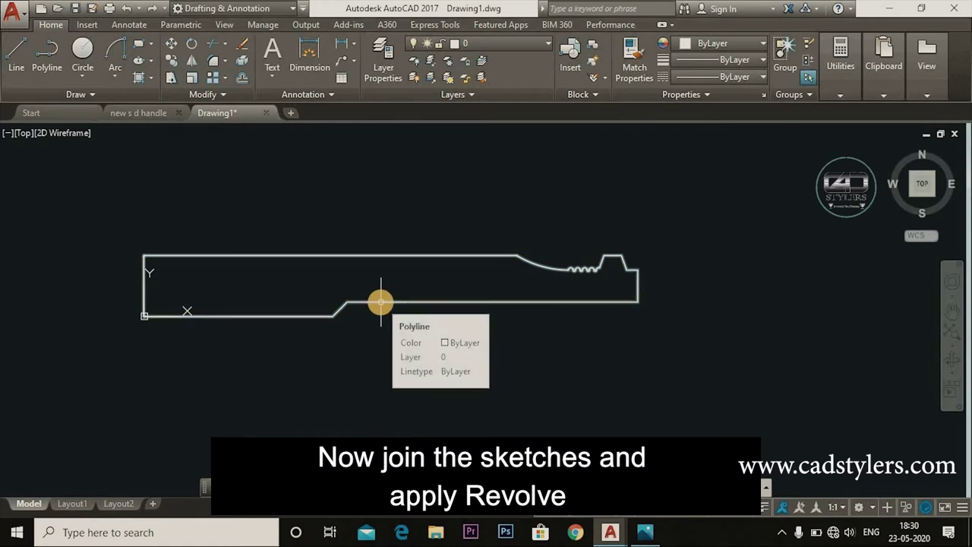
{"action": "scroll", "coordinate": [603, 279], "scroll_direction": "up", "scroll_amount": 3}
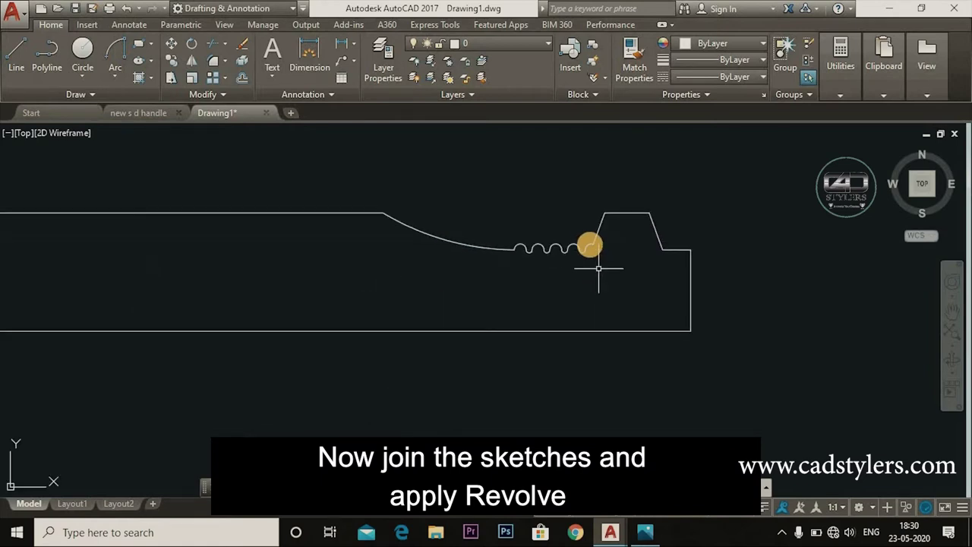
{"action": "scroll", "coordinate": [577, 294], "scroll_direction": "down", "scroll_amount": 6}
{"action": "key", "text": "Escape"}
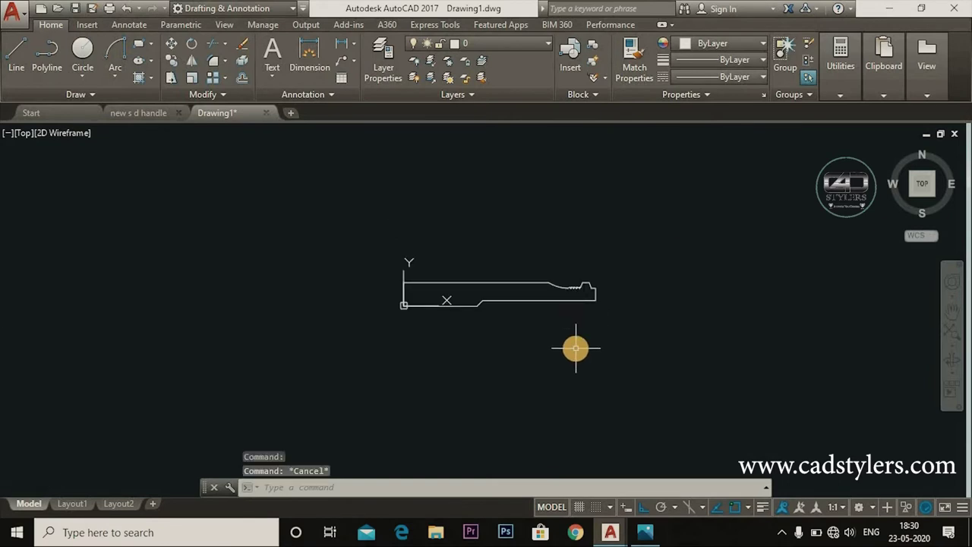
Revolve the profile 360° about the axis from 0,0 to 10,0.
{"action": "type", "text": "rev"}
{"action": "key", "text": "Return"}
{"action": "left_click", "coordinate": [612, 262]}
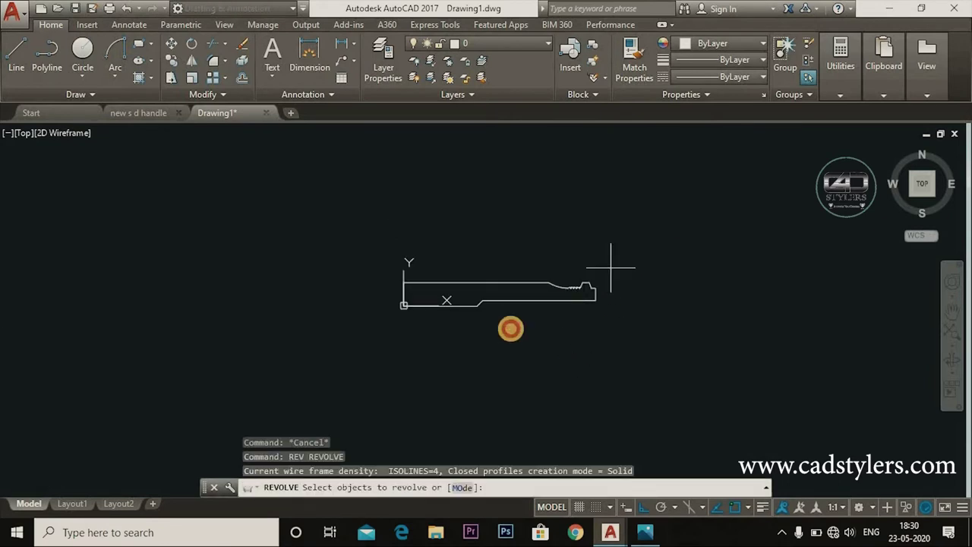
{"action": "left_click", "coordinate": [478, 342]}
{"action": "right_click", "coordinate": [483, 331]}
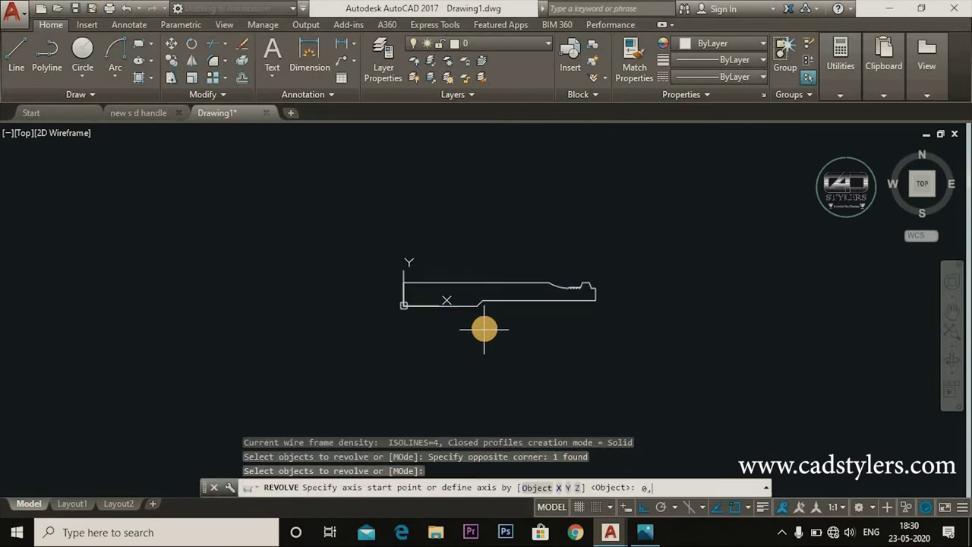
{"action": "type", "text": "0"}
{"action": "key", "text": "Return"}
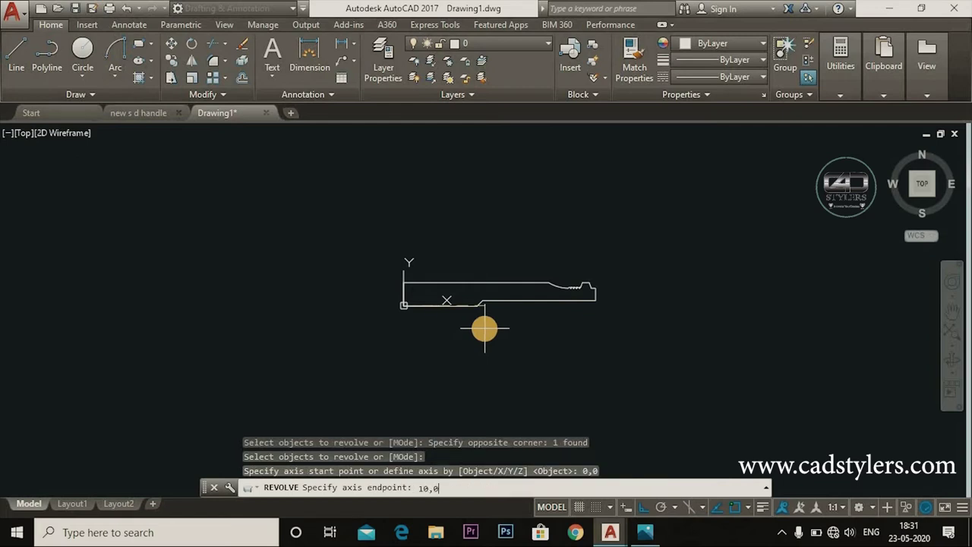
{"action": "key", "text": "Return"}
{"action": "key", "text": "Return"}
{"action": "key", "text": "Escape"}
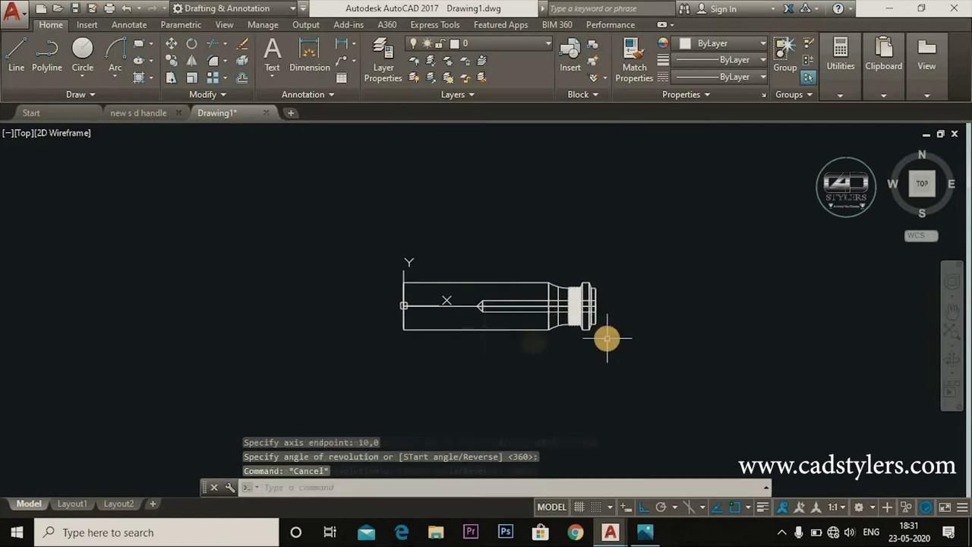
Orbit the revolved handle into a 3D view and switch to the Shaded visual style.
{"action": "middle_click_drag", "start_coordinate": [591, 340], "coordinate": [526, 340], "text": "shift"}
{"action": "scroll", "coordinate": [634, 361], "scroll_direction": "up", "scroll_amount": 3}
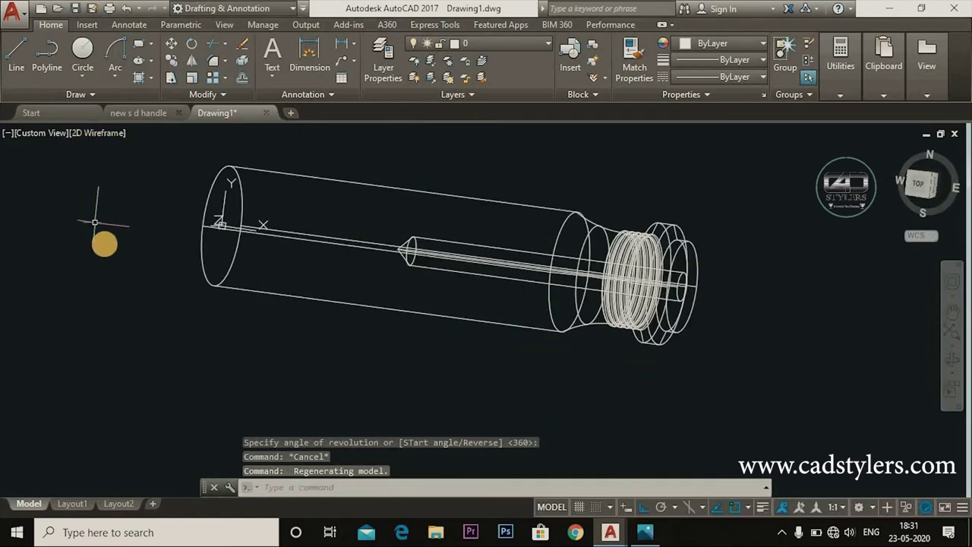
{"action": "left_click", "coordinate": [100, 136]}
{"action": "left_click", "coordinate": [136, 231]}
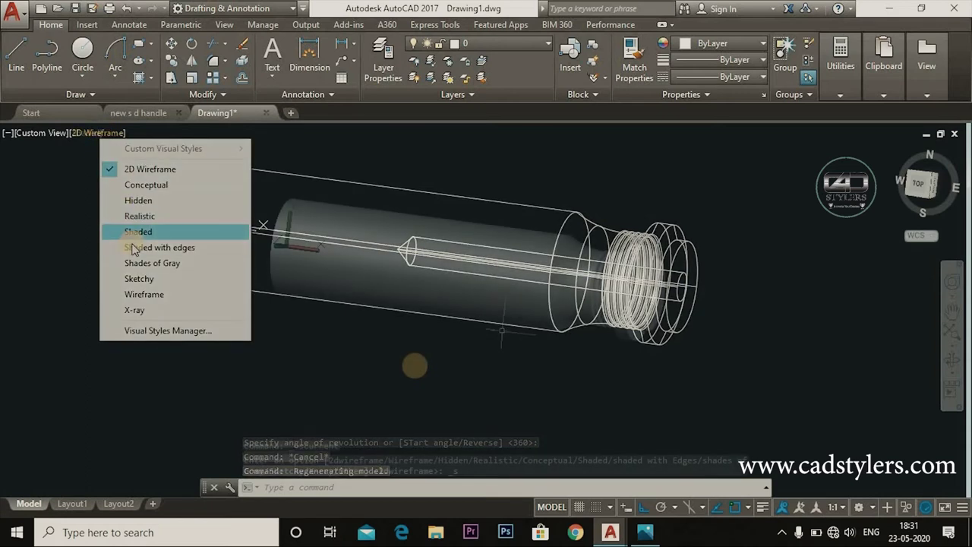
{"action": "middle_click_drag", "start_coordinate": [412, 353], "coordinate": [445, 332], "text": "shift"}
{"action": "mouse_move", "coordinate": [390, 347]}
{"action": "middle_mouse_down", "text": "shift"}
{"action": "mouse_move", "coordinate": [444, 351]}
{"action": "mouse_move", "coordinate": [379, 346]}
{"action": "middle_mouse_up", "text": "shift"}
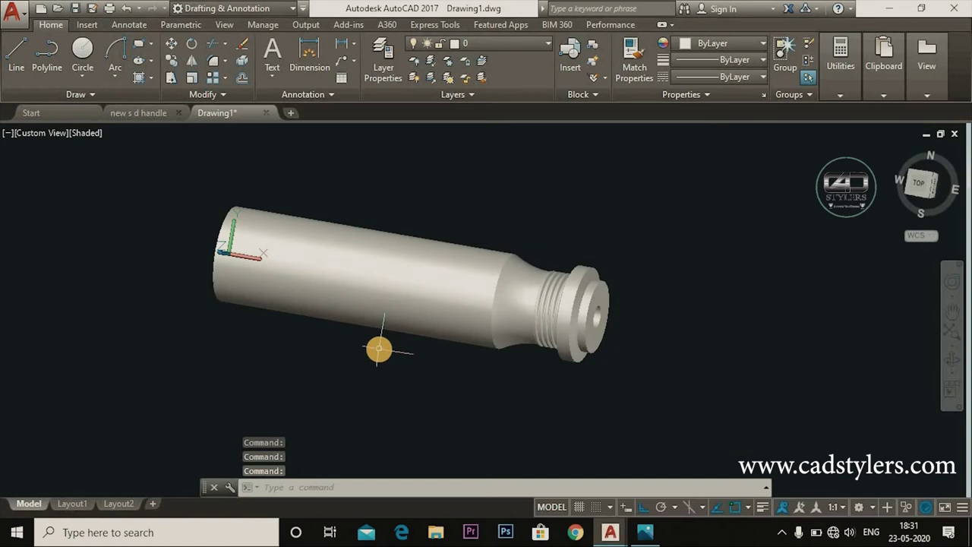
{"action": "key", "text": "Escape"}
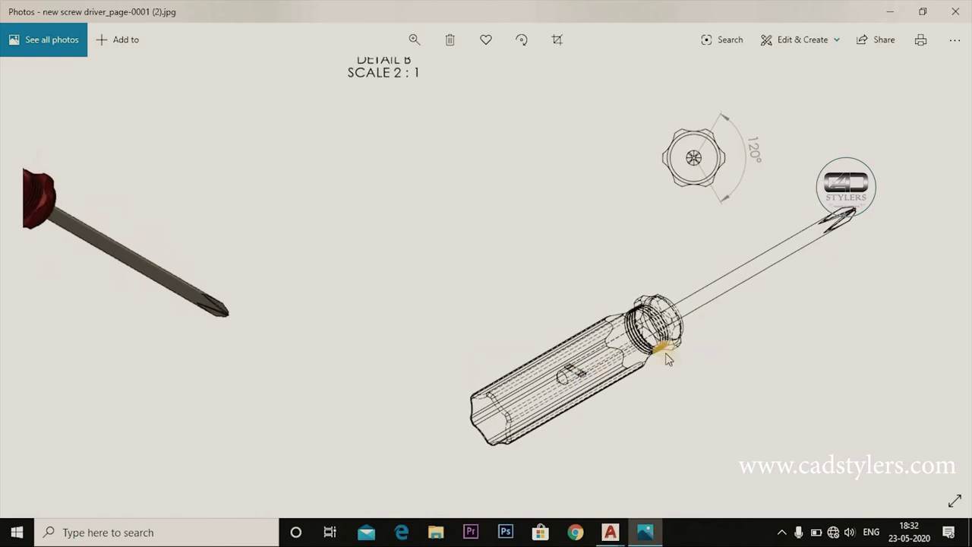
Pan the Photos reference drawing to the end-view dimensions, then return to AutoCAD.
{"action": "left_click_drag", "start_coordinate": [735, 289], "coordinate": [828, 393]}
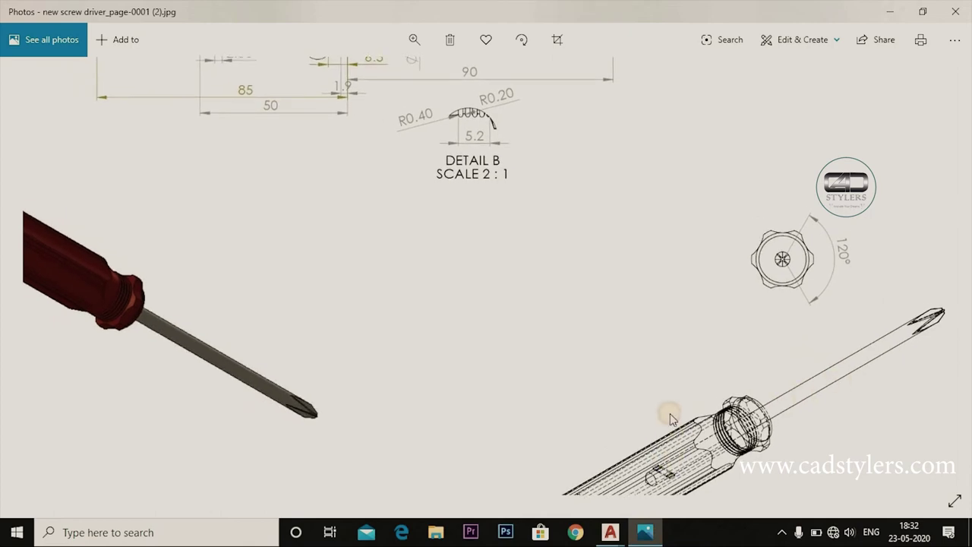
{"action": "scroll", "coordinate": [653, 410], "scroll_direction": "down", "scroll_amount": 3}
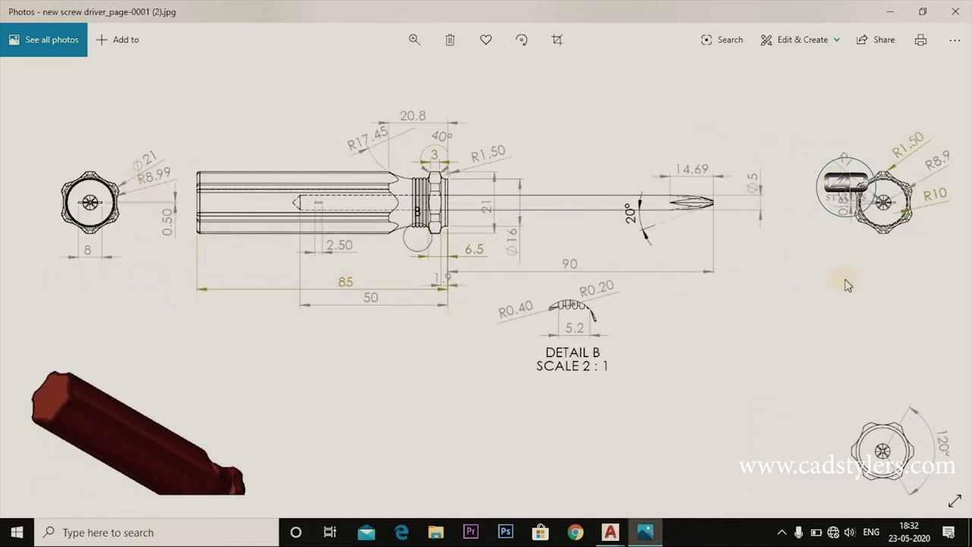
{"action": "left_click_drag", "start_coordinate": [847, 284], "coordinate": [659, 296]}
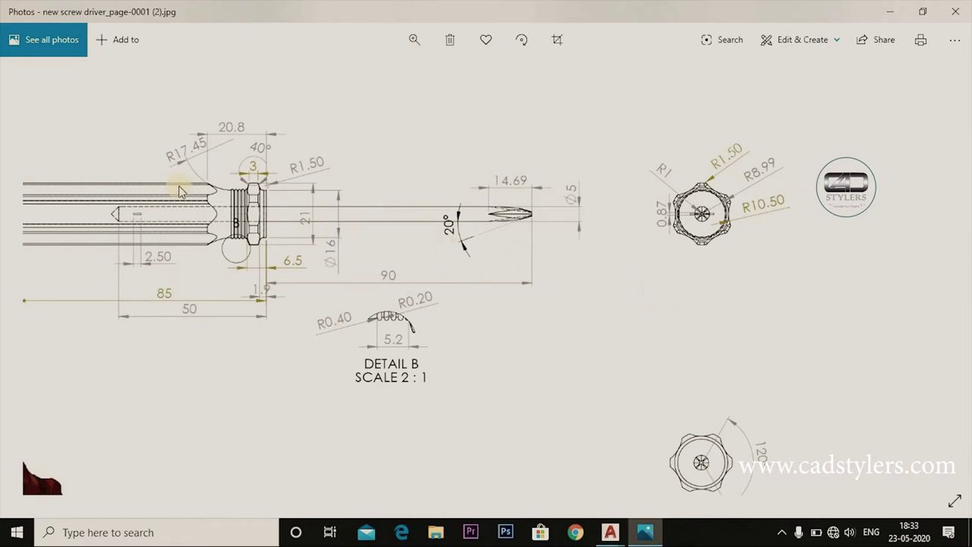
{"action": "left_click", "coordinate": [639, 533]}
{"action": "left_click_drag", "start_coordinate": [458, 384], "coordinate": [506, 391]}
Turn the model to look along the handle axis and align the UCS with that view.
{"action": "key", "text": "Escape"}
{"action": "middle_click_drag", "start_coordinate": [505, 384], "coordinate": [624, 184], "text": "shift"}
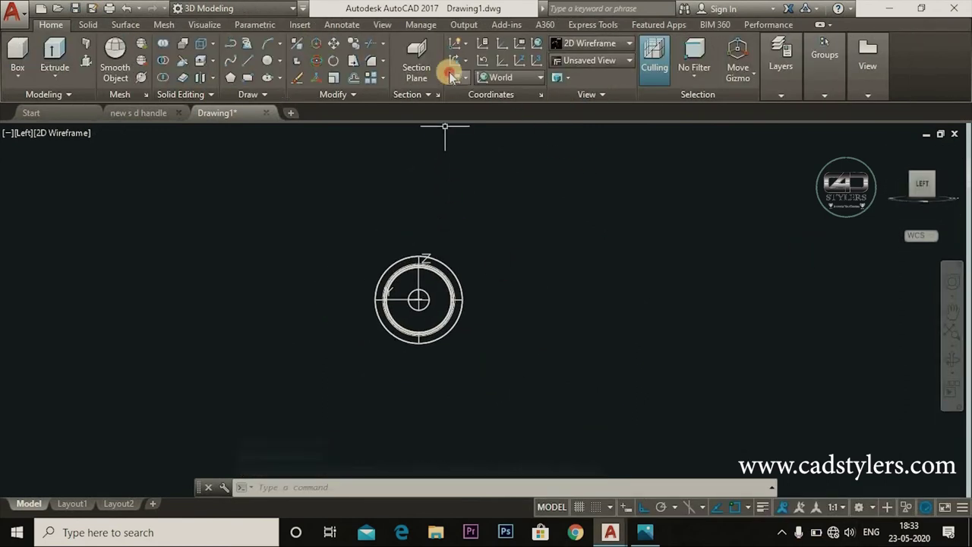
{"action": "left_click", "coordinate": [458, 77]}
{"action": "left_click", "coordinate": [459, 128]}
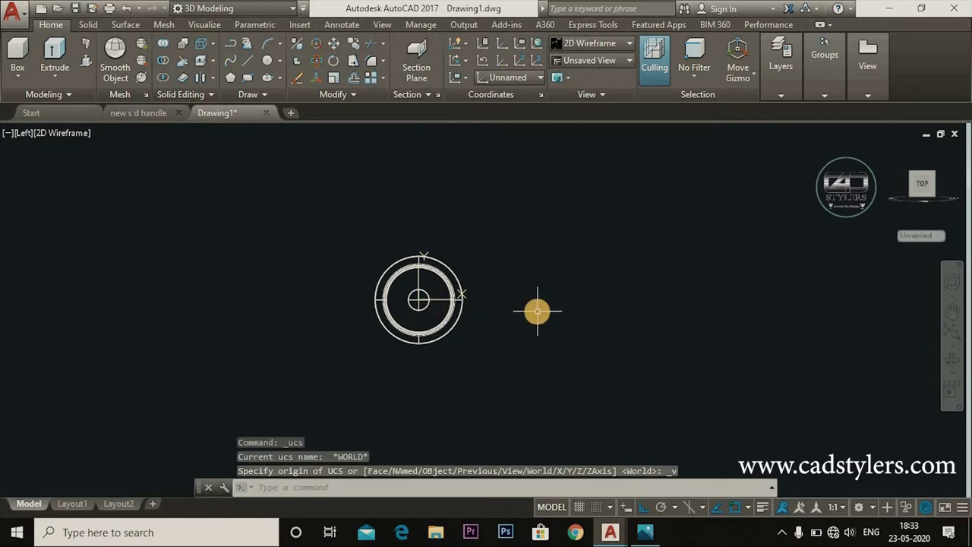
Draw a circle of radius 10.6 centred at 0,0 on the handle end.
{"action": "type", "text": "c"}
{"action": "key", "text": "Return"}
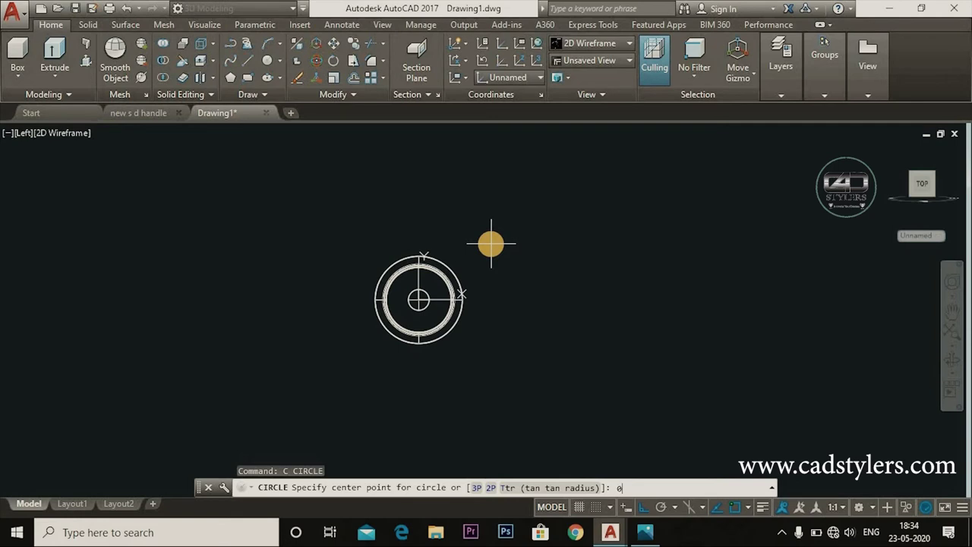
{"action": "type", "text": "0"}
{"action": "key", "text": "Return"}
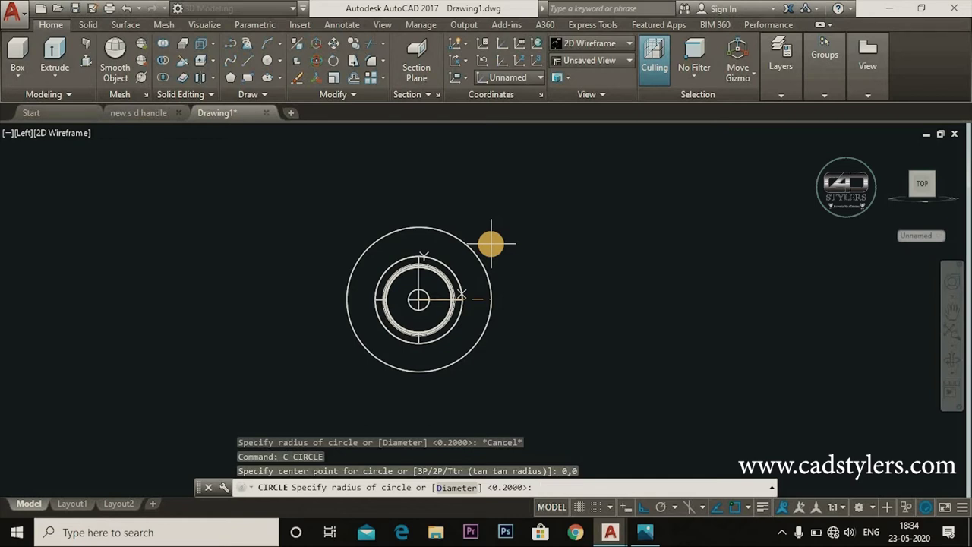
{"action": "type", "text": "10.6"}
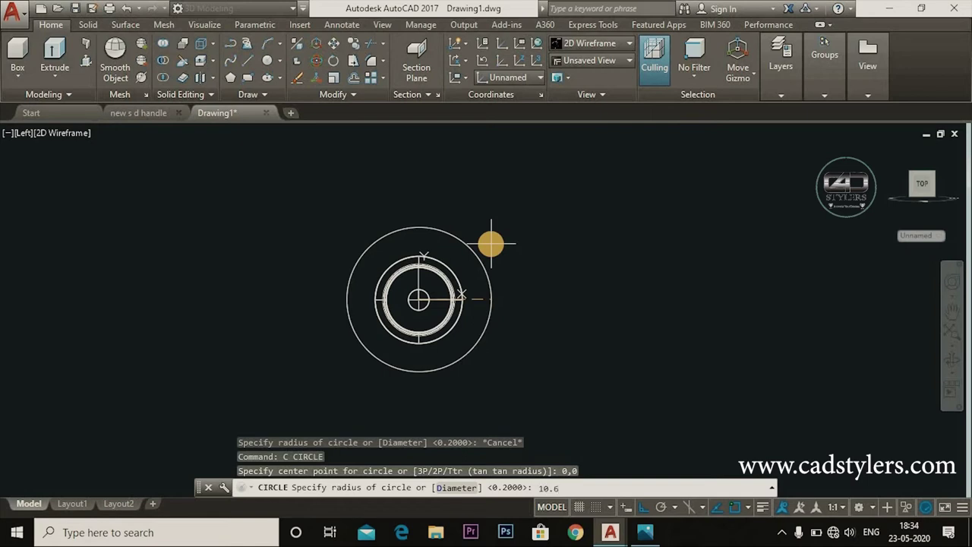
{"action": "key", "text": "Return"}
{"action": "scroll", "coordinate": [444, 225], "scroll_direction": "up", "scroll_amount": 3}
Draw a circle of radius 10.5 centred at 20,0 beside the handle end.
{"action": "scroll", "coordinate": [443, 226], "scroll_direction": "up", "scroll_amount": 5}
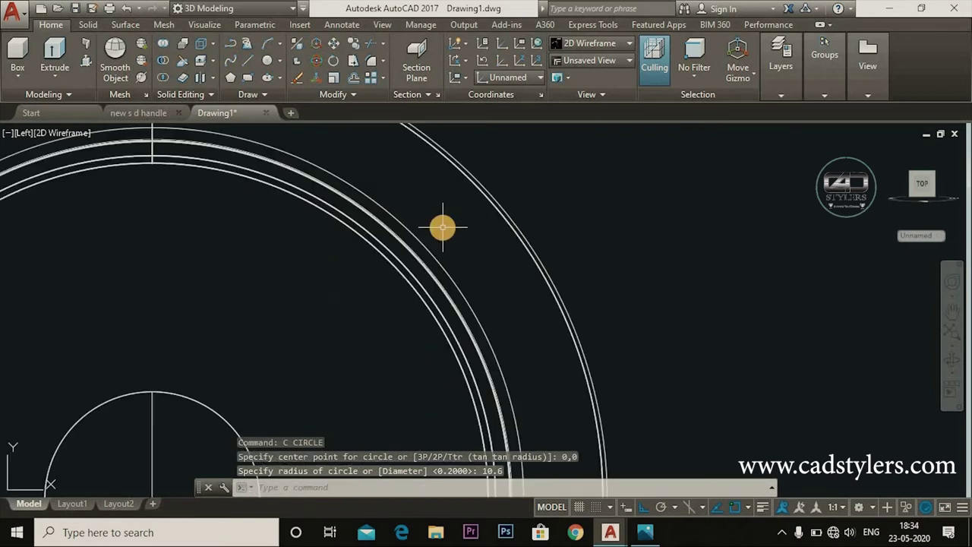
{"action": "scroll", "coordinate": [516, 334], "scroll_direction": "down", "scroll_amount": 5}
{"action": "type", "text": "c"}
{"action": "key", "text": "Return"}
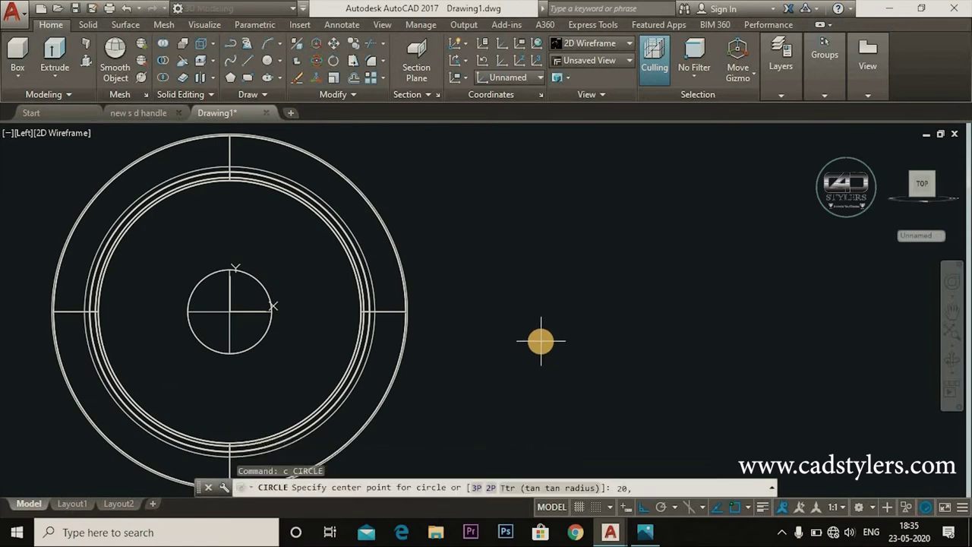
{"action": "type", "text": "0"}
{"action": "key", "text": "Return"}
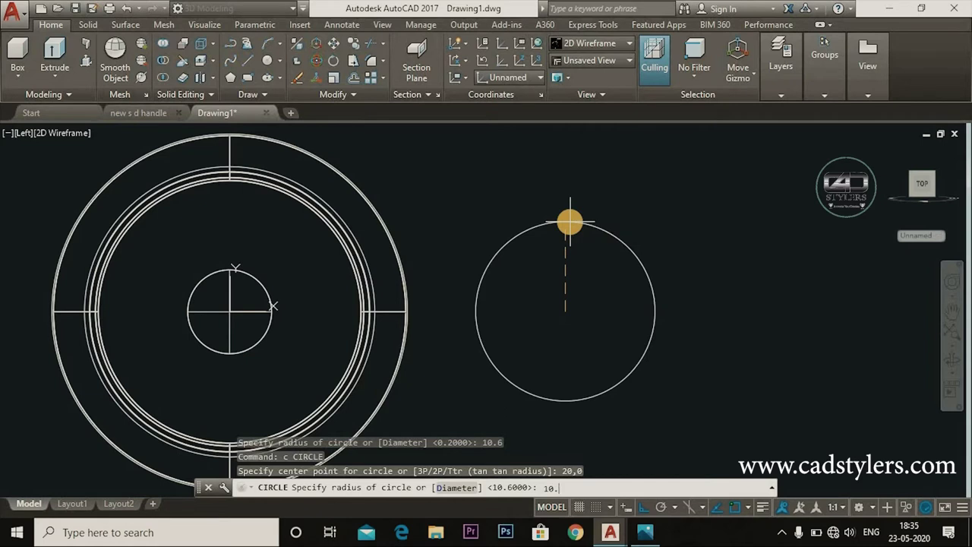
{"action": "key", "text": "Return"}
Add a circle of radius 8.99 centred at the origin 0,0.
{"action": "key", "text": "Return"}
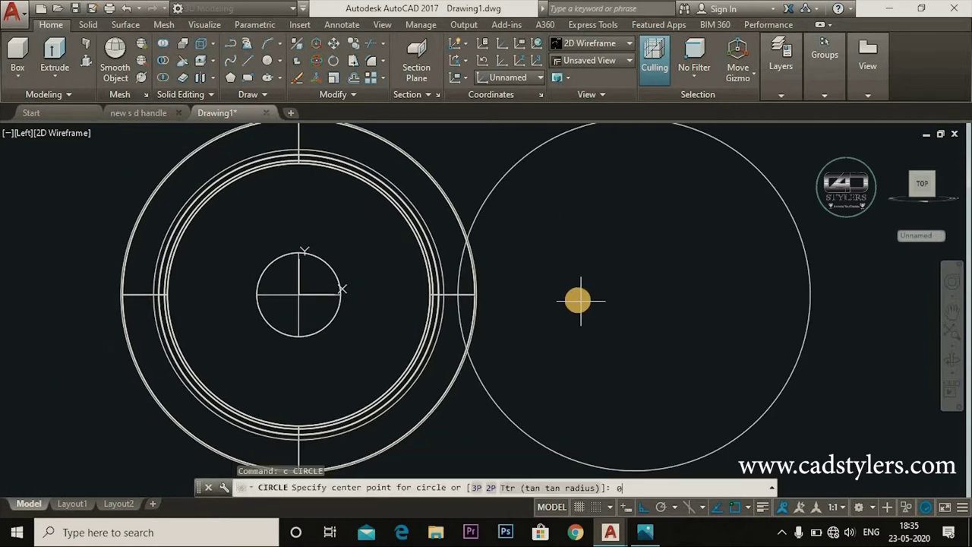
{"action": "type", "text": ",0"}
{"action": "key", "text": "Return"}
{"action": "type", "text": "8.99"}
{"action": "key", "text": "Return"}
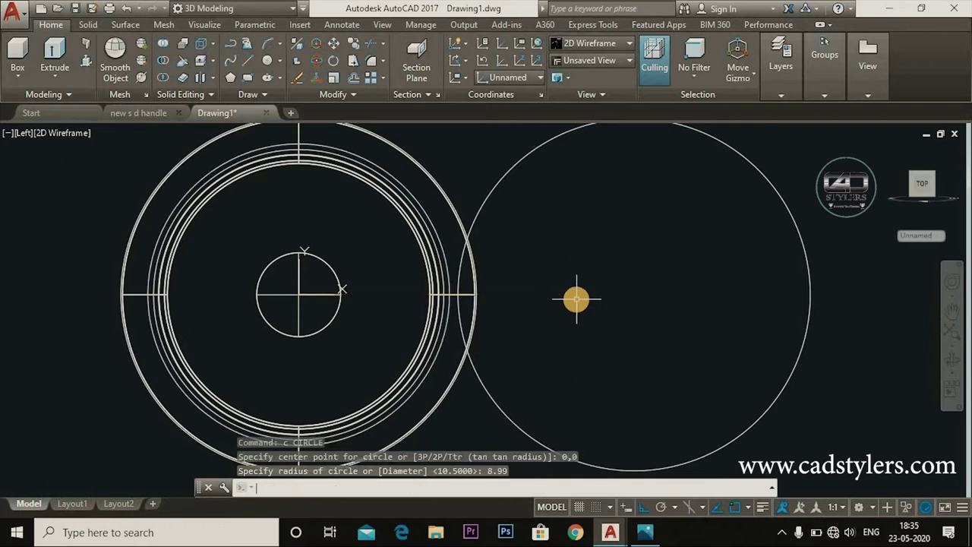
{"action": "scroll", "coordinate": [451, 297], "scroll_direction": "up", "scroll_amount": 4}
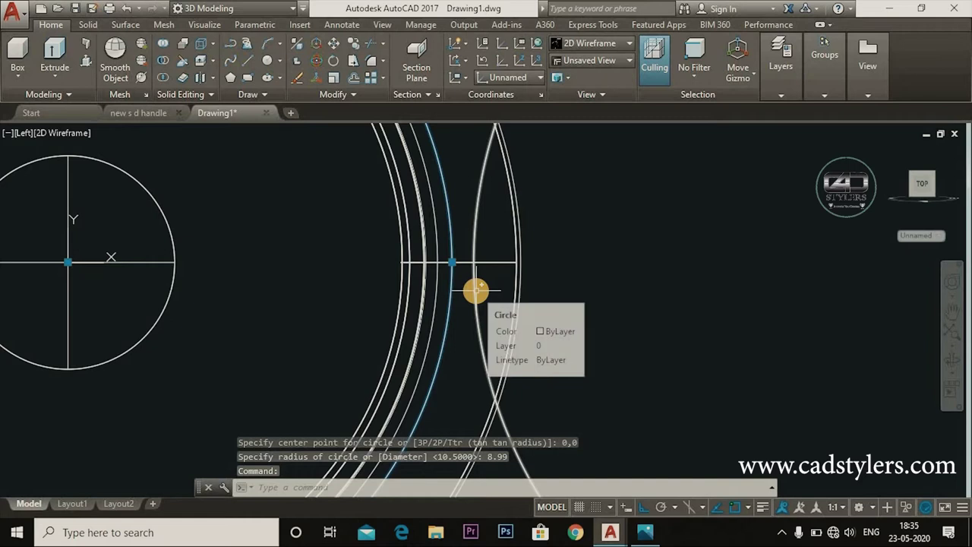
{"action": "key", "text": "Escape"}
{"action": "scroll", "coordinate": [552, 295], "scroll_direction": "down", "scroll_amount": 4}
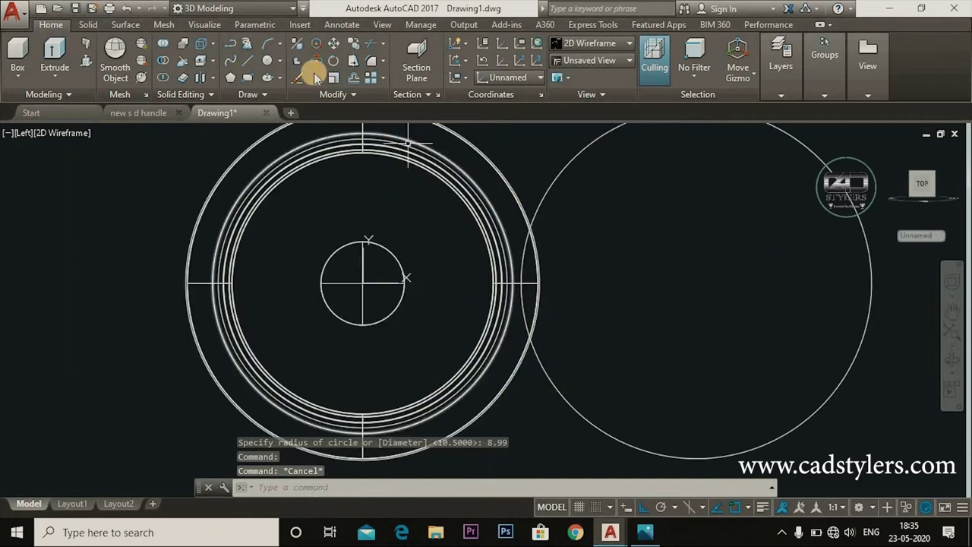
Remove the unwanted tangent constraint between the two arcs.
{"action": "left_click", "coordinate": [254, 24]}
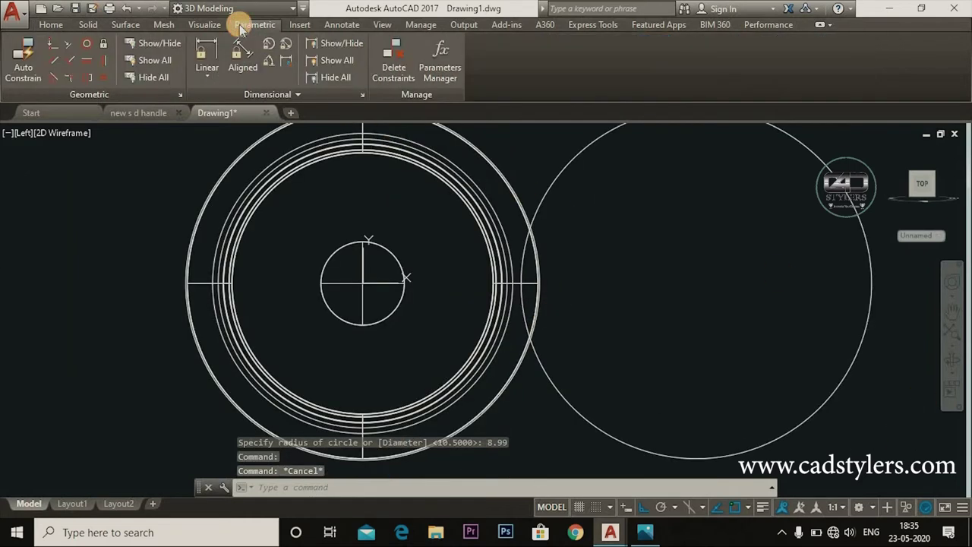
{"action": "left_click", "coordinate": [53, 78]}
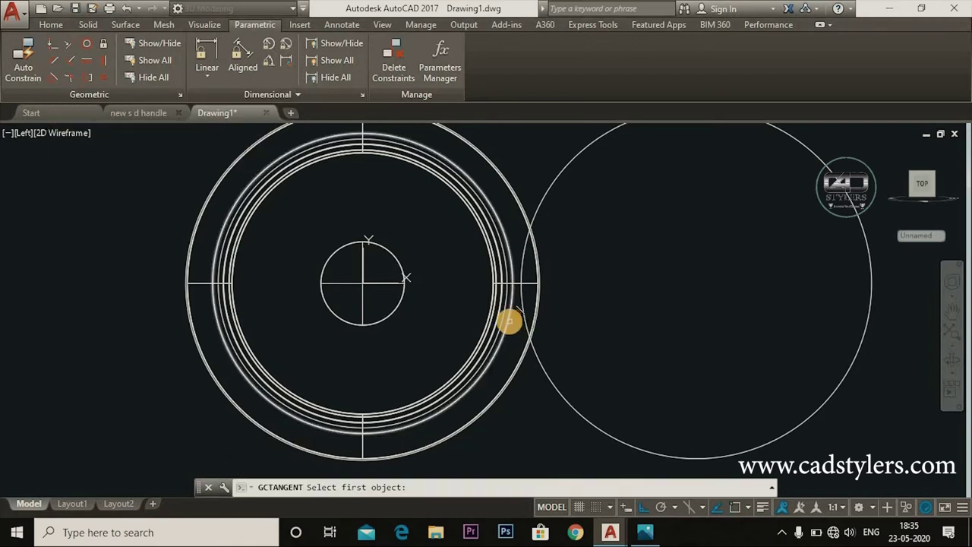
{"action": "scroll", "coordinate": [509, 323], "scroll_direction": "up", "scroll_amount": 3}
{"action": "left_click", "coordinate": [506, 306]}
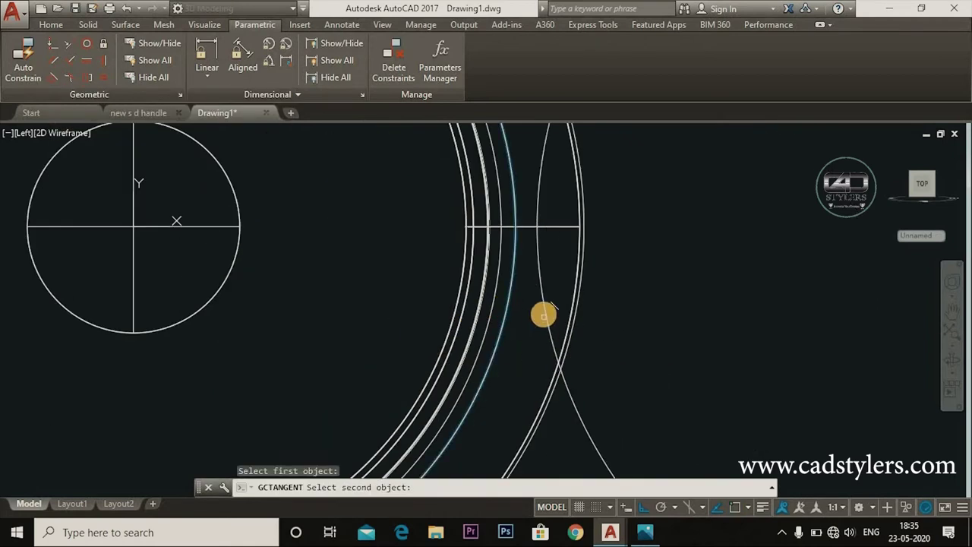
{"action": "left_click", "coordinate": [543, 312]}
{"action": "key", "text": "Escape"}
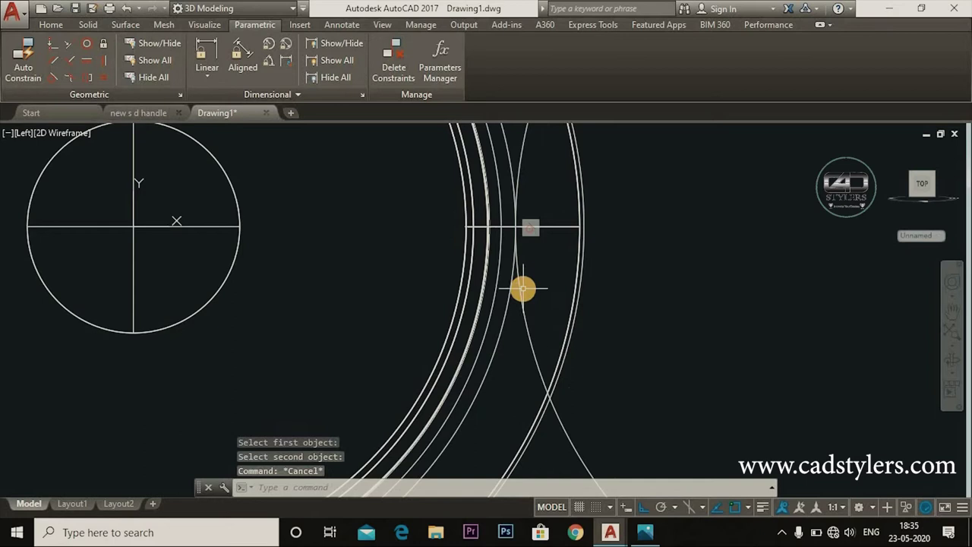
{"action": "type", "text": "e"}
{"action": "left_click", "coordinate": [529, 228]}
{"action": "key", "text": "Delete"}
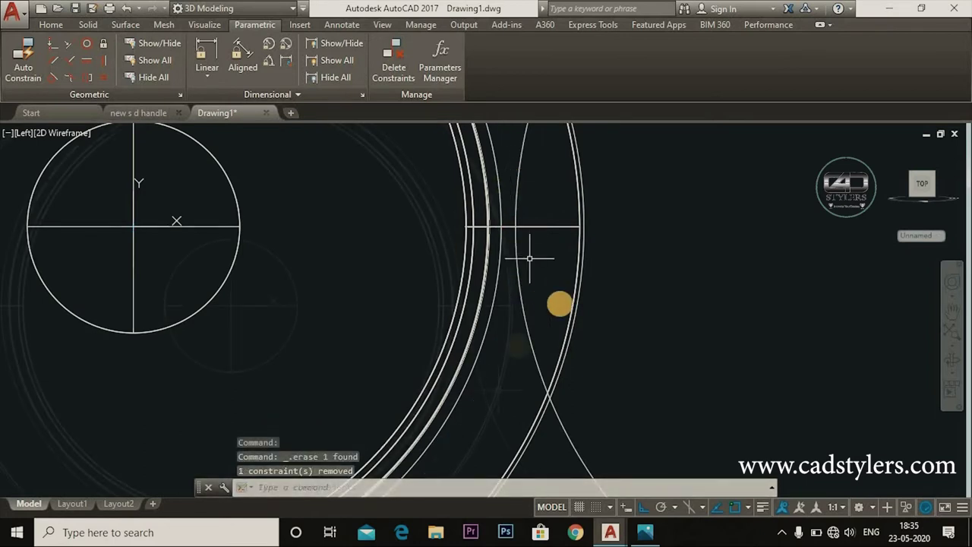
{"action": "scroll", "coordinate": [494, 369], "scroll_direction": "down", "scroll_amount": 3}
{"action": "scroll", "coordinate": [473, 340], "scroll_direction": "down", "scroll_amount": 2}
{"action": "scroll", "coordinate": [477, 336], "scroll_direction": "up", "scroll_amount": 4}
{"action": "key", "text": "Escape"}
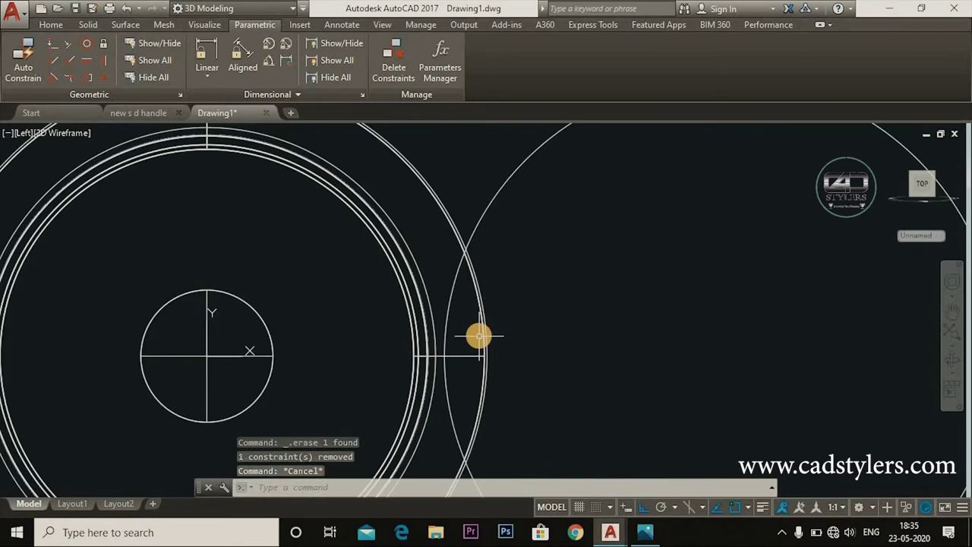
Trim away the extra arc piece past the intersection.
{"action": "type", "text": "tr"}
{"action": "key", "text": "Return"}
{"action": "key", "text": "Return"}
{"action": "middle_click_drag", "start_coordinate": [557, 339], "coordinate": [535, 233]}
{"action": "key", "text": "Escape"}
{"action": "scroll", "coordinate": [553, 351], "scroll_direction": "up", "scroll_amount": 2}
{"action": "scroll", "coordinate": [526, 266], "scroll_direction": "down", "scroll_amount": 1}
{"action": "scroll", "coordinate": [485, 300], "scroll_direction": "up", "scroll_amount": 5}
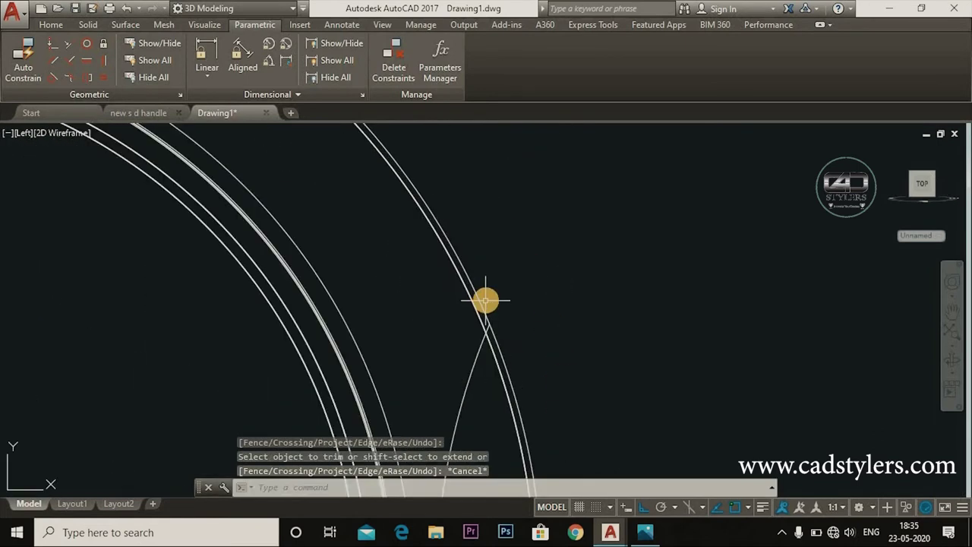
{"action": "type", "text": "tr"}
{"action": "key", "text": "Return"}
{"action": "key", "text": "Return"}
{"action": "left_click", "coordinate": [473, 288]}
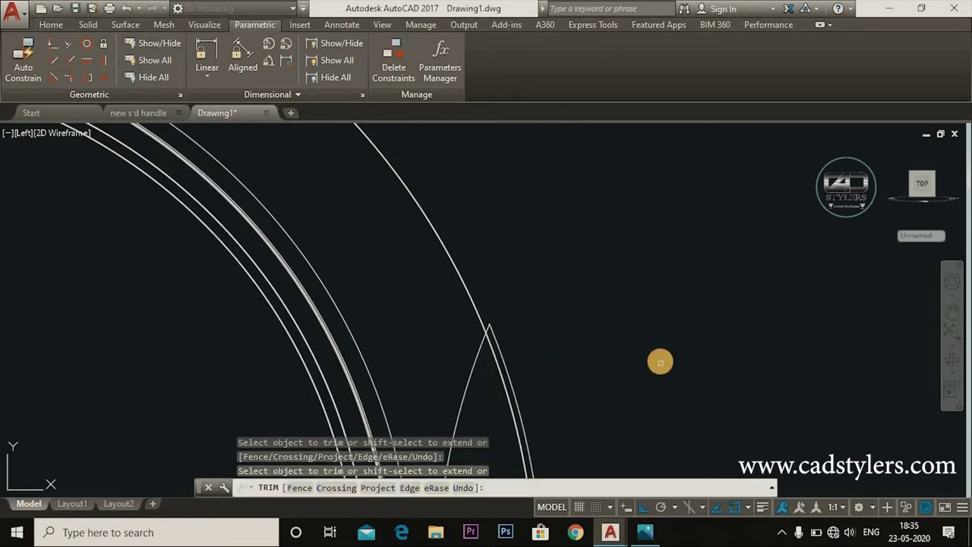
{"action": "scroll", "coordinate": [660, 362], "scroll_direction": "down", "scroll_amount": 4}
{"action": "key", "text": "Escape"}
Join the two arcs of the V shape into a single polyline.
{"action": "type", "text": "j"}
{"action": "key", "text": "Return"}
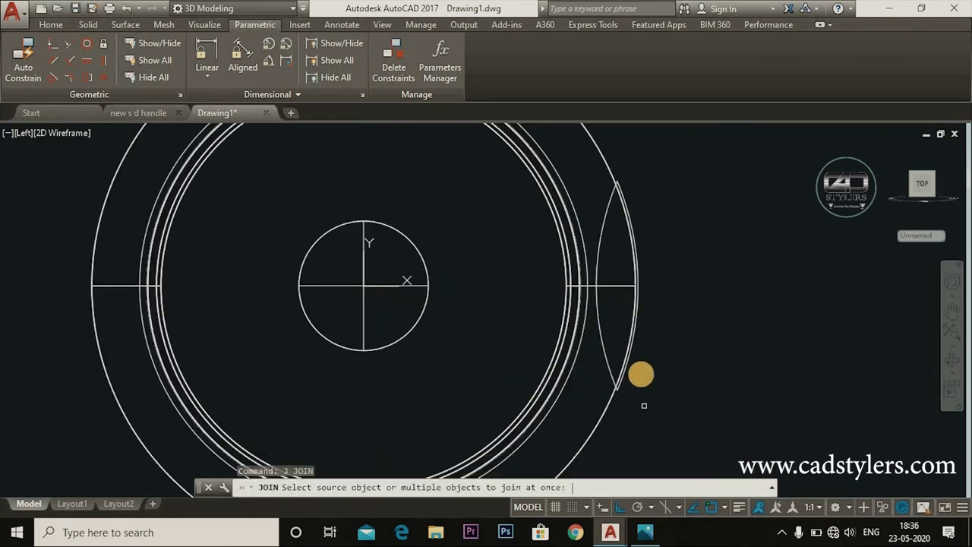
{"action": "scroll", "coordinate": [629, 371], "scroll_direction": "up", "scroll_amount": 2}
{"action": "scroll", "coordinate": [599, 357], "scroll_direction": "up", "scroll_amount": 3}
{"action": "left_click", "coordinate": [596, 349]}
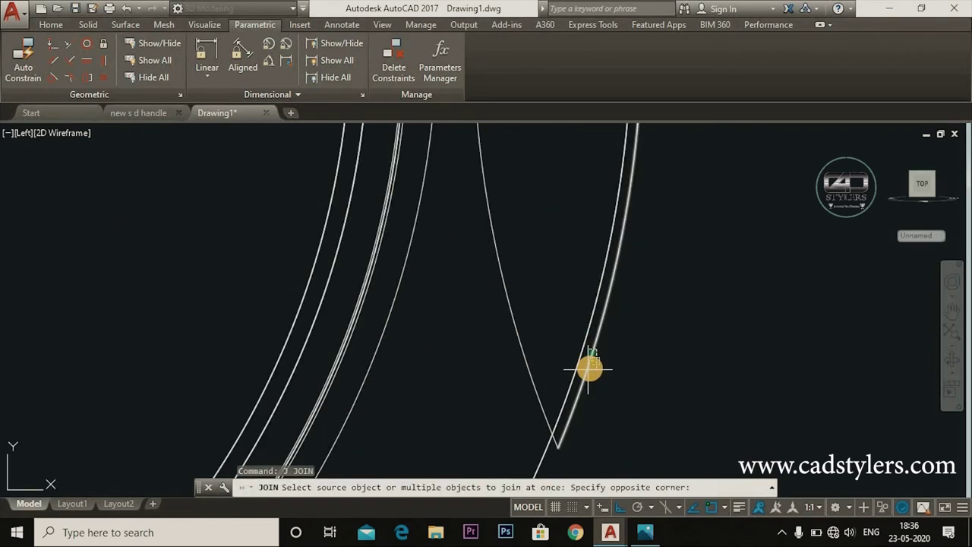
{"action": "left_click", "coordinate": [567, 389]}
{"action": "left_click", "coordinate": [538, 397]}
{"action": "key", "text": "Return"}
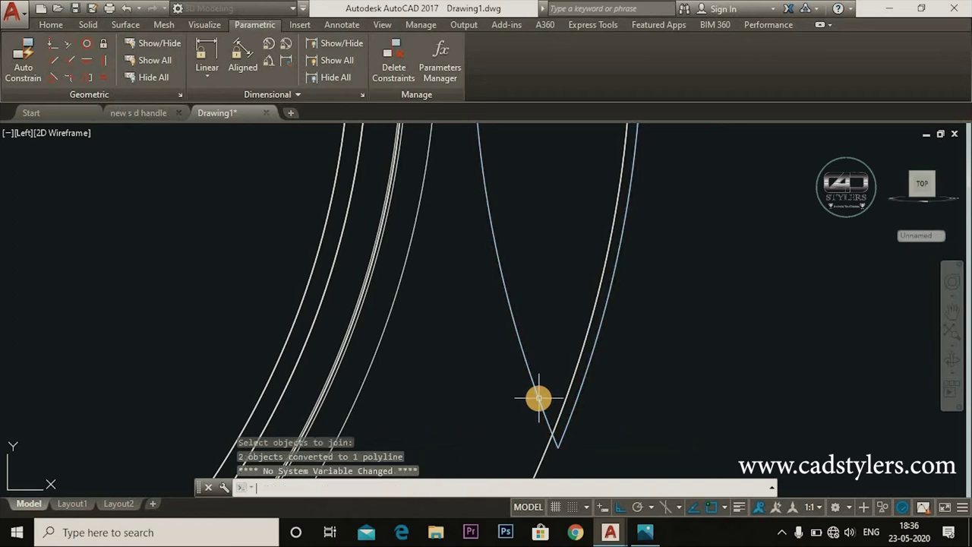
{"action": "key", "text": "Escape"}
{"action": "type", "text": "ar"}
{"action": "key", "text": "Return"}
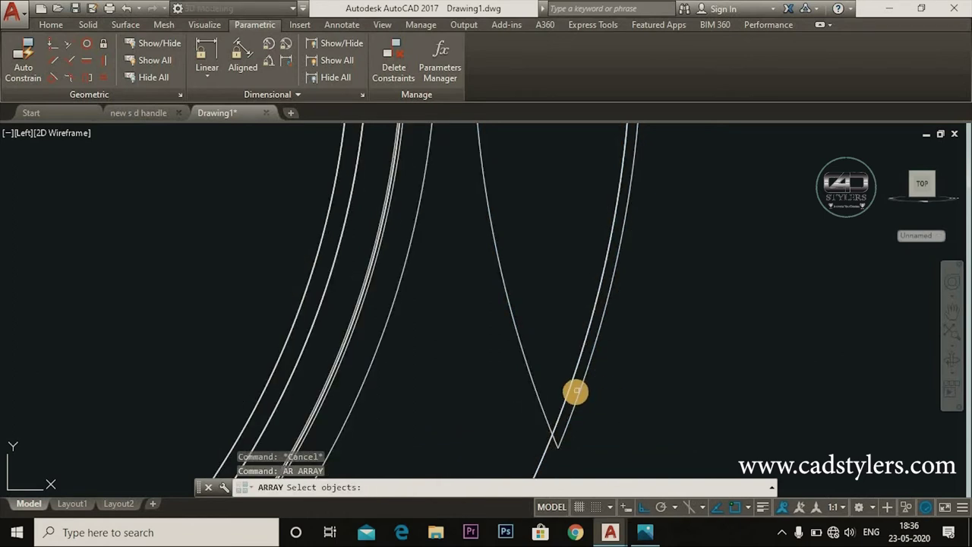
Polar-array the joined slot profile into 6 copies around the origin 0,0.
{"action": "left_click", "coordinate": [575, 392]}
{"action": "key", "text": "Return"}
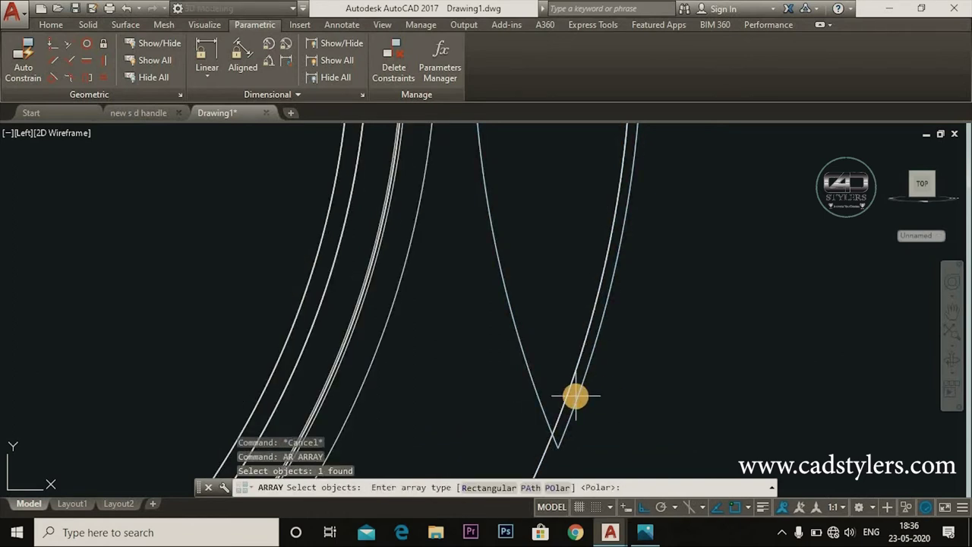
{"action": "type", "text": "po"}
{"action": "key", "text": "Return"}
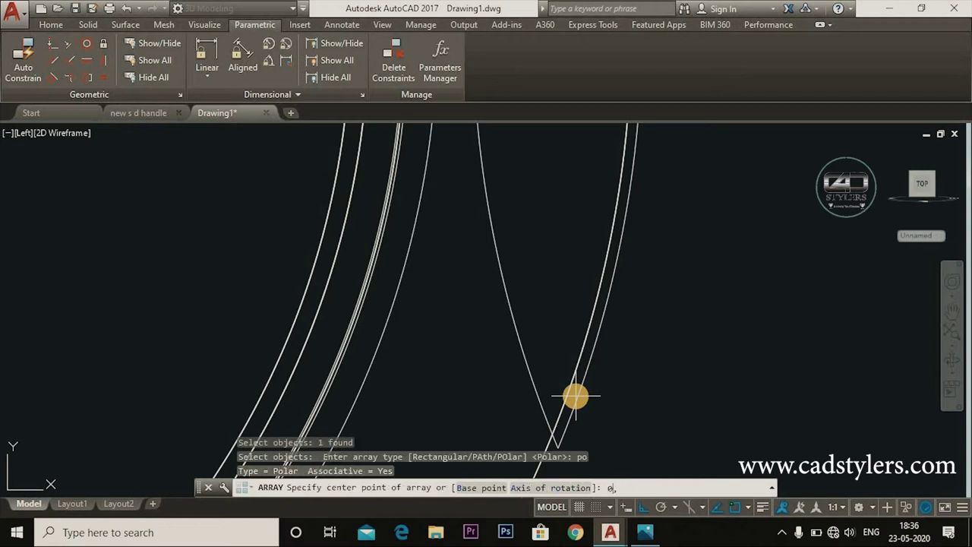
{"action": "key", "text": "Return"}
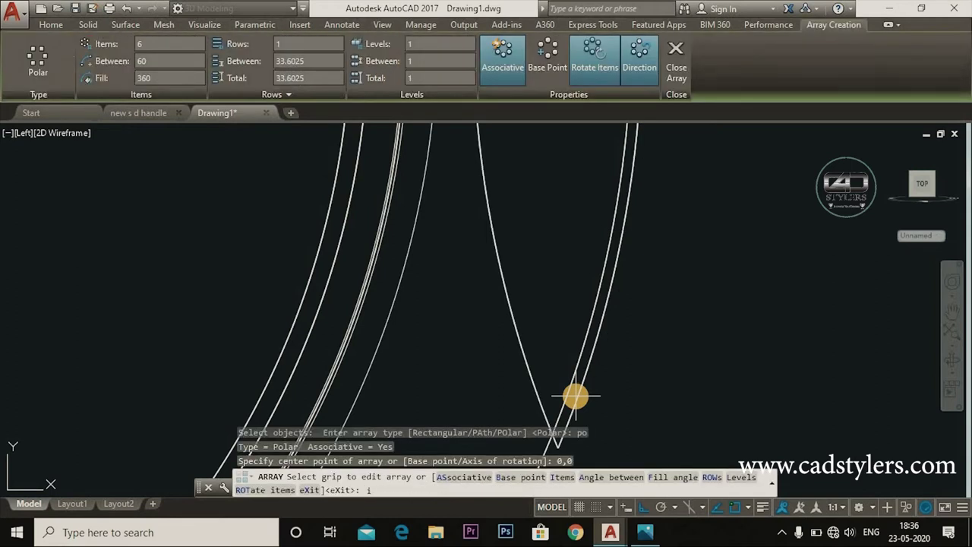
{"action": "key", "text": "Return"}
{"action": "type", "text": "6"}
{"action": "key", "text": "Return"}
{"action": "scroll", "coordinate": [600, 399], "scroll_direction": "down", "scroll_amount": 3}
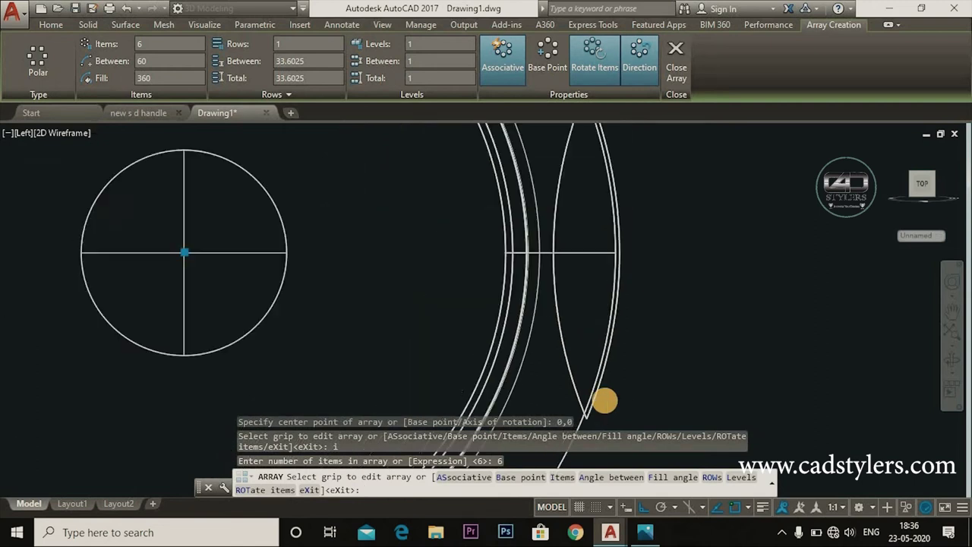
{"action": "scroll", "coordinate": [601, 396], "scroll_direction": "down", "scroll_amount": 2}
{"action": "key", "text": "Escape"}
{"action": "scroll", "coordinate": [623, 383], "scroll_direction": "down", "scroll_amount": 2}
{"action": "mouse_move", "coordinate": [633, 377]}
{"action": "middle_mouse_down"}
{"action": "mouse_move", "coordinate": [667, 269]}
{"action": "mouse_move", "coordinate": [630, 296]}
{"action": "middle_mouse_up"}
Press-pull the grooved end profile to extrude it along the handle.
{"action": "type", "text": "pre"}
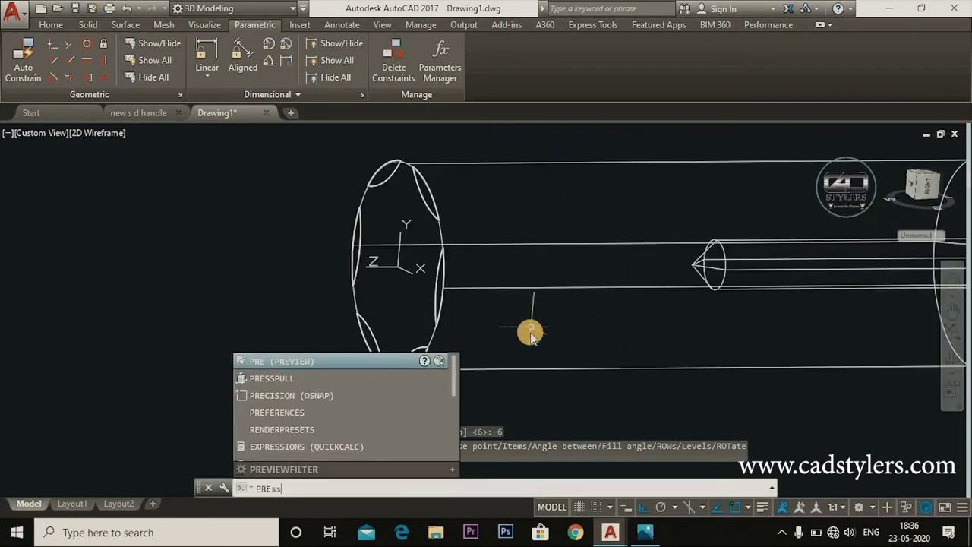
{"action": "type", "text": "sspull"}
{"action": "key", "text": "Return"}
{"action": "left_click", "coordinate": [568, 329]}
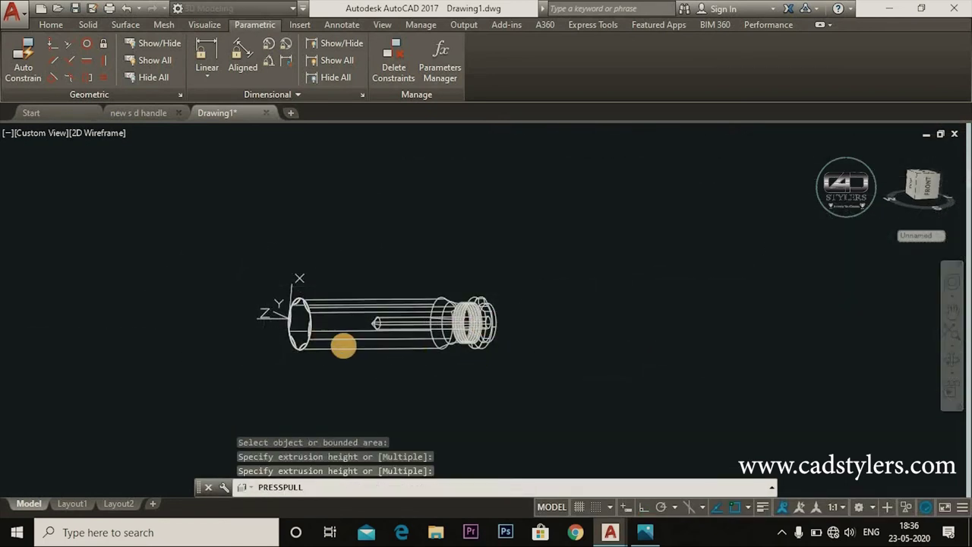
{"action": "scroll", "coordinate": [572, 380], "scroll_direction": "down", "scroll_amount": 5}
{"action": "key", "text": "Return"}
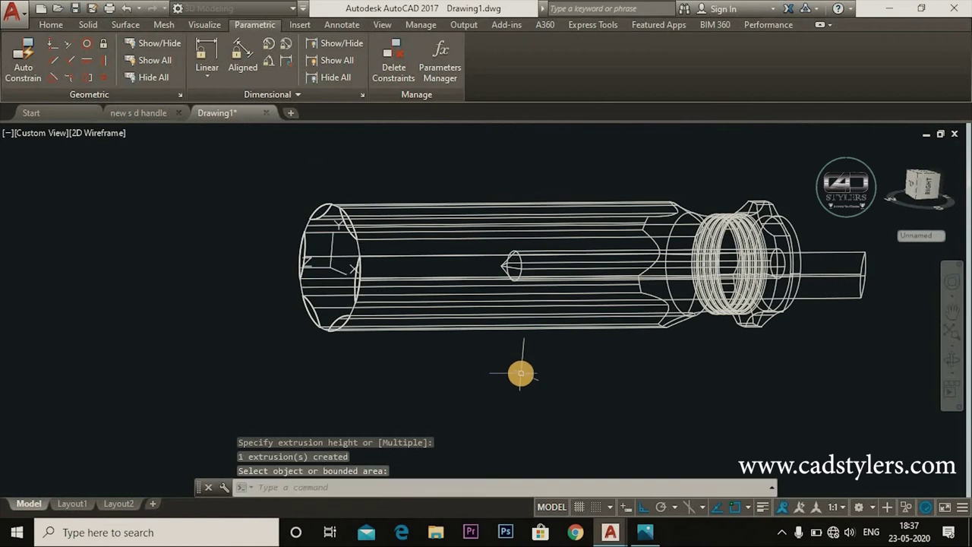
Display the model in the Shaded visual style.
{"action": "left_click", "coordinate": [101, 151]}
{"action": "left_click", "coordinate": [136, 232]}
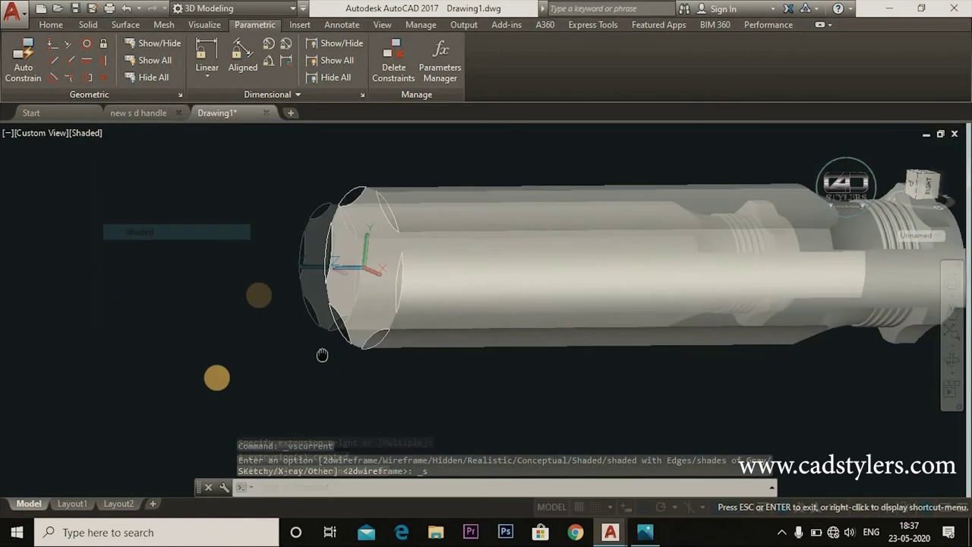
{"action": "middle_click_drag", "start_coordinate": [322, 355], "coordinate": [220, 383]}
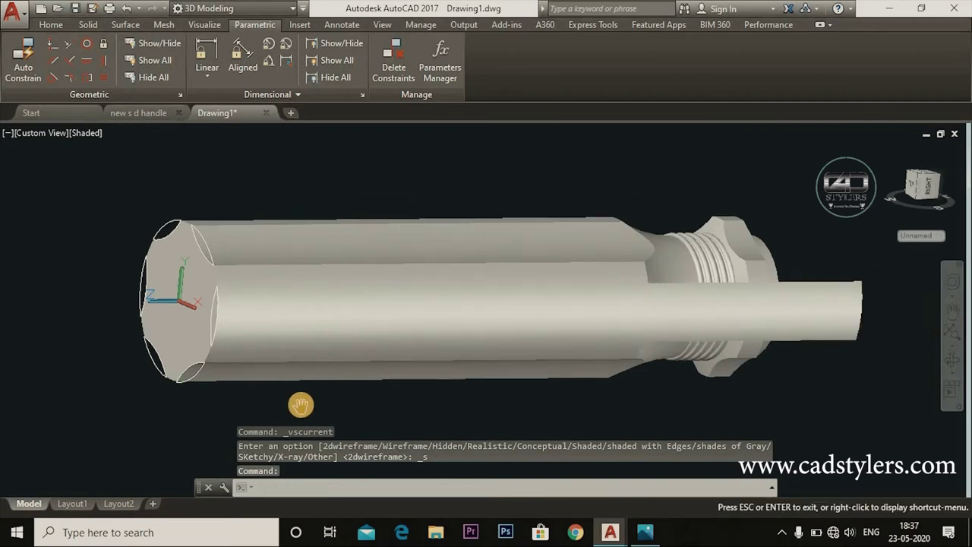
{"action": "type", "text": "subt"}
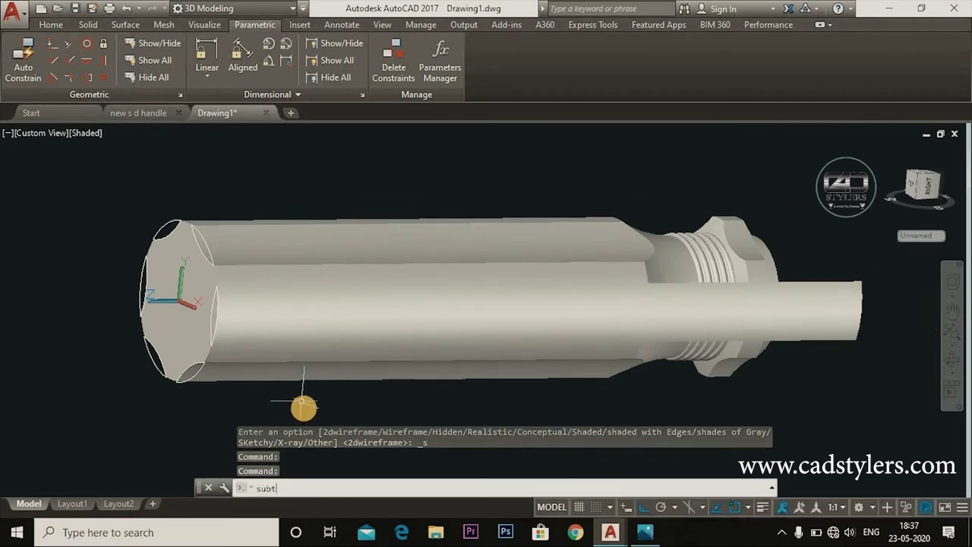
Subtract the extruded rod from the handle body to cut the groove.
{"action": "key", "text": "Return"}
{"action": "left_click", "coordinate": [257, 354]}
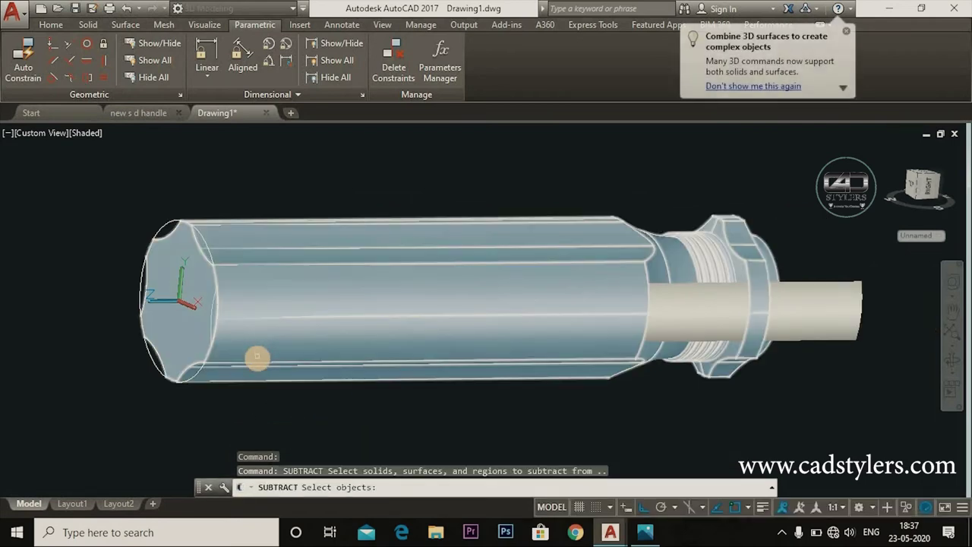
{"action": "left_click", "coordinate": [613, 383]}
{"action": "left_click", "coordinate": [671, 284]}
{"action": "key", "text": "Return"}
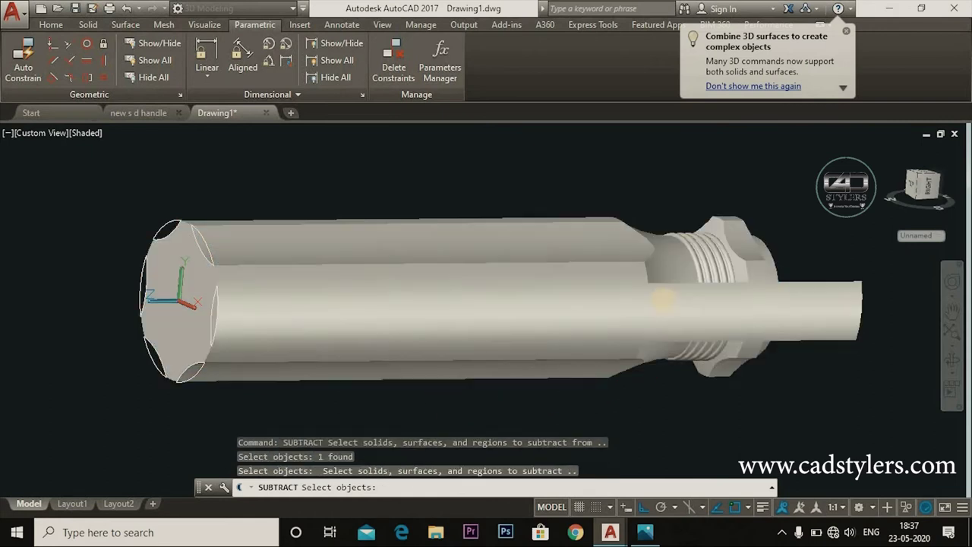
{"action": "left_click", "coordinate": [662, 300]}
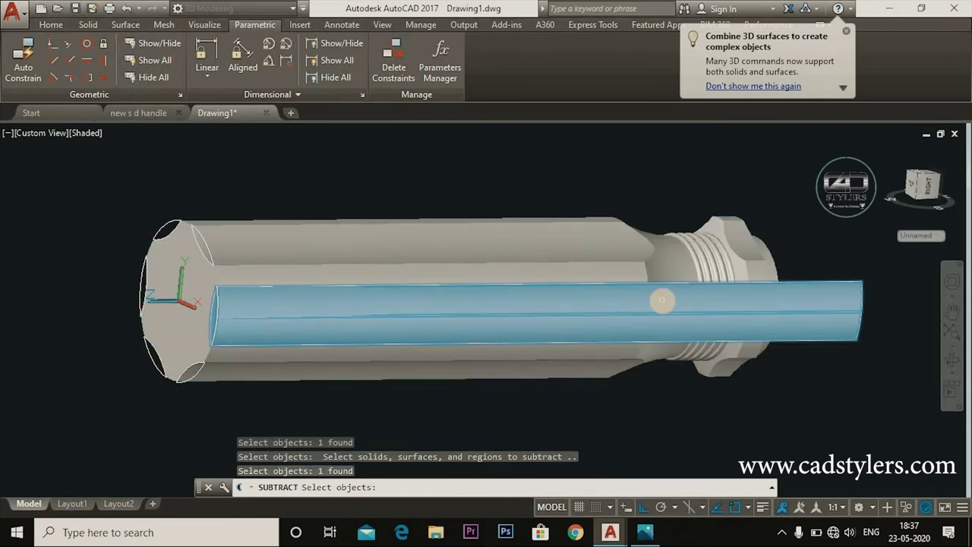
{"action": "key", "text": "Return"}
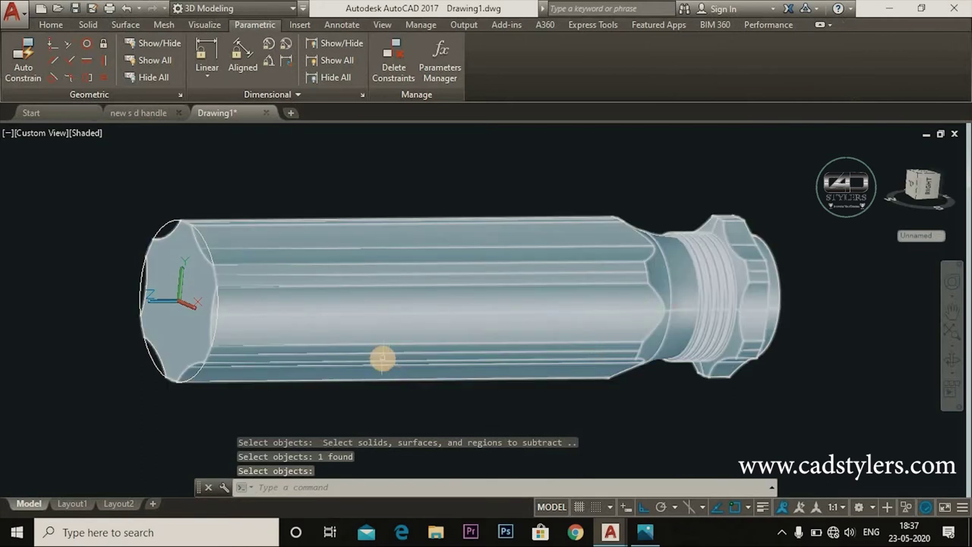
Delete the leftover polar array of profiles and inspect the fluted handle.
{"action": "scroll", "coordinate": [382, 360], "scroll_direction": "down", "scroll_amount": 3}
{"action": "mouse_move", "coordinate": [303, 341]}
{"action": "middle_mouse_down", "text": "shift"}
{"action": "mouse_move", "coordinate": [365, 385]}
{"action": "mouse_move", "coordinate": [256, 391]}
{"action": "middle_mouse_up", "text": "shift"}
{"action": "key", "text": "Escape"}
{"action": "scroll", "coordinate": [288, 378], "scroll_direction": "up", "scroll_amount": 5}
{"action": "scroll", "coordinate": [380, 308], "scroll_direction": "up", "scroll_amount": 3}
{"action": "left_click", "coordinate": [382, 256]}
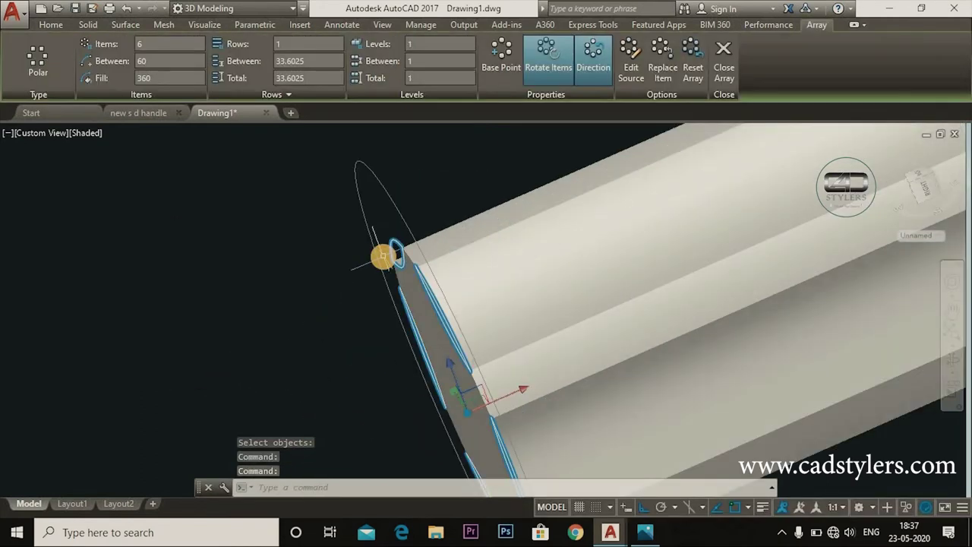
{"action": "key", "text": "Delete"}
{"action": "scroll", "coordinate": [388, 336], "scroll_direction": "down", "scroll_amount": 3}
{"action": "scroll", "coordinate": [622, 358], "scroll_direction": "down", "scroll_amount": 3}
{"action": "mouse_move", "coordinate": [658, 355]}
{"action": "middle_mouse_down", "text": "shift"}
{"action": "mouse_move", "coordinate": [618, 352]}
{"action": "mouse_move", "coordinate": [638, 332]}
{"action": "mouse_move", "coordinate": [238, 228]}
{"action": "middle_mouse_up", "text": "shift"}
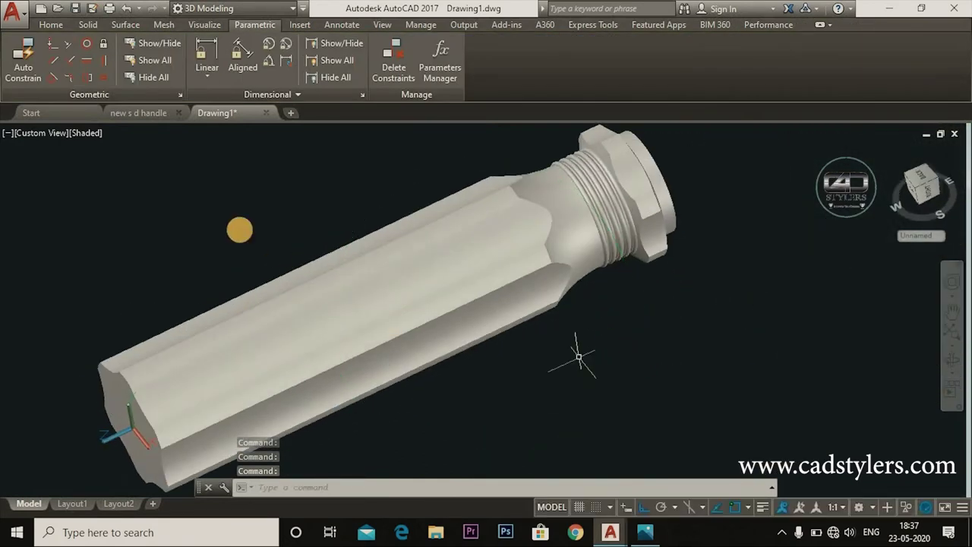
Switch to 2D Wireframe and turn the handle to a horizontal side view.
{"action": "left_click", "coordinate": [85, 134]}
{"action": "left_click", "coordinate": [117, 167]}
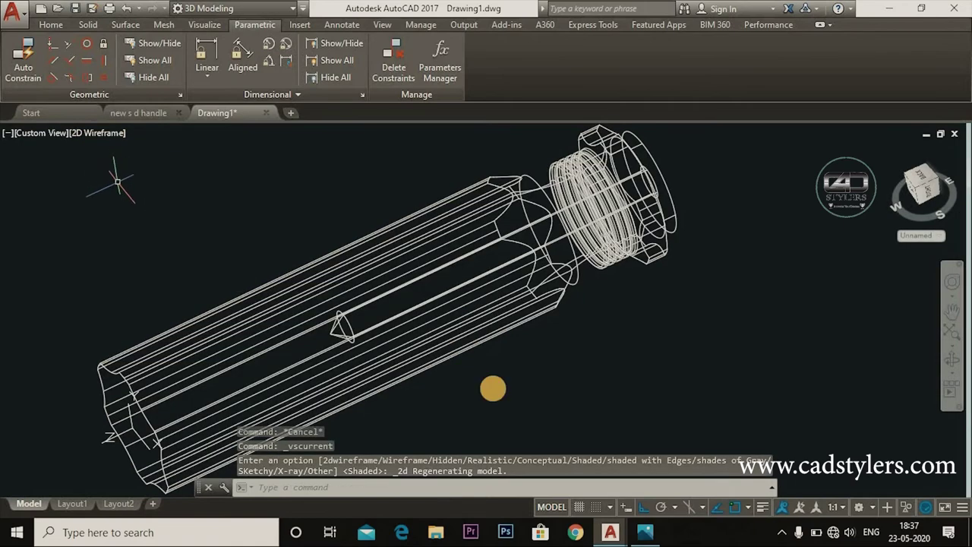
{"action": "mouse_move", "coordinate": [547, 390]}
{"action": "middle_mouse_down", "text": "shift"}
{"action": "mouse_move", "coordinate": [463, 433]}
{"action": "mouse_move", "coordinate": [317, 319]}
{"action": "middle_mouse_up", "text": "shift"}
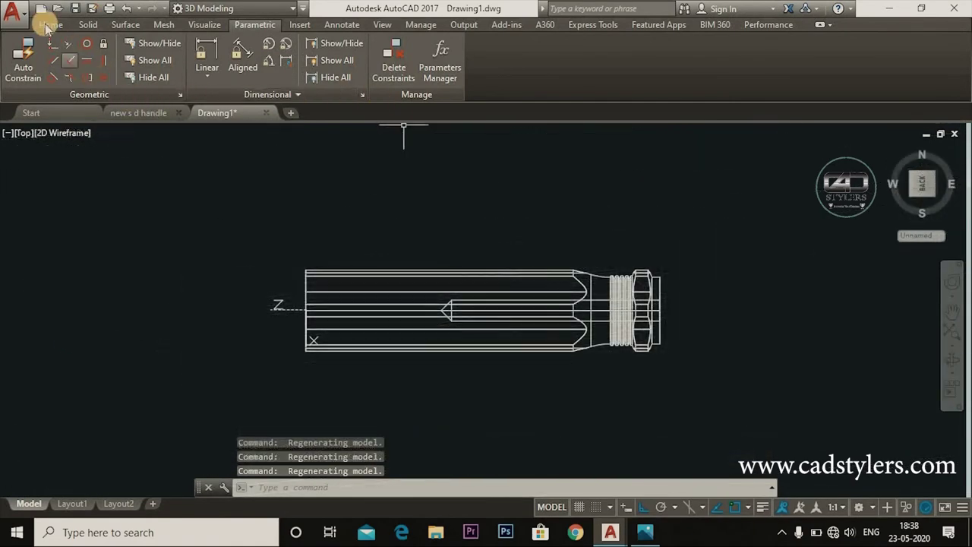
Realign the UCS from the Home tab's coordinate tools to the top view.
{"action": "left_click", "coordinate": [51, 24]}
{"action": "left_click", "coordinate": [454, 77]}
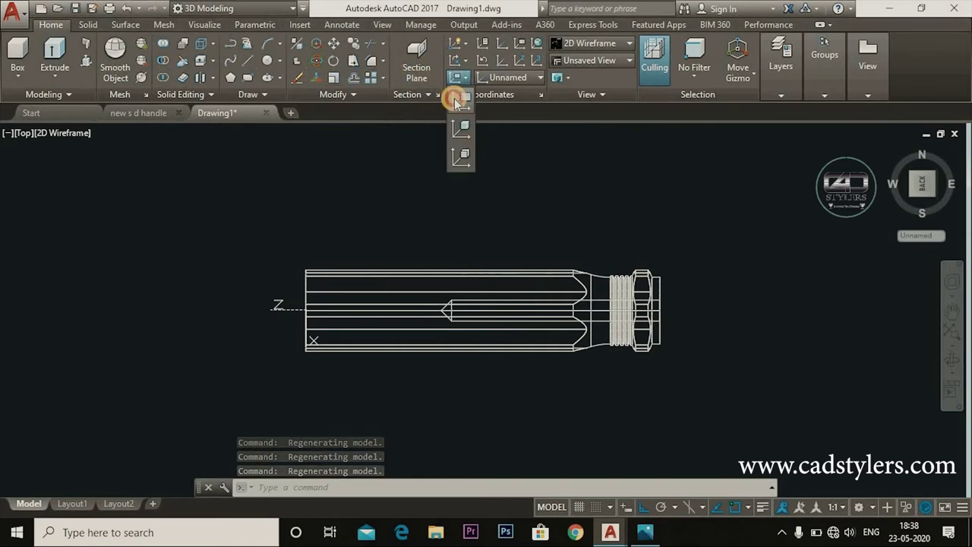
{"action": "left_click", "coordinate": [455, 139]}
{"action": "scroll", "coordinate": [515, 363], "scroll_direction": "up", "scroll_amount": 3}
{"action": "scroll", "coordinate": [451, 362], "scroll_direction": "down", "scroll_amount": 2}
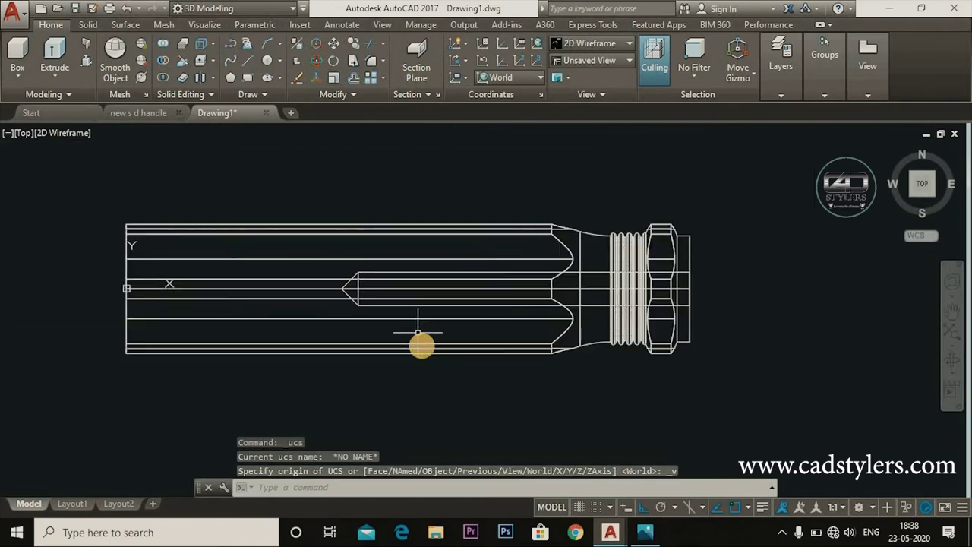
Check the screwdriver reference drawing, then return to the handle's right end.
{"action": "left_click", "coordinate": [644, 532]}
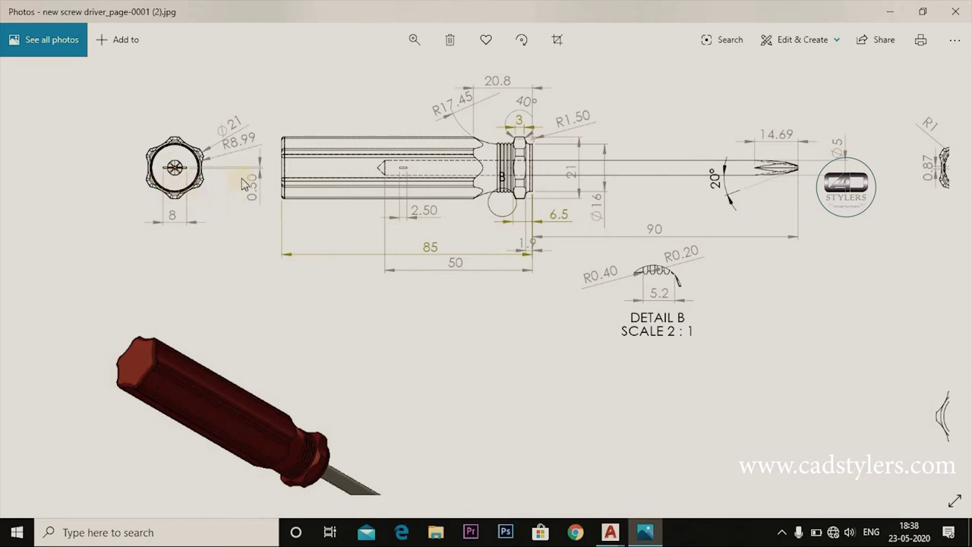
{"action": "left_click", "coordinate": [649, 536]}
{"action": "middle_click_drag", "start_coordinate": [590, 330], "coordinate": [517, 341]}
{"action": "left_click", "coordinate": [517, 338]}
{"action": "key", "text": "Escape"}
Start a LINE at point 100,0 beside the handle.
{"action": "type", "text": "l"}
{"action": "key", "text": "Return"}
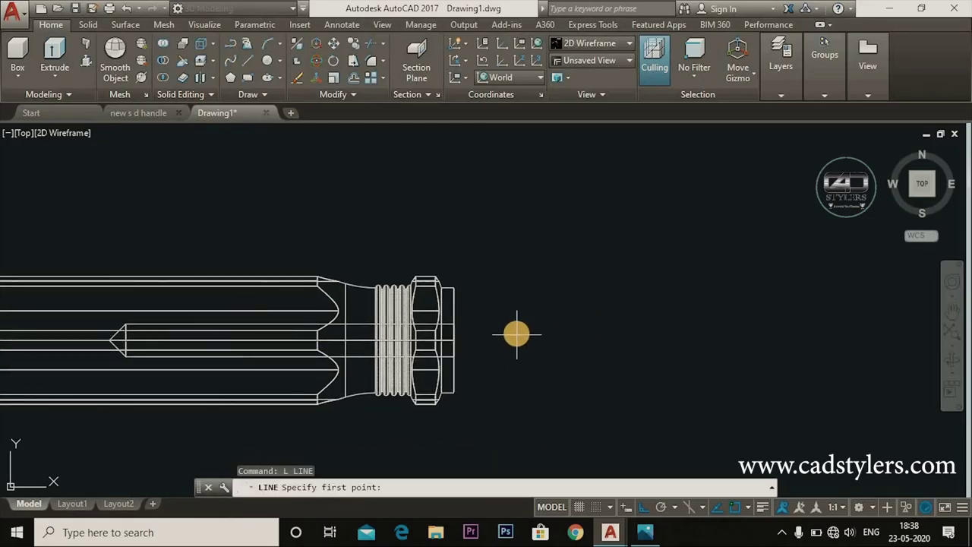
{"action": "scroll", "coordinate": [516, 334], "scroll_direction": "down", "scroll_amount": 4}
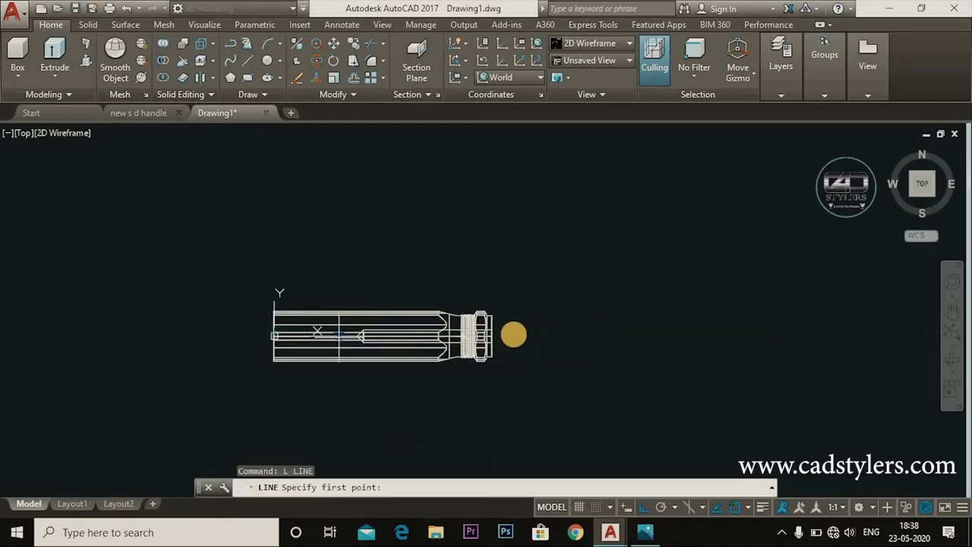
{"action": "type", "text": "100,0"}
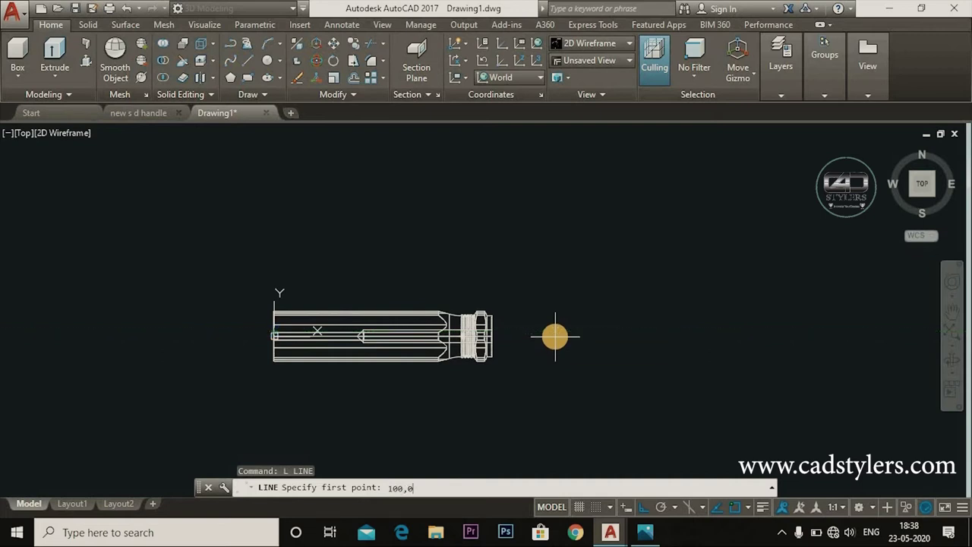
{"action": "key", "text": "Return"}
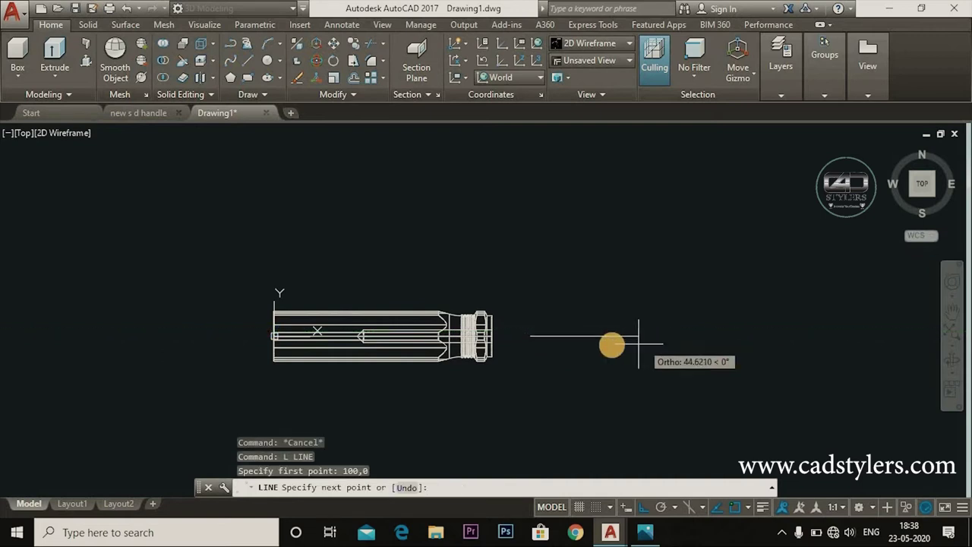
{"action": "middle_click_drag", "start_coordinate": [584, 346], "coordinate": [526, 368]}
{"action": "scroll", "coordinate": [525, 368], "scroll_direction": "up", "scroll_amount": 3}
{"action": "type", "text": "2.5"}
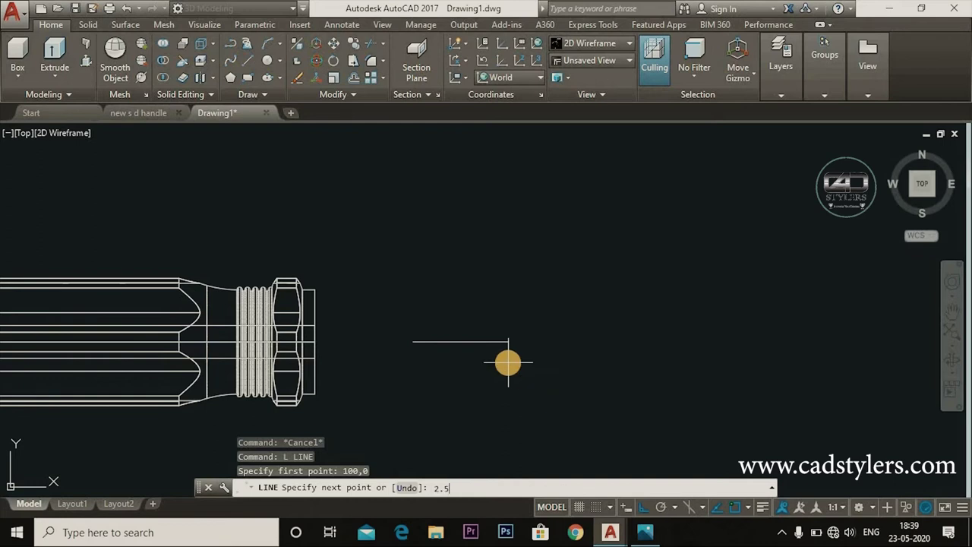
Draw the 2.5, 4, 2.5 and 8 unit segments and close the rectangle.
{"action": "key", "text": "Return"}
{"action": "type", "text": "4"}
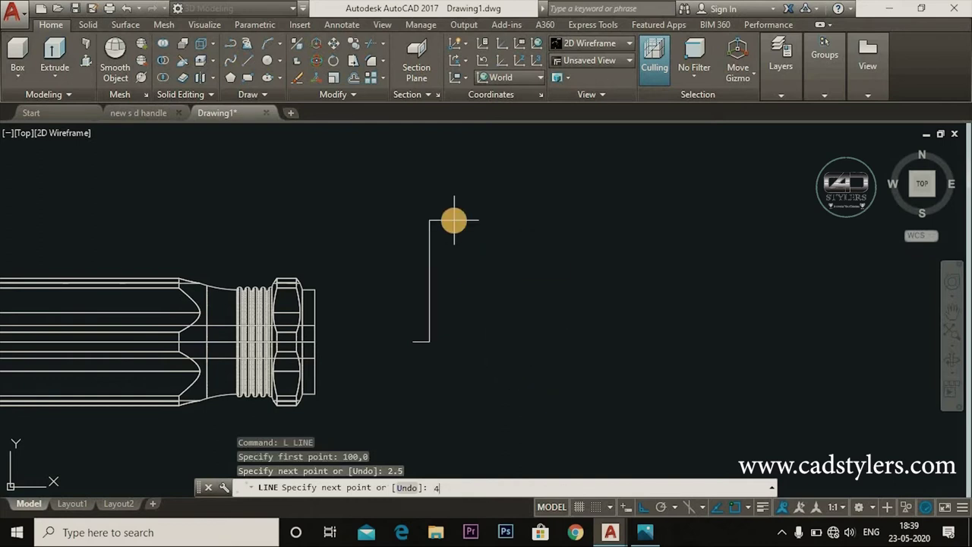
{"action": "key", "text": "Return"}
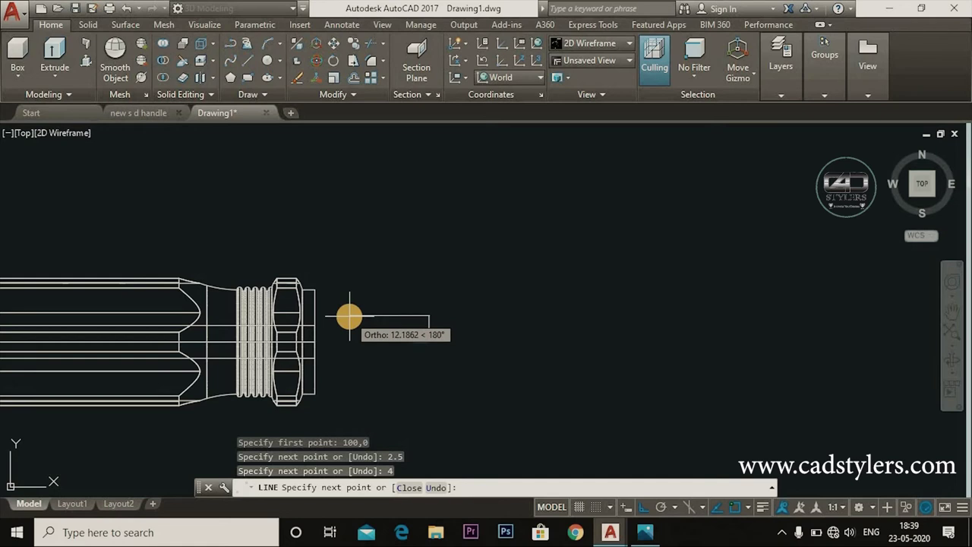
{"action": "type", "text": "2."}
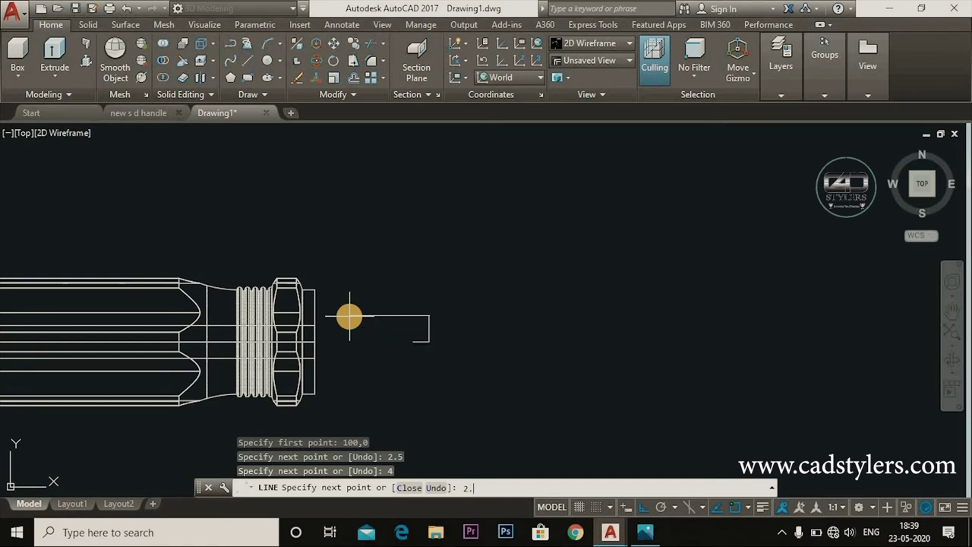
{"action": "type", "text": "5"}
{"action": "key", "text": "Return"}
{"action": "type", "text": "8"}
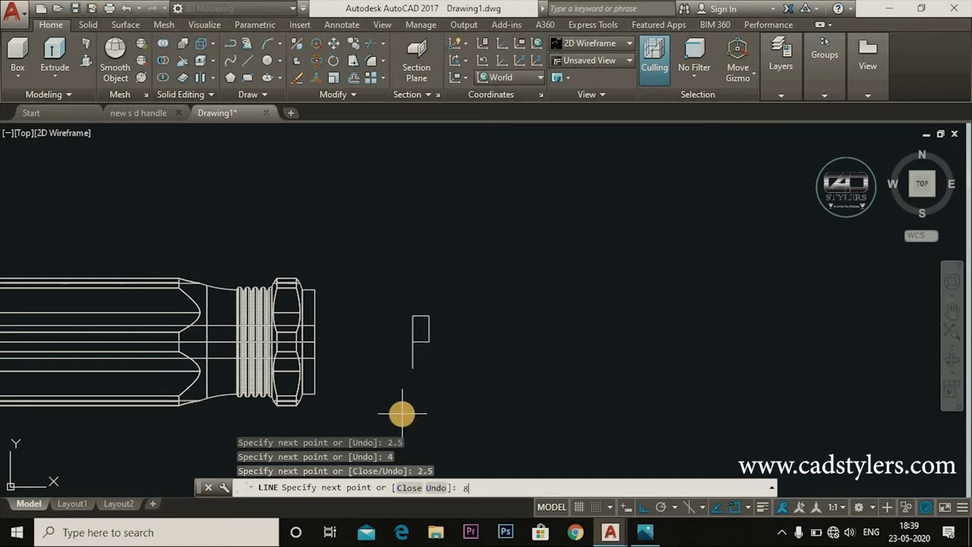
{"action": "key", "text": "Return"}
{"action": "left_click", "coordinate": [455, 379]}
{"action": "key", "text": "Escape"}
Begin erasing a rectangle line, then cancel without deleting anything.
{"action": "type", "text": "e"}
{"action": "key", "text": "Return"}
{"action": "left_click", "coordinate": [419, 341]}
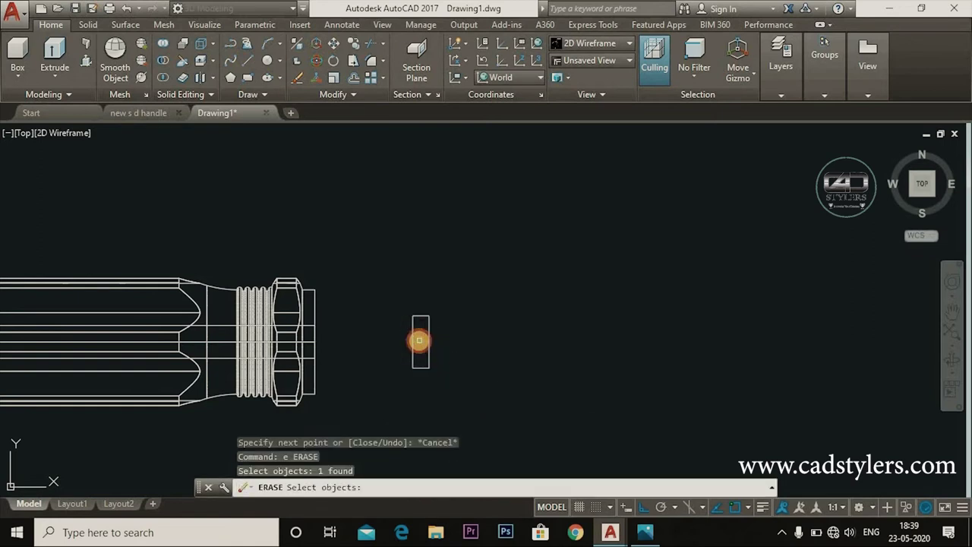
{"action": "scroll", "coordinate": [429, 369], "scroll_direction": "up", "scroll_amount": 2}
{"action": "scroll", "coordinate": [429, 369], "scroll_direction": "up", "scroll_amount": 2}
{"action": "key", "text": "Escape"}
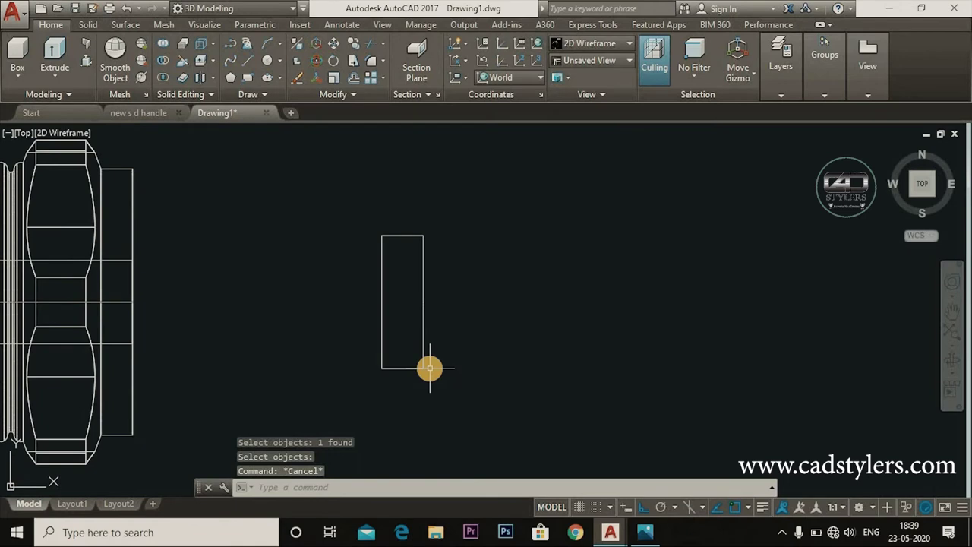
JOIN the five rectangle lines into one polyline.
{"action": "type", "text": "j"}
{"action": "key", "text": "Return"}
{"action": "left_click_drag", "start_coordinate": [479, 213], "coordinate": [357, 410]}
{"action": "key", "text": "Return"}
{"action": "scroll", "coordinate": [442, 369], "scroll_direction": "down", "scroll_amount": 2}
Start the MOVE command after cancelling a false start.
{"action": "type", "text": "m"}
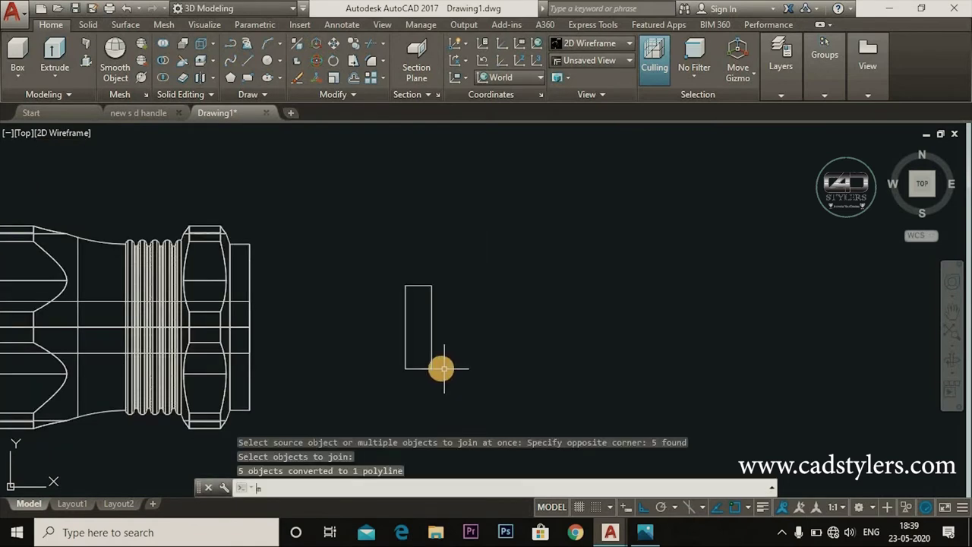
{"action": "type", "text": "m"}
{"action": "key", "text": "Return"}
{"action": "key", "text": "Escape"}
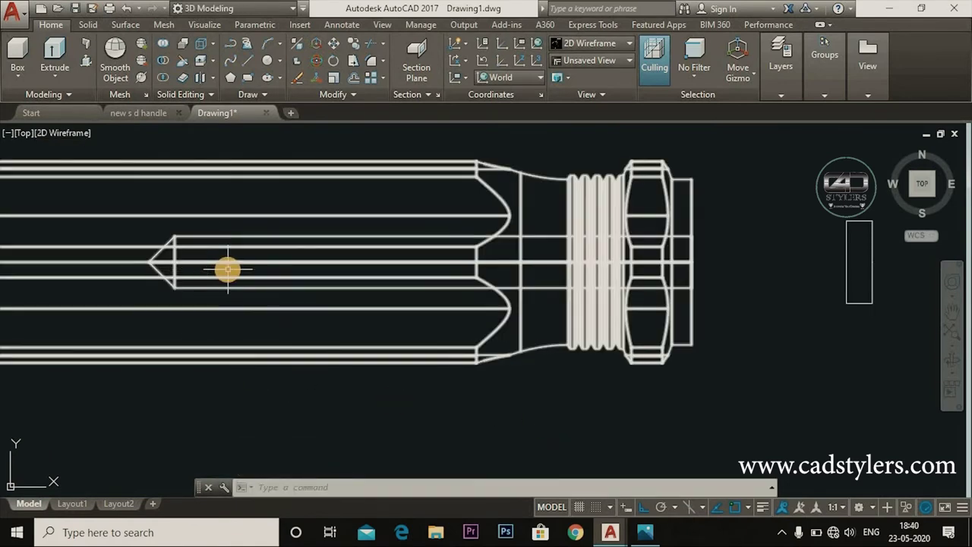
{"action": "key", "text": "Escape"}
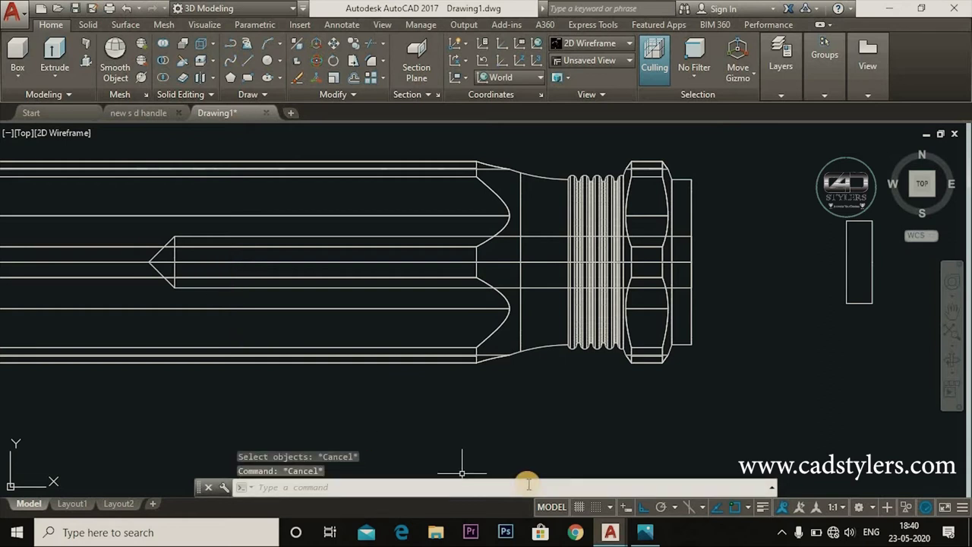
{"action": "type", "text": "m"}
{"action": "key", "text": "Return"}
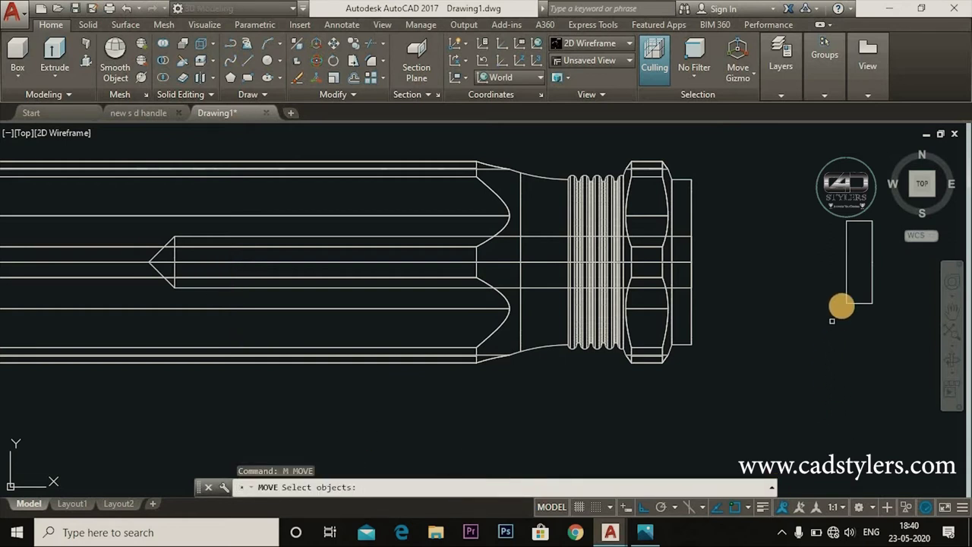
Move the rectangle 60 units left onto the handle near the cone-shaped tip.
{"action": "left_click", "coordinate": [848, 302]}
{"action": "key", "text": "Return"}
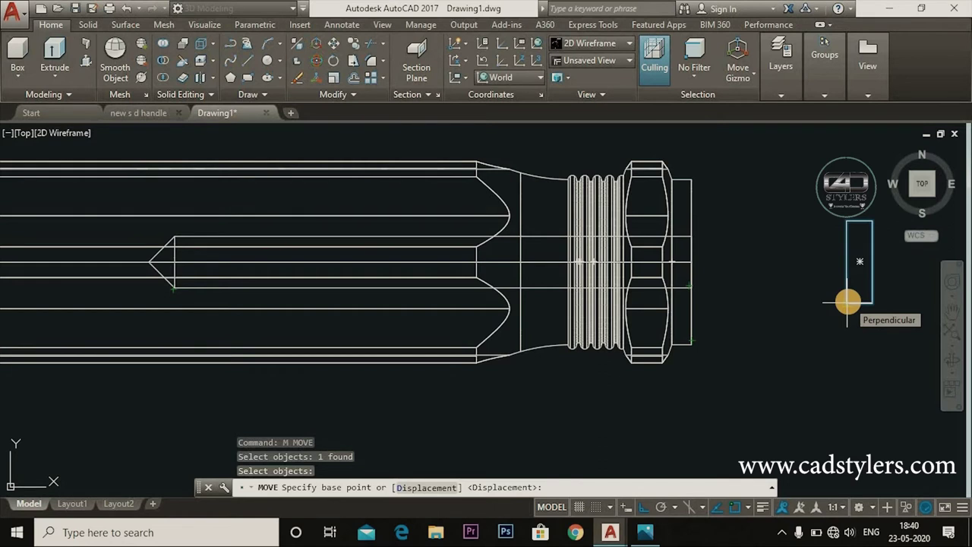
{"action": "left_click", "coordinate": [848, 302]}
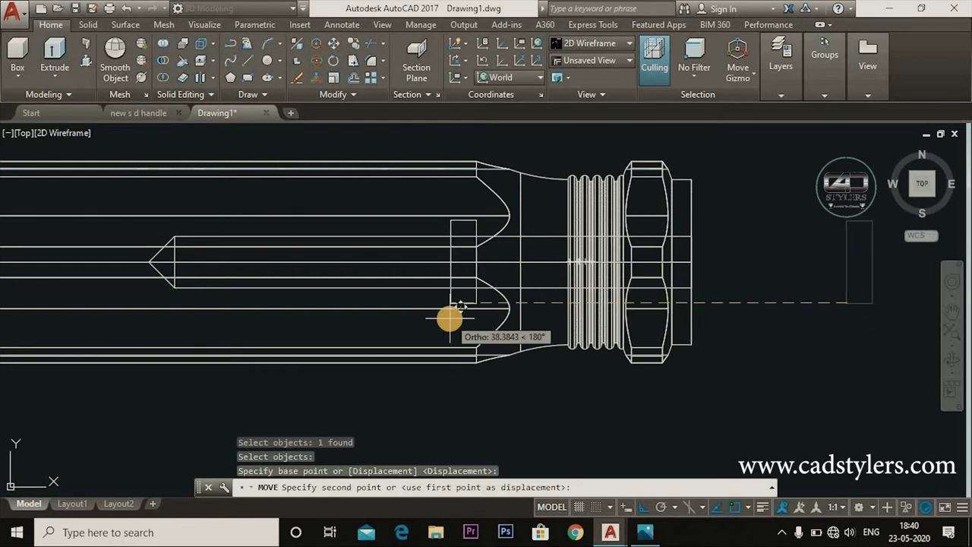
{"action": "type", "text": "60"}
{"action": "key", "text": "Return"}
{"action": "middle_click_drag", "start_coordinate": [238, 359], "coordinate": [329, 311], "text": "shift"}
PRESSPULL the rectangle 0.25 units on its first face.
{"action": "scroll", "coordinate": [334, 308], "scroll_direction": "down", "scroll_amount": 2}
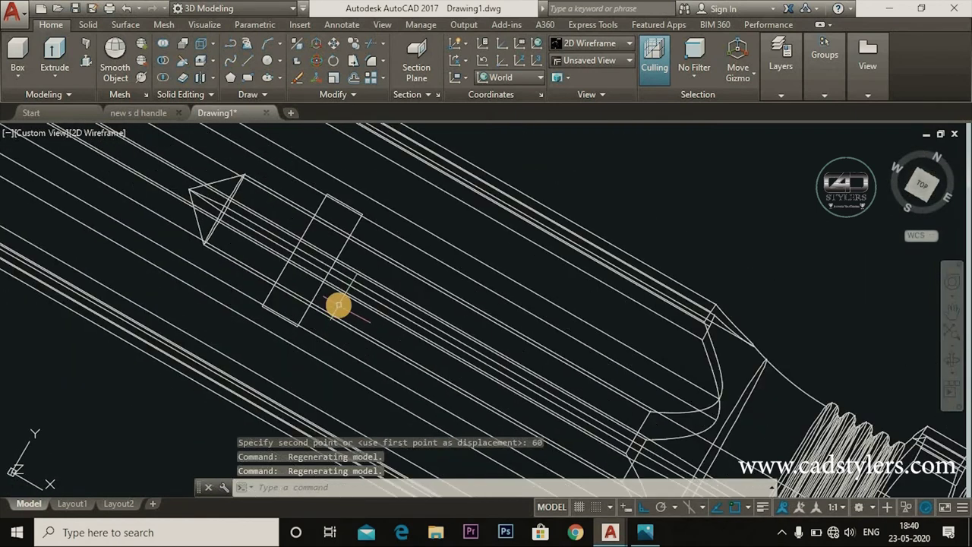
{"action": "type", "text": "PRESS"}
{"action": "key", "text": "Return"}
{"action": "left_click", "coordinate": [301, 299]}
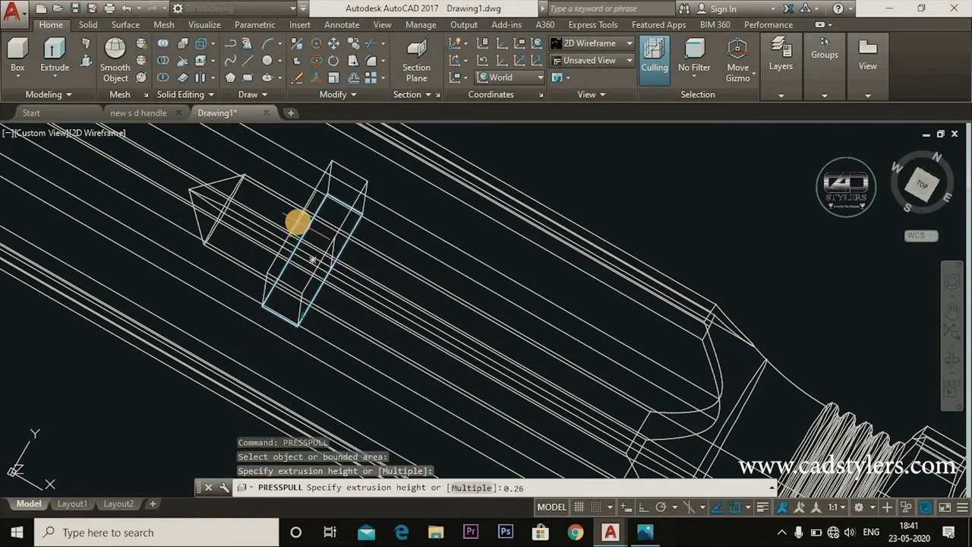
{"action": "key", "text": "Return"}
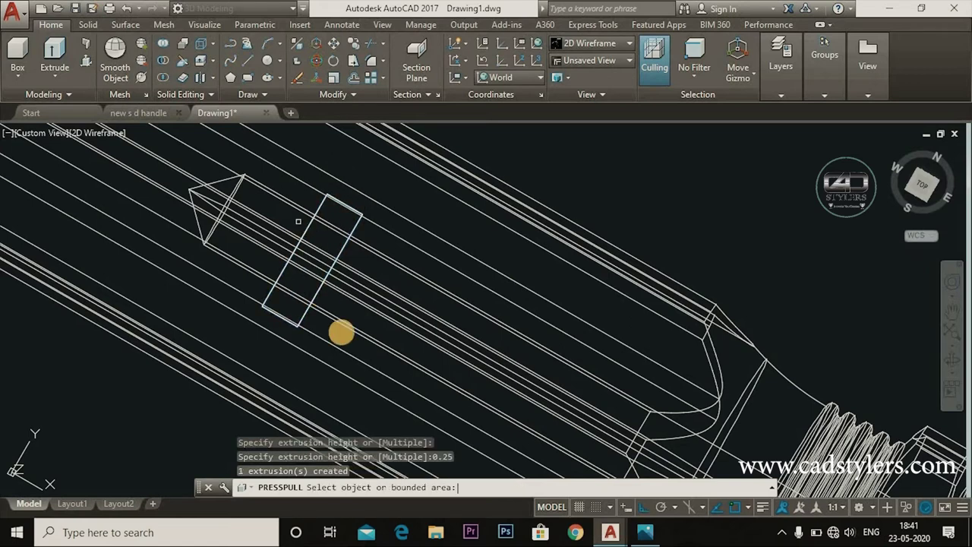
PRESSPULL the rectangle's other face 0.25 units to form the thin bar.
{"action": "mouse_move", "coordinate": [334, 341]}
{"action": "middle_mouse_down", "text": "ctrl+shift"}
{"action": "mouse_move", "coordinate": [408, 270]}
{"action": "mouse_move", "coordinate": [254, 310]}
{"action": "mouse_move", "coordinate": [242, 236]}
{"action": "middle_mouse_up", "text": "ctrl+shift"}
{"action": "scroll", "coordinate": [242, 236], "scroll_direction": "up", "scroll_amount": 5}
{"action": "left_click", "coordinate": [242, 237]}
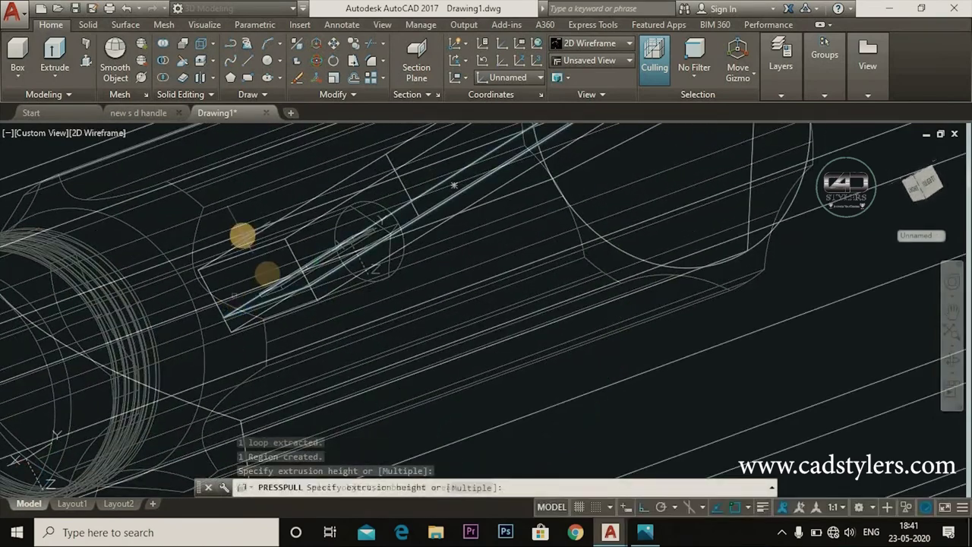
{"action": "type", "text": "0.25"}
{"action": "key", "text": "Return"}
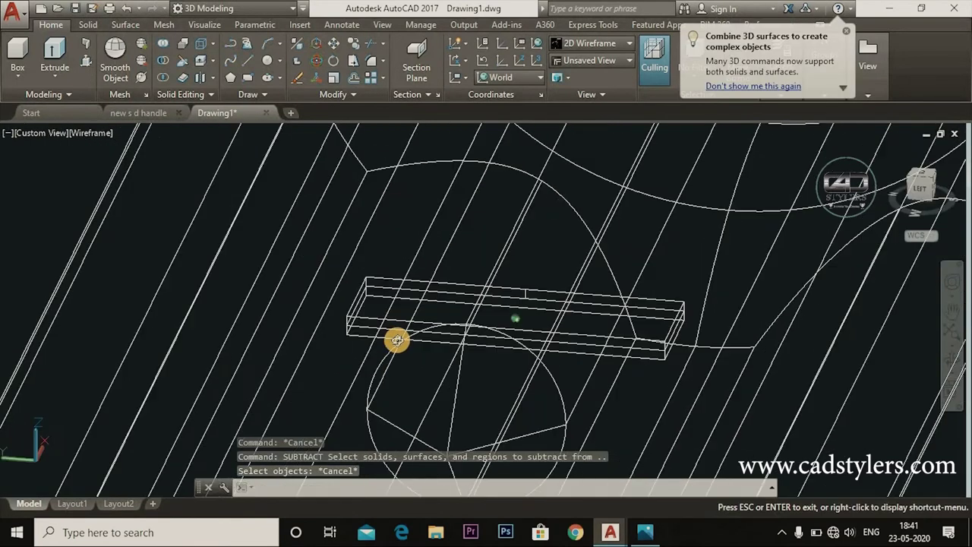
{"action": "middle_click_drag", "start_coordinate": [372, 323], "coordinate": [406, 308], "text": "shift"}
SUBTRACT the thin bar from the handle solid.
{"action": "type", "text": "subt"}
{"action": "key", "text": "Return"}
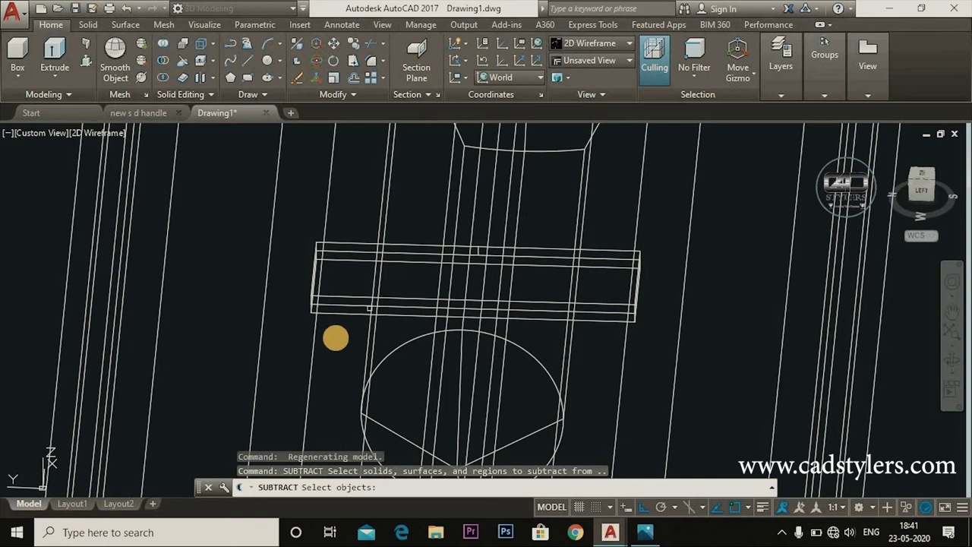
{"action": "left_click", "coordinate": [312, 350]}
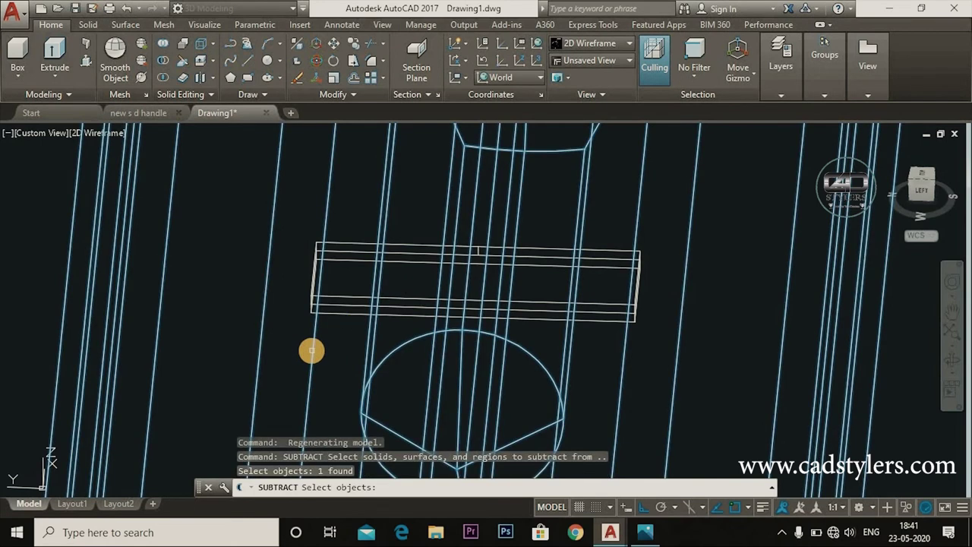
{"action": "key", "text": "Return"}
{"action": "left_click", "coordinate": [353, 303]}
{"action": "key", "text": "Return"}
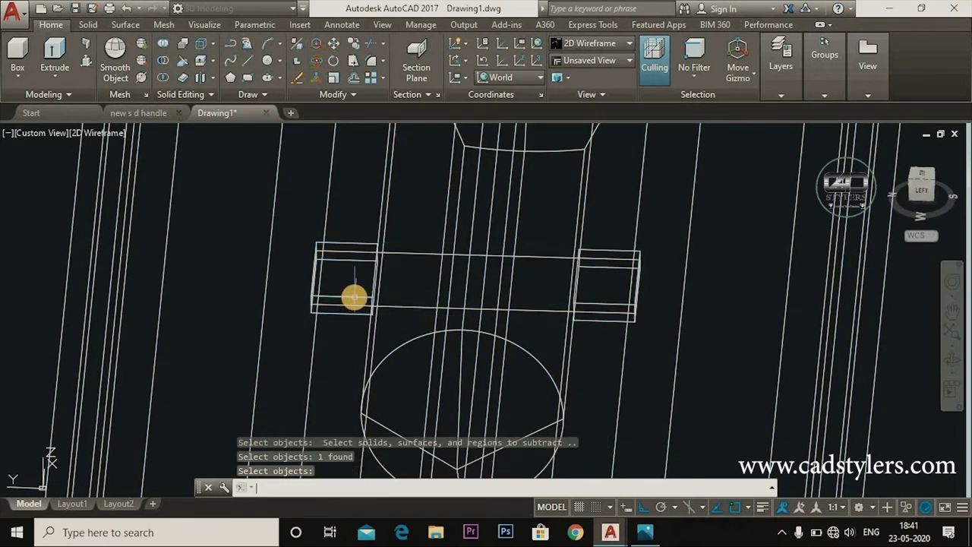
Orbit, zoom and pan to inspect the slot cut near the handle's tip.
{"action": "middle_click_drag", "start_coordinate": [497, 318], "coordinate": [413, 308], "text": "ctrl+shift"}
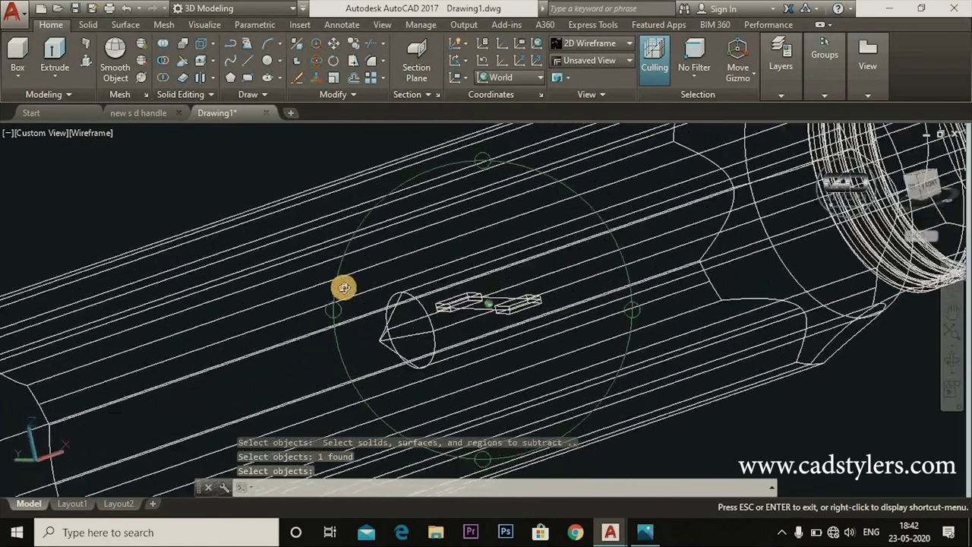
{"action": "middle_click_drag", "start_coordinate": [412, 308], "coordinate": [469, 321], "text": "ctrl+shift"}
{"action": "scroll", "coordinate": [416, 296], "scroll_direction": "up", "scroll_amount": 2}
{"action": "scroll", "coordinate": [413, 301], "scroll_direction": "up", "scroll_amount": 2}
{"action": "scroll", "coordinate": [413, 300], "scroll_direction": "down", "scroll_amount": 3}
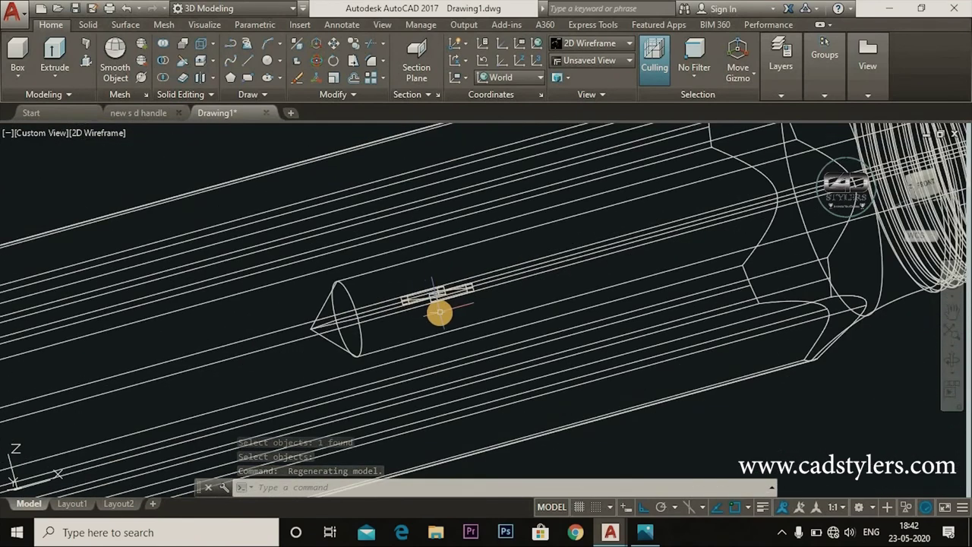
{"action": "scroll", "coordinate": [501, 351], "scroll_direction": "down", "scroll_amount": 3}
{"action": "middle_click_drag", "start_coordinate": [501, 351], "coordinate": [301, 356]}
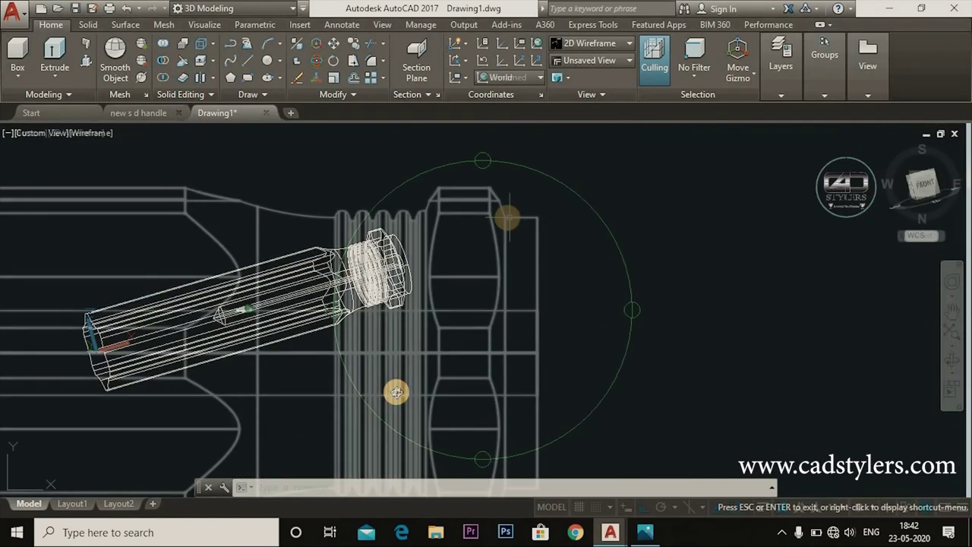
{"action": "scroll", "coordinate": [506, 218], "scroll_direction": "down", "scroll_amount": 2}
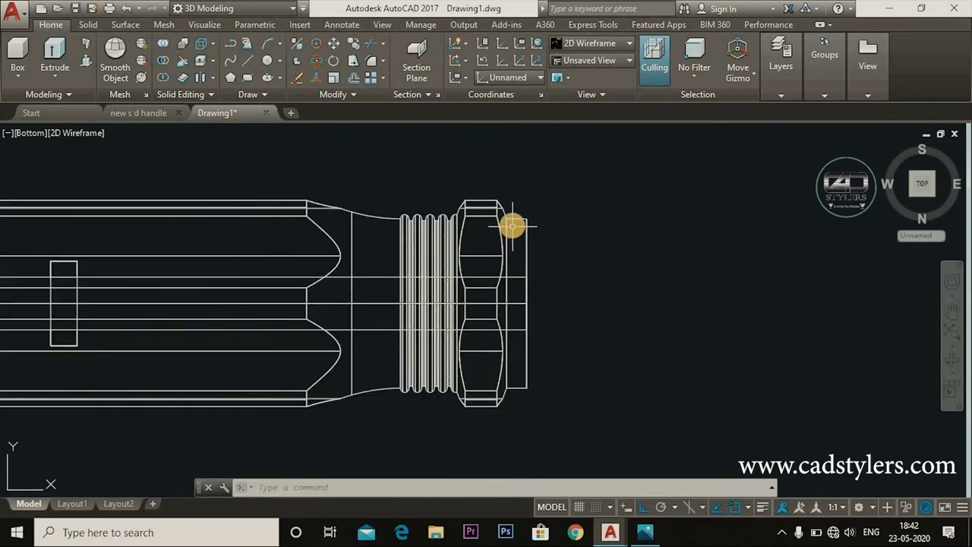
{"action": "scroll", "coordinate": [516, 230], "scroll_direction": "down", "scroll_amount": 2}
{"action": "middle_click_drag", "start_coordinate": [527, 282], "coordinate": [612, 297]}
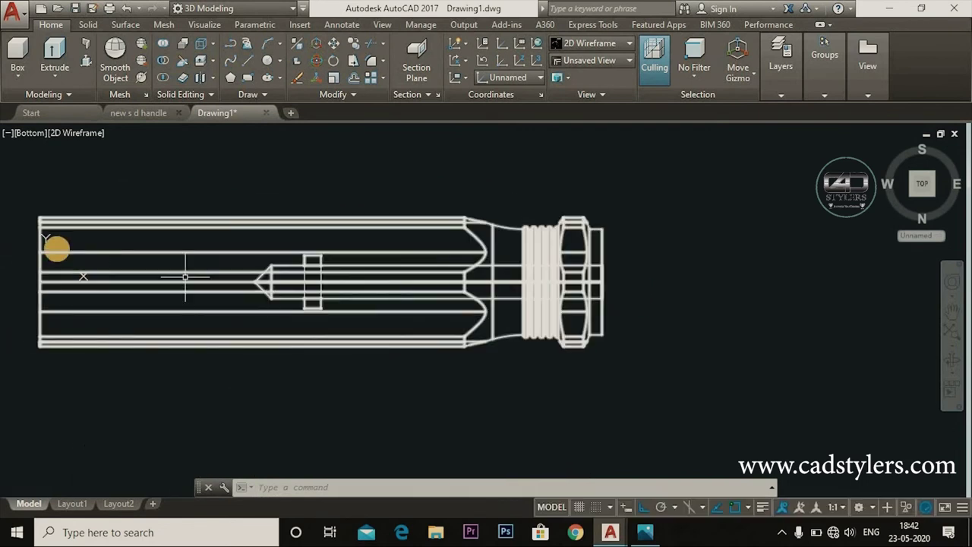
{"action": "left_click", "coordinate": [395, 225]}
{"action": "key", "text": "Escape"}
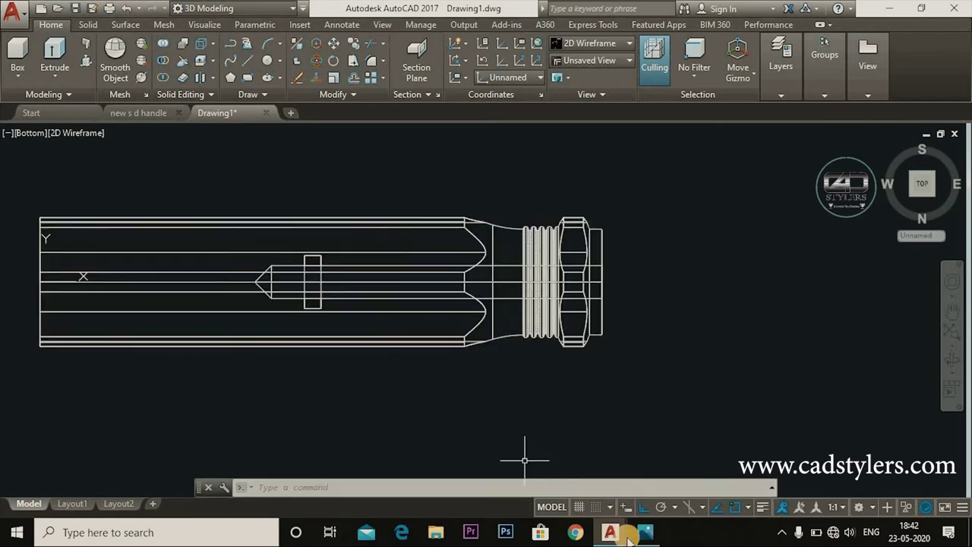
Check the screwdriver reference drawing in Photos, then return to the AutoCAD handle model.
{"action": "left_click", "coordinate": [652, 537]}
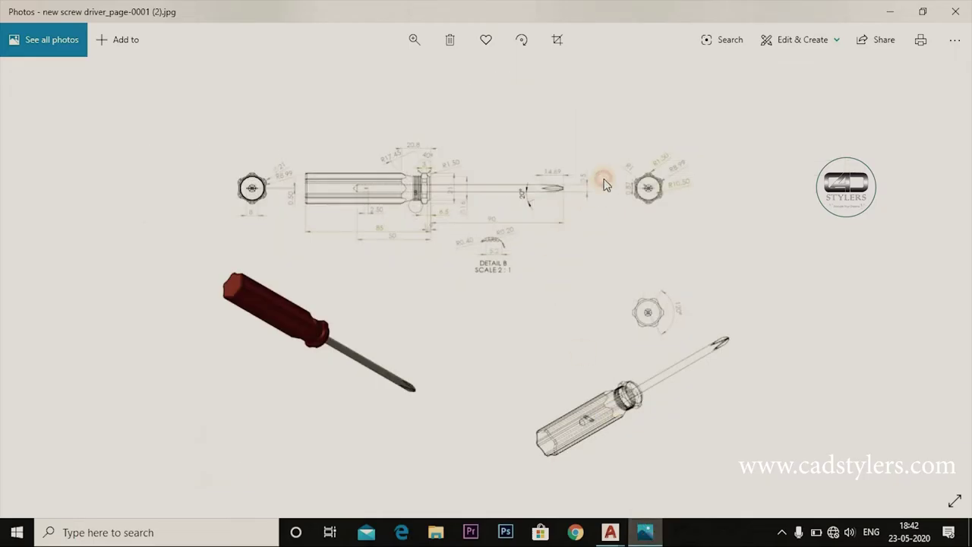
{"action": "scroll", "coordinate": [603, 185], "scroll_direction": "up", "scroll_amount": 2}
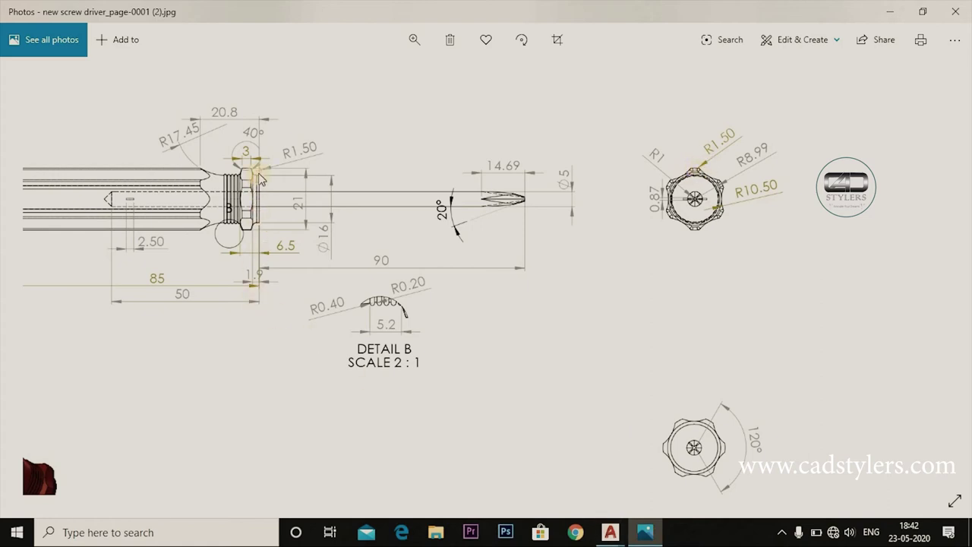
{"action": "left_click", "coordinate": [646, 537]}
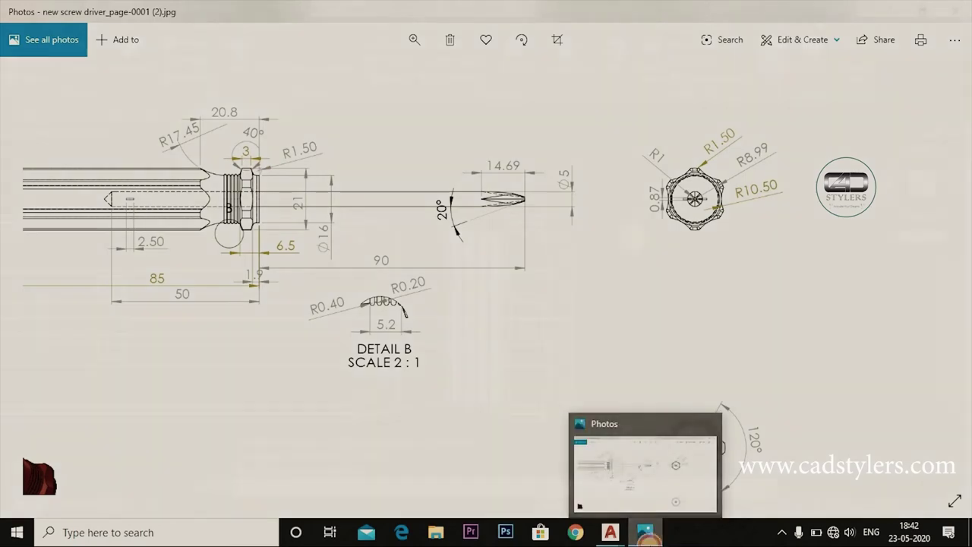
{"action": "left_click", "coordinate": [646, 531]}
{"action": "middle_click_drag", "start_coordinate": [599, 260], "coordinate": [101, 135], "text": "shift"}
Switch to the Shaded visual style and start Fillet Edge with radius 1.5.
{"action": "left_click", "coordinate": [101, 135]}
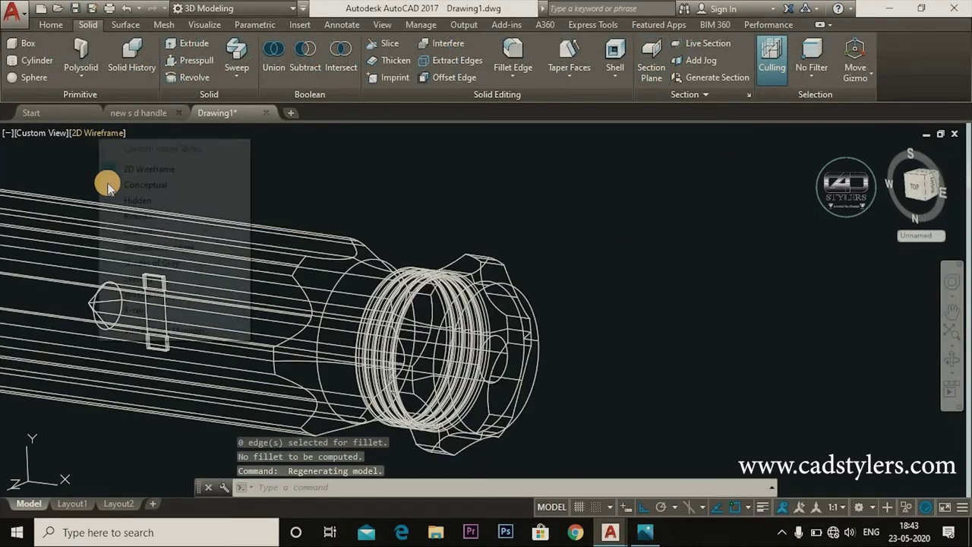
{"action": "left_click", "coordinate": [136, 230]}
{"action": "left_click", "coordinate": [518, 71]}
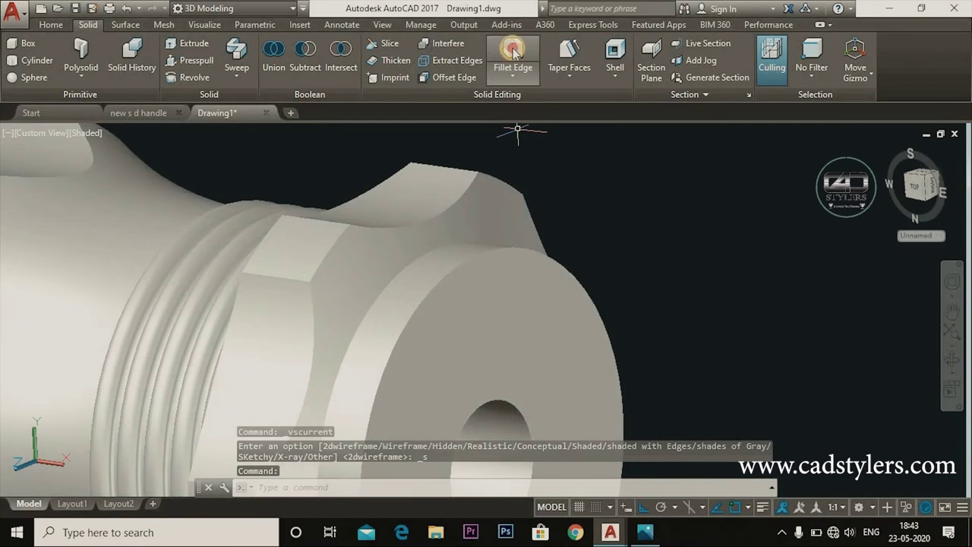
{"action": "middle_click_drag", "start_coordinate": [447, 237], "coordinate": [447, 226]}
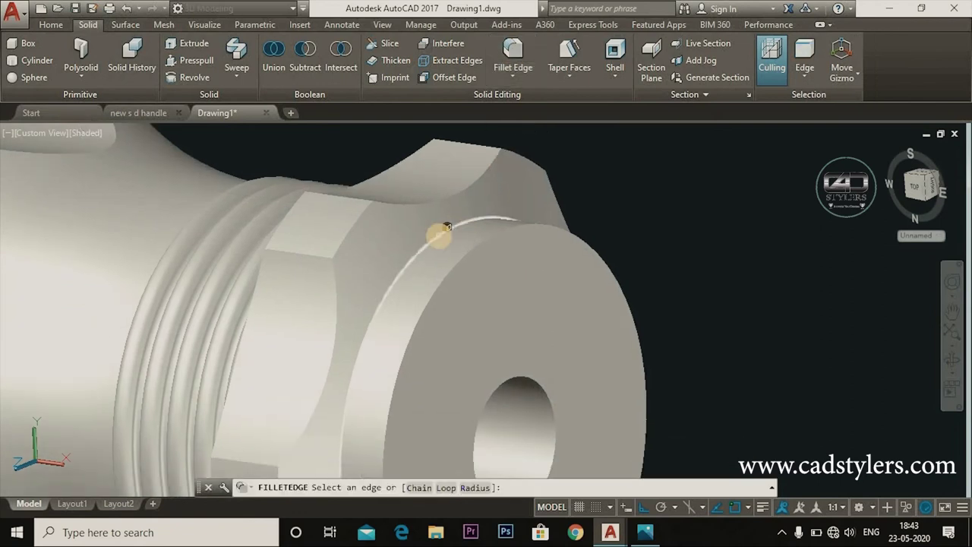
{"action": "type", "text": "r"}
{"action": "key", "text": "Return"}
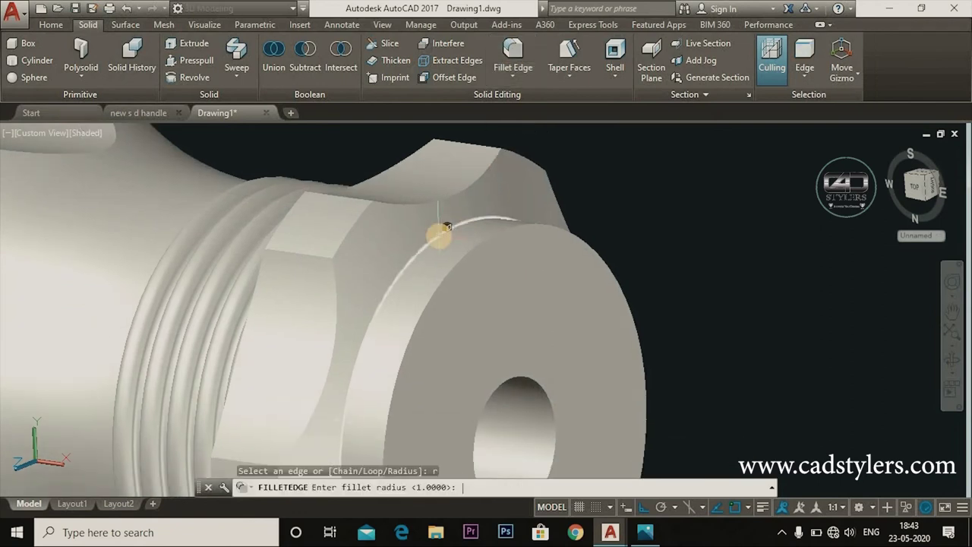
{"action": "key", "text": "Return"}
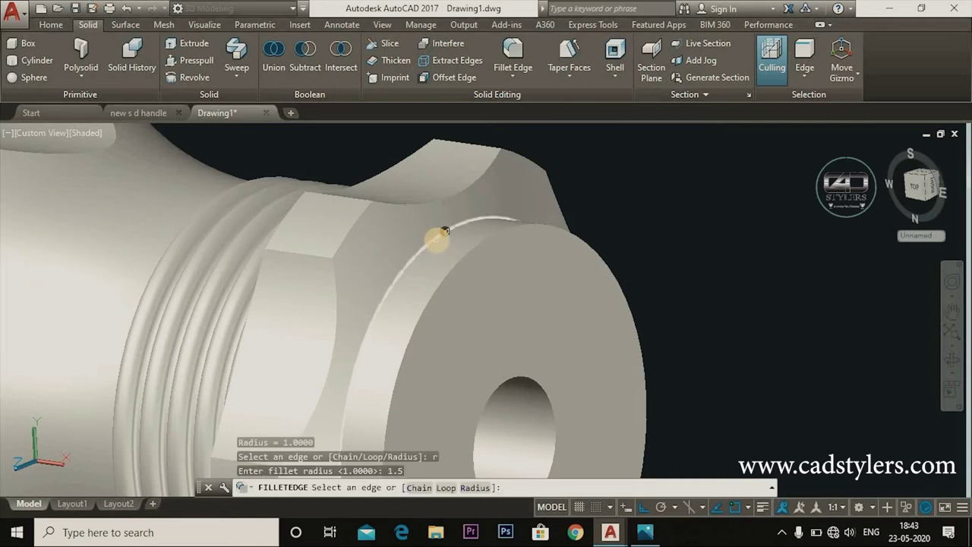
Fillet the head's circular rim, short head edges and long grip edges.
{"action": "left_click", "coordinate": [445, 231]}
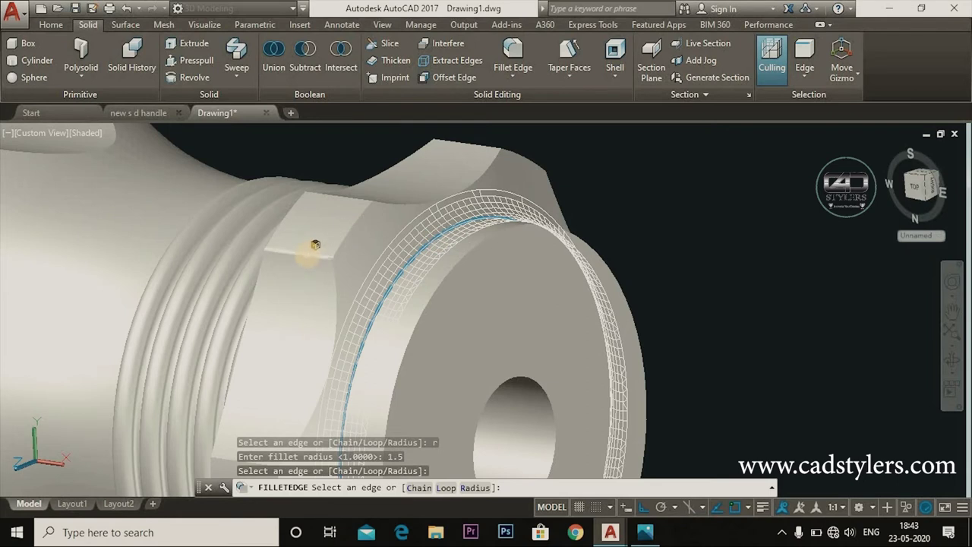
{"action": "left_click", "coordinate": [315, 246]}
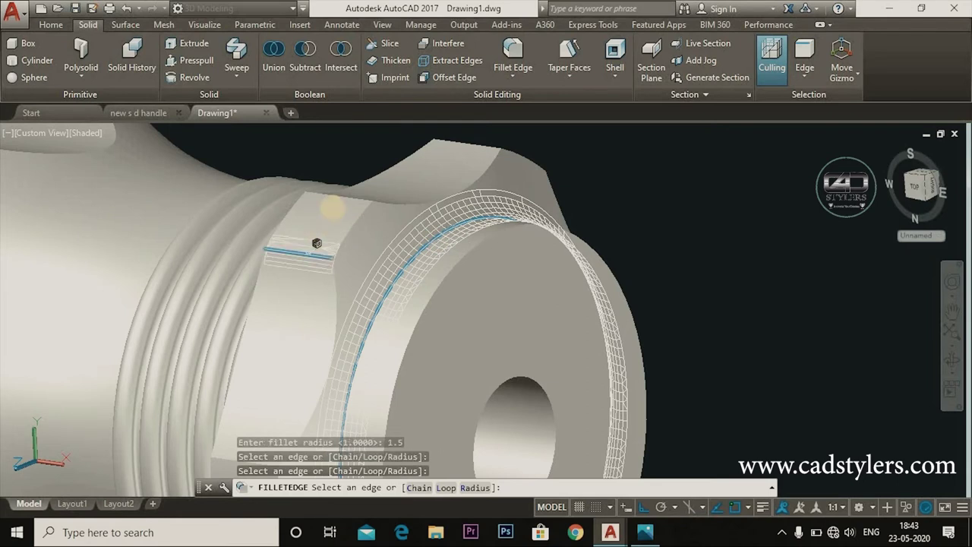
{"action": "left_click", "coordinate": [348, 188]}
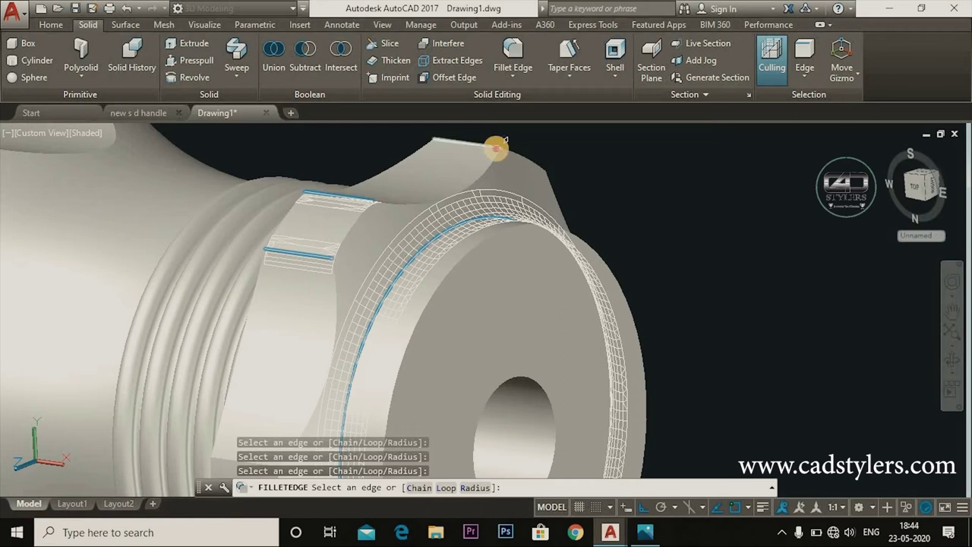
{"action": "middle_click_drag", "start_coordinate": [717, 209], "coordinate": [276, 363], "text": "shift"}
{"action": "scroll", "coordinate": [322, 367], "scroll_direction": "down", "scroll_amount": 5}
{"action": "left_click", "coordinate": [234, 291]}
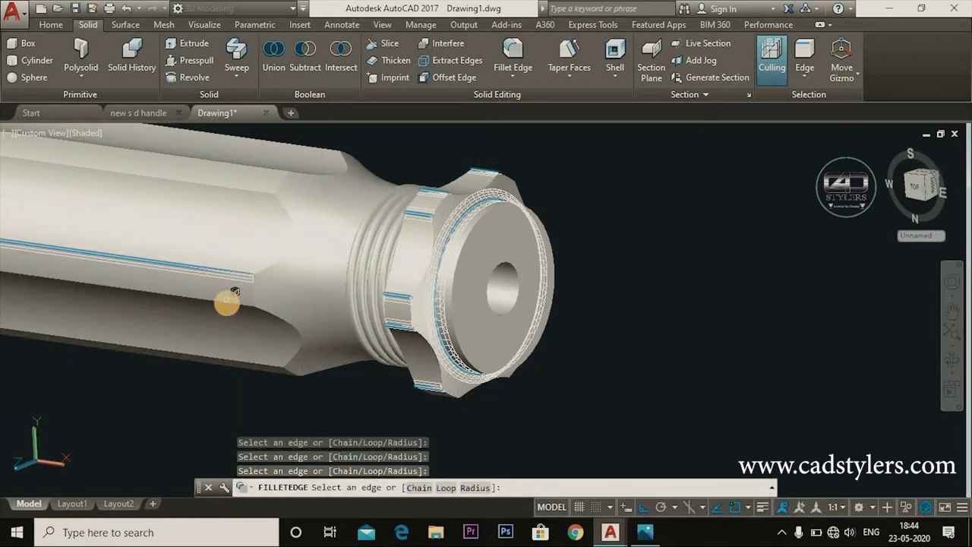
{"action": "left_click", "coordinate": [273, 196]}
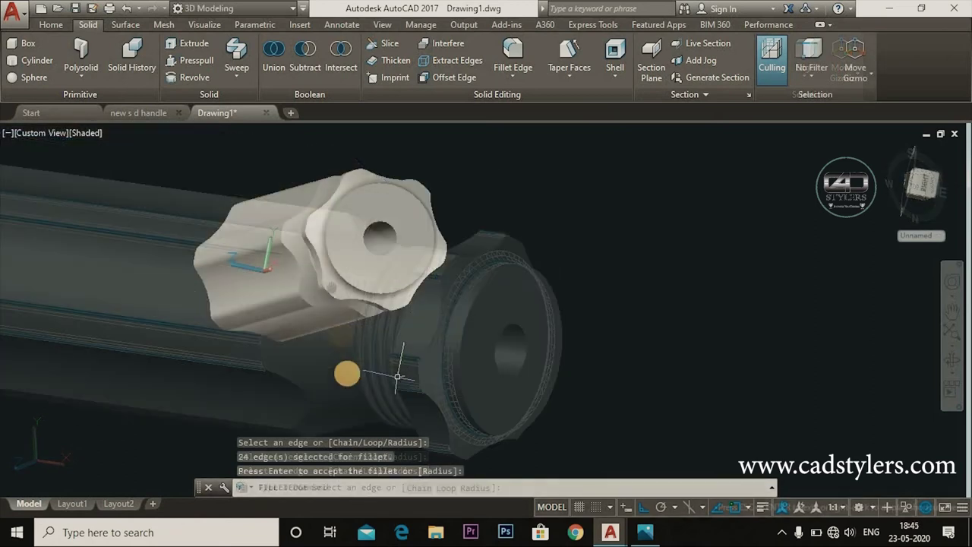
{"action": "mouse_move", "coordinate": [336, 373]}
{"action": "middle_mouse_down", "text": "ctrl+shift"}
{"action": "mouse_move", "coordinate": [439, 323]}
{"action": "mouse_move", "coordinate": [273, 349]}
{"action": "middle_mouse_up", "text": "ctrl+shift"}
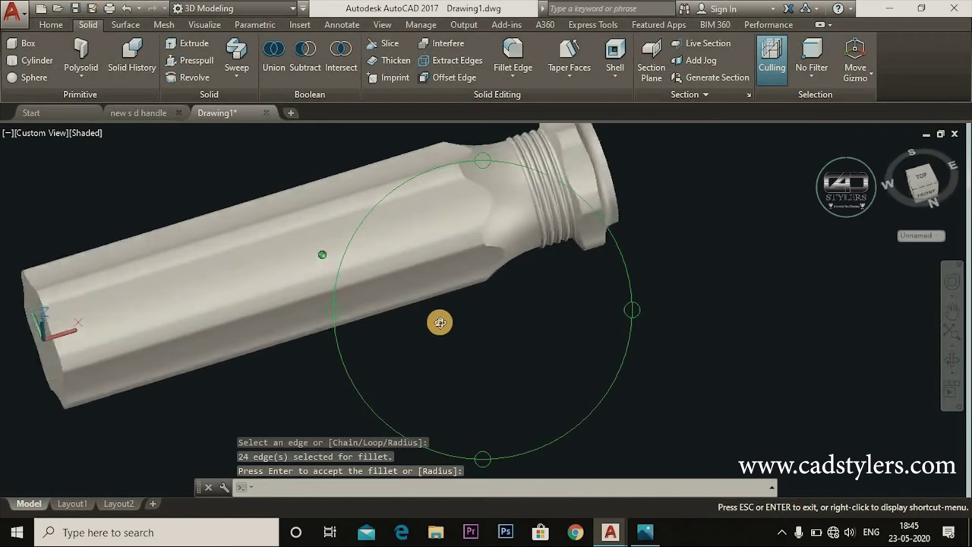
{"action": "key", "text": "Return"}
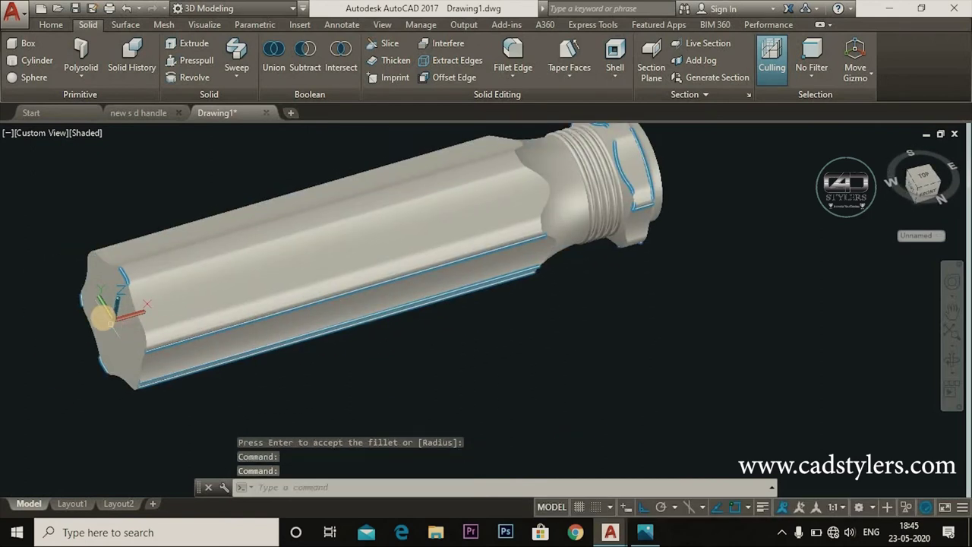
{"action": "scroll", "coordinate": [103, 315], "scroll_direction": "up", "scroll_amount": 5}
Start Fillet Edge again, keep radius 1.5, and switch to Chain selection.
{"action": "left_click", "coordinate": [513, 55]}
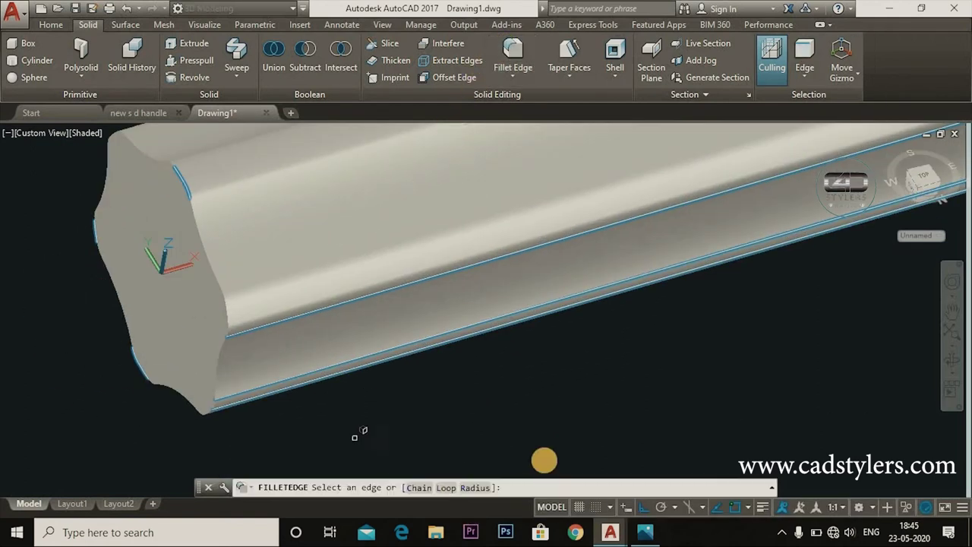
{"action": "left_click", "coordinate": [475, 487]}
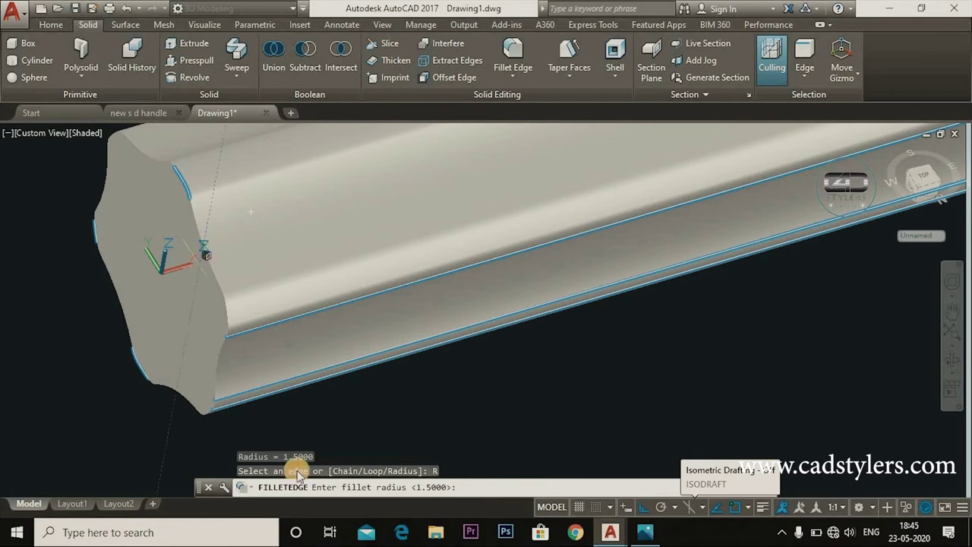
{"action": "key", "text": "Return"}
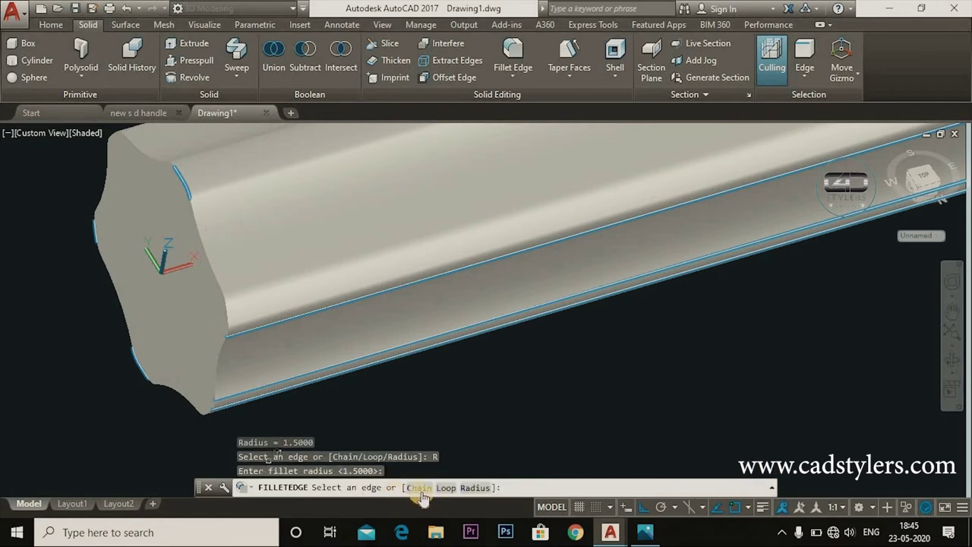
{"action": "type", "text": "C"}
{"action": "key", "text": "Return"}
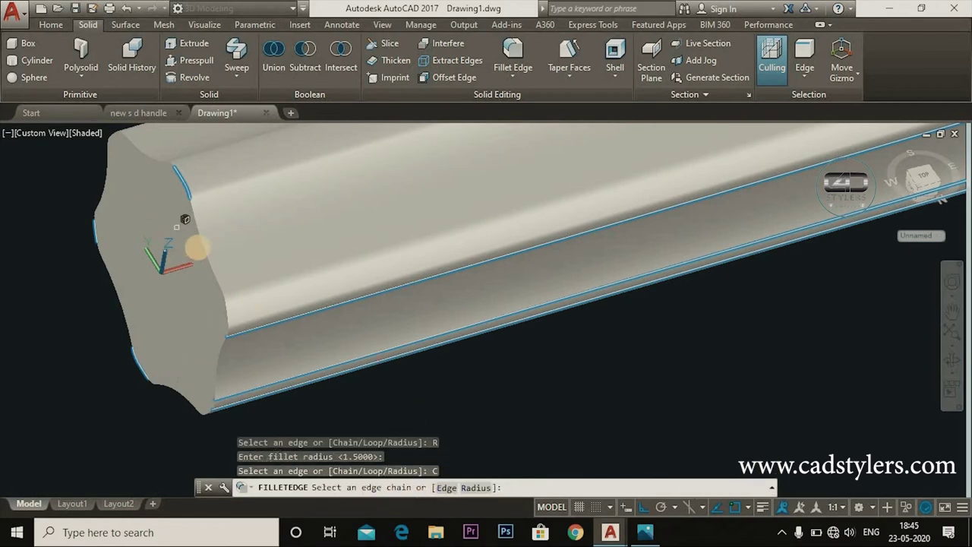
Fillet the edge chain around the handle's back end.
{"action": "left_click", "coordinate": [199, 241]}
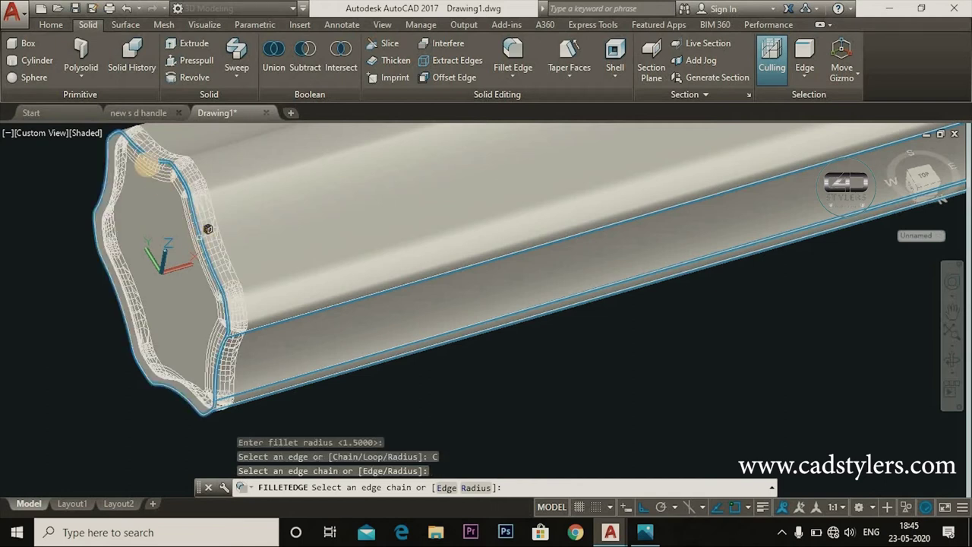
{"action": "key", "text": "Return"}
{"action": "scroll", "coordinate": [200, 309], "scroll_direction": "down", "scroll_amount": 3}
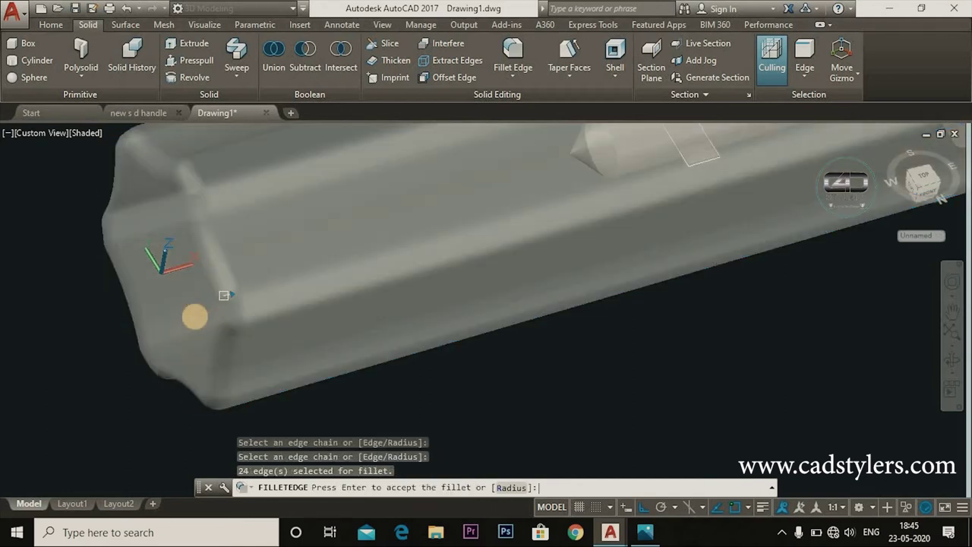
{"action": "scroll", "coordinate": [199, 313], "scroll_direction": "down", "scroll_amount": 2}
{"action": "key", "text": "Return"}
{"action": "scroll", "coordinate": [227, 342], "scroll_direction": "down", "scroll_amount": 3}
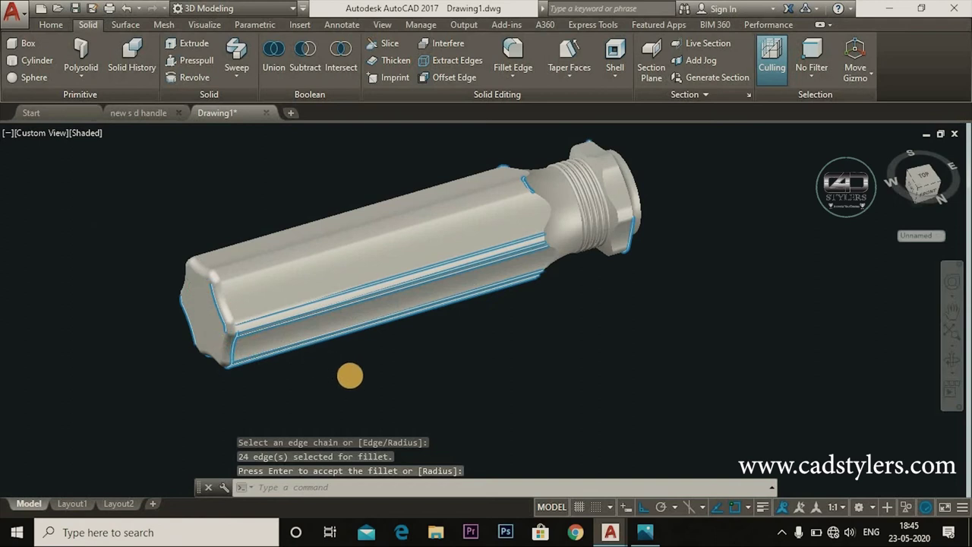
{"action": "middle_click_drag", "start_coordinate": [347, 373], "coordinate": [444, 375], "text": "shift"}
{"action": "mouse_move", "coordinate": [343, 372]}
{"action": "middle_mouse_down", "text": "ctrl+shift"}
{"action": "mouse_move", "coordinate": [338, 343]}
{"action": "mouse_move", "coordinate": [397, 390]}
{"action": "middle_mouse_up", "text": "ctrl+shift"}
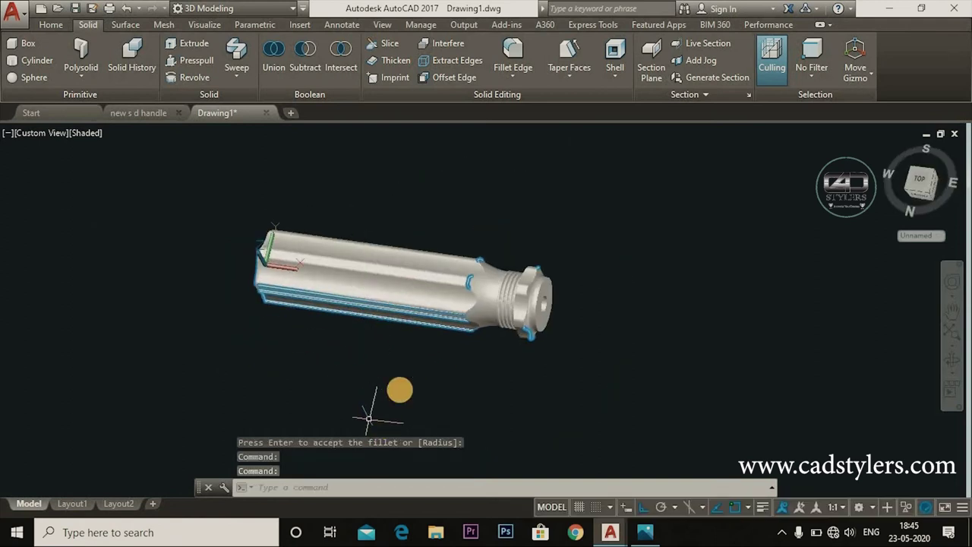
{"action": "key", "text": "Escape"}
Drag the red plastic from the Autodesk Library's Plastic category onto the handle.
{"action": "left_click", "coordinate": [204, 24]}
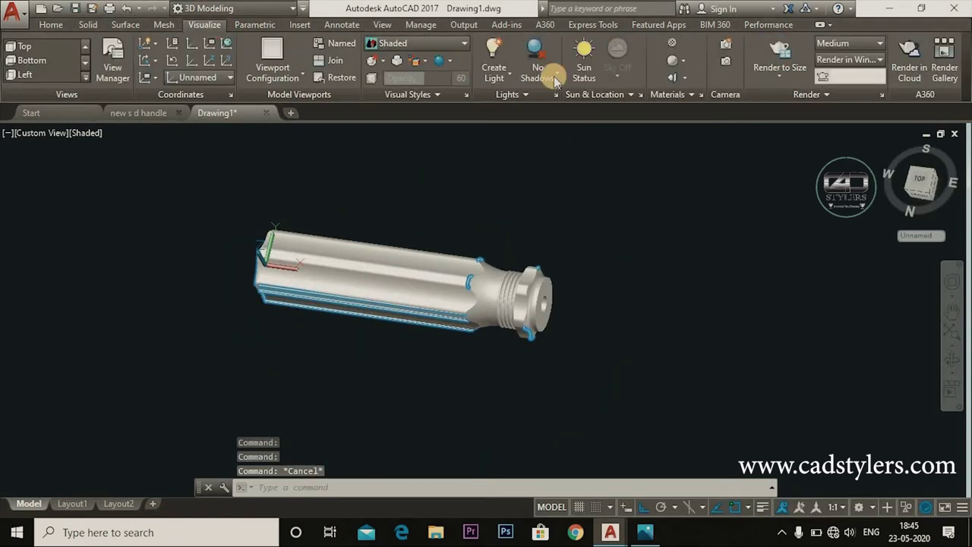
{"action": "left_click", "coordinate": [670, 42]}
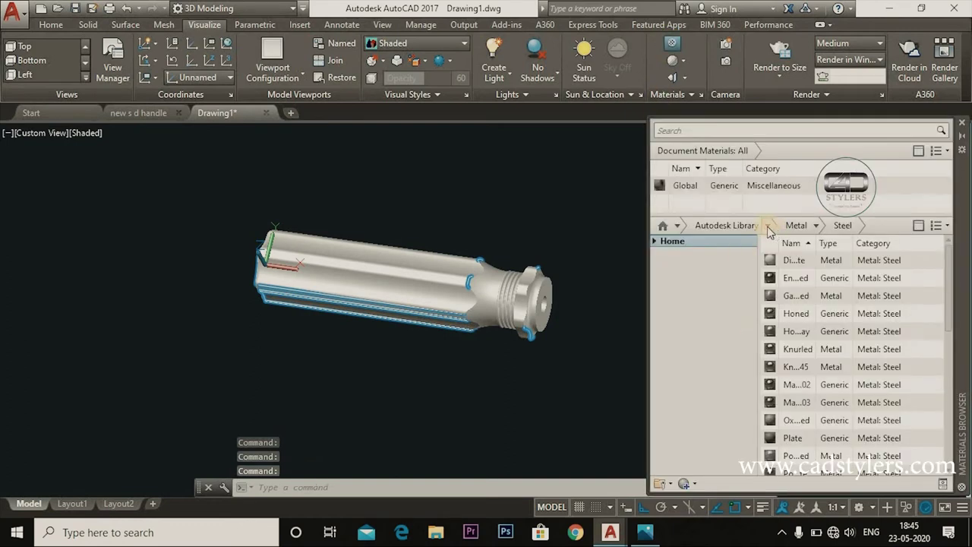
{"action": "left_click", "coordinate": [767, 226]}
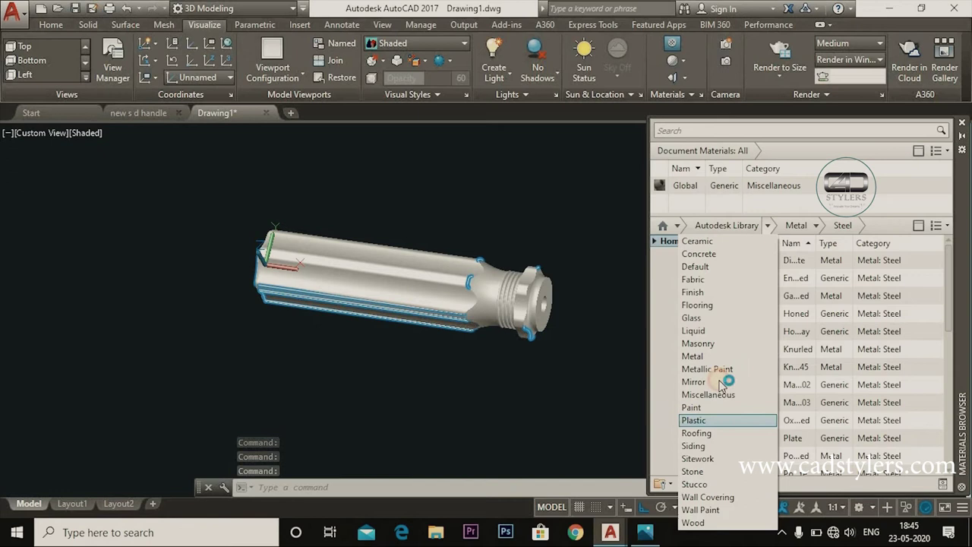
{"action": "left_click", "coordinate": [694, 420]}
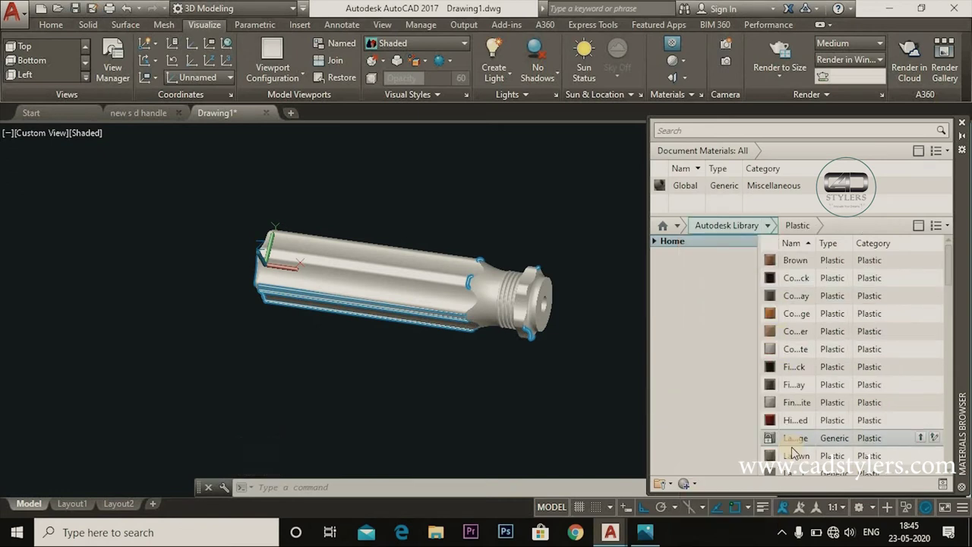
{"action": "mouse_move", "coordinate": [770, 419]}
{"action": "left_mouse_down"}
{"action": "mouse_move", "coordinate": [448, 317]}
{"action": "mouse_move", "coordinate": [430, 297]}
{"action": "left_mouse_up"}
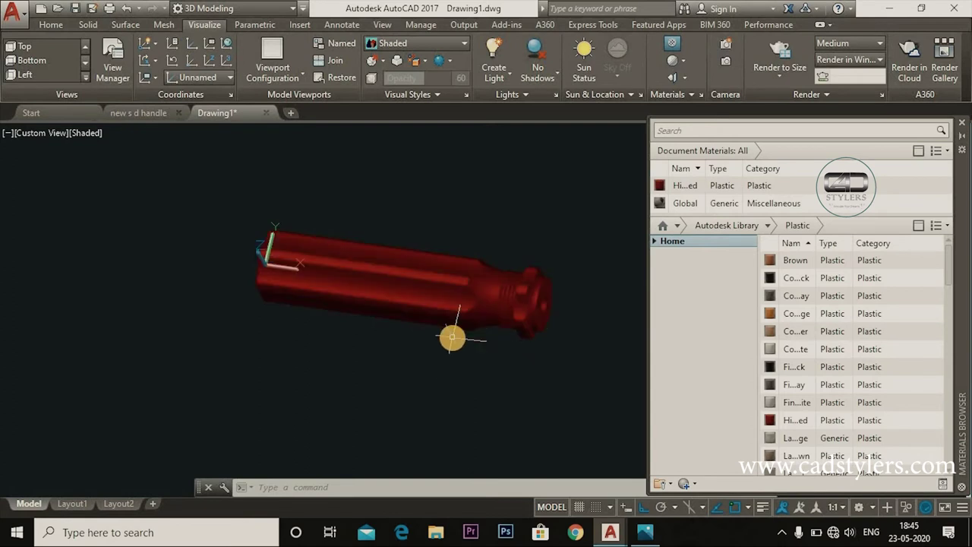
{"action": "middle_click_drag", "start_coordinate": [473, 364], "coordinate": [464, 353], "text": "shift"}
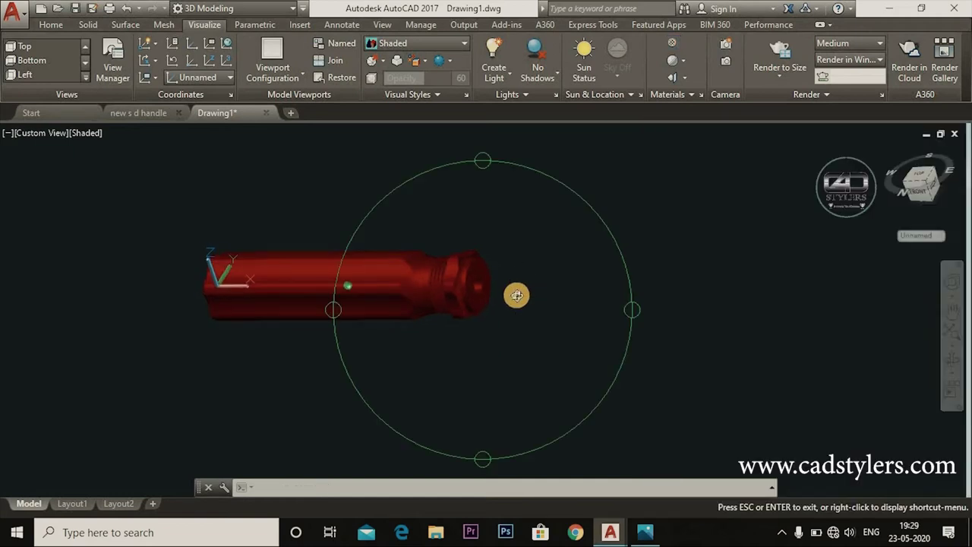
{"action": "mouse_move", "coordinate": [529, 288]}
{"action": "middle_mouse_down", "text": "ctrl+shift"}
{"action": "mouse_move", "coordinate": [453, 307]}
{"action": "mouse_move", "coordinate": [545, 314]}
{"action": "middle_mouse_up", "text": "ctrl+shift"}
{"action": "scroll", "coordinate": [453, 307], "scroll_direction": "up", "scroll_amount": 5}
{"action": "scroll", "coordinate": [453, 307], "scroll_direction": "down", "scroll_amount": 5}
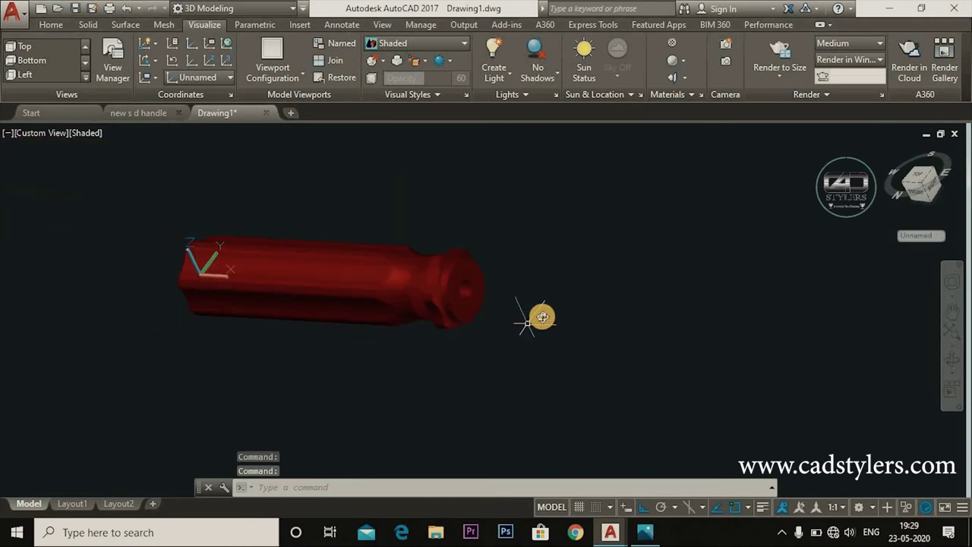
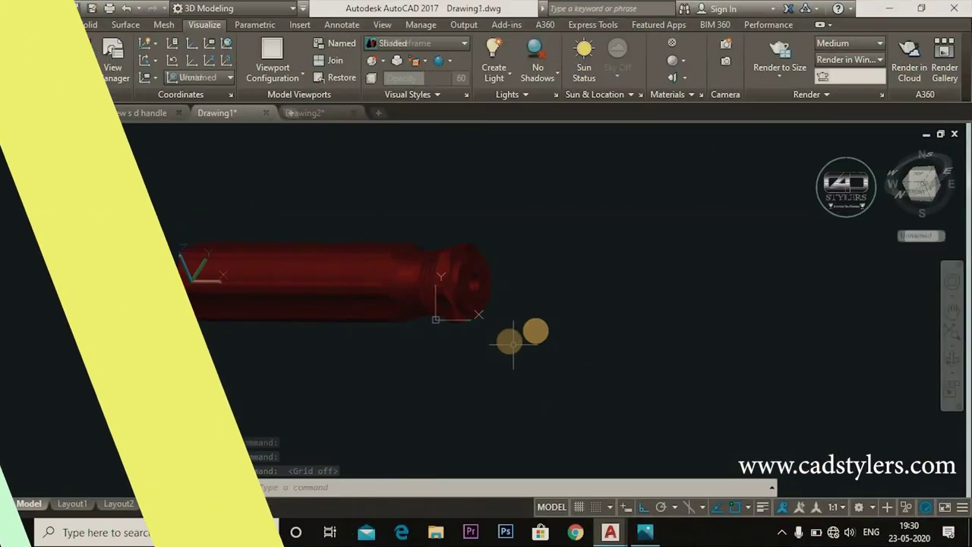
Draw a 90-unit horizontal line from 0,0 to 90,0 and select it.
{"action": "type", "text": "l"}
{"action": "key", "text": "Return"}
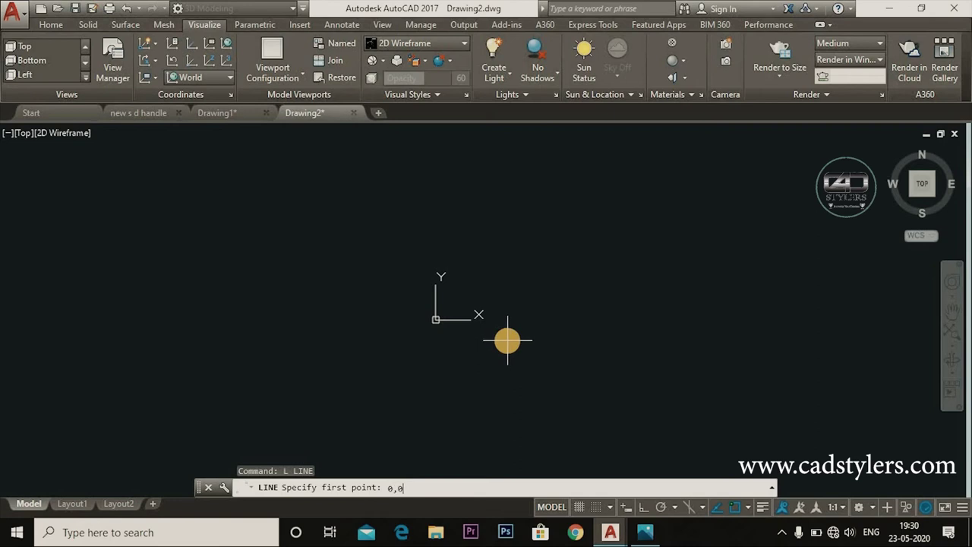
{"action": "key", "text": "Return"}
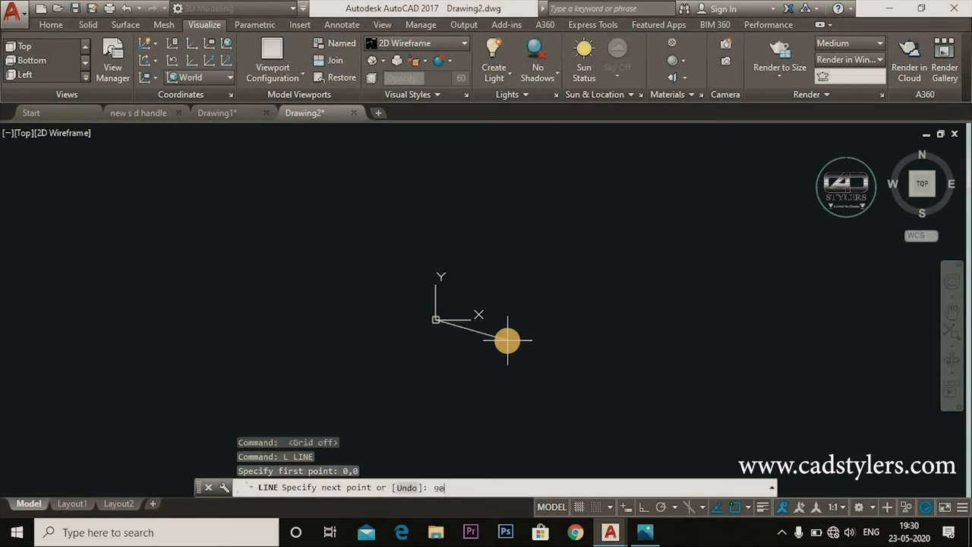
{"action": "key", "text": "Return"}
{"action": "scroll", "coordinate": [507, 340], "scroll_direction": "up", "scroll_amount": 4}
{"action": "key", "text": "Escape"}
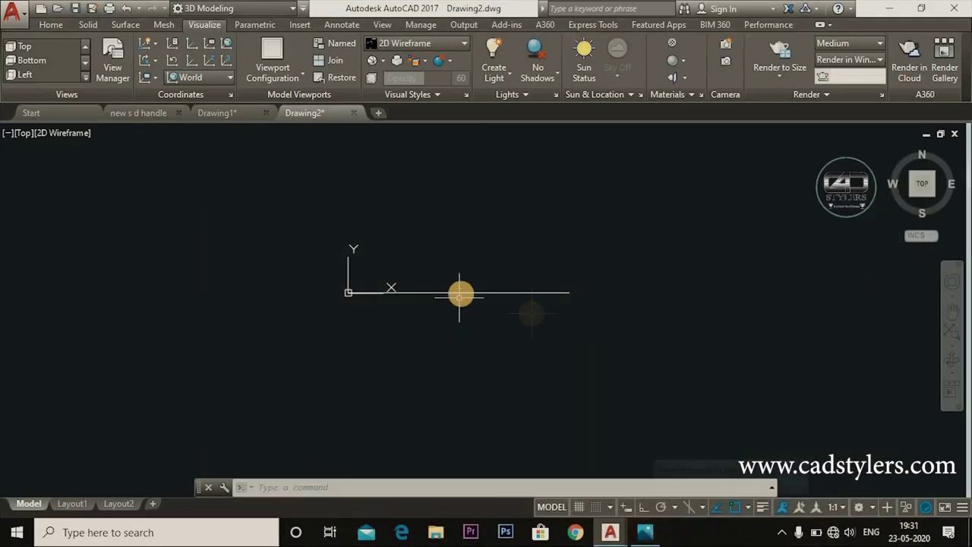
{"action": "left_click", "coordinate": [465, 292]}
Erase the old line and draw the 140 × 2.5 outline edges starting at the origin.
{"action": "key", "text": "Delete"}
{"action": "type", "text": "l"}
{"action": "key", "text": "Return"}
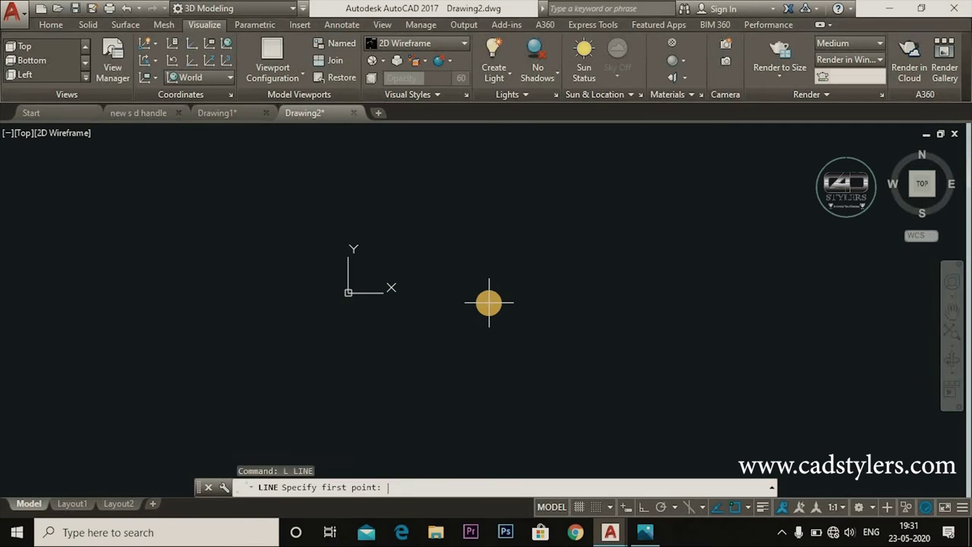
{"action": "type", "text": "0,"}
{"action": "key", "text": "Return"}
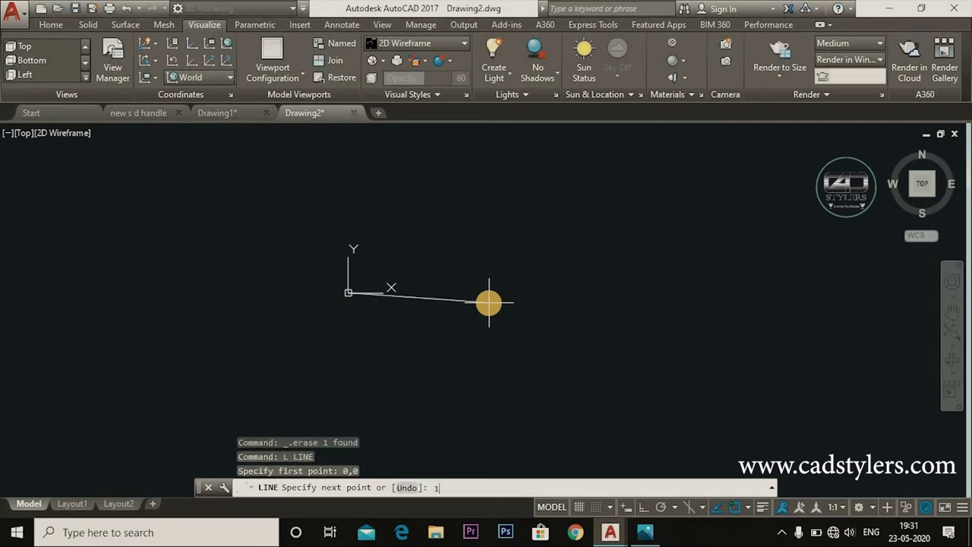
{"action": "key", "text": "Return"}
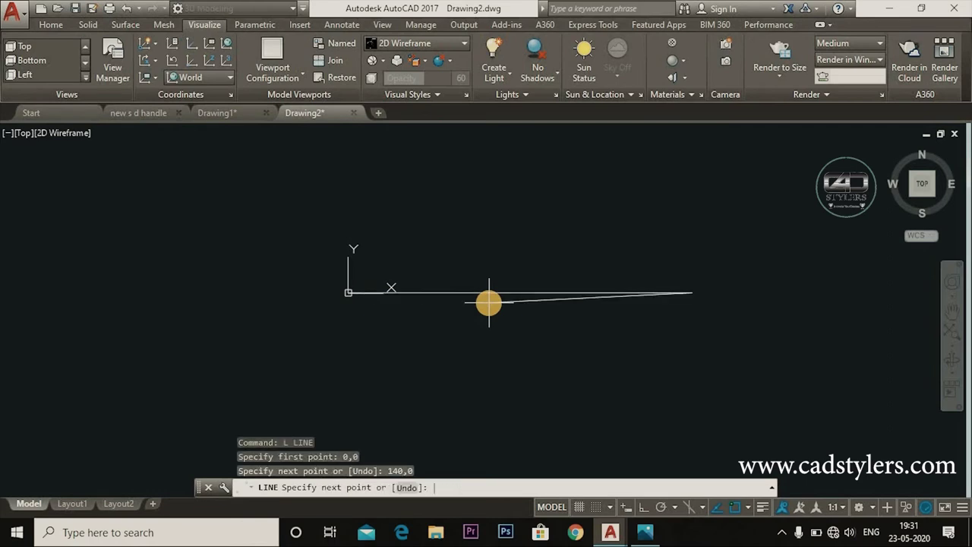
{"action": "type", "text": "40,2"}
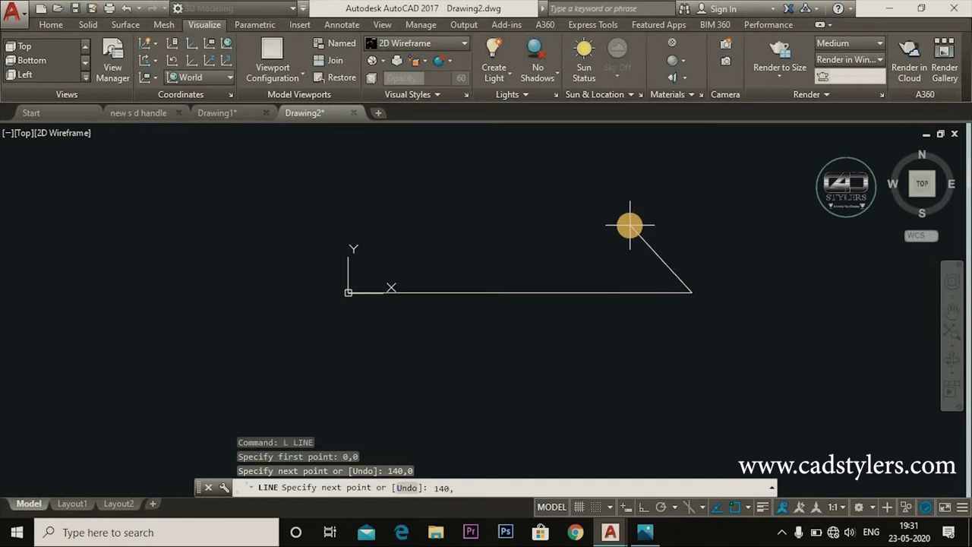
{"action": "type", "text": ".5"}
{"action": "key", "text": "Return"}
{"action": "type", "text": "0,2."}
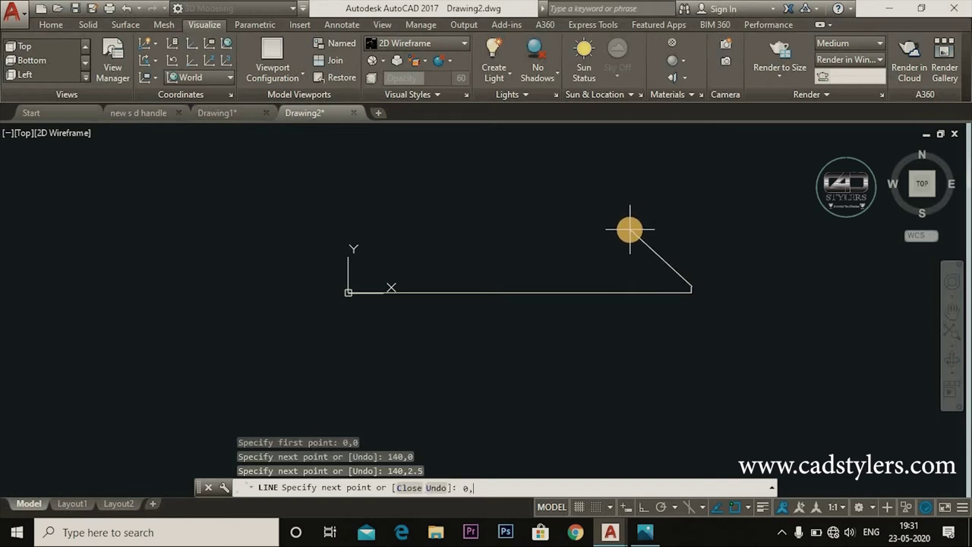
{"action": "type", "text": "5"}
{"action": "key", "text": "Return"}
Close the rectangle back to the origin and try a short angled line at its left corner.
{"action": "key", "text": "Return"}
{"action": "key", "text": "Escape"}
{"action": "scroll", "coordinate": [629, 286], "scroll_direction": "up", "scroll_amount": 5}
{"action": "middle_click_drag", "start_coordinate": [592, 318], "coordinate": [749, 319]}
{"action": "scroll", "coordinate": [749, 319], "scroll_direction": "down", "scroll_amount": 4}
{"action": "type", "text": "l"}
{"action": "key", "text": "Return"}
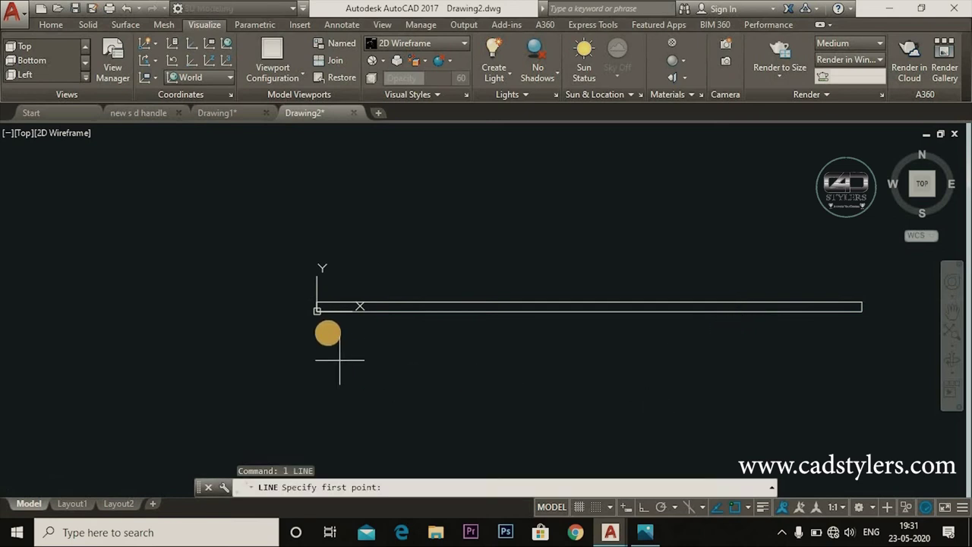
{"action": "scroll", "coordinate": [325, 332], "scroll_direction": "up", "scroll_amount": 4}
{"action": "left_click", "coordinate": [296, 264]}
{"action": "type", "text": "@-2"}
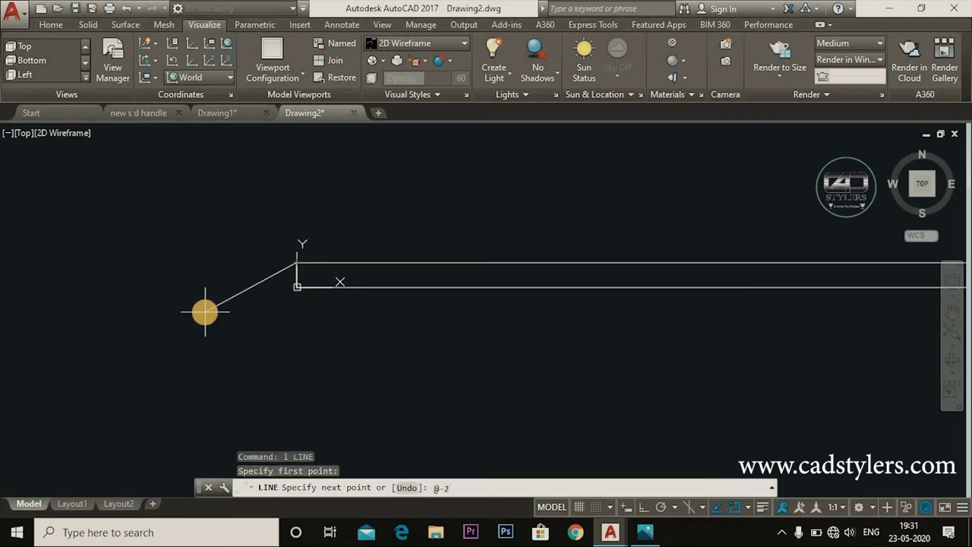
{"action": "type", "text": ".5,"}
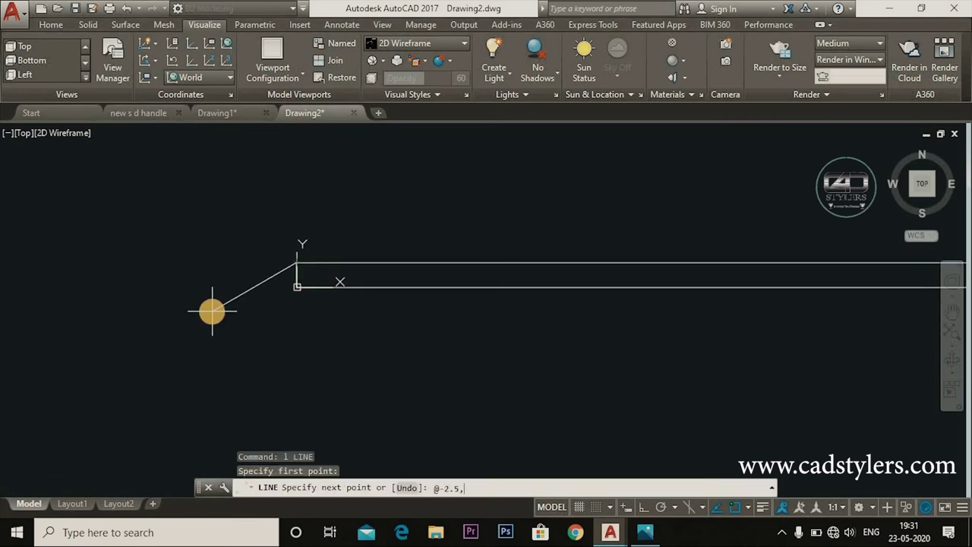
{"action": "key", "text": "Escape"}
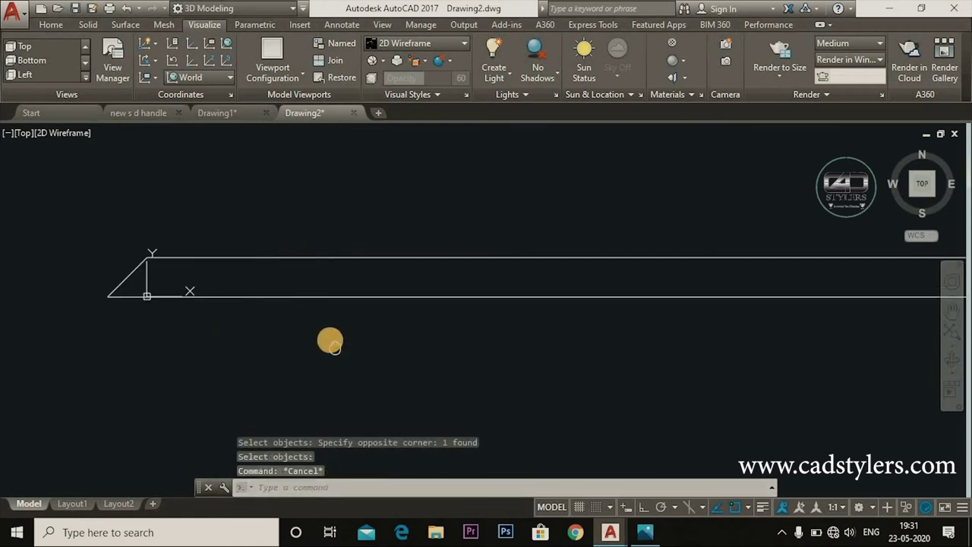
{"action": "scroll", "coordinate": [365, 358], "scroll_direction": "down", "scroll_amount": 3}
Join the four rectangle edges into one polyline using a window selection.
{"action": "type", "text": "j"}
{"action": "key", "text": "Return"}
{"action": "left_click", "coordinate": [889, 296]}
{"action": "left_click", "coordinate": [131, 382]}
Revolve the joined polyline a full turn about the 0,0–10,0 axis into a solid shaft.
{"action": "key", "text": "Return"}
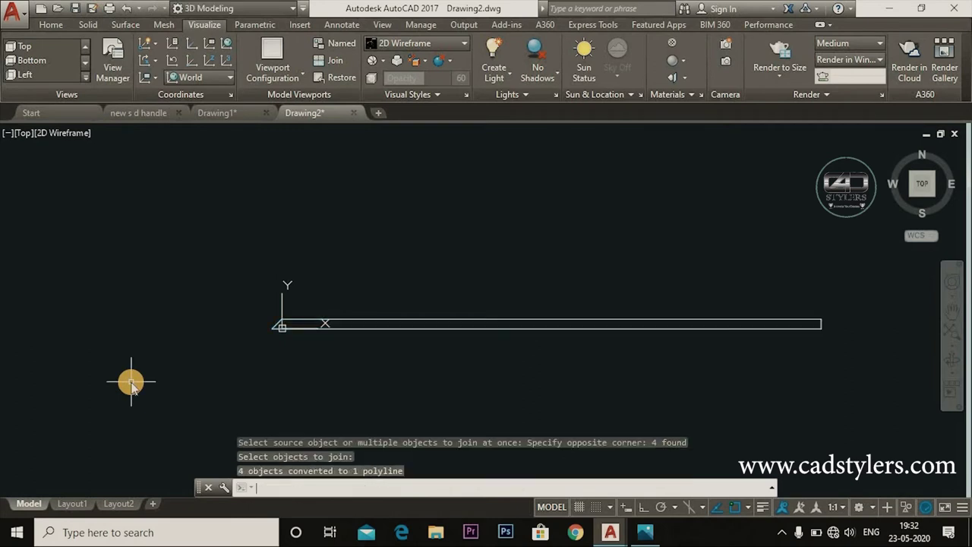
{"action": "type", "text": "v"}
{"action": "key", "text": "Return"}
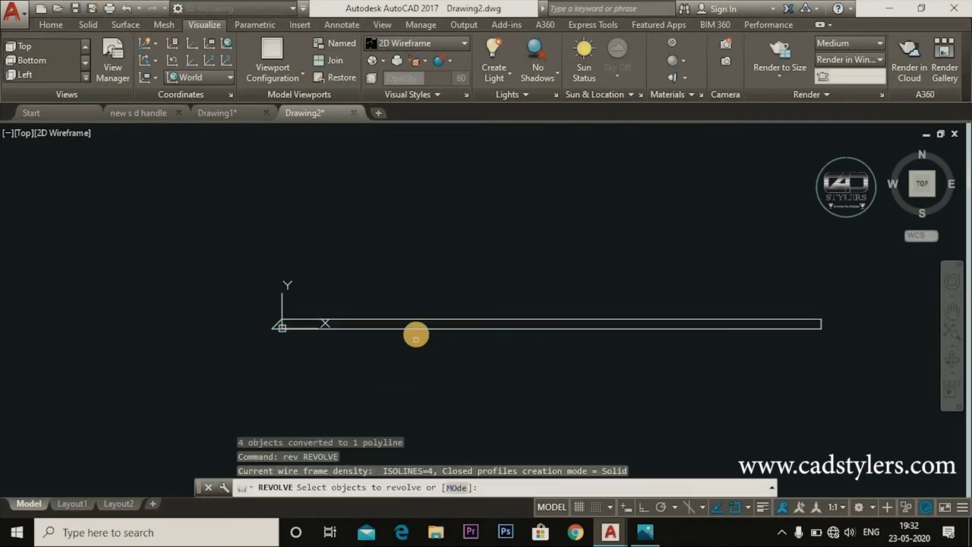
{"action": "left_click", "coordinate": [417, 327]}
{"action": "key", "text": "Return"}
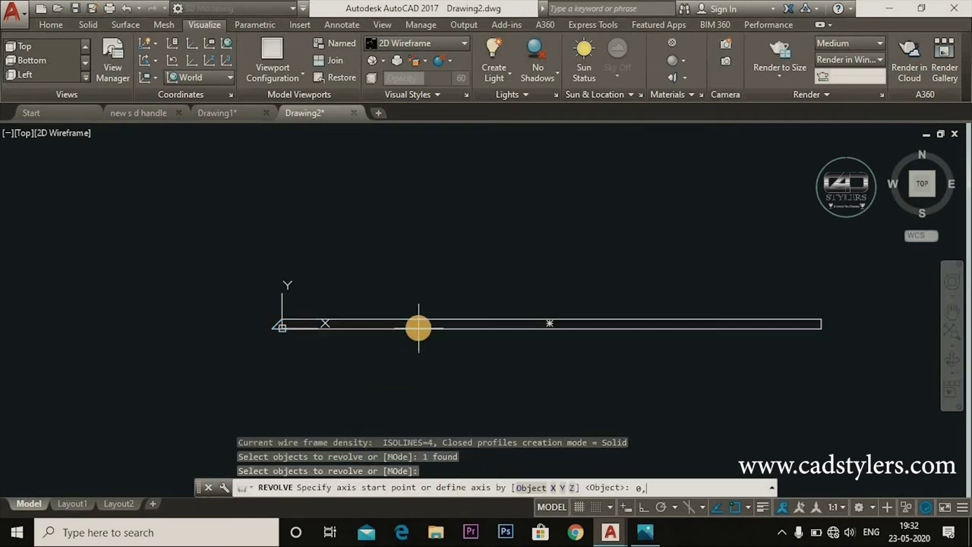
{"action": "type", "text": "0"}
{"action": "key", "text": "Return"}
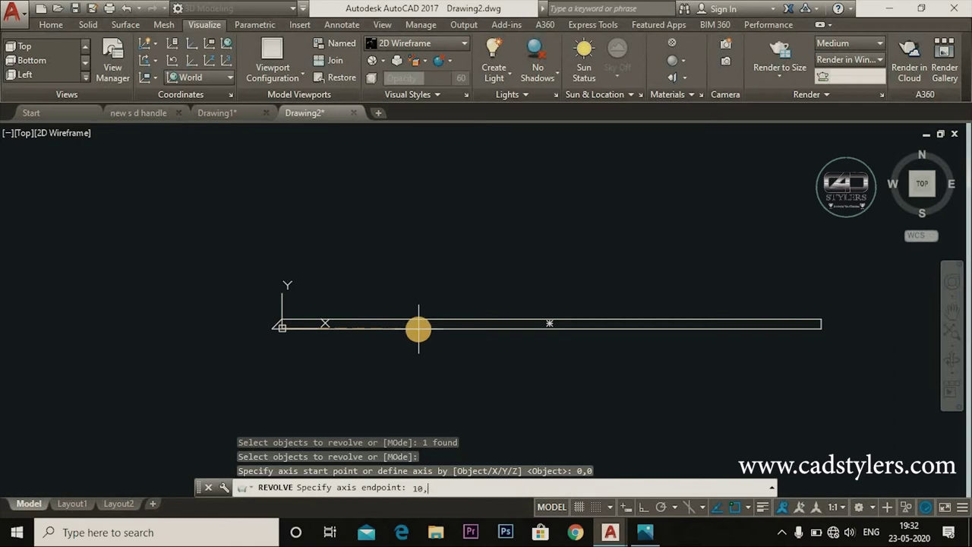
{"action": "type", "text": "0"}
{"action": "key", "text": "Return"}
{"action": "key", "text": "Escape"}
Orbit the shaft in 3D and compare it with the reference screwdriver drawing.
{"action": "mouse_move", "coordinate": [498, 362]}
{"action": "middle_mouse_down", "text": "shift"}
{"action": "mouse_move", "coordinate": [424, 344]}
{"action": "mouse_move", "coordinate": [478, 322]}
{"action": "middle_mouse_up", "text": "shift"}
{"action": "key", "text": "Return"}
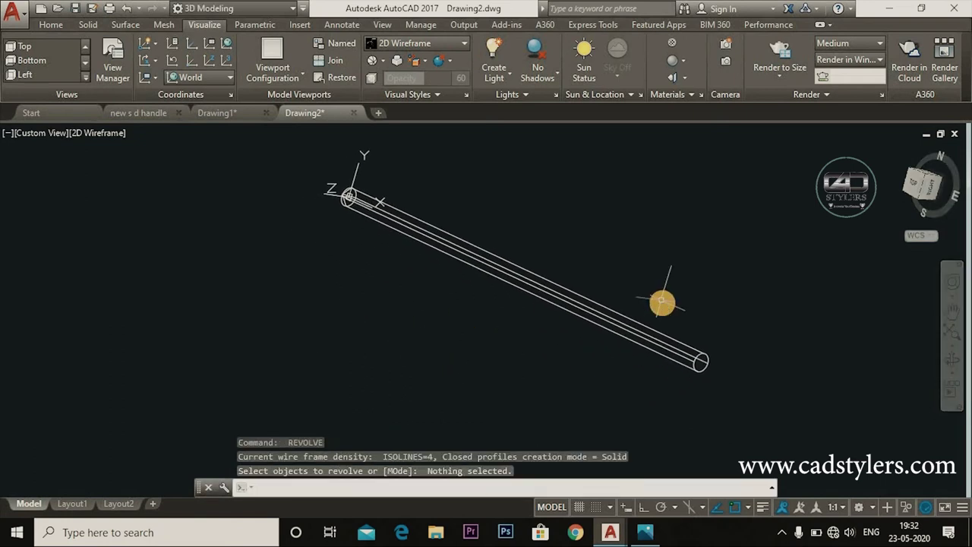
{"action": "key", "text": "alt+Tab"}
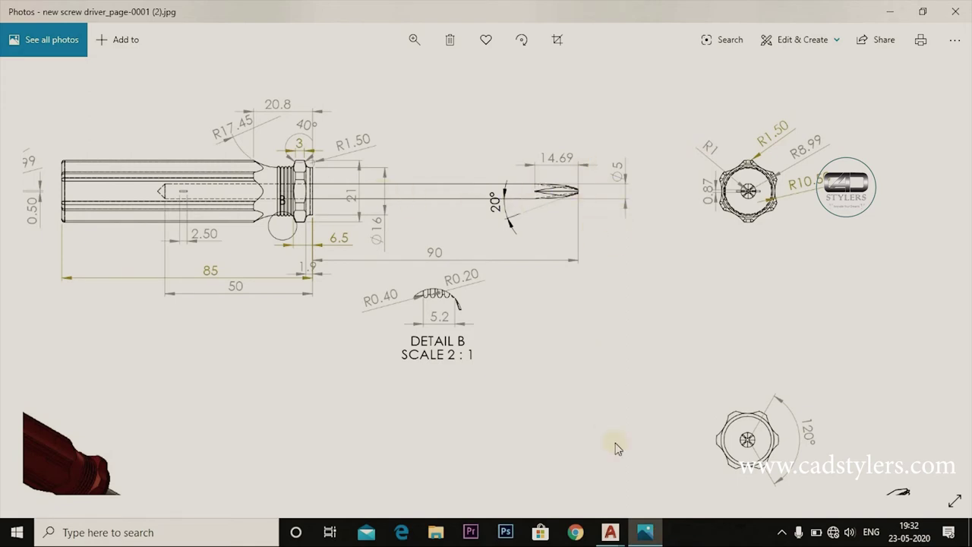
{"action": "left_click", "coordinate": [609, 532]}
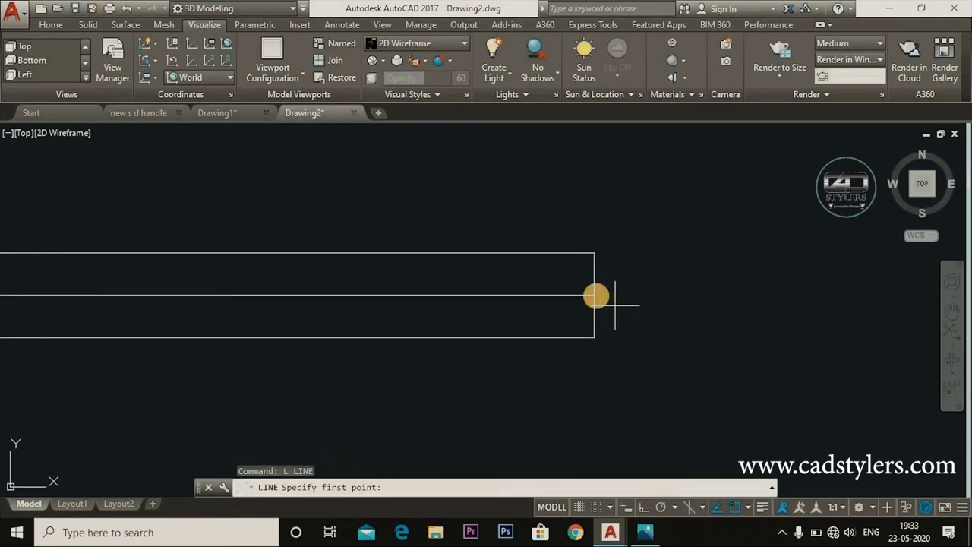
With Ortho on, draw a line up 1 from the axis's right end, then 5 units at 160°.
{"action": "left_click", "coordinate": [594, 294]}
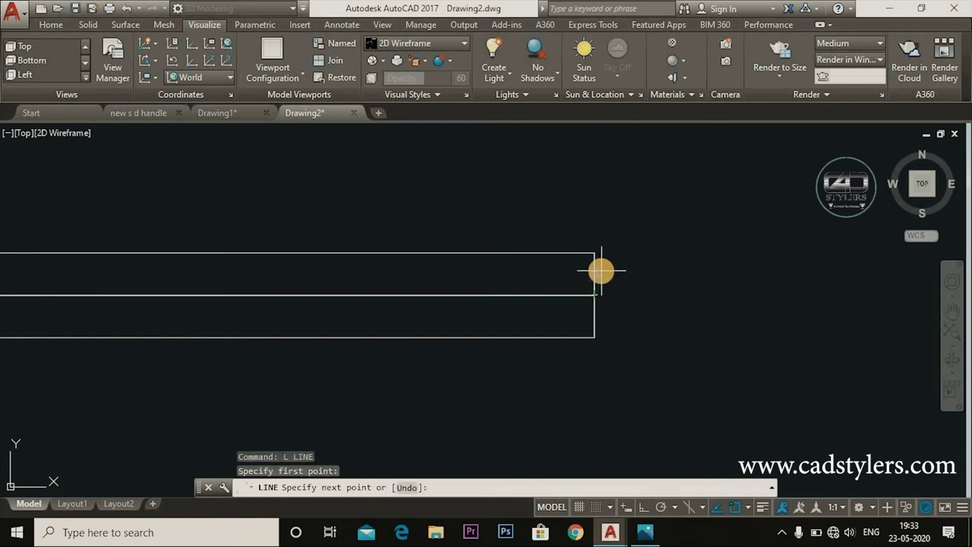
{"action": "left_click", "coordinate": [626, 506]}
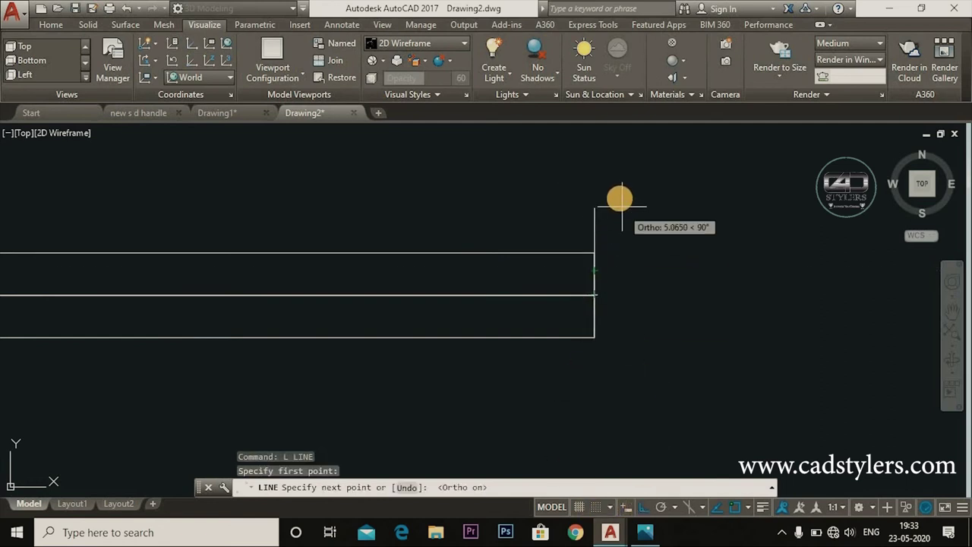
{"action": "type", "text": "1"}
{"action": "key", "text": "Return"}
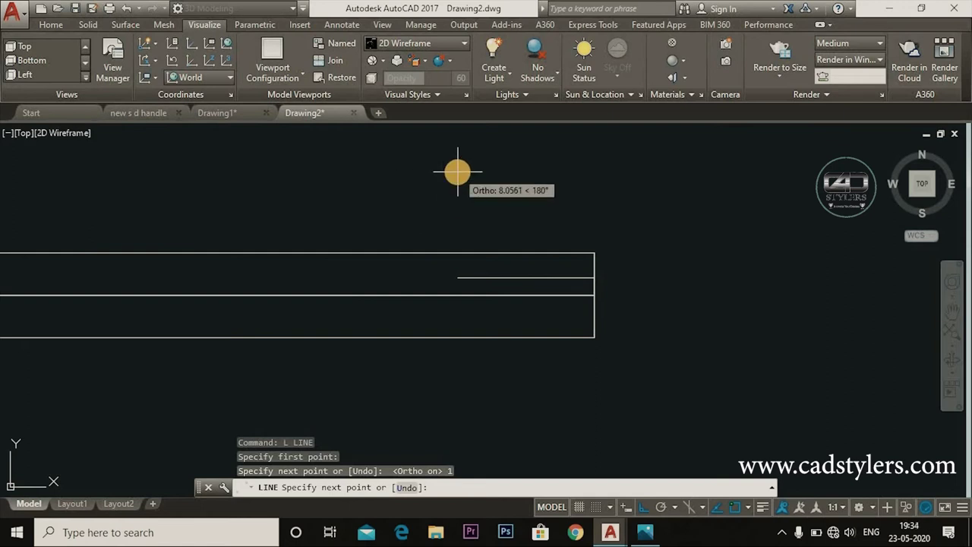
{"action": "type", "text": "@5<"}
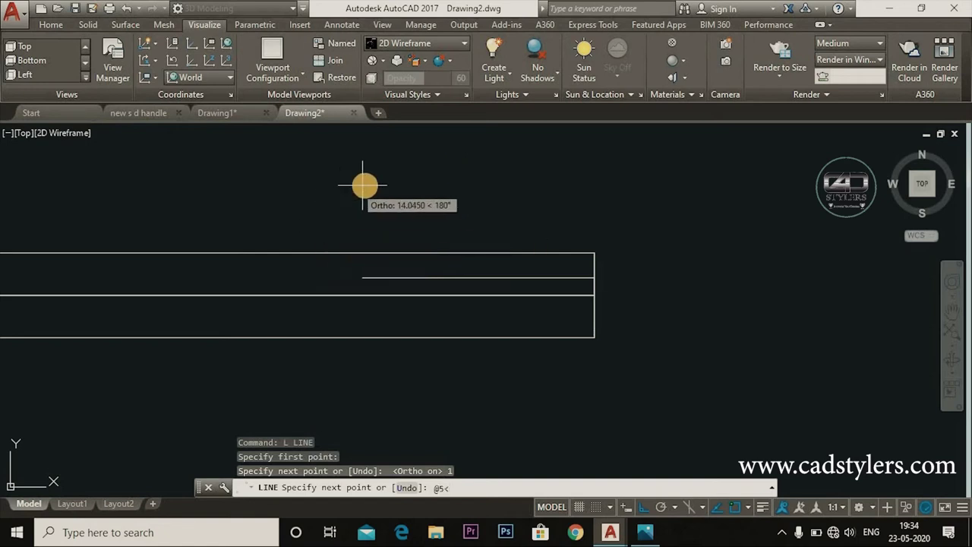
{"action": "type", "text": "160"}
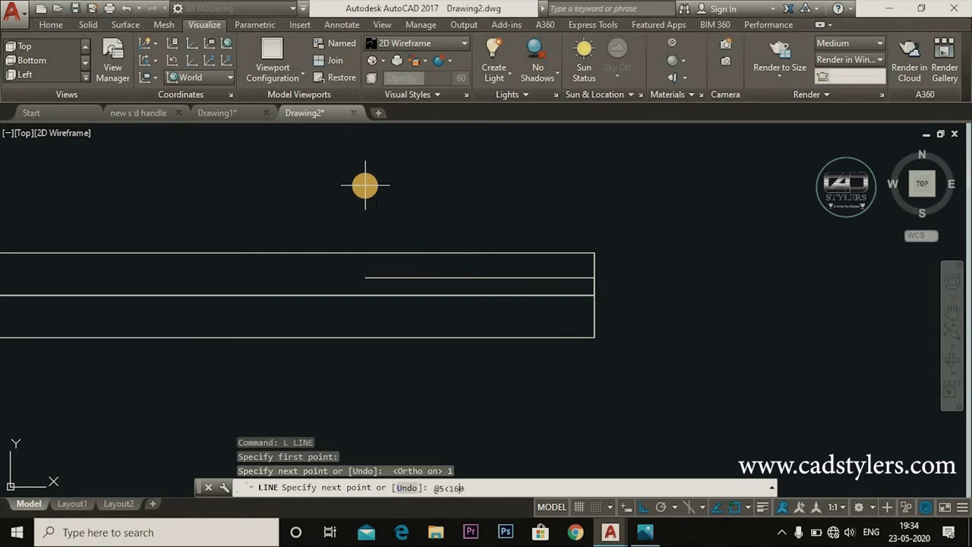
{"action": "key", "text": "Return"}
{"action": "key", "text": "Escape"}
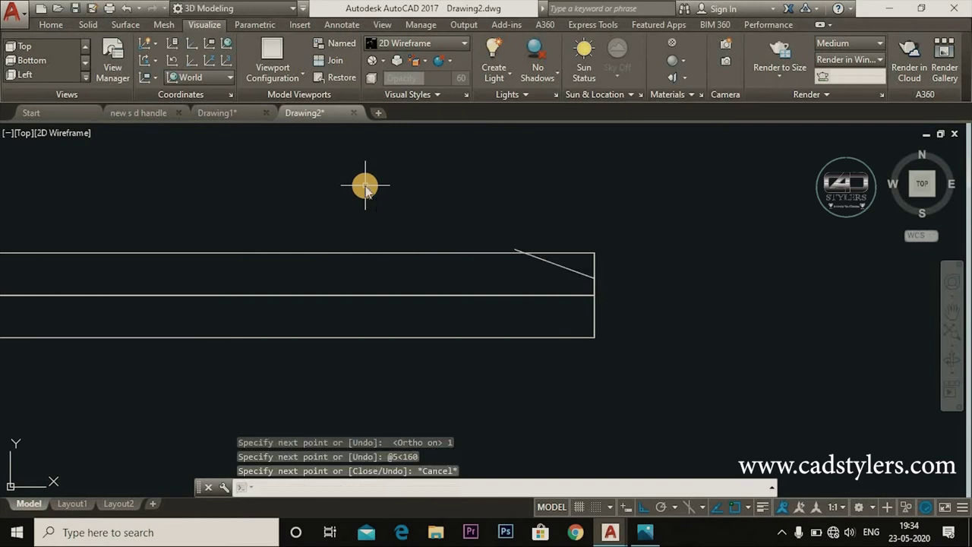
Draw a vertical helper line above the shaft.
{"action": "type", "text": "l"}
{"action": "key", "text": "Return"}
{"action": "left_click", "coordinate": [419, 191]}
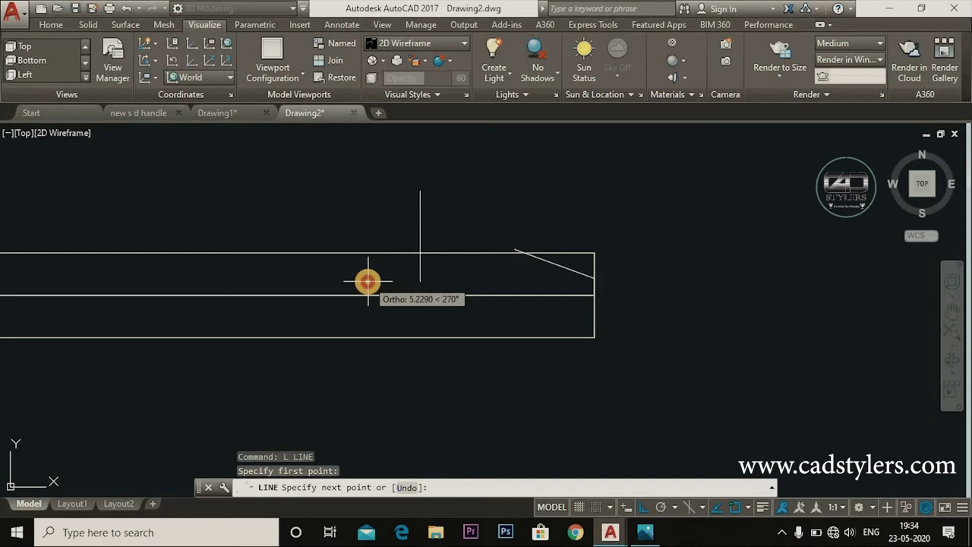
{"action": "left_click", "coordinate": [367, 281]}
{"action": "key", "text": "Return"}
Extend the 160° line to the helper, then erase the helper line.
{"action": "type", "text": "ex"}
{"action": "key", "text": "Return"}
{"action": "key", "text": "Return"}
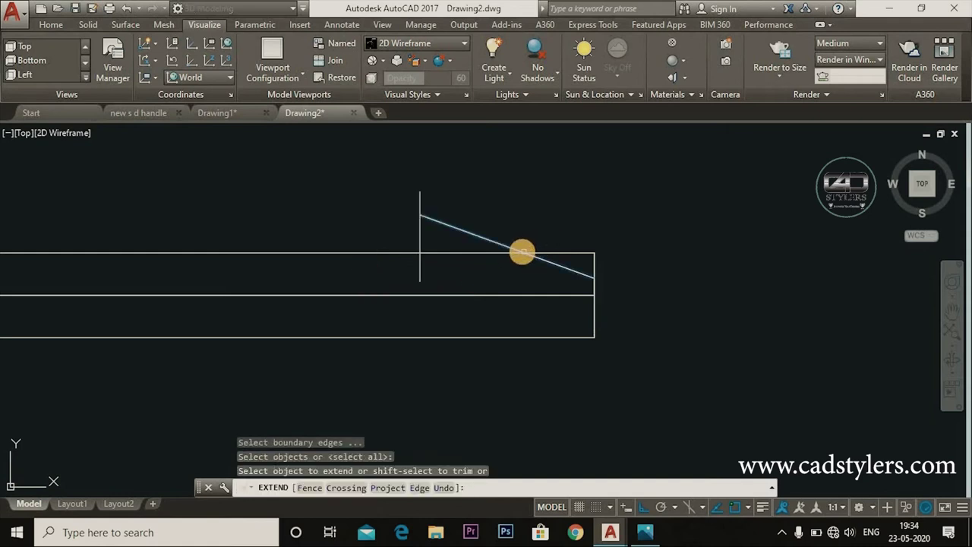
{"action": "key", "text": "Escape"}
{"action": "type", "text": "e"}
{"action": "key", "text": "Return"}
{"action": "left_click_drag", "start_coordinate": [475, 243], "coordinate": [414, 235]}
{"action": "key", "text": "Return"}
{"action": "type", "text": "l"}
{"action": "left_click", "coordinate": [595, 253]}
{"action": "key", "text": "Escape"}
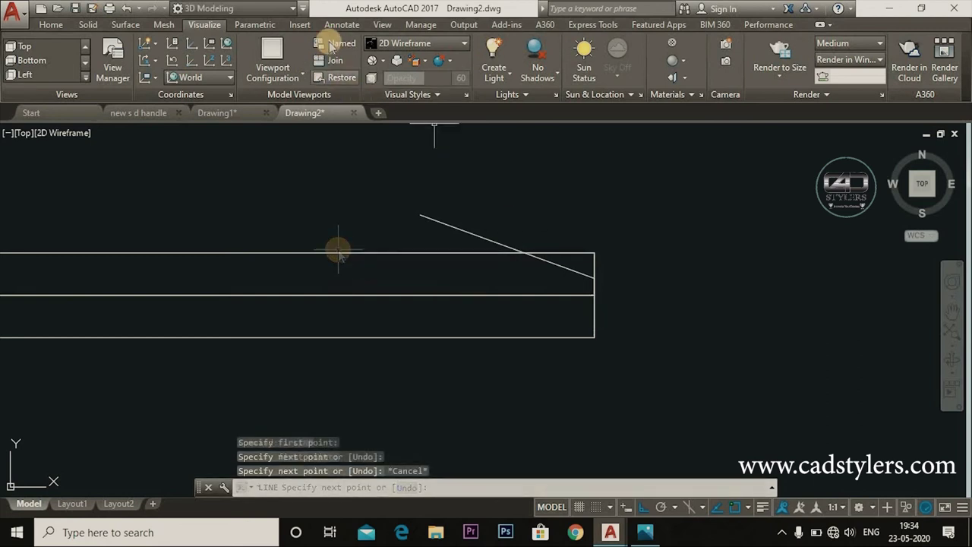
Try an angular dimension between the shaft's top edge and the slanted line, then cancel it.
{"action": "left_click", "coordinate": [342, 24]}
{"action": "left_click", "coordinate": [282, 77]}
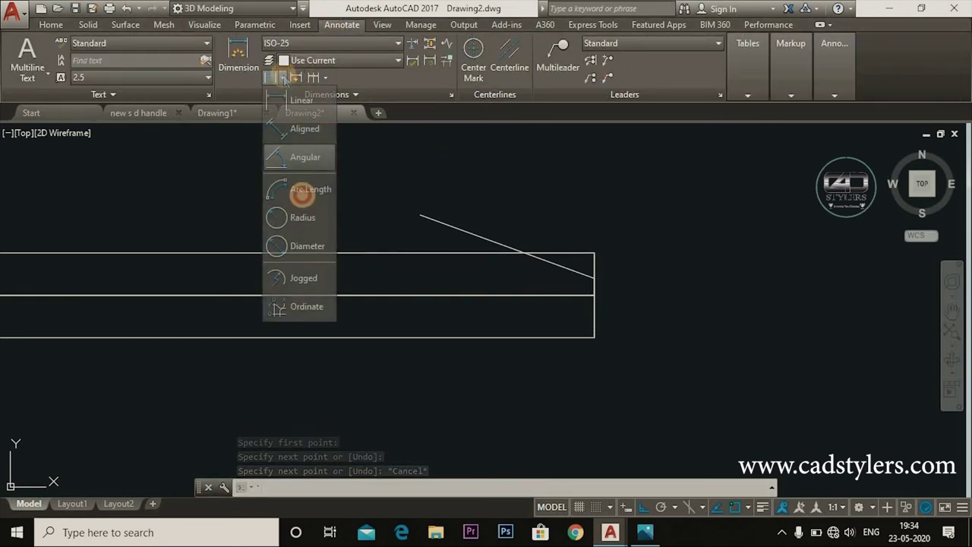
{"action": "left_click", "coordinate": [304, 156]}
{"action": "left_click", "coordinate": [458, 252]}
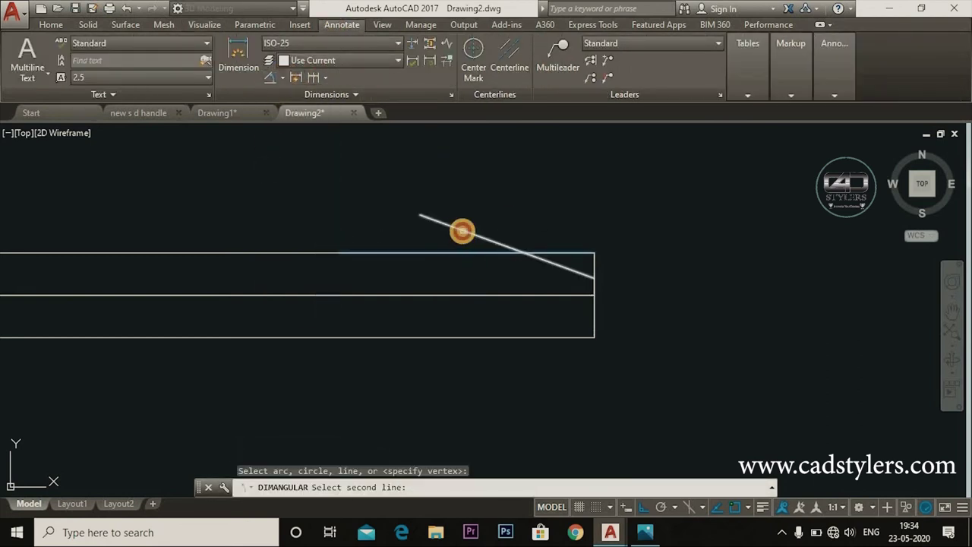
{"action": "left_click", "coordinate": [462, 230]}
{"action": "scroll", "coordinate": [407, 235], "scroll_direction": "down", "scroll_amount": 5}
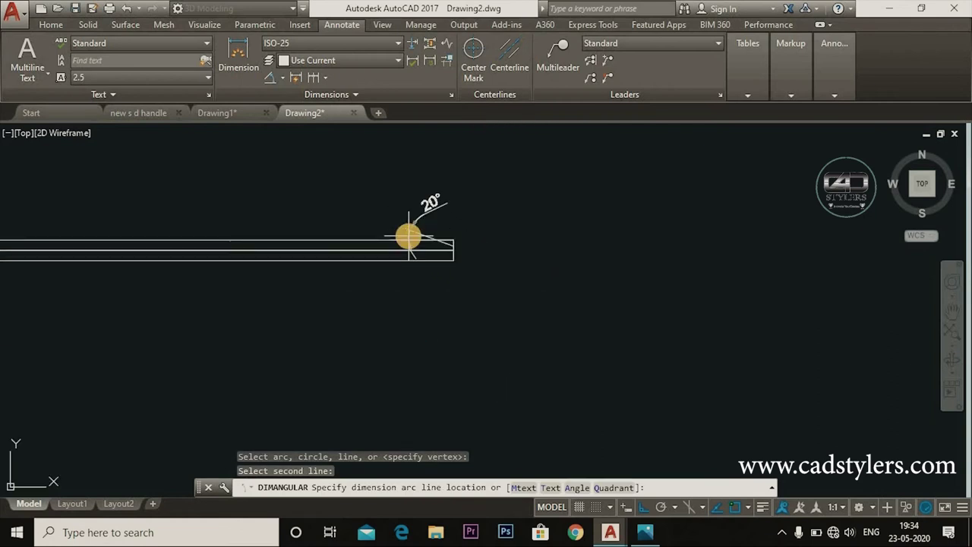
{"action": "scroll", "coordinate": [408, 236], "scroll_direction": "up", "scroll_amount": 3}
{"action": "key", "text": "Escape"}
{"action": "scroll", "coordinate": [486, 250], "scroll_direction": "up", "scroll_amount": 5}
{"action": "scroll", "coordinate": [555, 269], "scroll_direction": "down", "scroll_amount": 2}
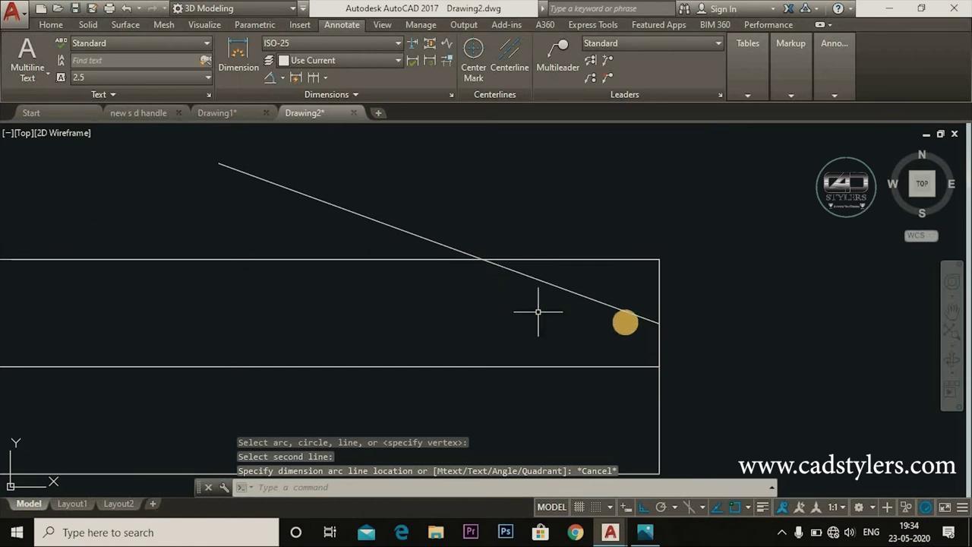
Trim the slanted line back to the rectangle's top edge after a failed extend.
{"action": "type", "text": "e"}
{"action": "key", "text": "Return"}
{"action": "key", "text": "Return"}
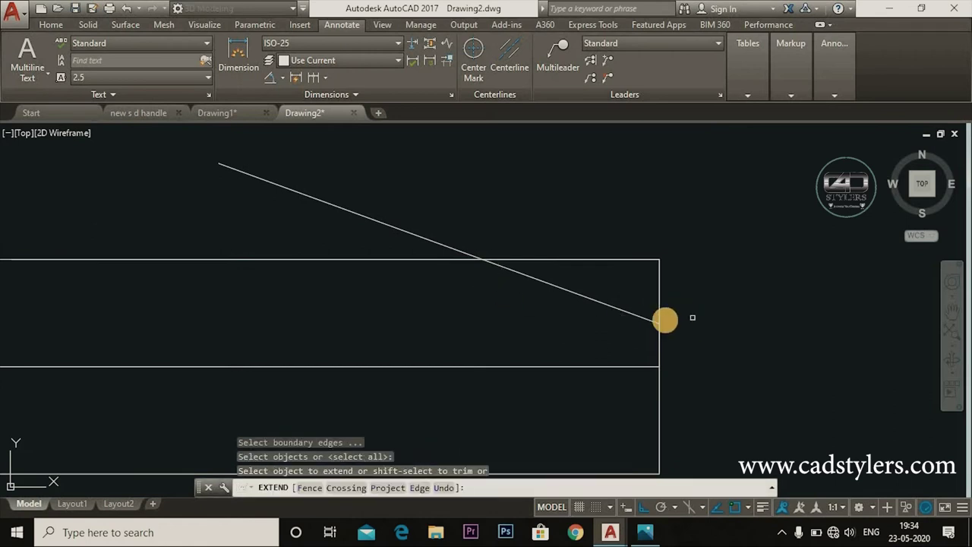
{"action": "left_click", "coordinate": [662, 325]}
{"action": "key", "text": "Escape"}
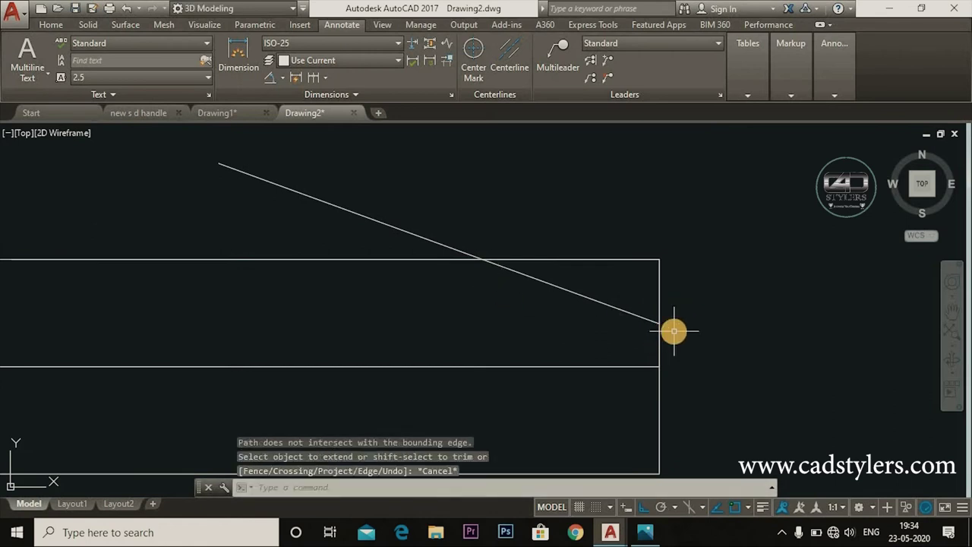
{"action": "type", "text": "tr"}
{"action": "key", "text": "Return"}
{"action": "key", "text": "Return"}
{"action": "left_click_drag", "start_coordinate": [673, 330], "coordinate": [644, 343]}
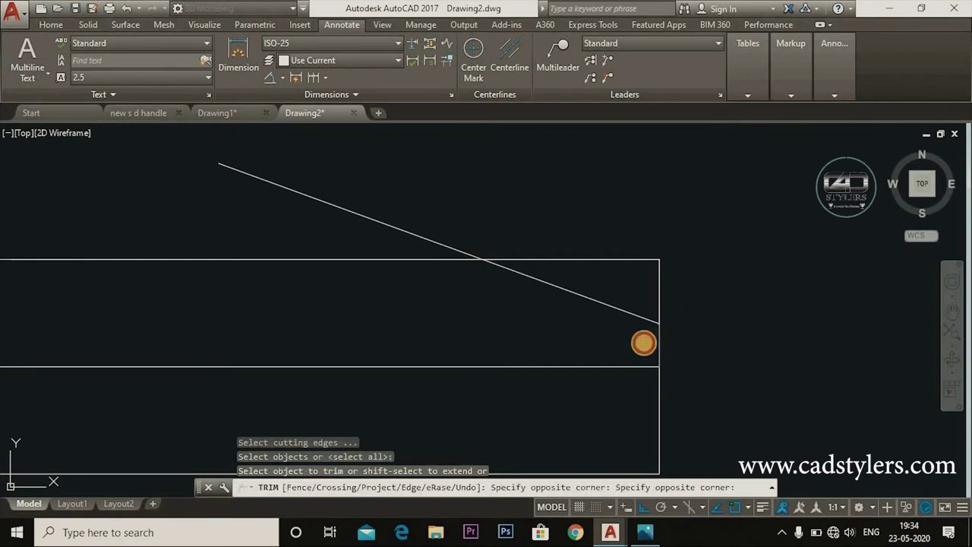
{"action": "left_click", "coordinate": [436, 243]}
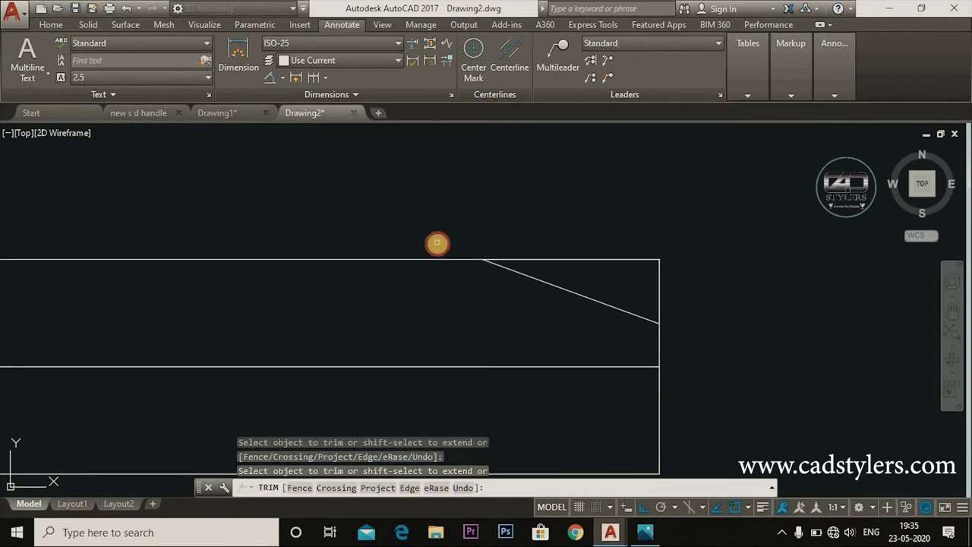
{"action": "left_click", "coordinate": [437, 259]}
{"action": "key", "text": "Escape"}
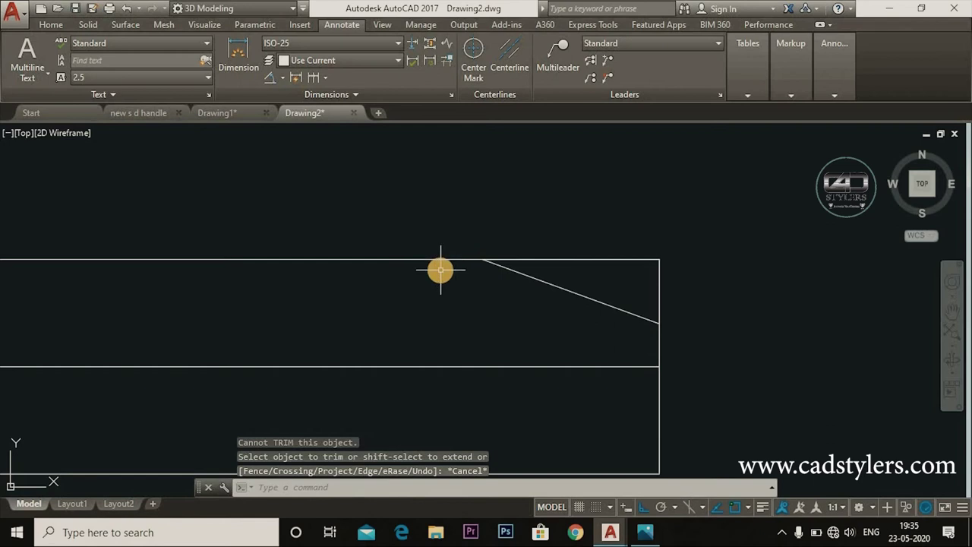
Join the slanted line, top edge segment and right edge into one triangular polyline.
{"action": "type", "text": "j"}
{"action": "key", "text": "Return"}
{"action": "left_click", "coordinate": [557, 286]}
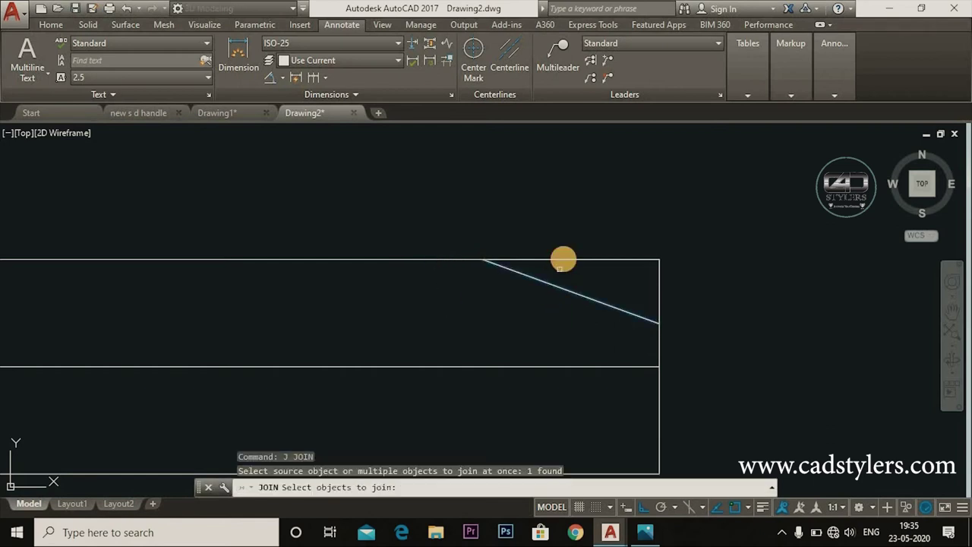
{"action": "left_click", "coordinate": [562, 259]}
{"action": "left_click", "coordinate": [657, 290]}
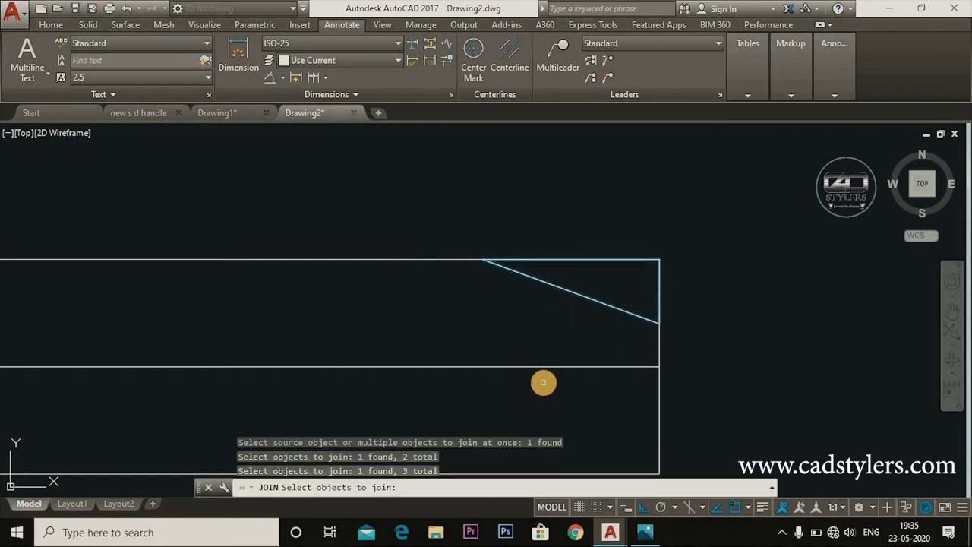
{"action": "key", "text": "Return"}
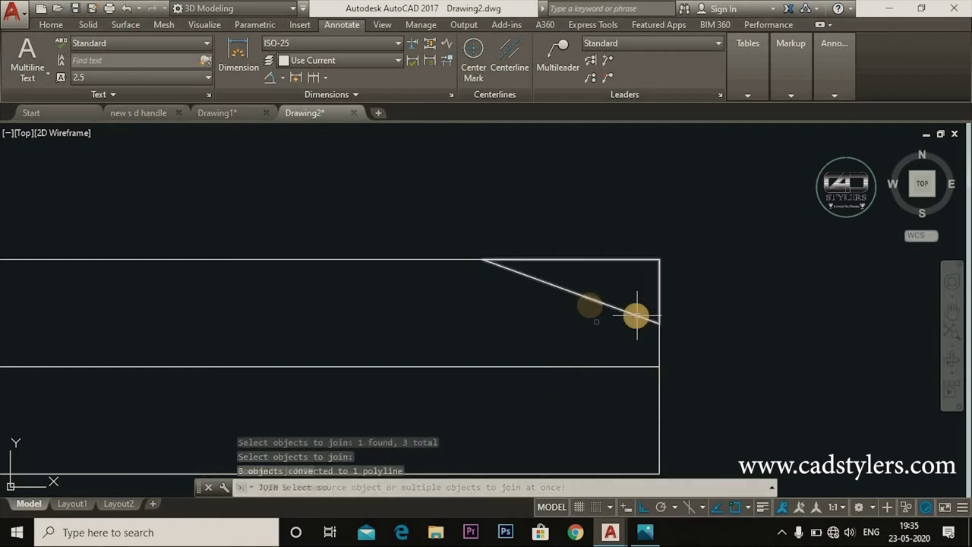
{"action": "scroll", "coordinate": [705, 330], "scroll_direction": "down", "scroll_amount": 1}
{"action": "scroll", "coordinate": [744, 304], "scroll_direction": "down", "scroll_amount": 1}
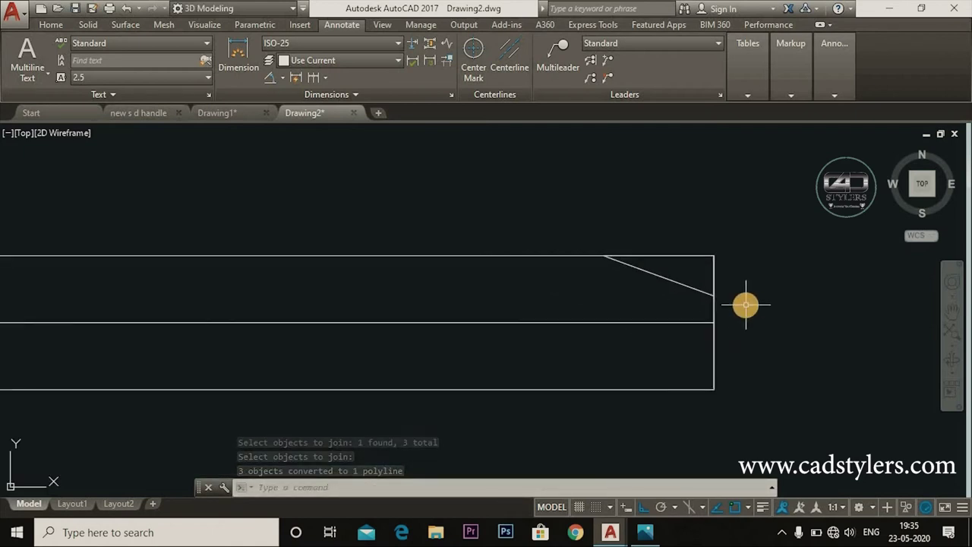
{"action": "type", "text": "rev"}
{"action": "key", "text": "Return"}
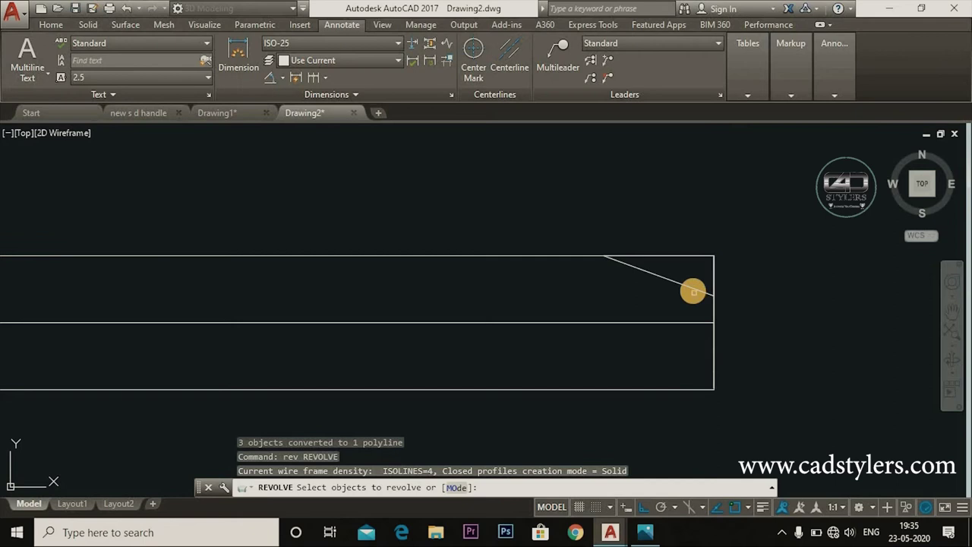
Revolve the triangular polyline 360° about the 0,0–10,0 axis into a tip solid.
{"action": "left_click", "coordinate": [693, 286]}
{"action": "key", "text": "Return"}
{"action": "type", "text": "0"}
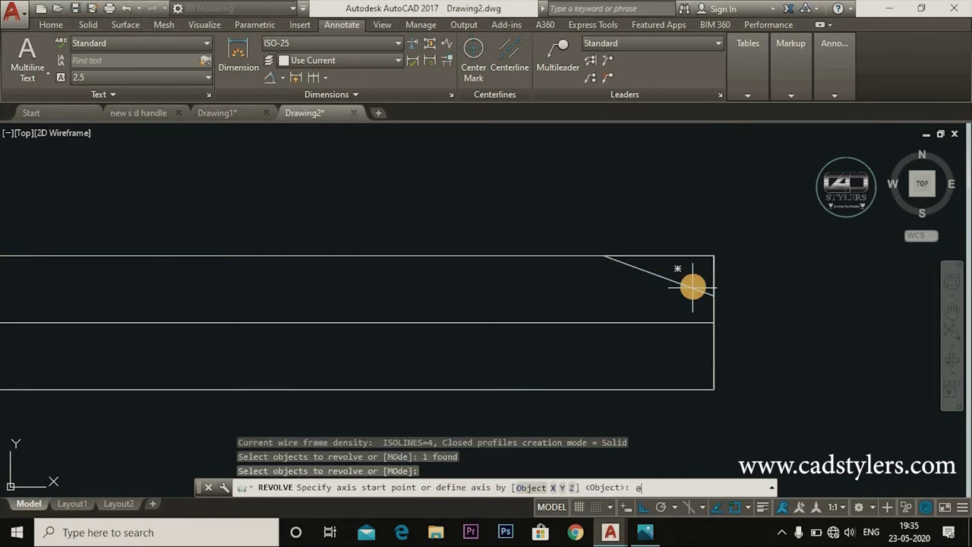
{"action": "key", "text": "Return"}
{"action": "type", "text": "0,0"}
{"action": "key", "text": "Return"}
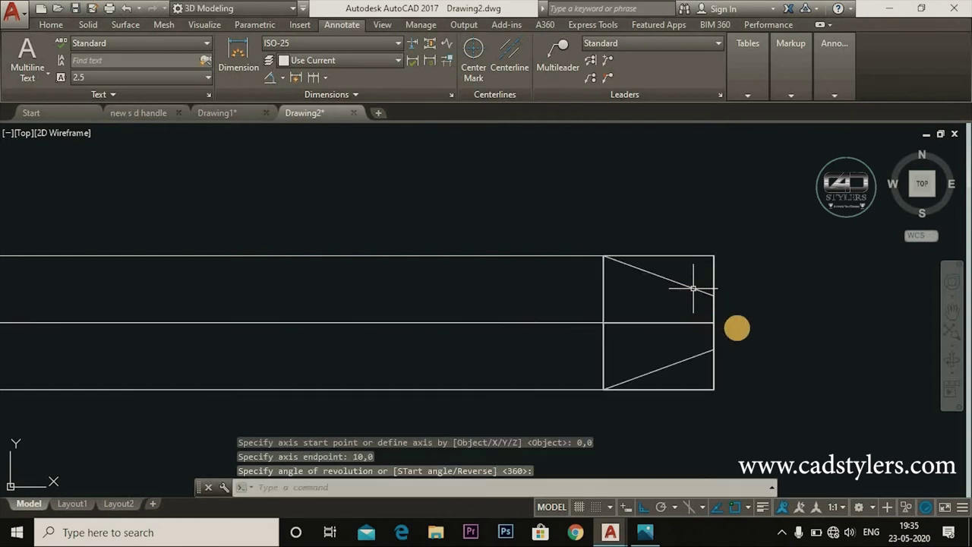
{"action": "key", "text": "Return"}
{"action": "key", "text": "Escape"}
{"action": "scroll", "coordinate": [748, 337], "scroll_direction": "down", "scroll_amount": 3}
Subtract the revolved tip piece from the rod to form the tapered end.
{"action": "middle_click_drag", "start_coordinate": [753, 340], "coordinate": [676, 362], "text": "shift"}
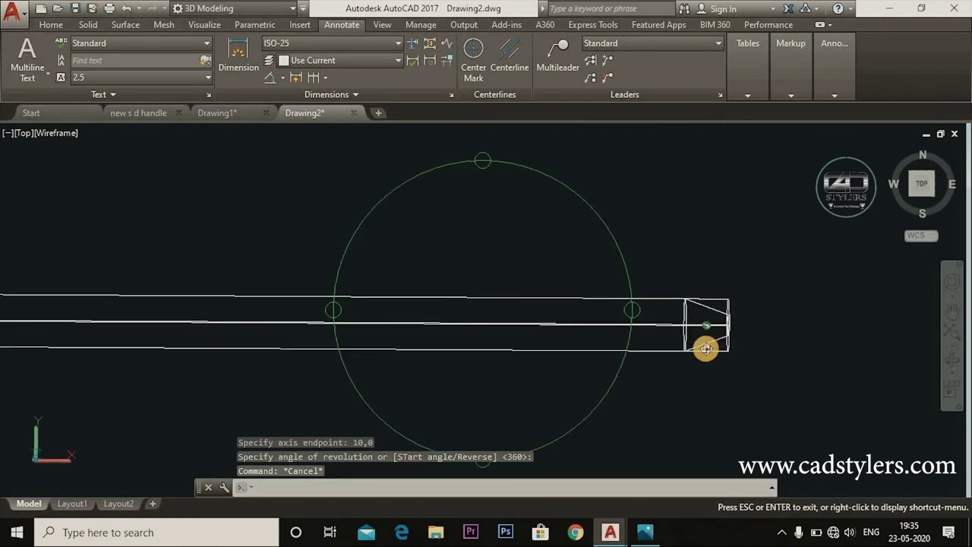
{"action": "type", "text": "subt"}
{"action": "key", "text": "Return"}
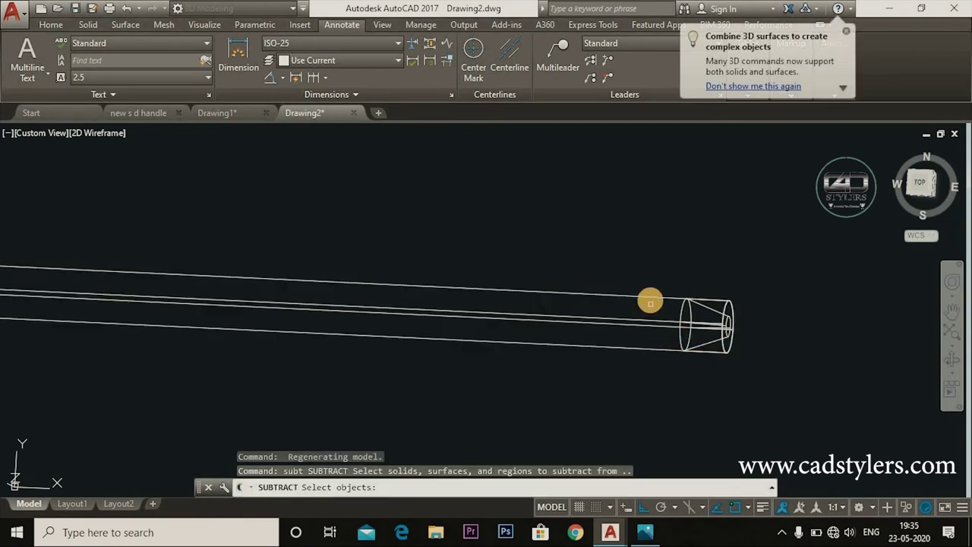
{"action": "left_click", "coordinate": [654, 327]}
{"action": "key", "text": "Return"}
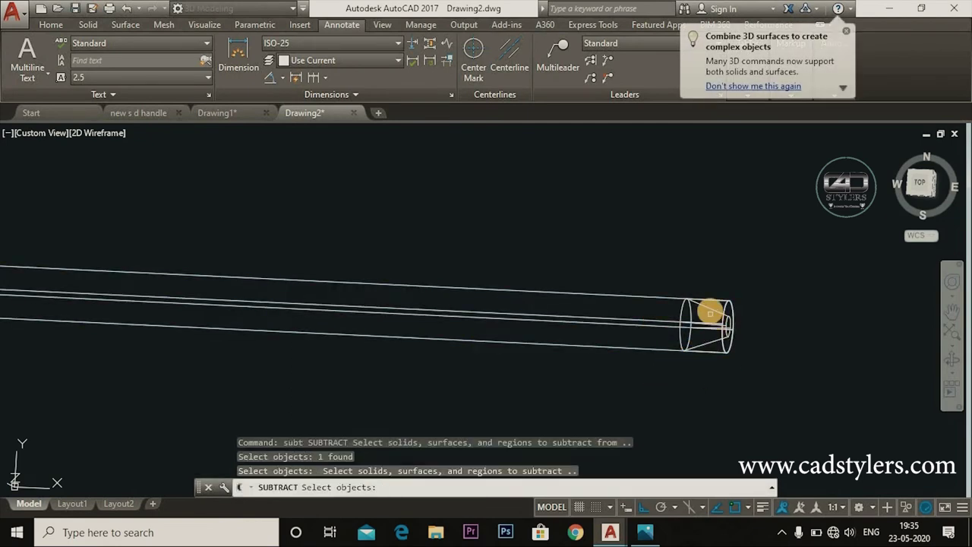
{"action": "left_click", "coordinate": [717, 299]}
{"action": "key", "text": "Return"}
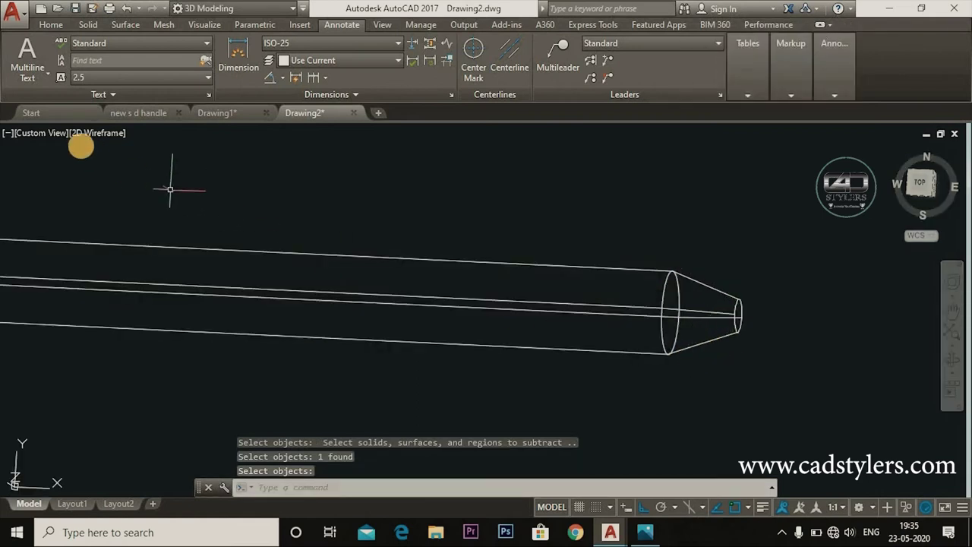
Switch the visual style to Shaded and orbit to view the tip end-on.
{"action": "left_click", "coordinate": [85, 132]}
{"action": "left_click", "coordinate": [124, 232]}
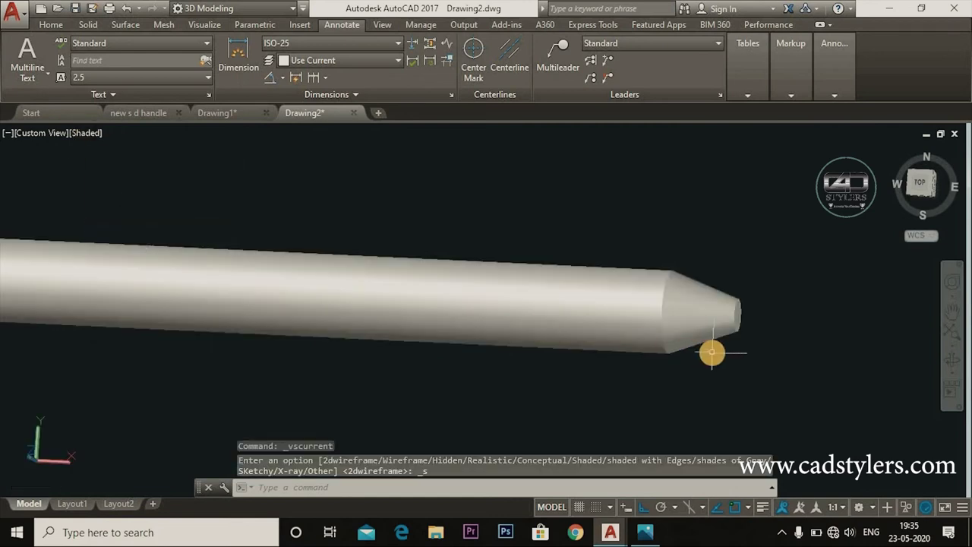
{"action": "scroll", "coordinate": [730, 358], "scroll_direction": "up", "scroll_amount": 2}
{"action": "mouse_move", "coordinate": [730, 358]}
{"action": "middle_mouse_down", "text": "ctrl+shift"}
{"action": "mouse_move", "coordinate": [742, 337]}
{"action": "mouse_move", "coordinate": [696, 341]}
{"action": "mouse_move", "coordinate": [774, 342]}
{"action": "mouse_move", "coordinate": [711, 364]}
{"action": "mouse_move", "coordinate": [592, 334]}
{"action": "middle_mouse_up", "text": "ctrl+shift"}
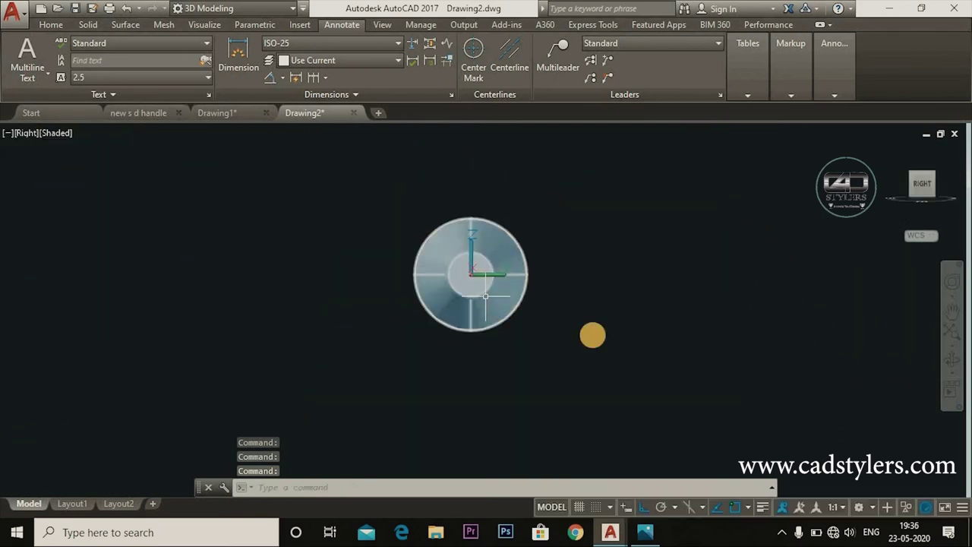
Zoom and pan the screwdriver reference drawing in Photos to its dimensioned views.
{"action": "left_click", "coordinate": [650, 533]}
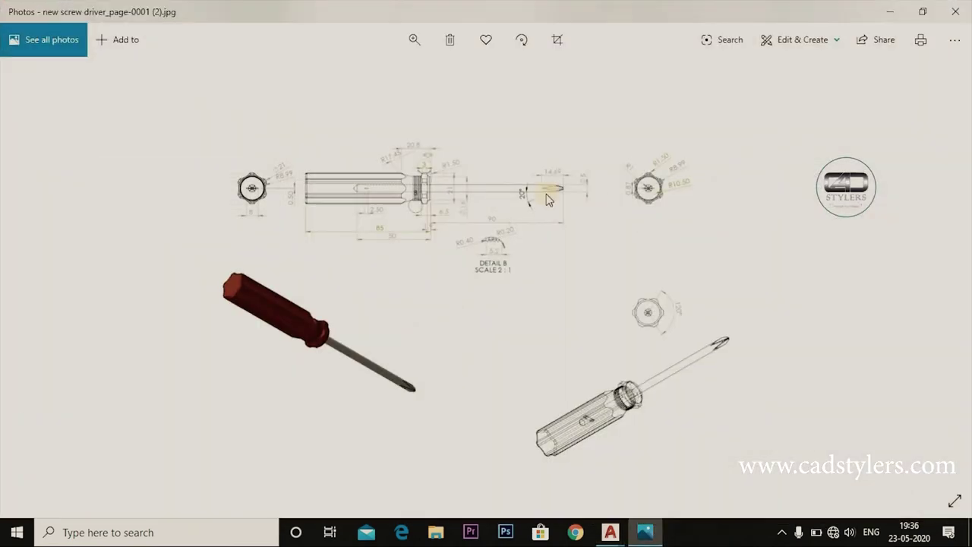
{"action": "scroll", "coordinate": [541, 197], "scroll_direction": "up", "scroll_amount": 2}
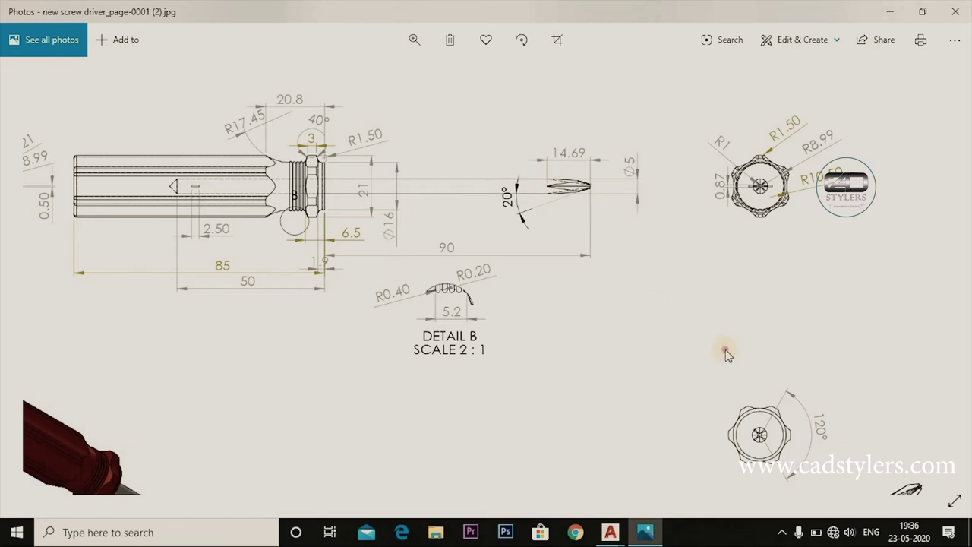
{"action": "left_click_drag", "start_coordinate": [725, 349], "coordinate": [705, 243]}
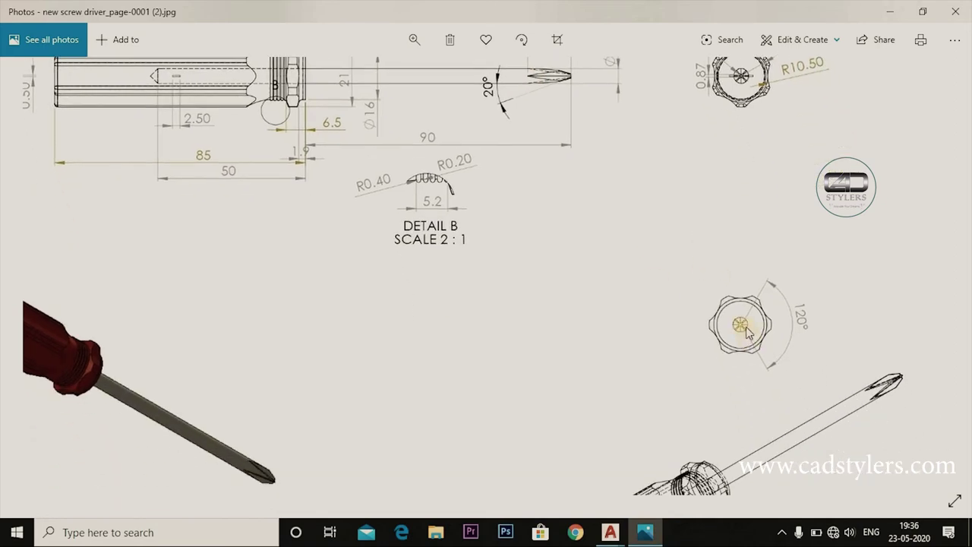
{"action": "scroll", "coordinate": [542, 167], "scroll_direction": "up", "scroll_amount": 2}
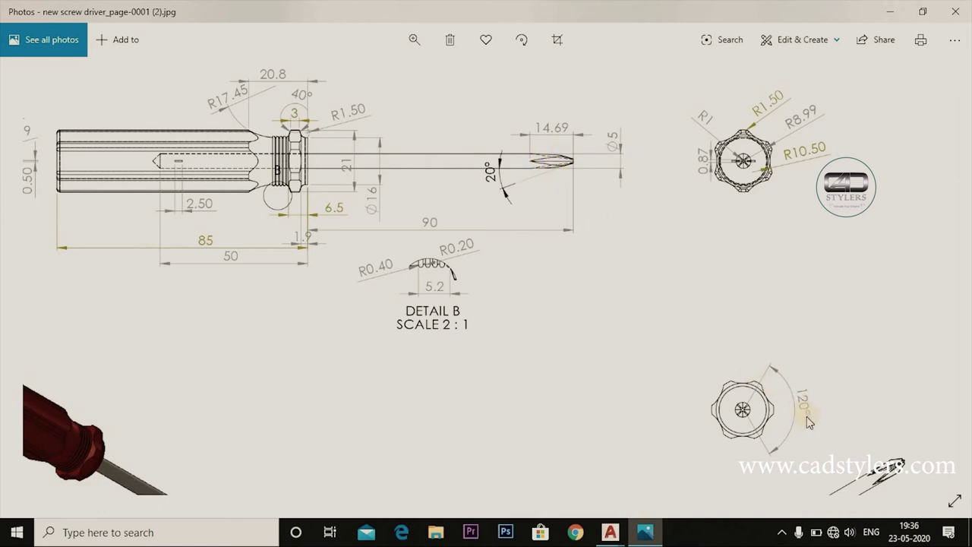
{"action": "scroll", "coordinate": [894, 406], "scroll_direction": "up", "scroll_amount": 1, "text": "ctrl"}
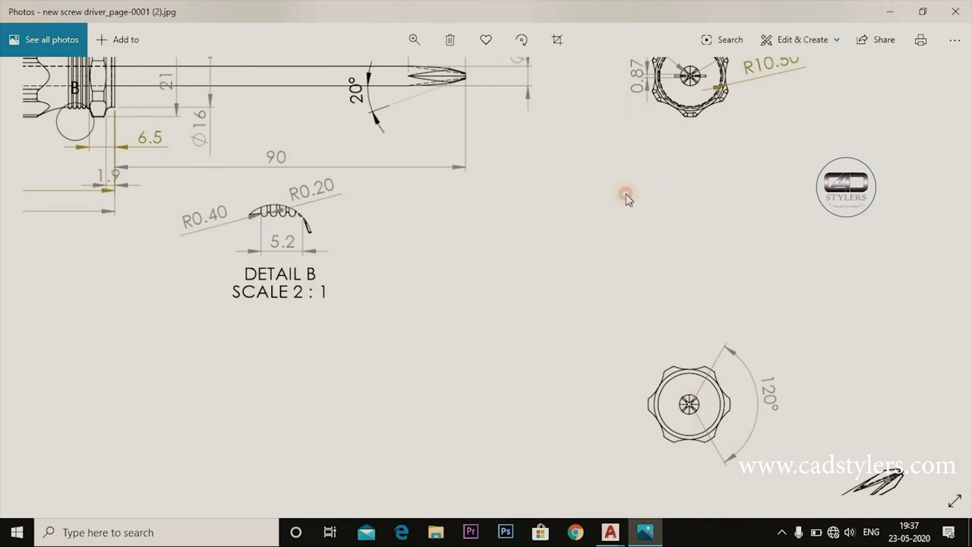
{"action": "scroll", "coordinate": [627, 198], "scroll_direction": "up", "scroll_amount": 1}
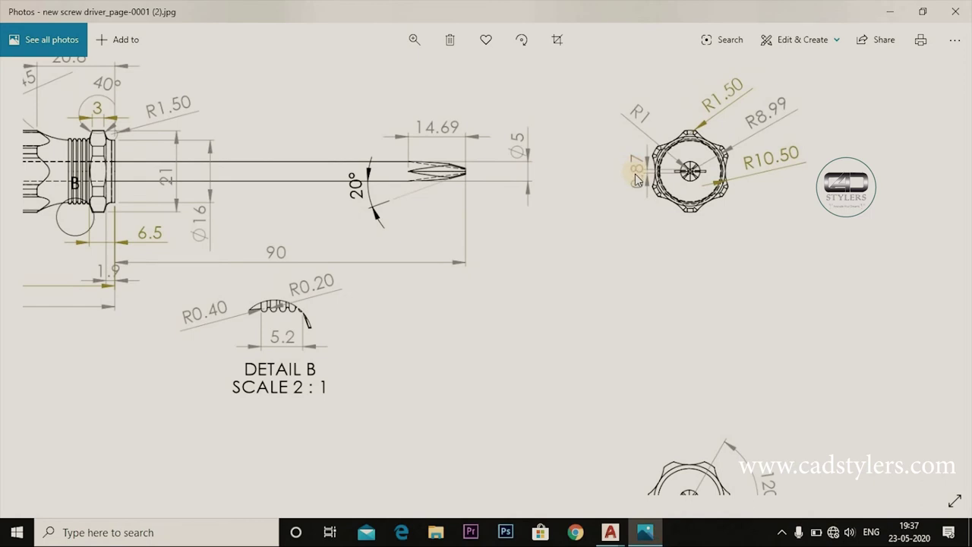
Calculate 0.87 ÷ 2 in Calculator, then minimize it.
{"action": "left_click", "coordinate": [231, 532]}
{"action": "type", "text": "calc"}
{"action": "key", "text": "Return"}
{"action": "type", "text": "0.87"}
{"action": "left_click", "coordinate": [660, 279]}
{"action": "type", "text": "2"}
{"action": "key", "text": "Return"}
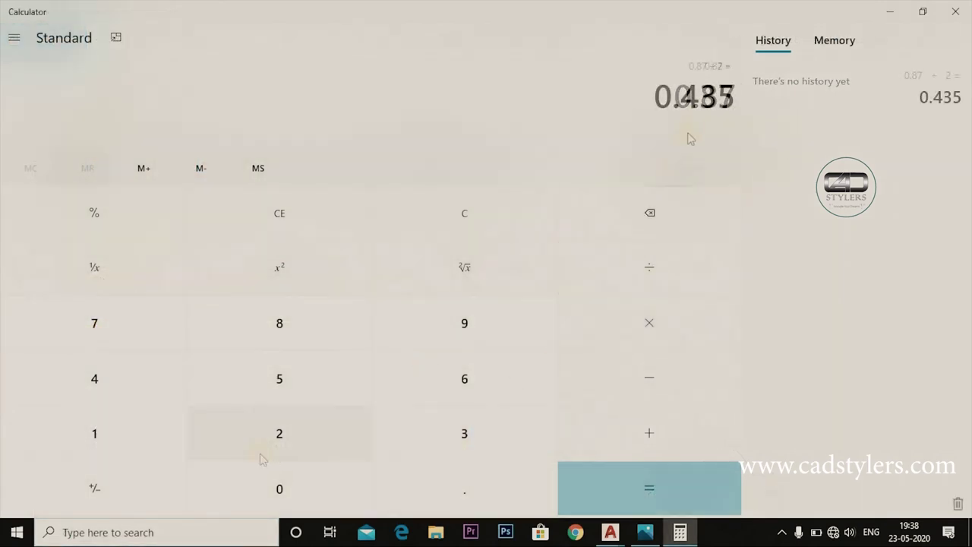
{"action": "left_click", "coordinate": [889, 11]}
Move the UCS origin to -140,0,0 so it sits at the shaft's left end.
{"action": "middle_click_drag", "start_coordinate": [708, 355], "coordinate": [629, 347]}
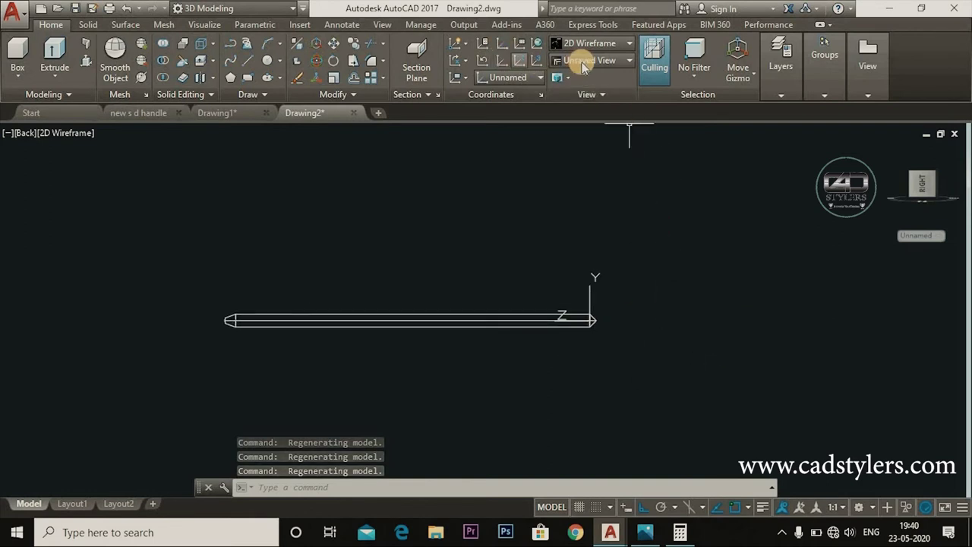
{"action": "left_click", "coordinate": [460, 78]}
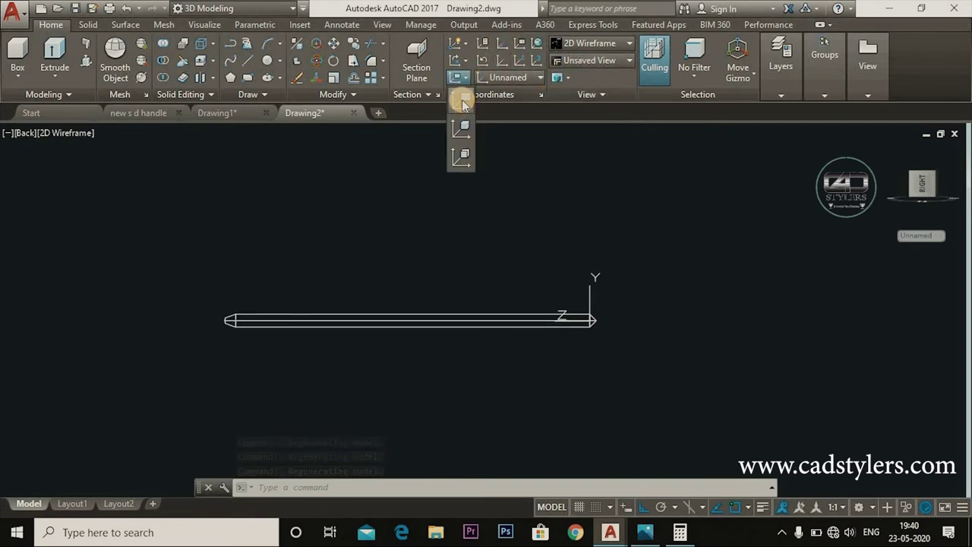
{"action": "left_click", "coordinate": [461, 99]}
{"action": "key", "text": "Escape"}
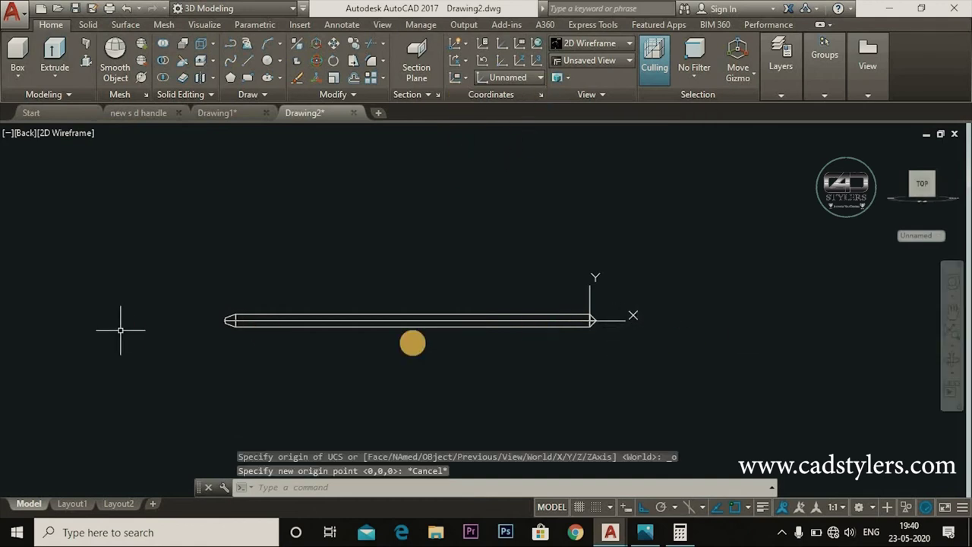
{"action": "left_click", "coordinate": [501, 61]}
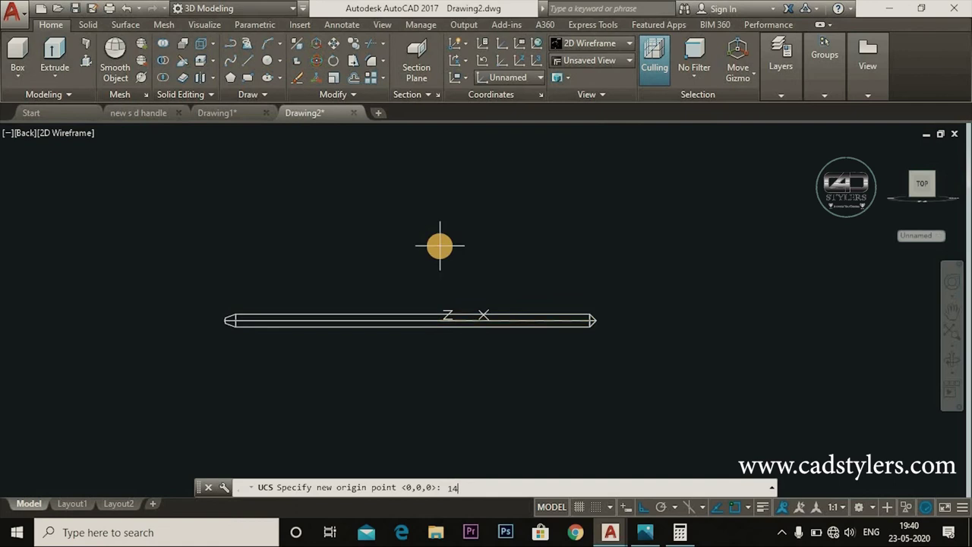
{"action": "type", "text": "0"}
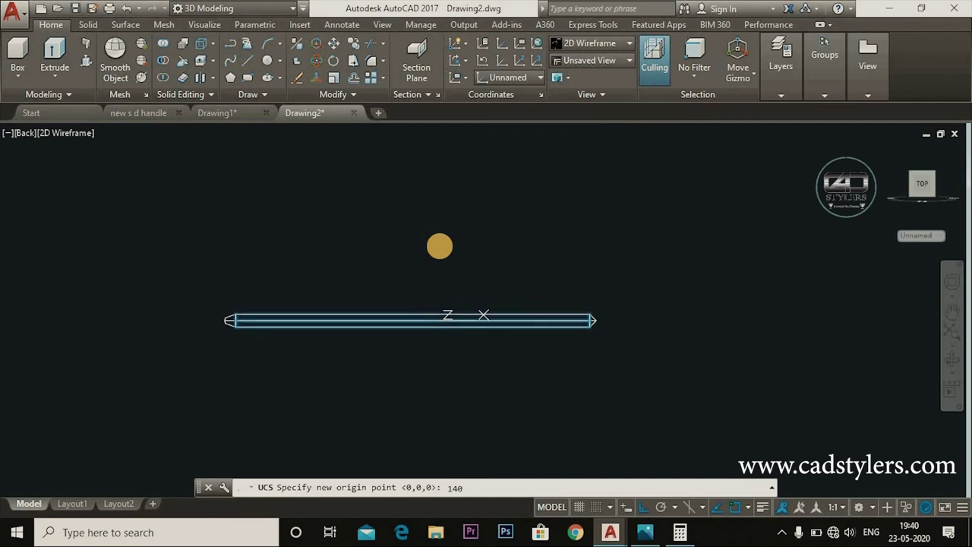
{"action": "type", "text": ",0,0"}
{"action": "key", "text": "Return"}
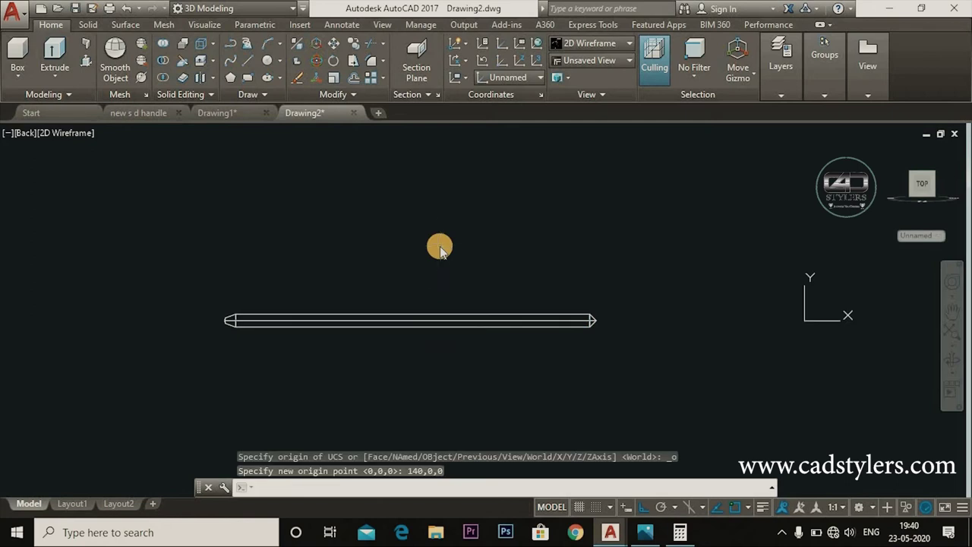
{"action": "key", "text": "ctrl+z"}
{"action": "left_click", "coordinate": [502, 62]}
{"action": "type", "text": "-14"}
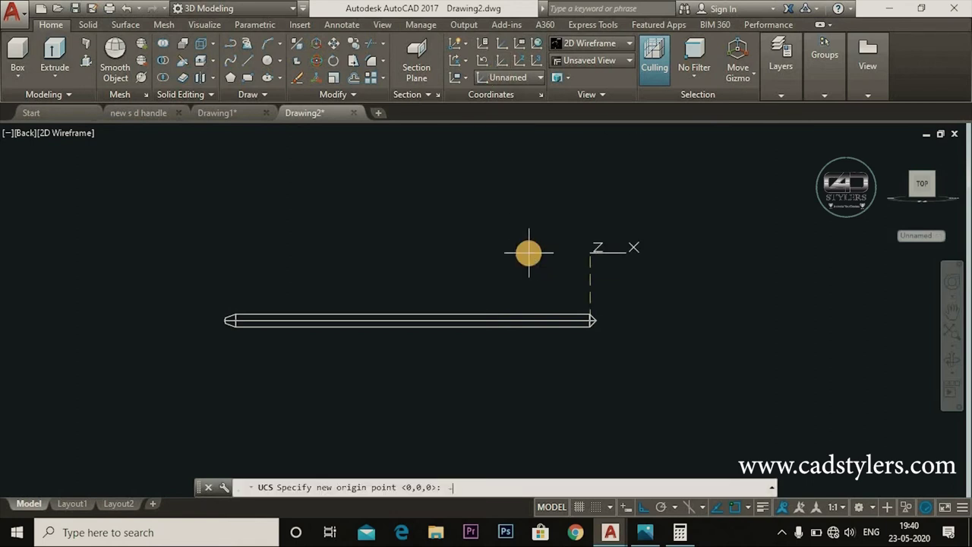
{"action": "type", "text": "0,0,0"}
{"action": "key", "text": "Return"}
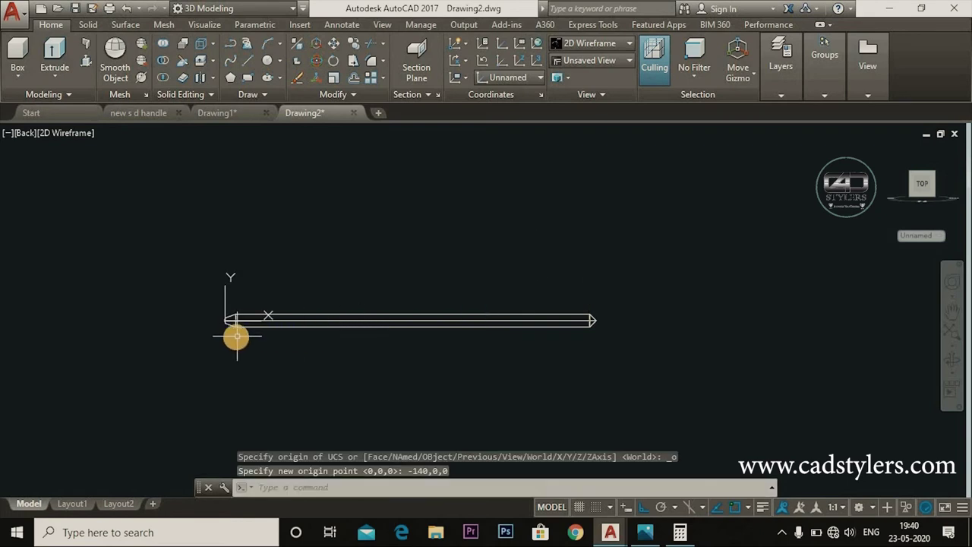
{"action": "mouse_move", "coordinate": [236, 340]}
{"action": "middle_mouse_down", "text": "shift"}
{"action": "mouse_move", "coordinate": [399, 351]}
{"action": "mouse_move", "coordinate": [410, 318]}
{"action": "middle_mouse_up", "text": "shift"}
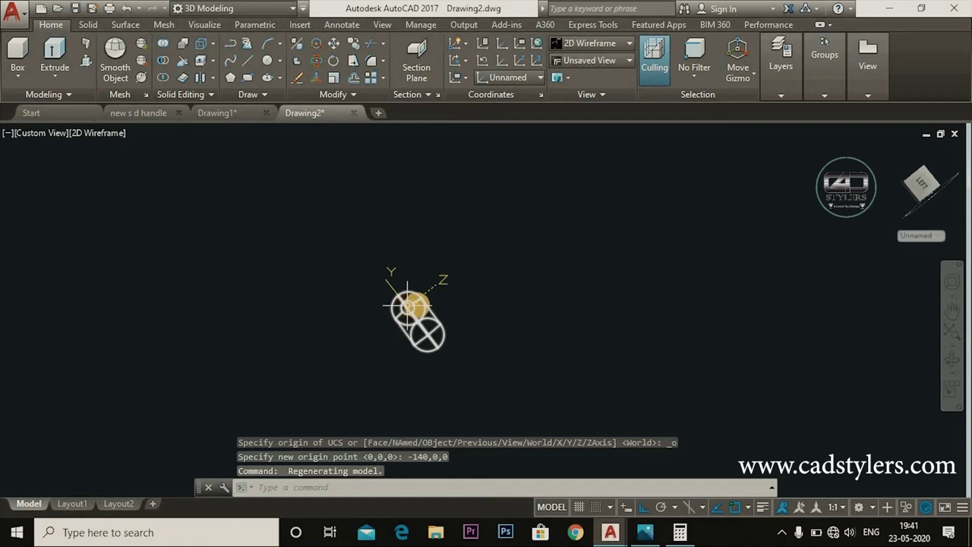
Switch to the Right view and align the UCS with the current view.
{"action": "scroll", "coordinate": [410, 311], "scroll_direction": "up", "scroll_amount": 5}
{"action": "left_click", "coordinate": [924, 188]}
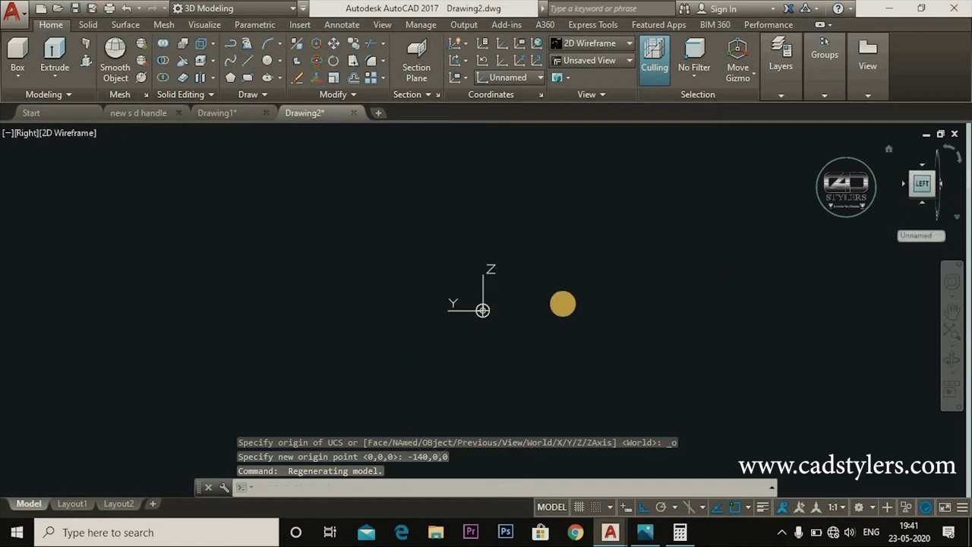
{"action": "left_click", "coordinate": [464, 77]}
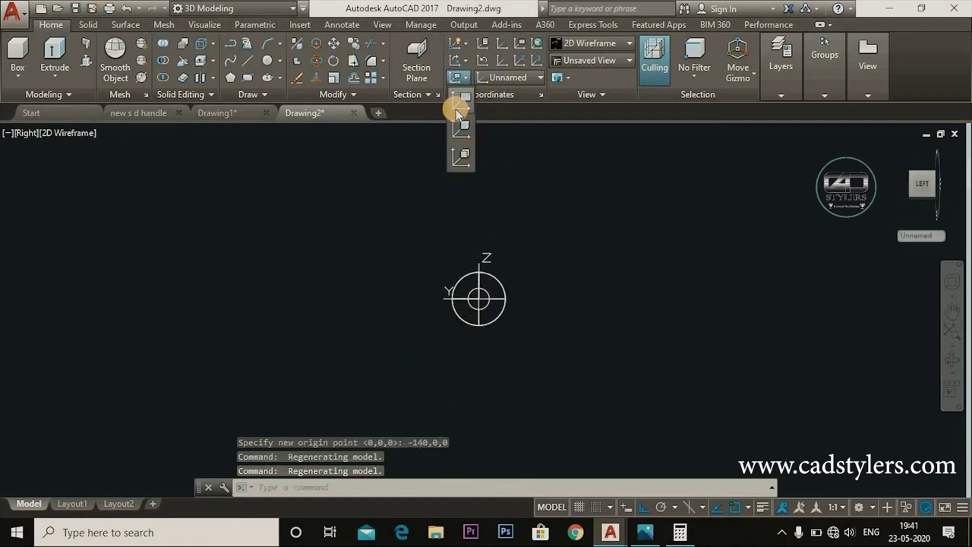
{"action": "left_click", "coordinate": [455, 112]}
{"action": "scroll", "coordinate": [546, 372], "scroll_direction": "up", "scroll_amount": 5}
{"action": "scroll", "coordinate": [585, 425], "scroll_direction": "down", "scroll_amount": 3}
Draw a line from 0,0 up to 0,.435, then 5 units at 30°.
{"action": "type", "text": "c"}
{"action": "key", "text": "Return"}
{"action": "key", "text": "Escape"}
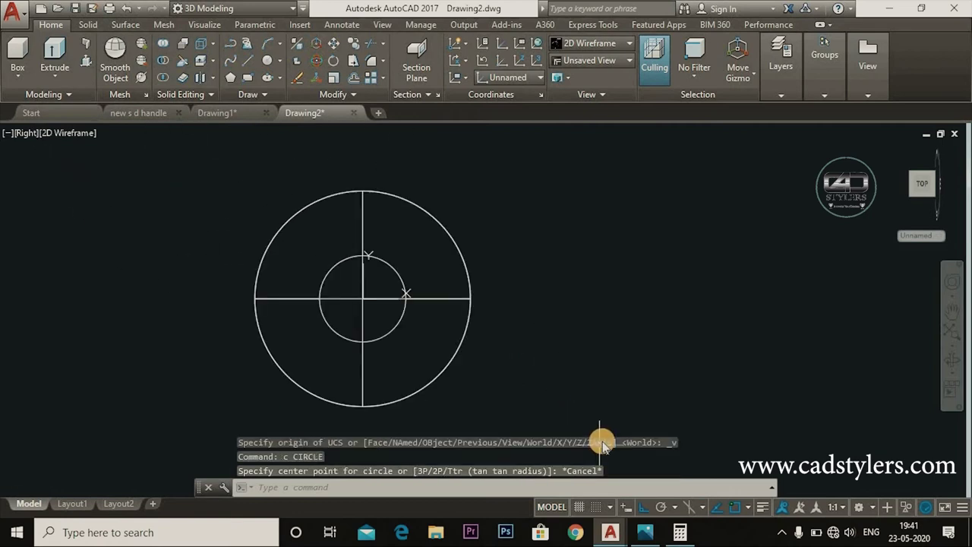
{"action": "type", "text": "l"}
{"action": "key", "text": "Return"}
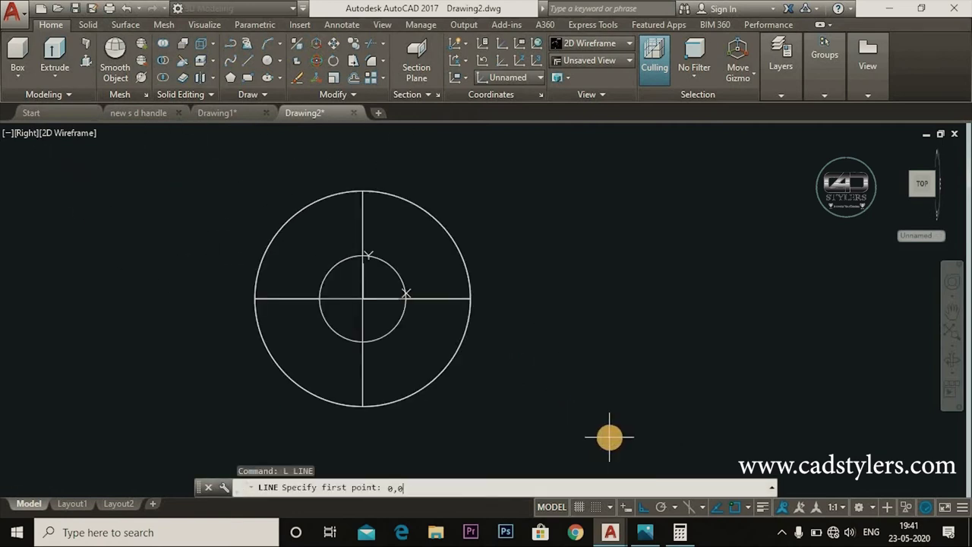
{"action": "key", "text": "Return"}
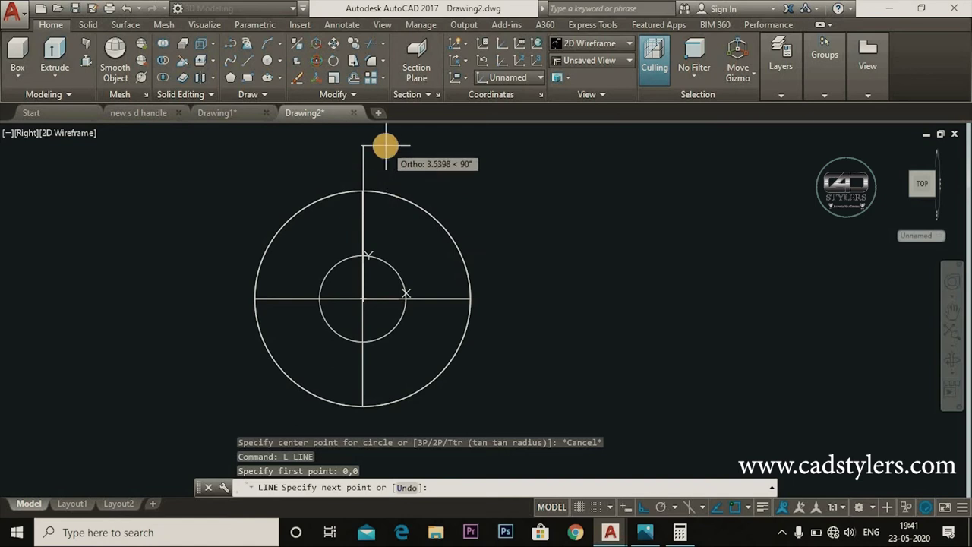
{"action": "type", "text": "0,.43"}
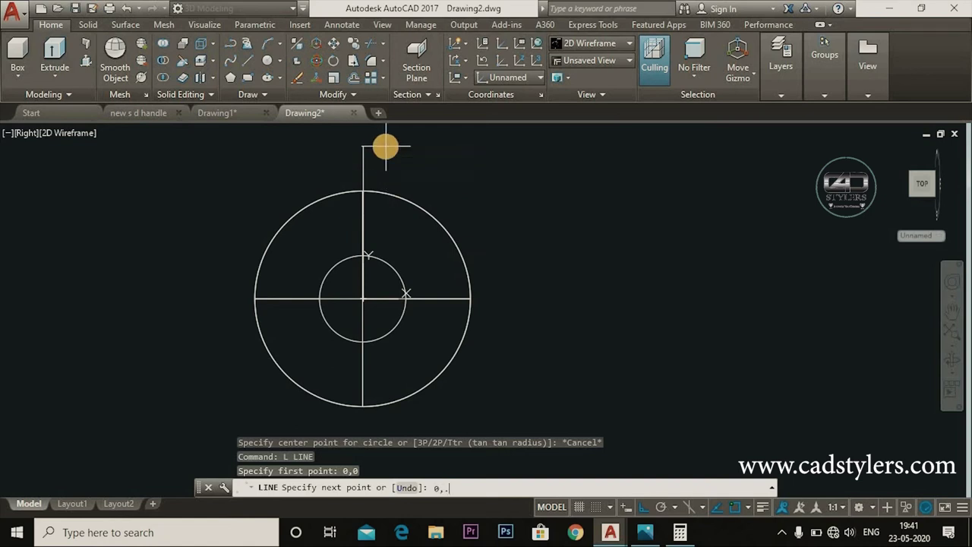
{"action": "type", "text": "5"}
{"action": "key", "text": "Return"}
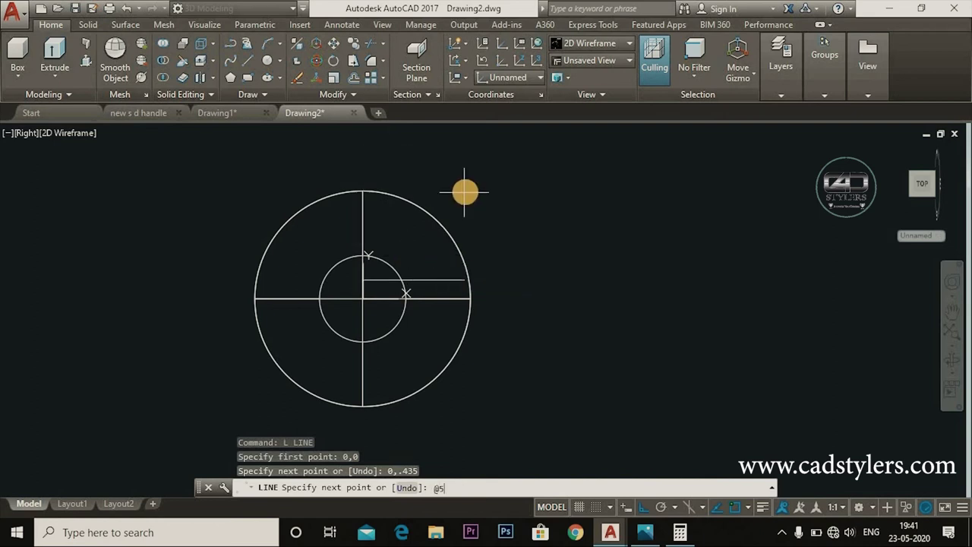
{"action": "type", "text": "<"}
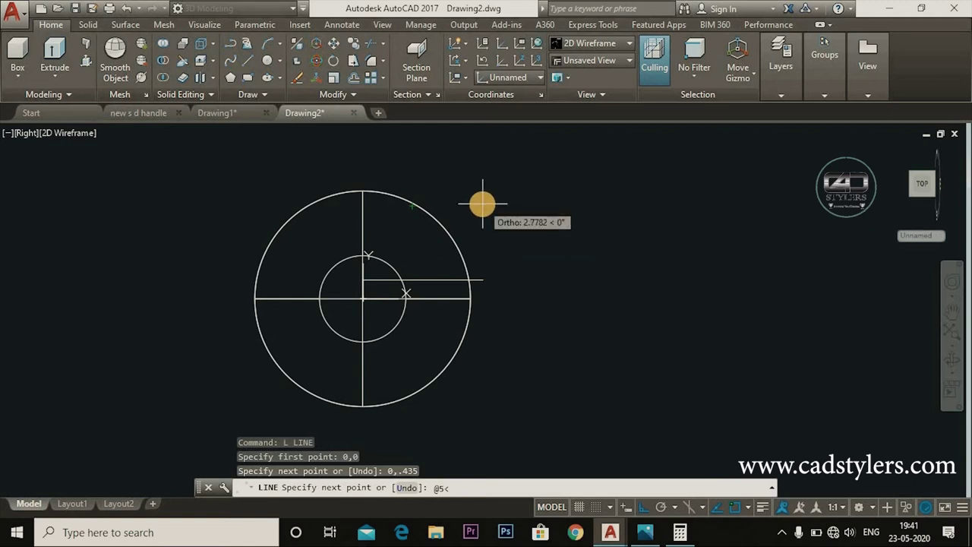
{"action": "type", "text": "30"}
{"action": "key", "text": "Return"}
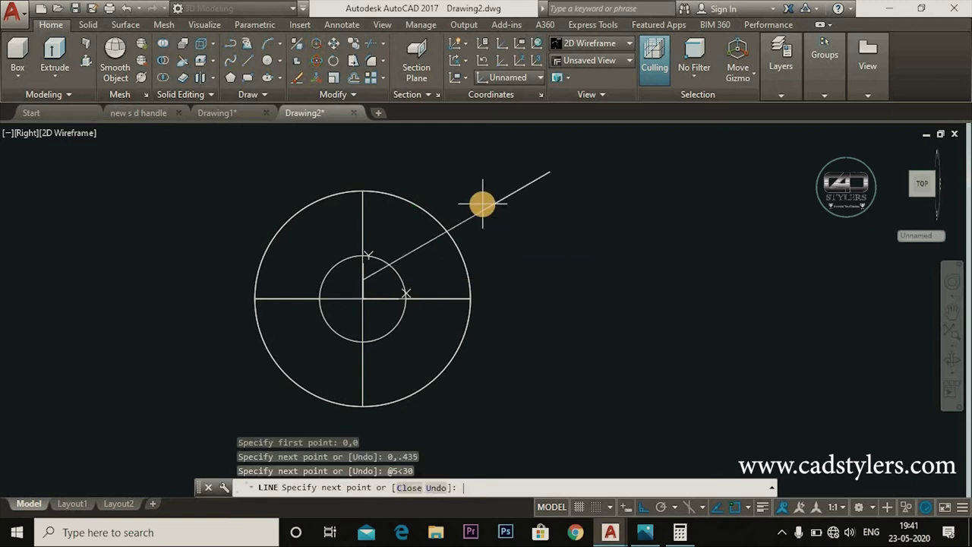
{"action": "key", "text": "Escape"}
Mirror the 30° line about the axis from 0,0 to 0,10, keeping the original.
{"action": "type", "text": "mi"}
{"action": "key", "text": "Return"}
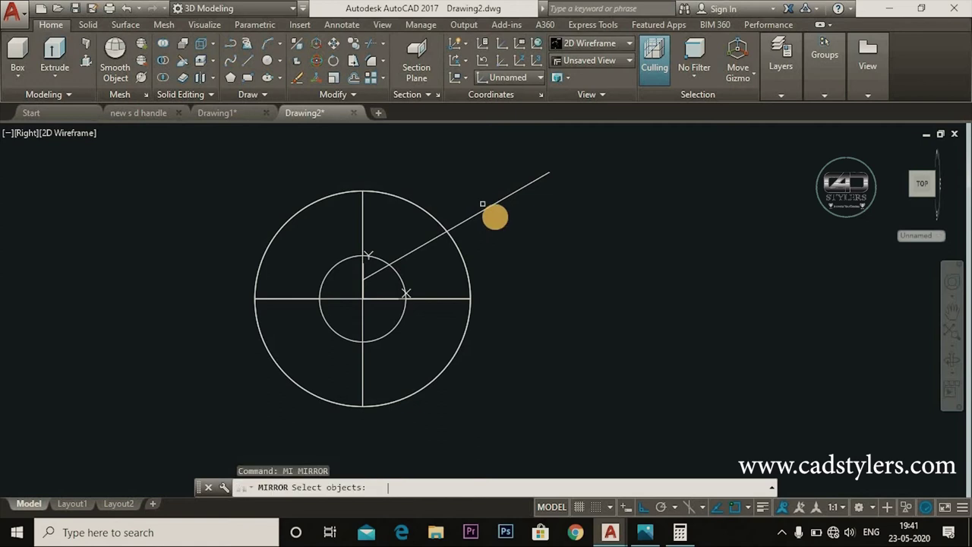
{"action": "left_click", "coordinate": [493, 204]}
{"action": "right_click", "coordinate": [493, 204]}
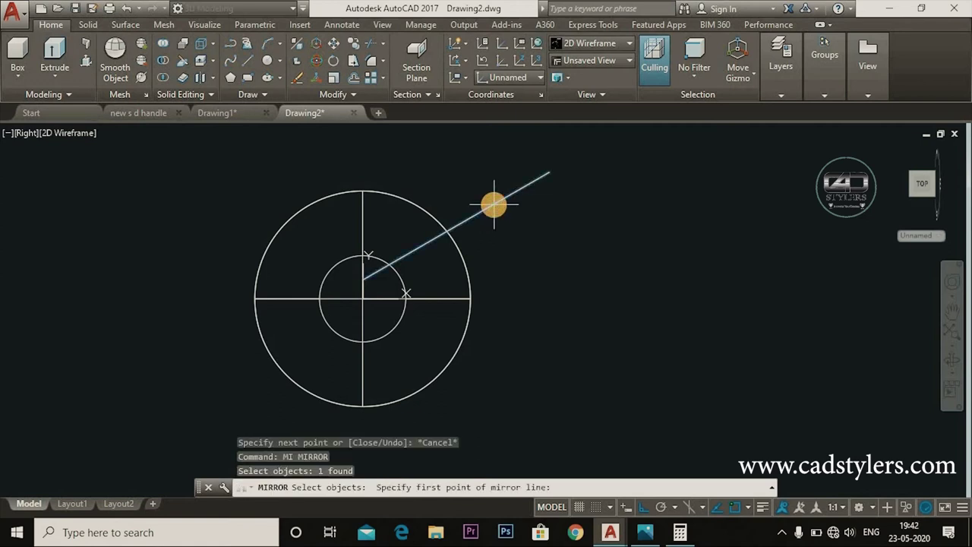
{"action": "type", "text": "0,"}
{"action": "key", "text": "Return"}
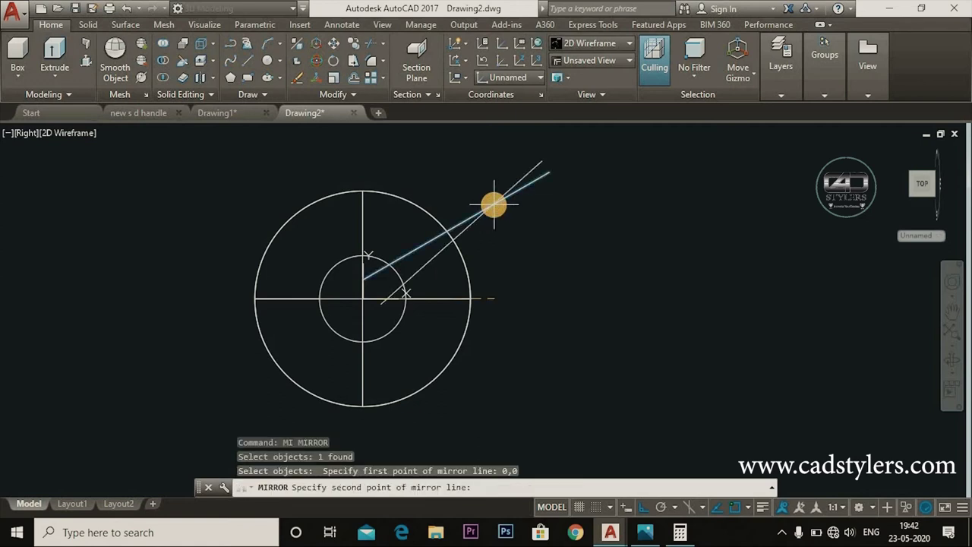
{"action": "type", "text": ",10"}
{"action": "key", "text": "Return"}
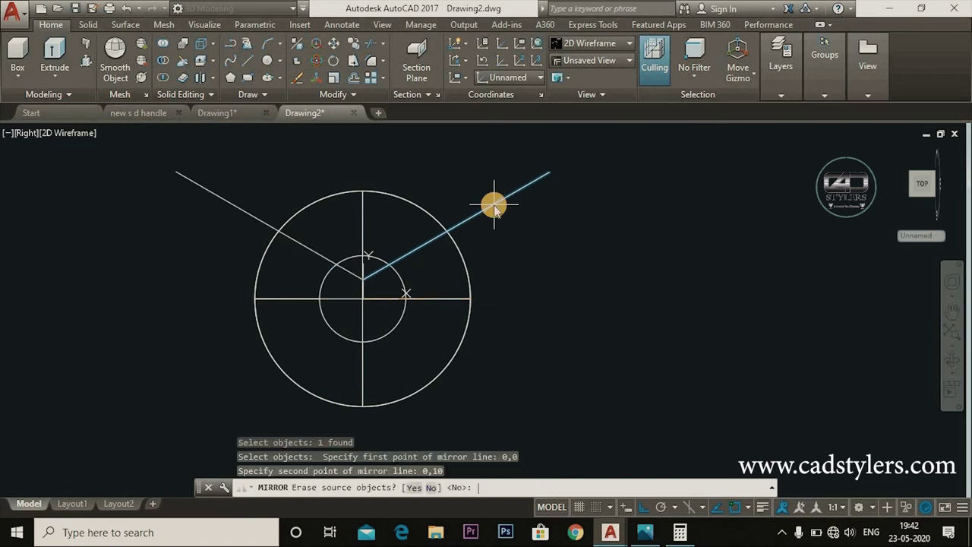
{"action": "key", "text": "Return"}
{"action": "key", "text": "Escape"}
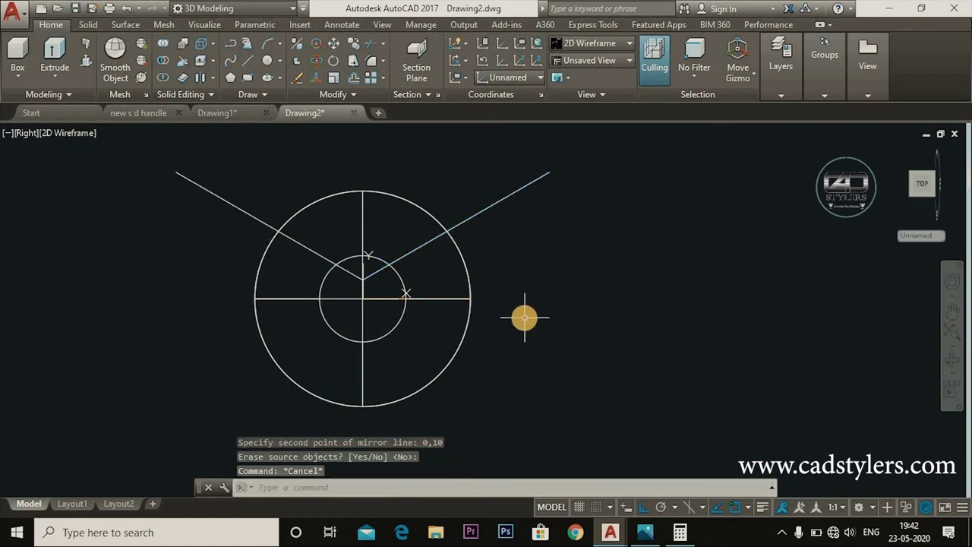
{"action": "scroll", "coordinate": [524, 318], "scroll_direction": "down", "scroll_amount": 2}
{"action": "mouse_move", "coordinate": [530, 311]}
{"action": "middle_mouse_down", "text": "shift"}
{"action": "mouse_move", "coordinate": [581, 335]}
{"action": "mouse_move", "coordinate": [643, 336]}
{"action": "middle_mouse_up", "text": "shift"}
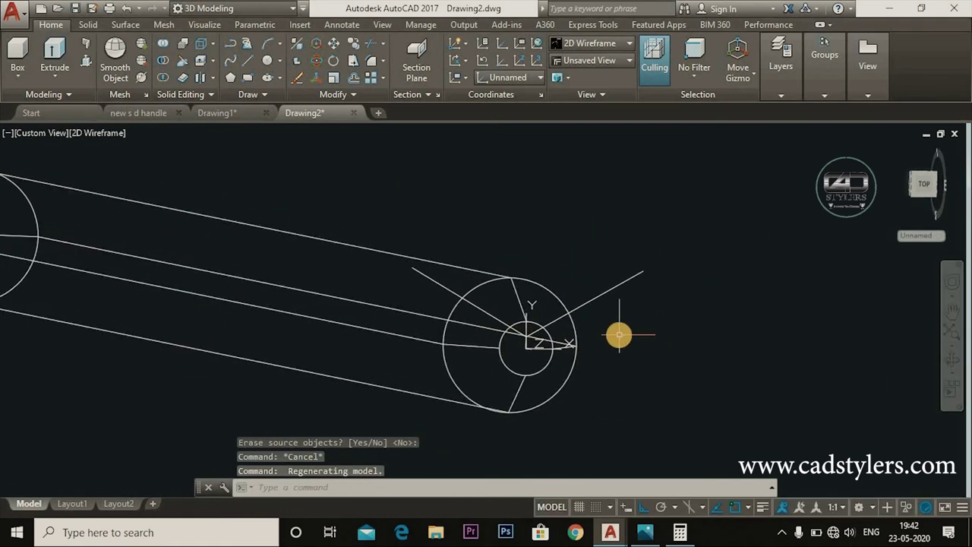
Draw a line joining the outer ends of the two angled lines.
{"action": "type", "text": "l"}
{"action": "key", "text": "Return"}
{"action": "left_click", "coordinate": [412, 267]}
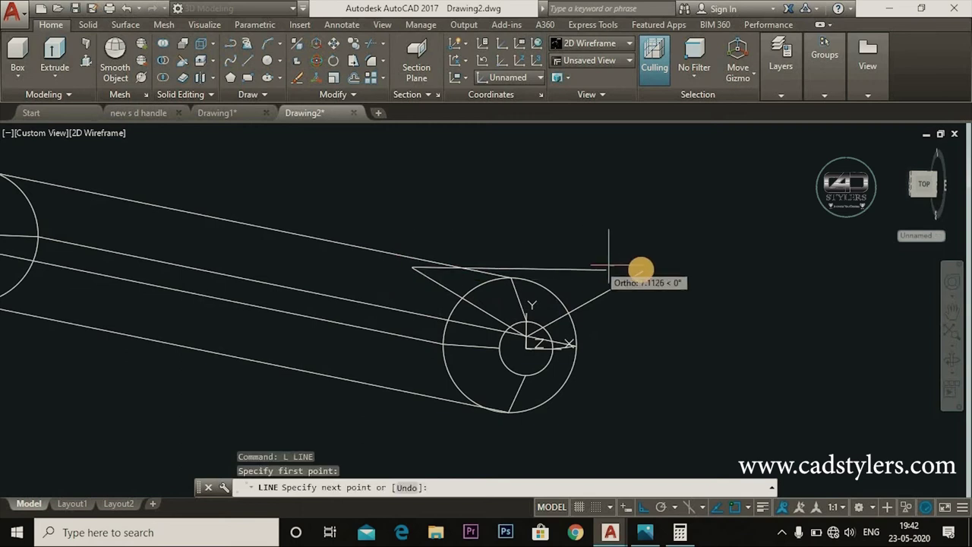
{"action": "left_click", "coordinate": [640, 268]}
{"action": "key", "text": "Escape"}
{"action": "mouse_move", "coordinate": [642, 271]}
{"action": "middle_mouse_down", "text": "shift"}
{"action": "mouse_move", "coordinate": [685, 326]}
{"action": "mouse_move", "coordinate": [654, 329]}
{"action": "middle_mouse_up", "text": "shift"}
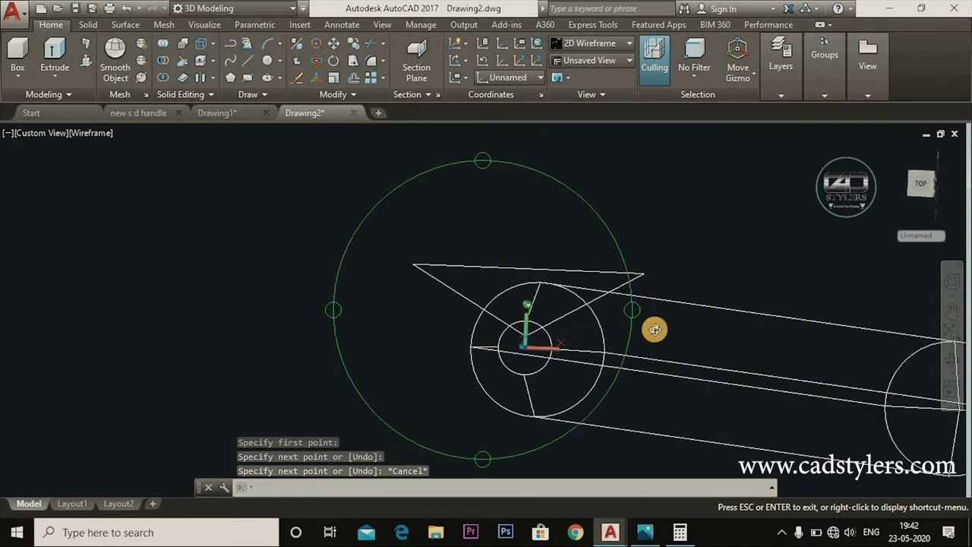
{"action": "scroll", "coordinate": [531, 326], "scroll_direction": "up", "scroll_amount": 5}
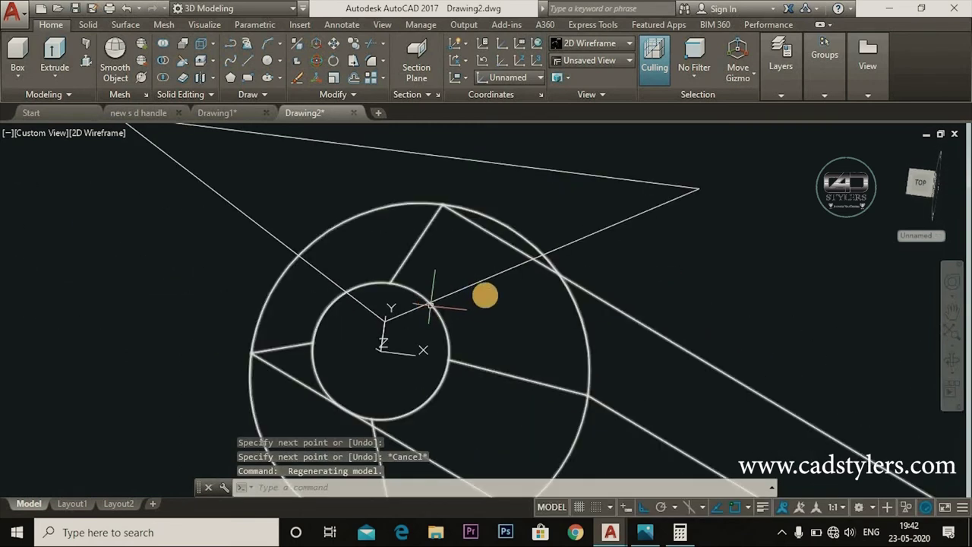
{"action": "scroll", "coordinate": [486, 278], "scroll_direction": "down", "scroll_amount": 3}
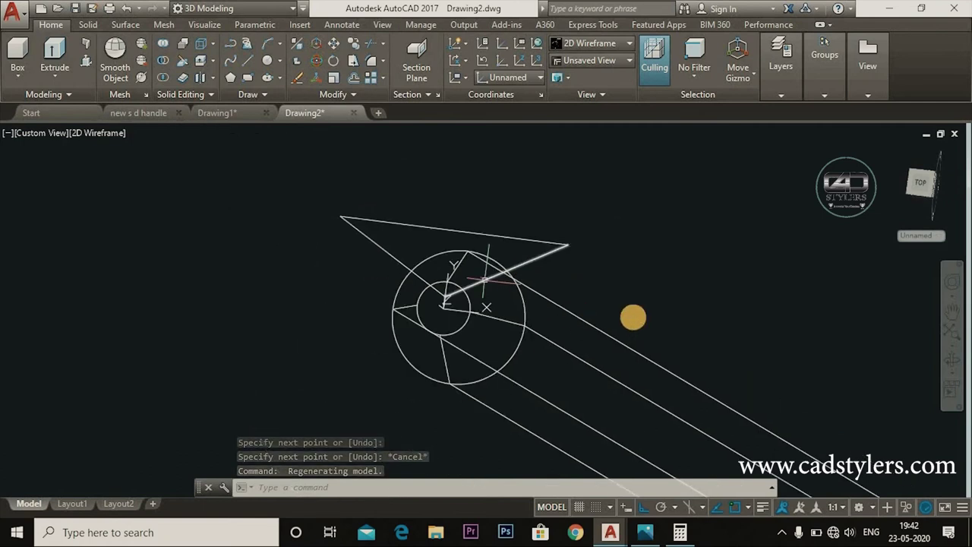
Switch to the Bottom view and zoom in on the cone tip.
{"action": "left_click", "coordinate": [922, 200]}
{"action": "left_click", "coordinate": [933, 142]}
{"action": "scroll", "coordinate": [68, 299], "scroll_direction": "up", "scroll_amount": 4}
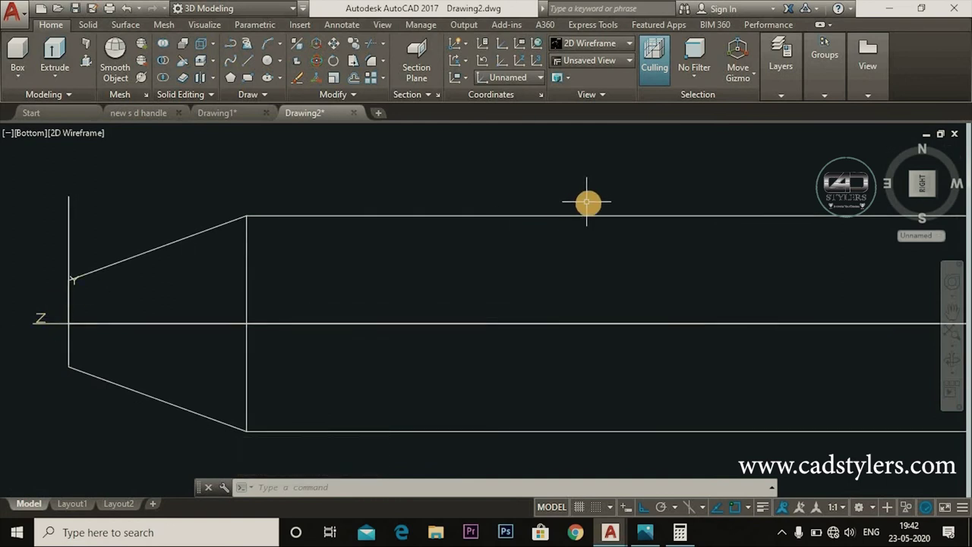
{"action": "type", "text": "l"}
{"action": "key", "text": "Return"}
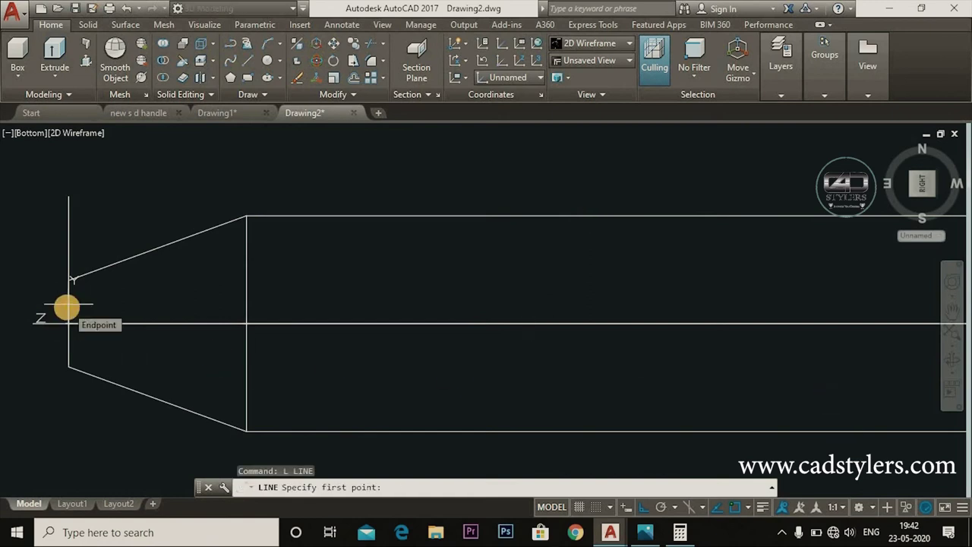
{"action": "left_click", "coordinate": [71, 279]}
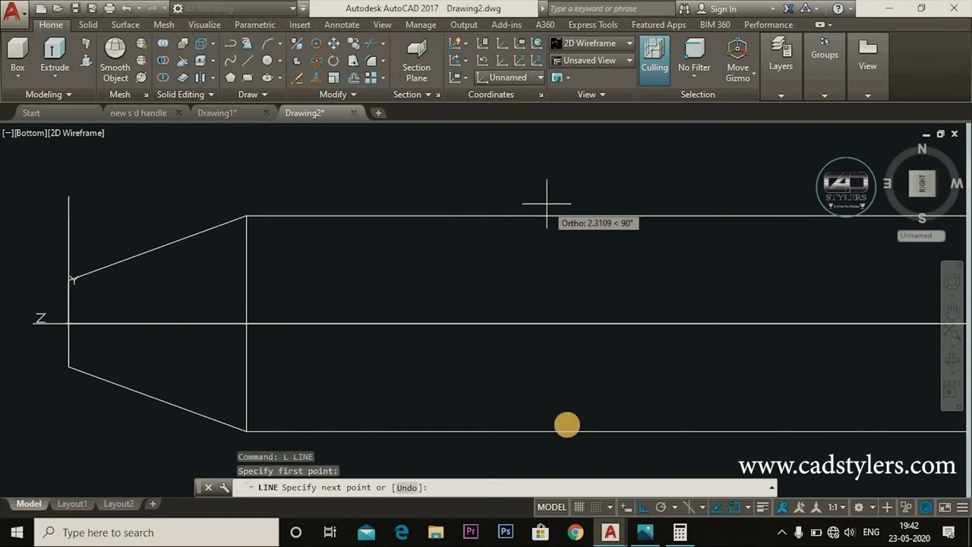
{"action": "left_click", "coordinate": [672, 513]}
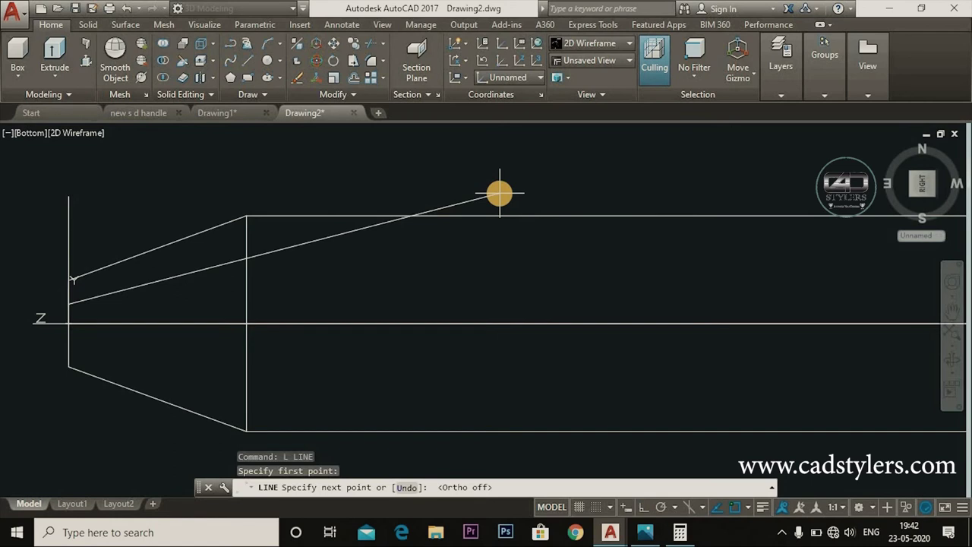
{"action": "key", "text": "Escape"}
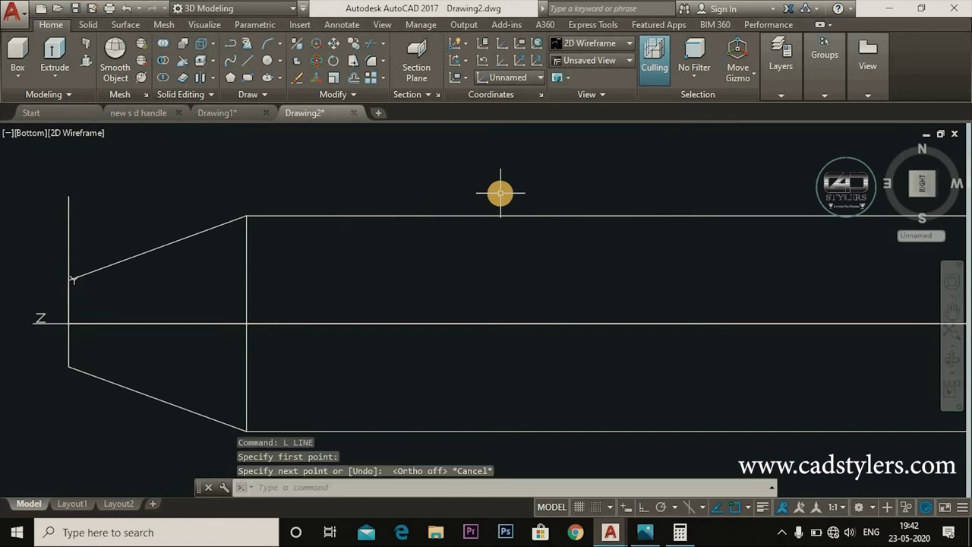
{"action": "left_click", "coordinate": [644, 532]}
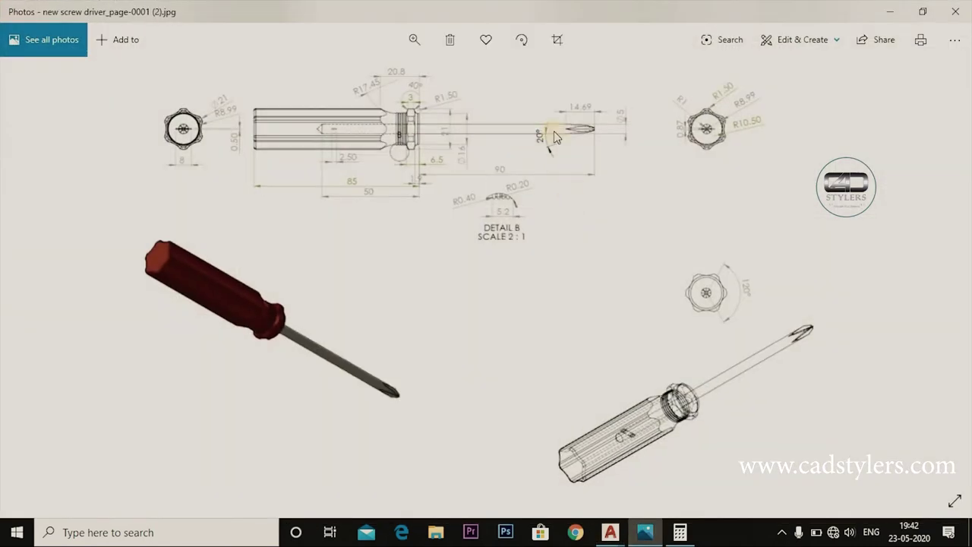
{"action": "scroll", "coordinate": [558, 125], "scroll_direction": "up", "scroll_amount": 3}
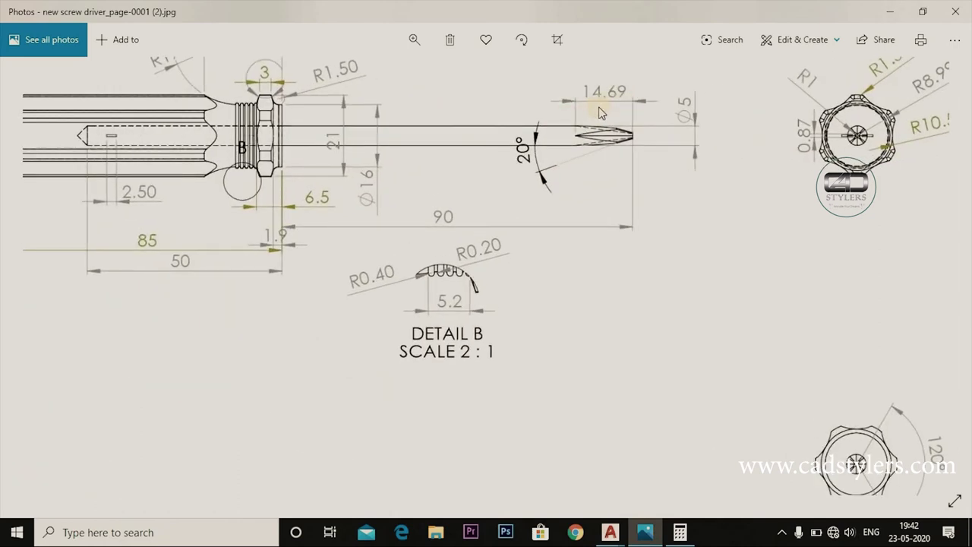
{"action": "left_click", "coordinate": [643, 533]}
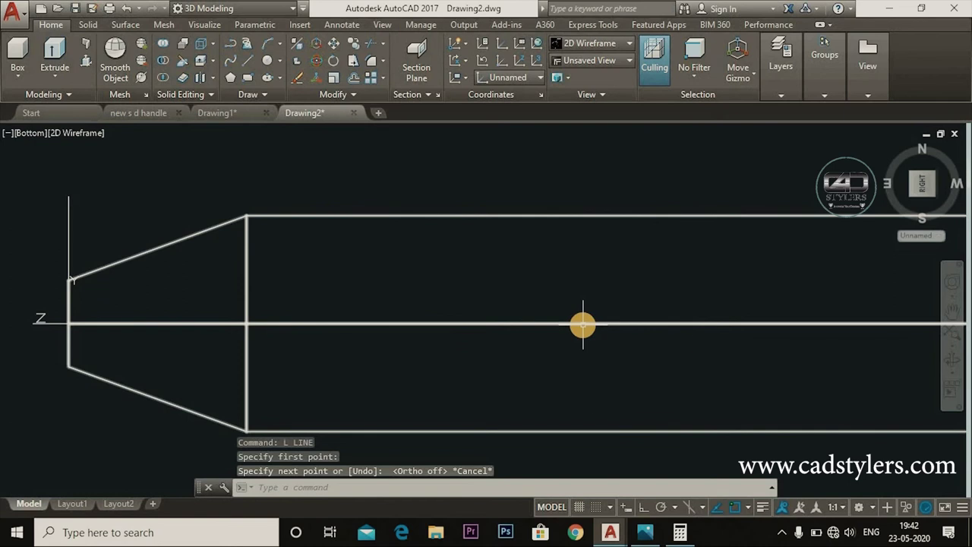
Draw a vertical construction line upward from the cone tip with Ortho on.
{"action": "type", "text": "l"}
{"action": "key", "text": "Return"}
{"action": "left_click", "coordinate": [367, 262]}
{"action": "key", "text": "F8"}
{"action": "left_click", "coordinate": [303, 186]}
{"action": "key", "text": "Escape"}
Offset a copy of the vertical line to the right.
{"action": "type", "text": "o"}
{"action": "key", "text": "Return"}
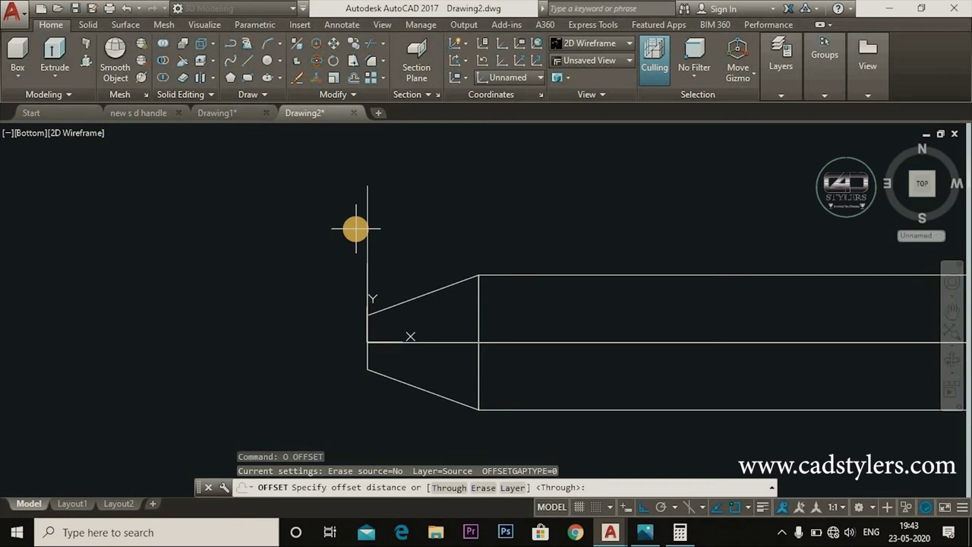
{"action": "type", "text": "4.69"}
{"action": "key", "text": "Return"}
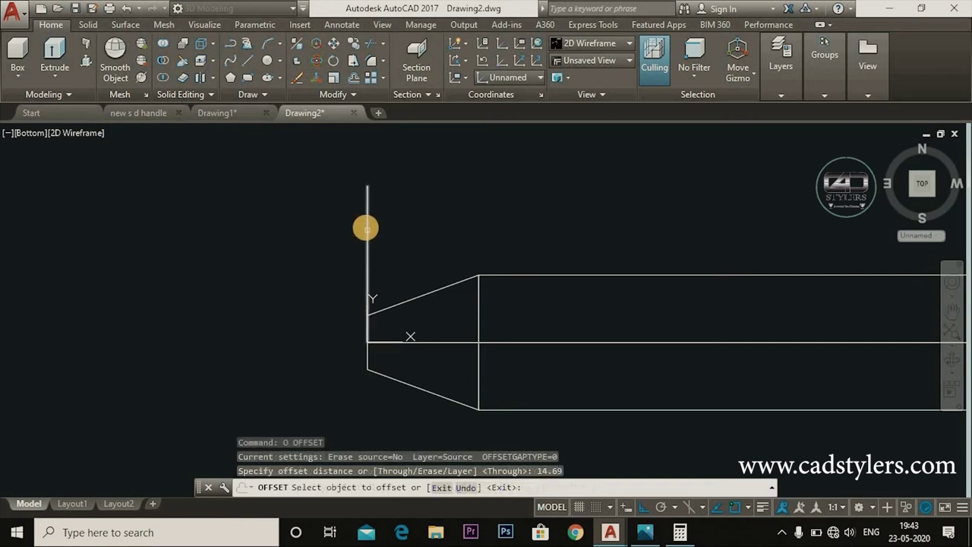
{"action": "left_click", "coordinate": [368, 228]}
{"action": "left_click", "coordinate": [454, 234]}
{"action": "middle_click_drag", "start_coordinate": [482, 262], "coordinate": [383, 270]}
{"action": "key", "text": "Escape"}
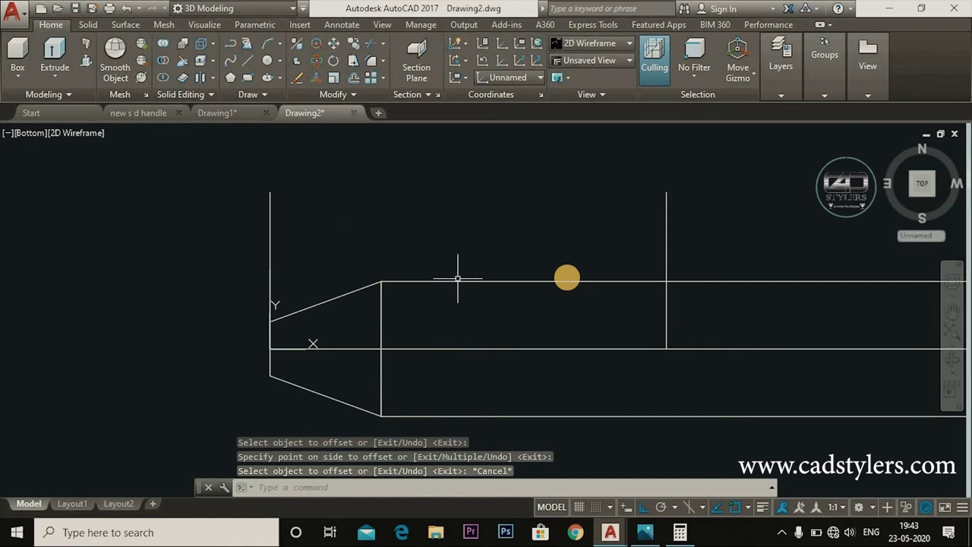
Draw a horizontal line from the slanted edge's corner and trim the vertical overhang above it.
{"action": "type", "text": "l"}
{"action": "key", "text": "Return"}
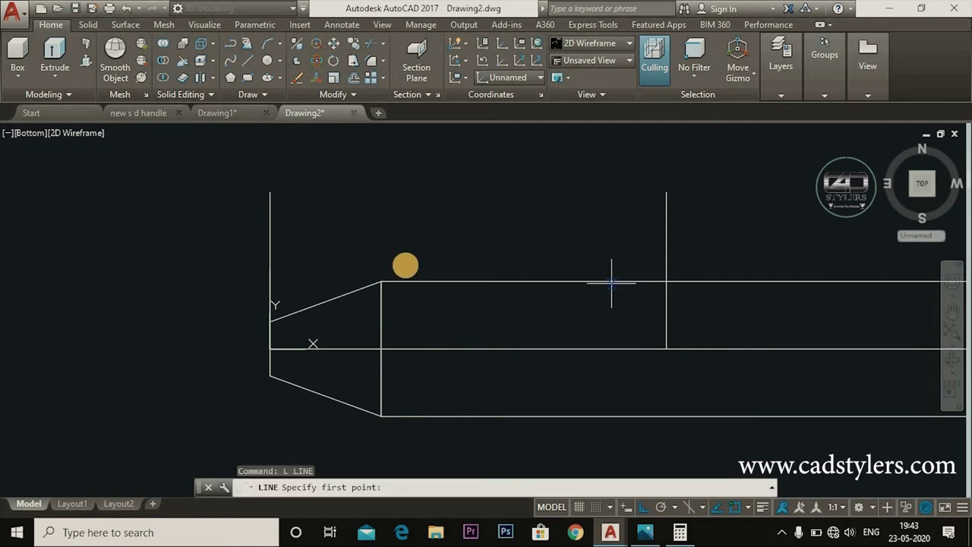
{"action": "left_click", "coordinate": [380, 281]}
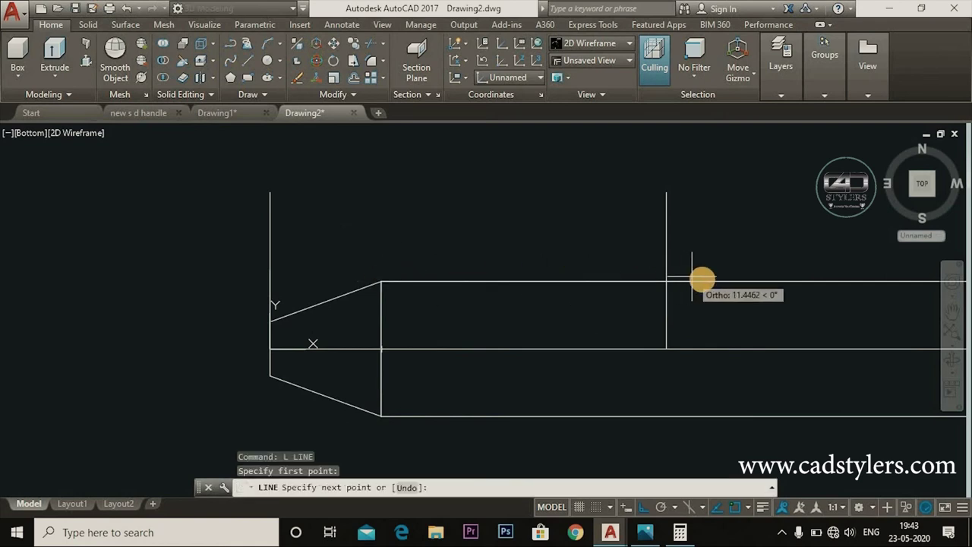
{"action": "left_click", "coordinate": [703, 281]}
{"action": "key", "text": "Escape"}
{"action": "type", "text": "tr"}
{"action": "key", "text": "Return"}
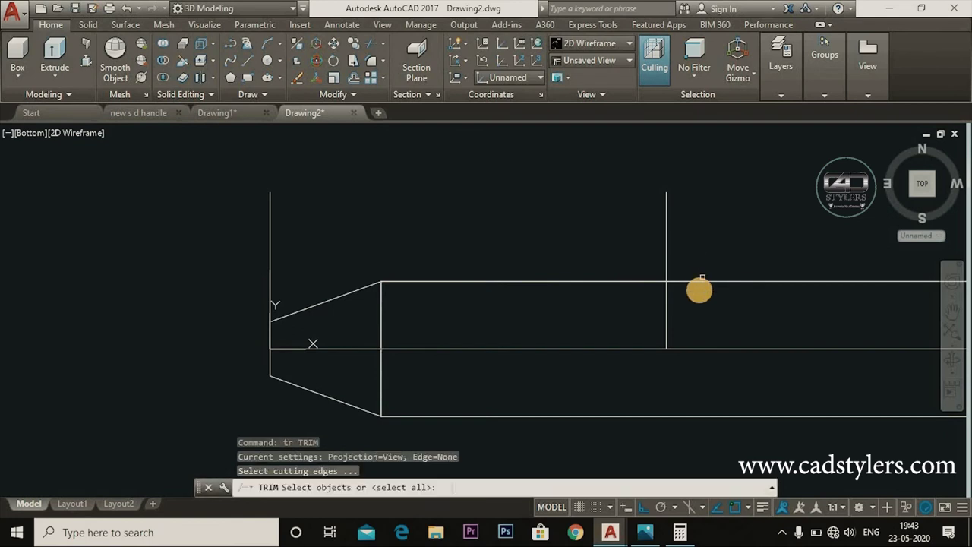
{"action": "key", "text": "Return"}
{"action": "left_click", "coordinate": [686, 283]}
{"action": "left_click", "coordinate": [666, 265]}
{"action": "key", "text": "Escape"}
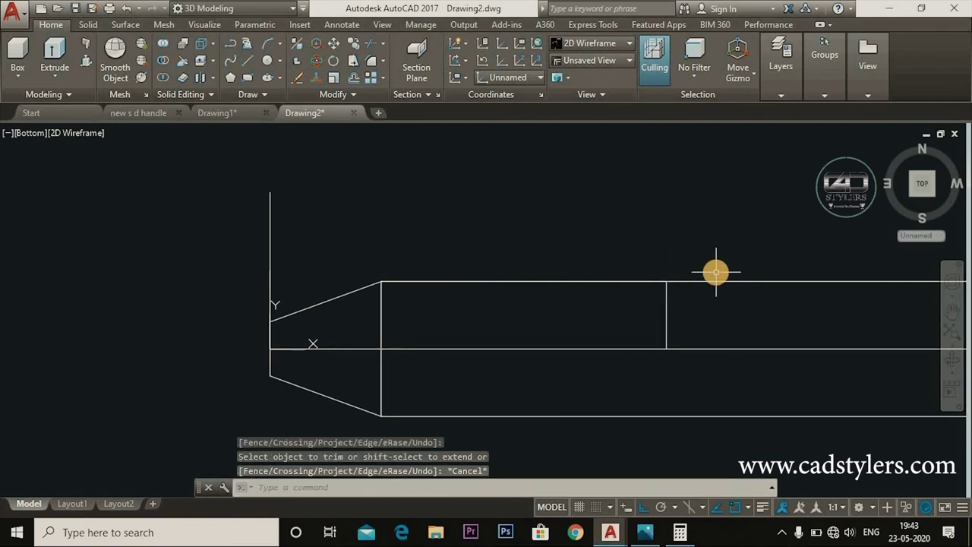
Erase the left vertical construction line.
{"action": "type", "text": "l"}
{"action": "key", "text": "Return"}
{"action": "key", "text": "Escape"}
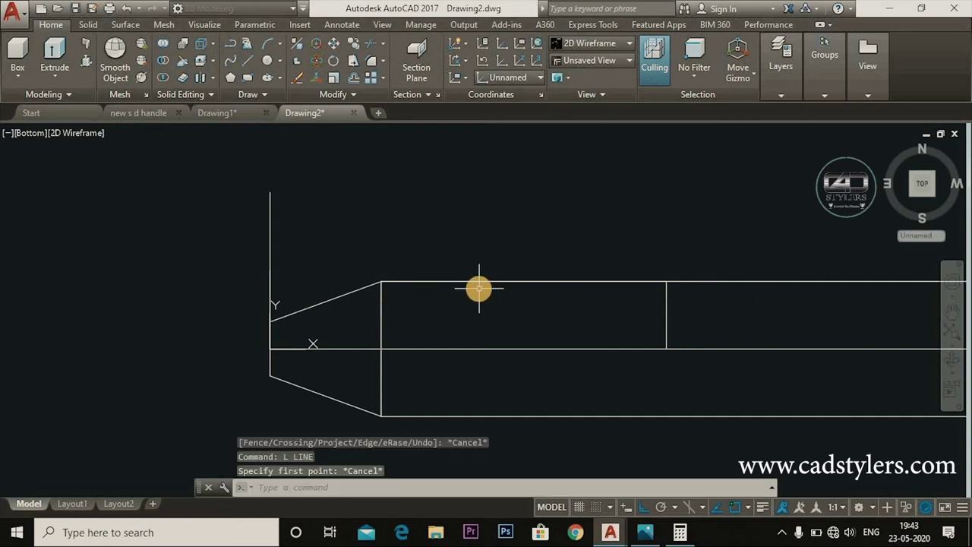
{"action": "left_click", "coordinate": [302, 214]}
{"action": "left_click", "coordinate": [199, 242]}
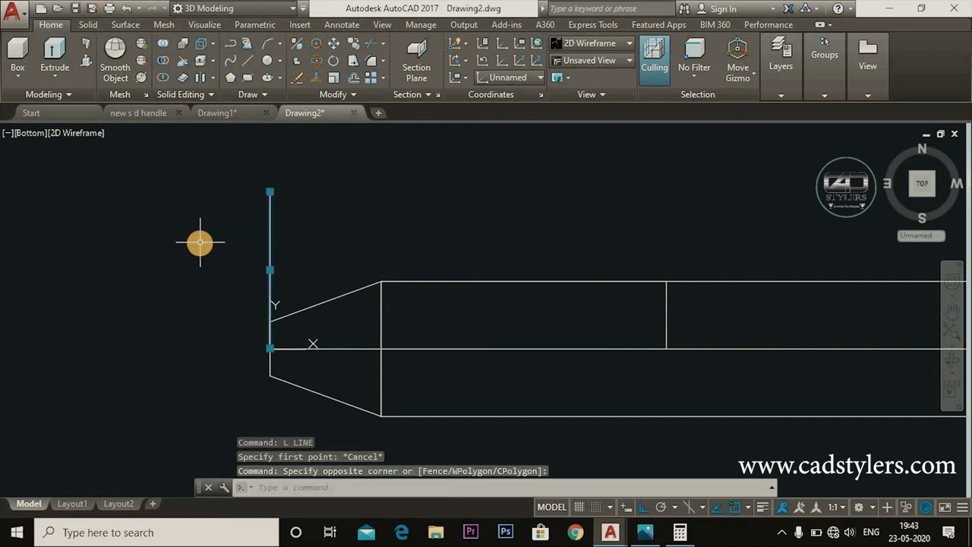
{"action": "key", "text": "Delete"}
Draw a diagonal line from the left vertex to the top line's endpoint using Endpoint snap.
{"action": "type", "text": "l"}
{"action": "key", "text": "Return"}
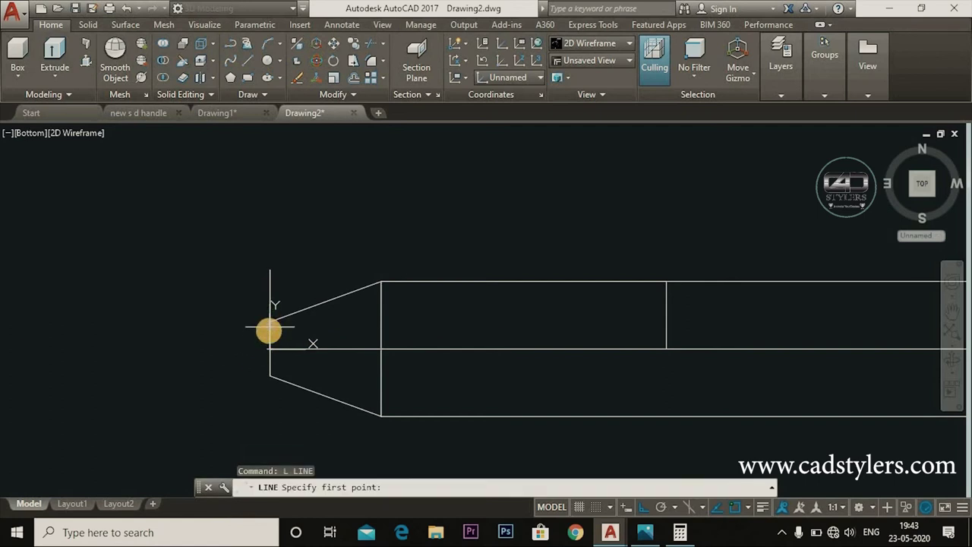
{"action": "left_click", "coordinate": [269, 336]}
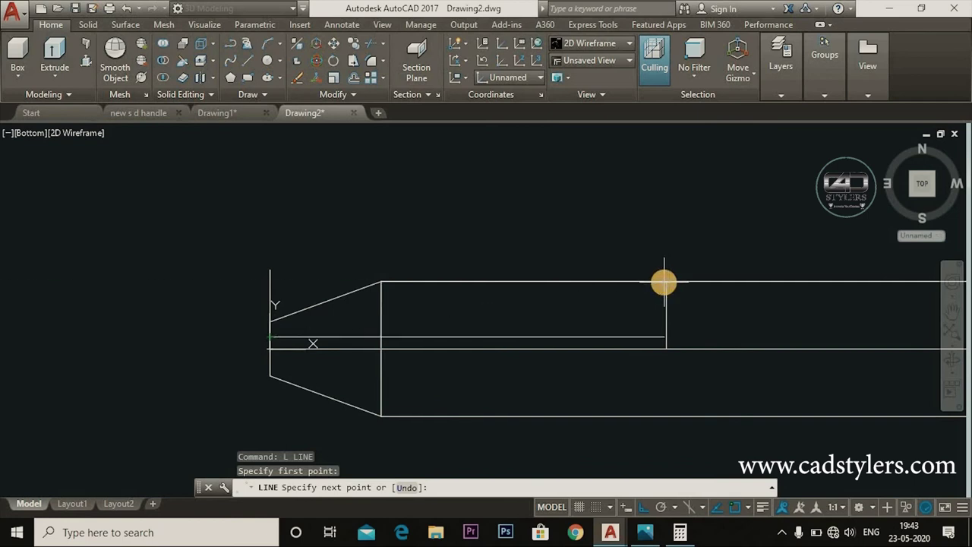
{"action": "scroll", "coordinate": [668, 283], "scroll_direction": "up", "scroll_amount": 5}
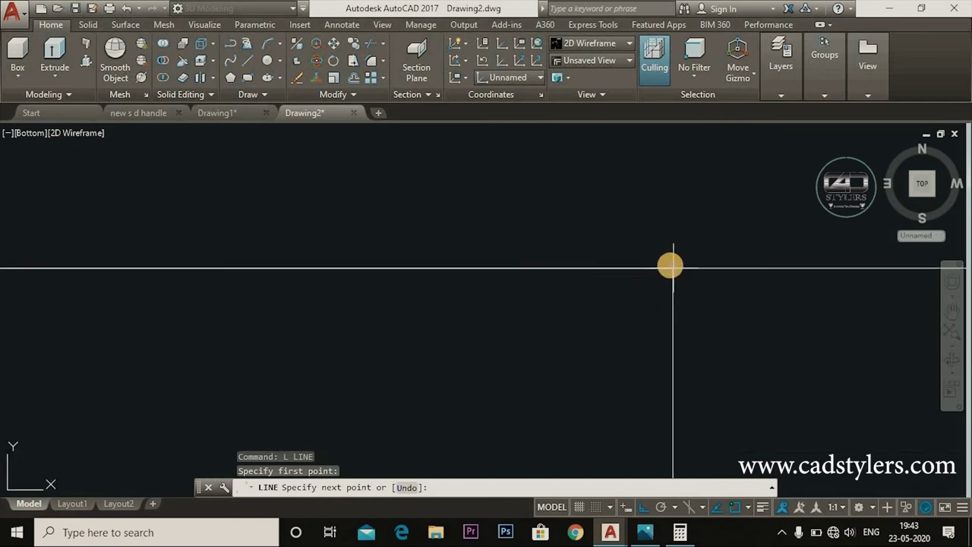
{"action": "right_click", "coordinate": [670, 265], "text": "shift"}
{"action": "left_click", "coordinate": [695, 254]}
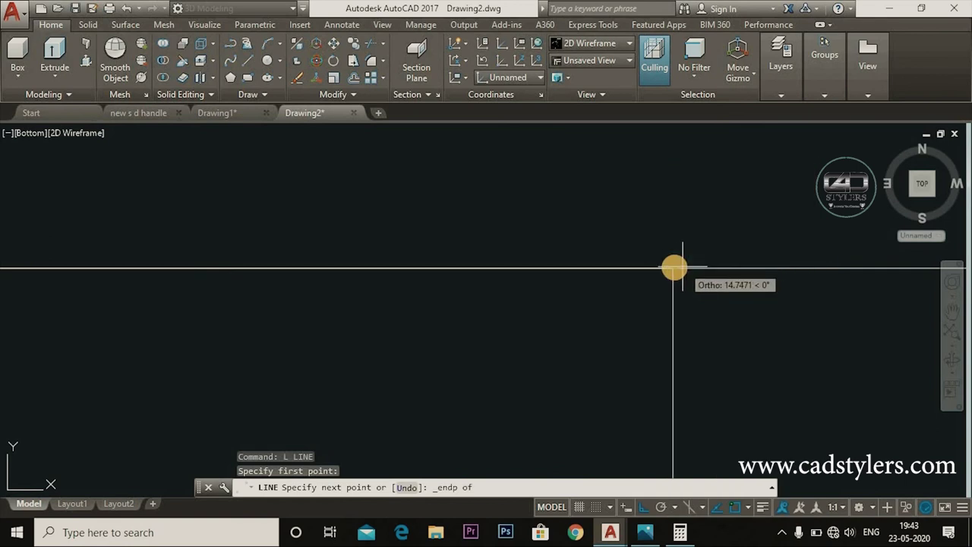
{"action": "left_click", "coordinate": [674, 267]}
{"action": "key", "text": "Escape"}
Erase the right vertical construction line.
{"action": "scroll", "coordinate": [684, 286], "scroll_direction": "down", "scroll_amount": 3}
{"action": "scroll", "coordinate": [657, 297], "scroll_direction": "up", "scroll_amount": 2}
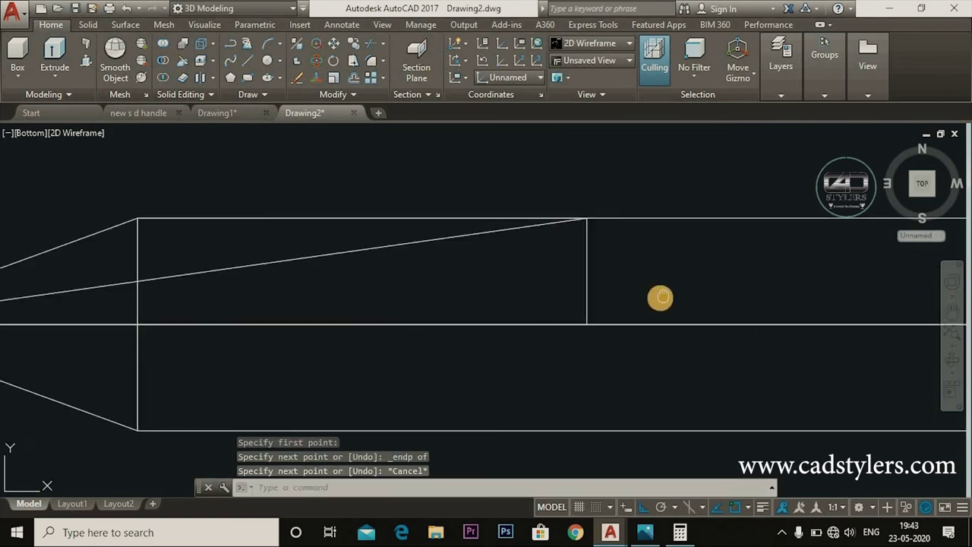
{"action": "left_click", "coordinate": [578, 270]}
{"action": "key", "text": "Delete"}
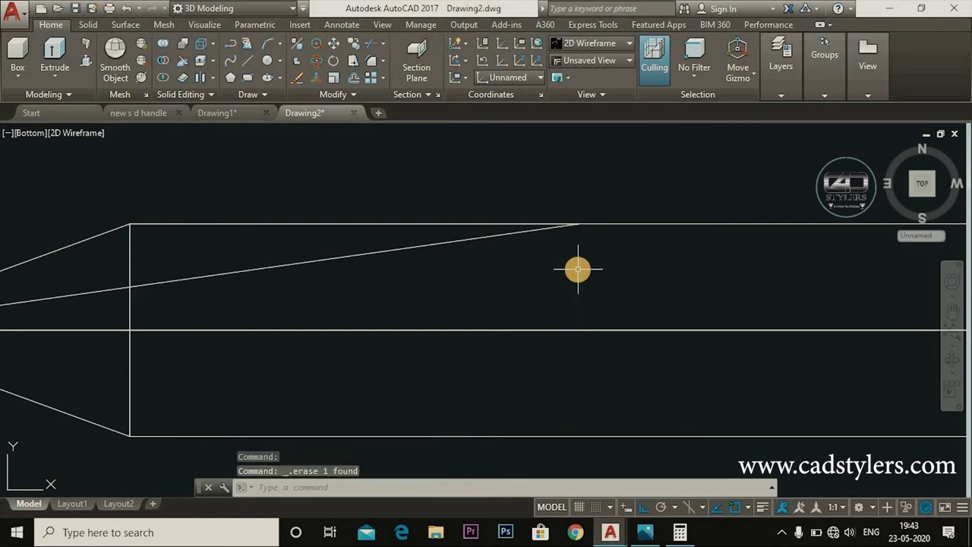
{"action": "scroll", "coordinate": [577, 273], "scroll_direction": "down", "scroll_amount": 4}
Join the three triangle edges into a single polyline.
{"action": "mouse_move", "coordinate": [488, 305]}
{"action": "middle_mouse_down", "text": "ctrl+shift"}
{"action": "mouse_move", "coordinate": [615, 386]}
{"action": "mouse_move", "coordinate": [447, 351]}
{"action": "middle_mouse_up", "text": "ctrl+shift"}
{"action": "type", "text": "j"}
{"action": "key", "text": "Return"}
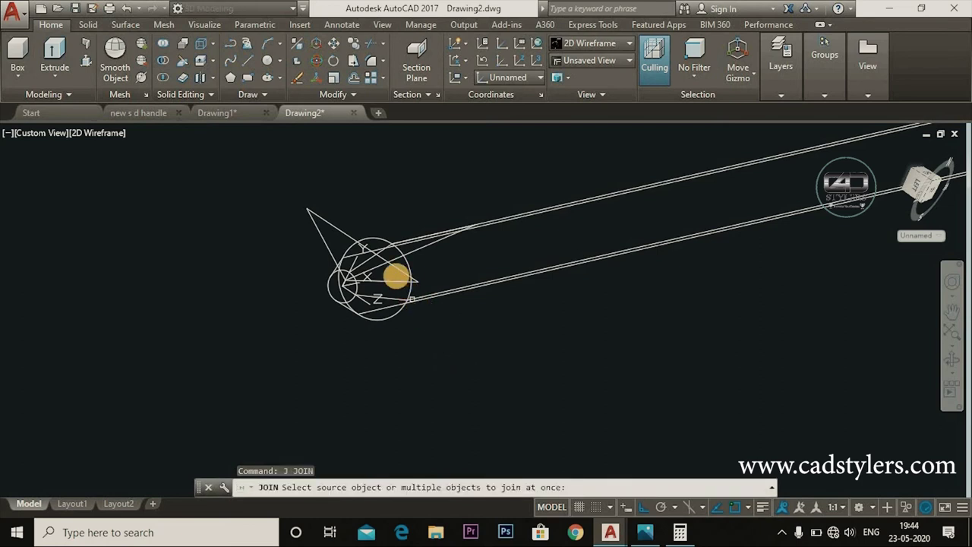
{"action": "left_click", "coordinate": [389, 283]}
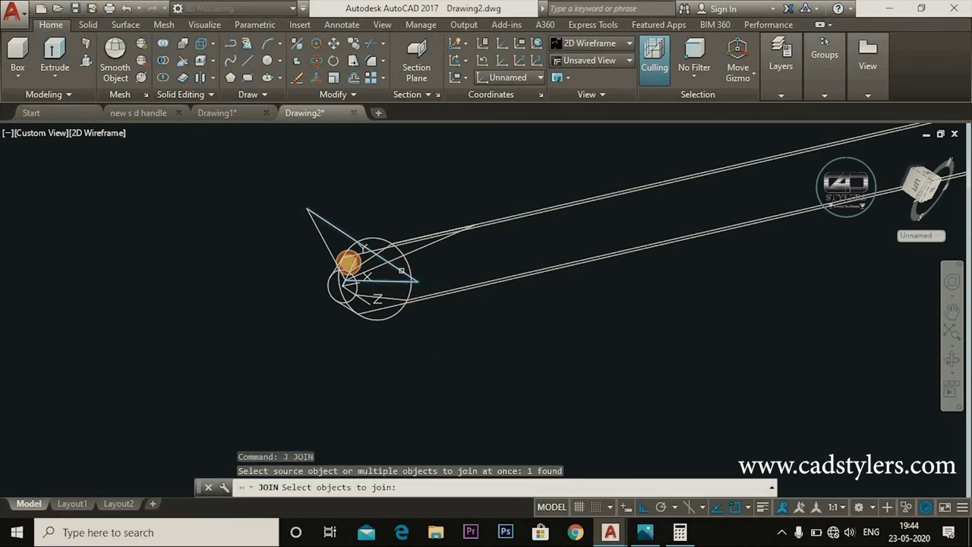
{"action": "left_click", "coordinate": [325, 249]}
{"action": "left_click", "coordinate": [327, 251]}
{"action": "key", "text": "Return"}
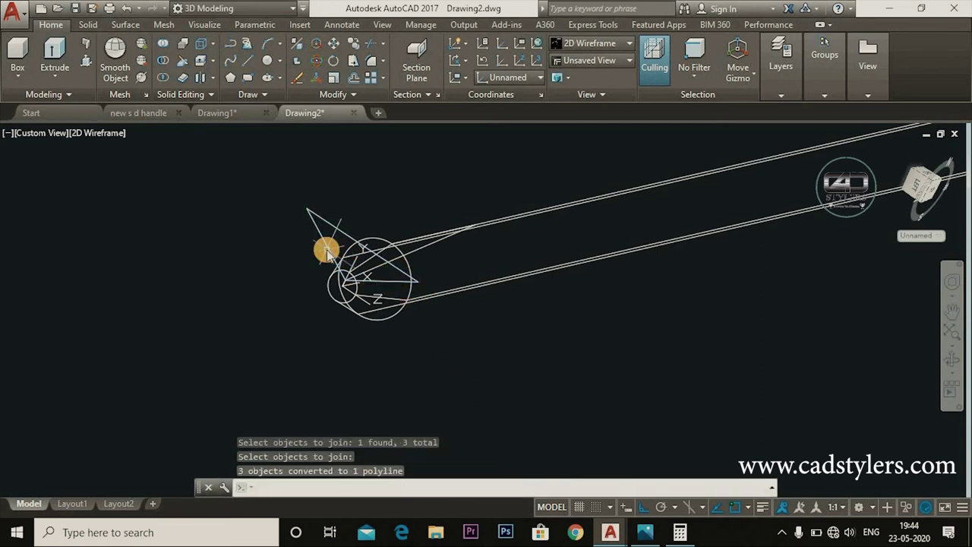
Sweep the triangle profile along the shaft line as the path.
{"action": "type", "text": "sweep"}
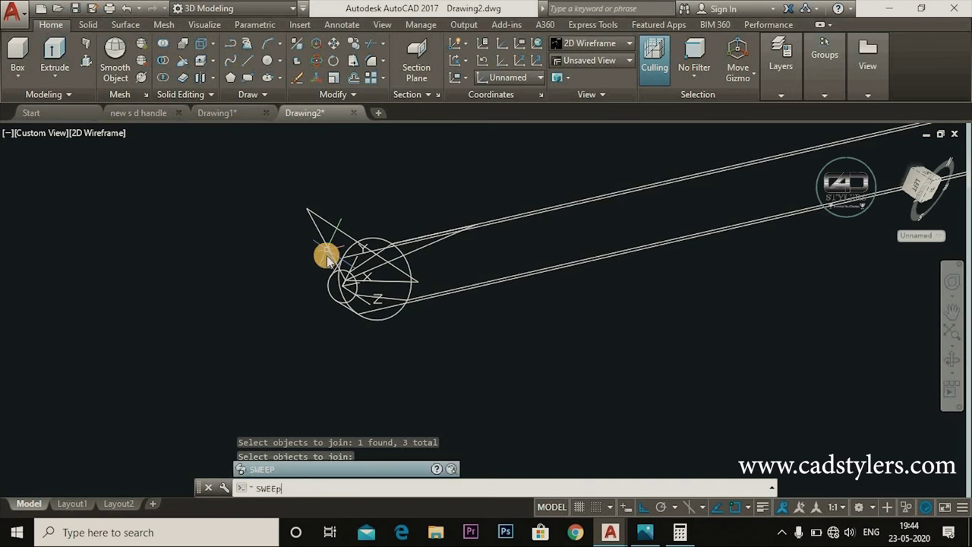
{"action": "key", "text": "Return"}
{"action": "left_click", "coordinate": [343, 234]}
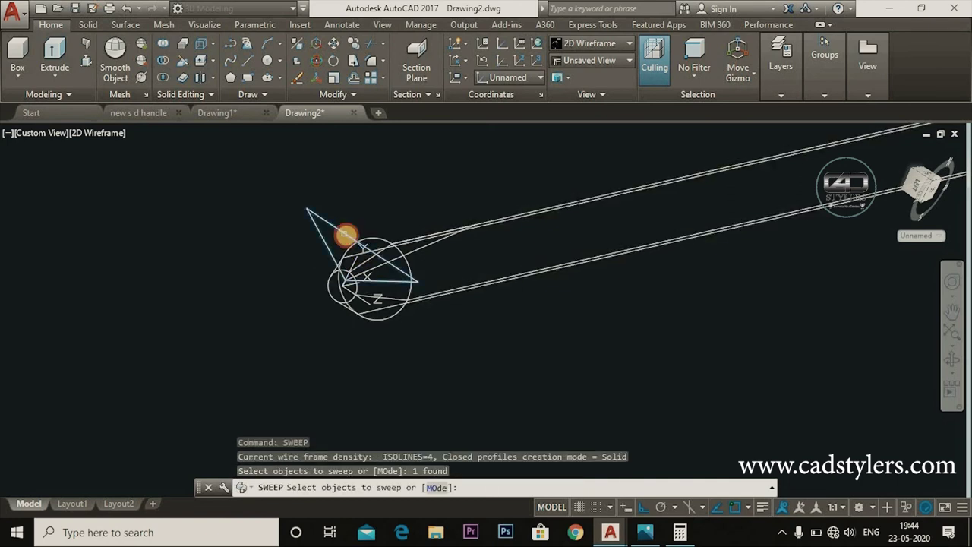
{"action": "key", "text": "Return"}
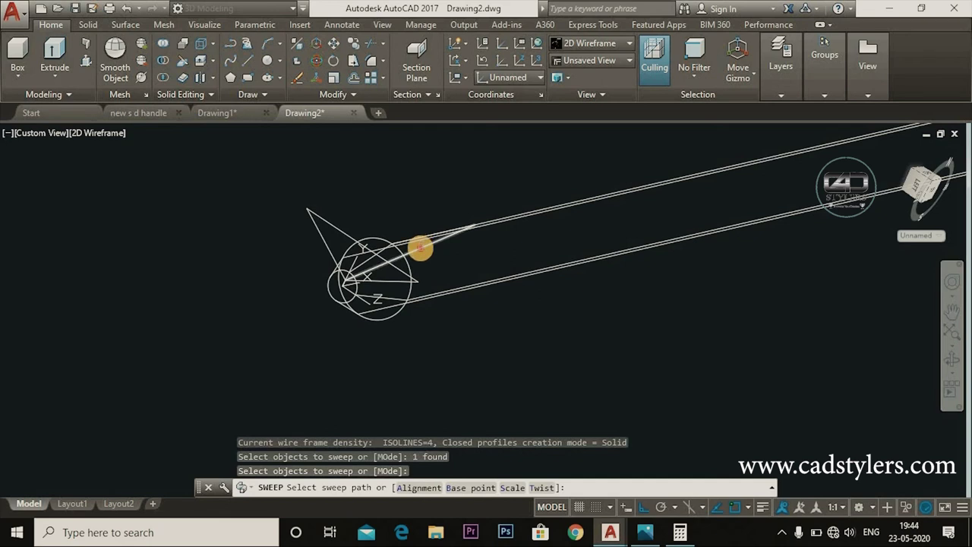
{"action": "left_click", "coordinate": [420, 248]}
{"action": "key", "text": "Escape"}
{"action": "mouse_move", "coordinate": [494, 355]}
{"action": "middle_mouse_down", "text": "shift"}
{"action": "mouse_move", "coordinate": [517, 321]}
{"action": "mouse_move", "coordinate": [480, 288]}
{"action": "middle_mouse_up", "text": "shift"}
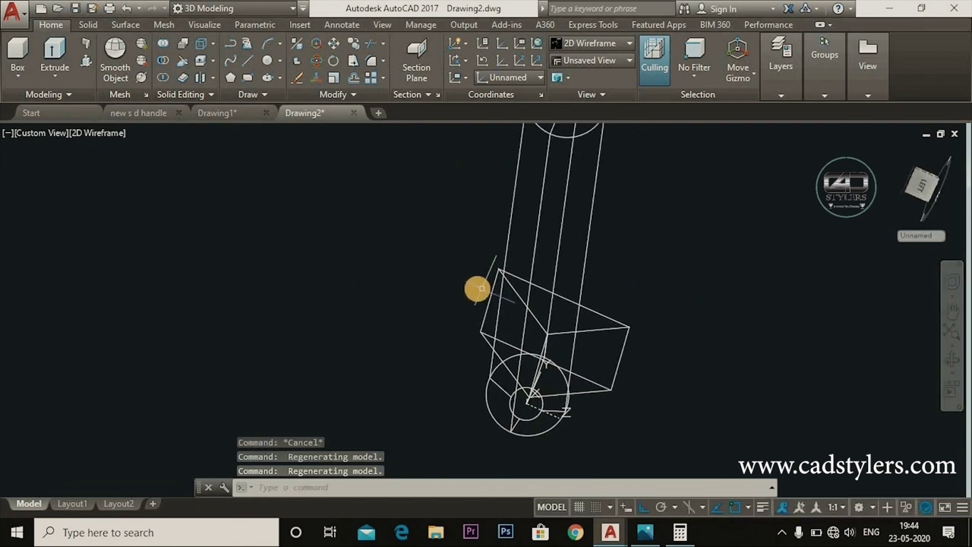
{"action": "type", "text": "ar"}
{"action": "key", "text": "Return"}
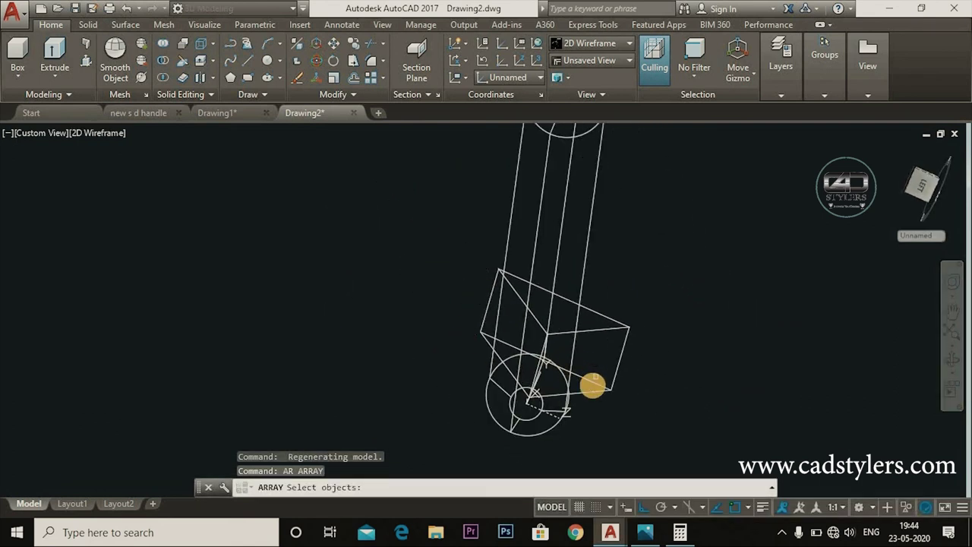
{"action": "left_click", "coordinate": [593, 385]}
{"action": "key", "text": "Return"}
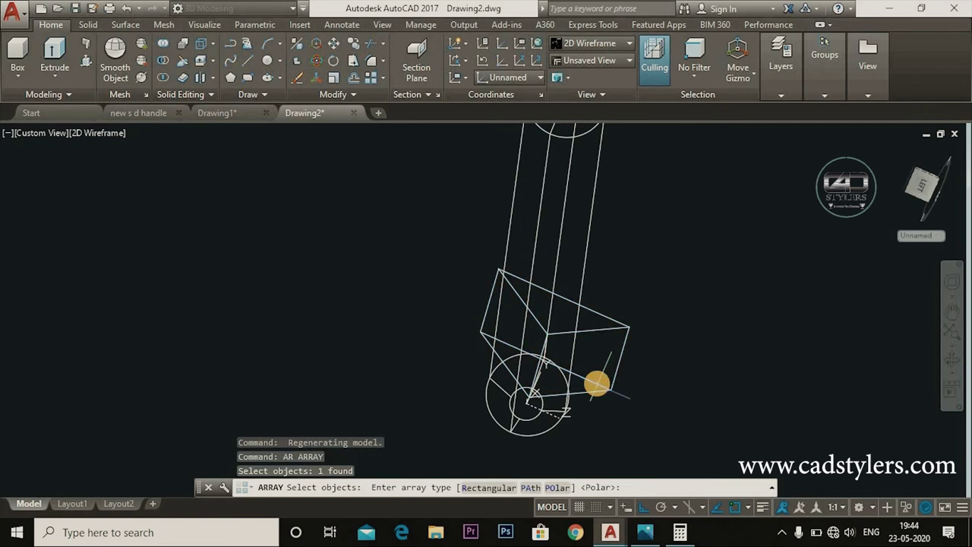
{"action": "left_click", "coordinate": [554, 488]}
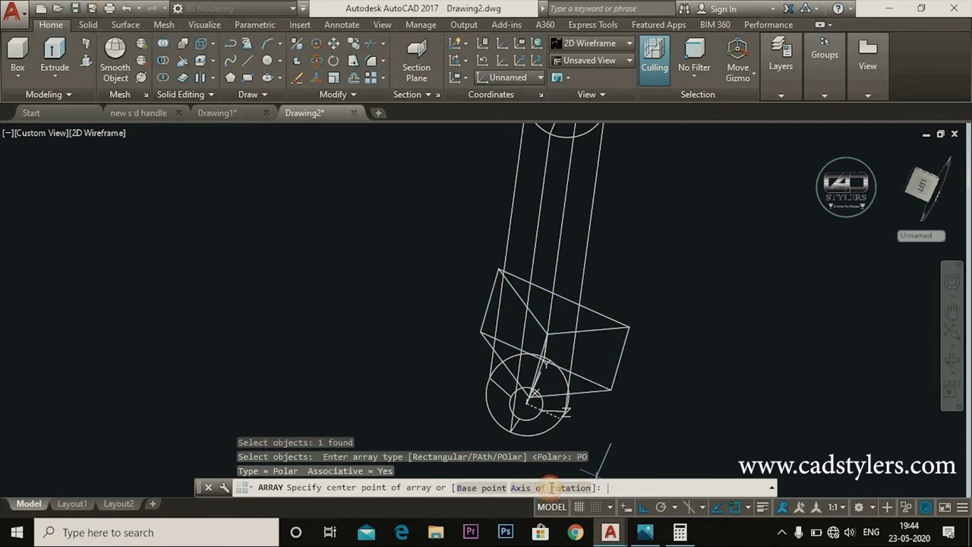
{"action": "left_click", "coordinate": [516, 488]}
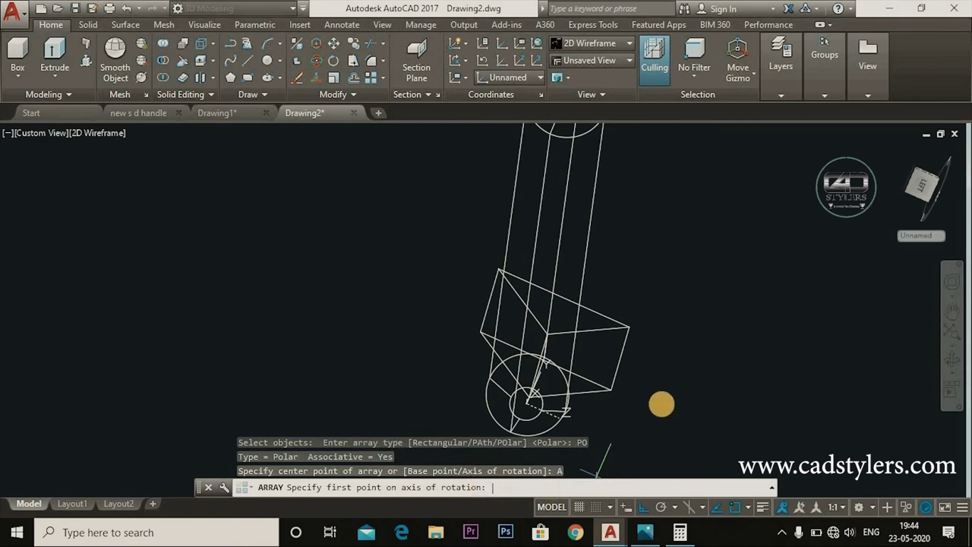
{"action": "middle_click_drag", "start_coordinate": [659, 402], "coordinate": [614, 326]}
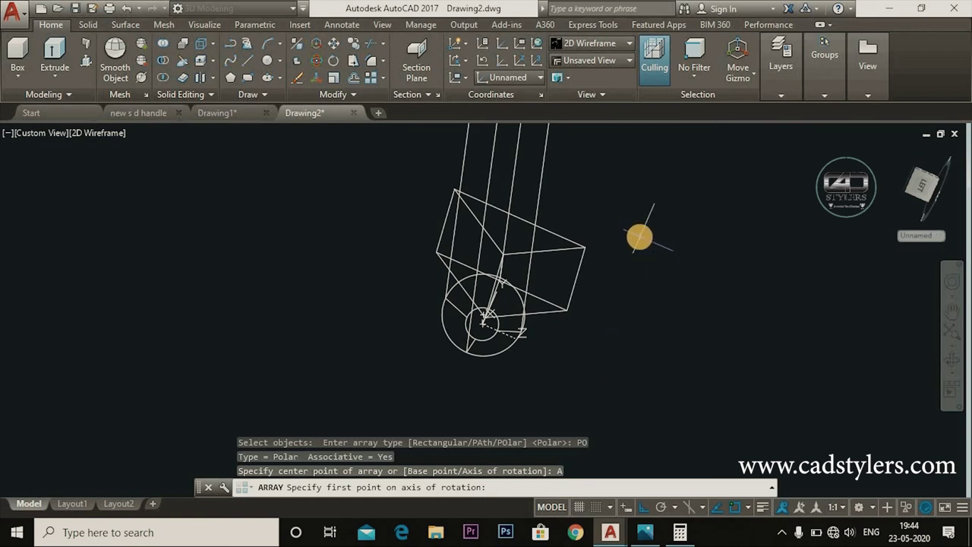
{"action": "type", "text": "0,"}
{"action": "key", "text": "Return"}
{"action": "type", "text": "1"}
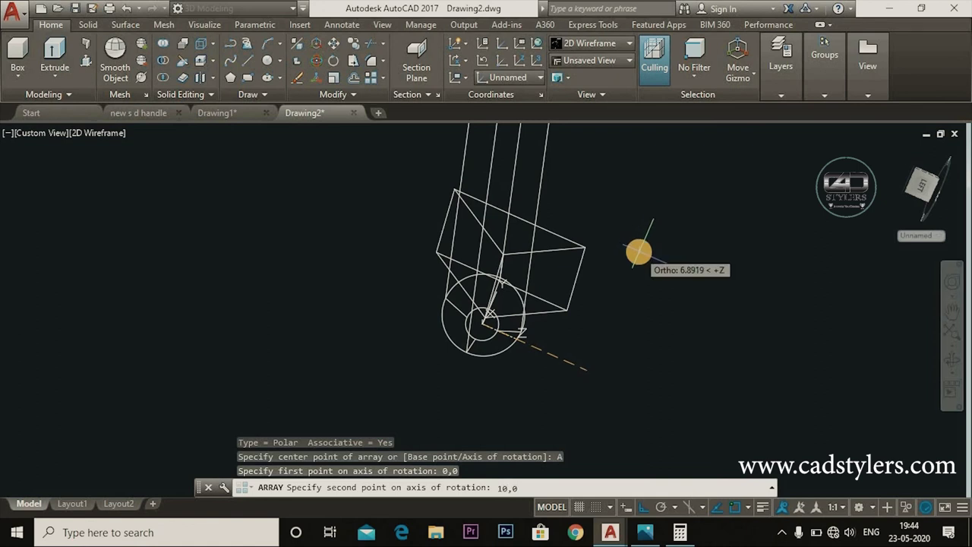
{"action": "key", "text": "Return"}
{"action": "key", "text": "Return"}
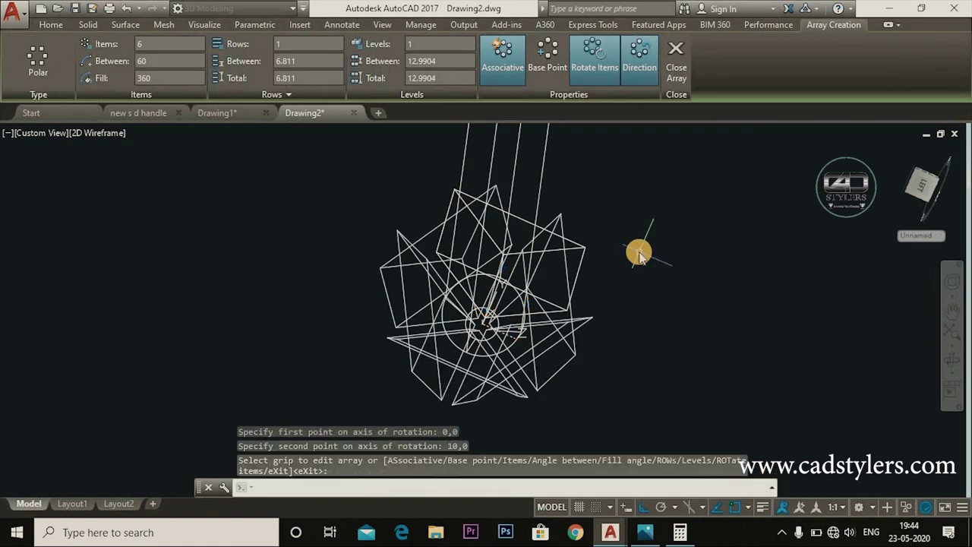
{"action": "left_click", "coordinate": [562, 284]}
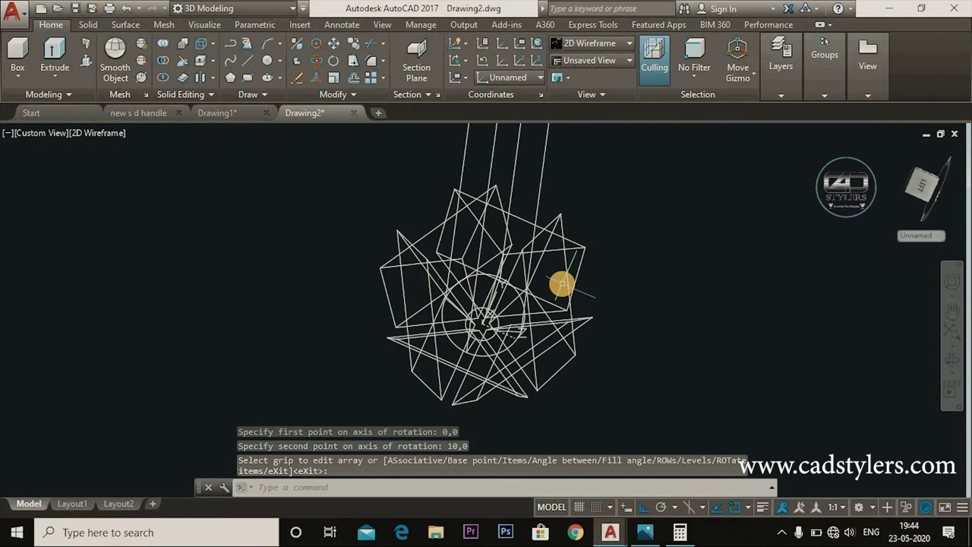
{"action": "key", "text": "ctrl+z"}
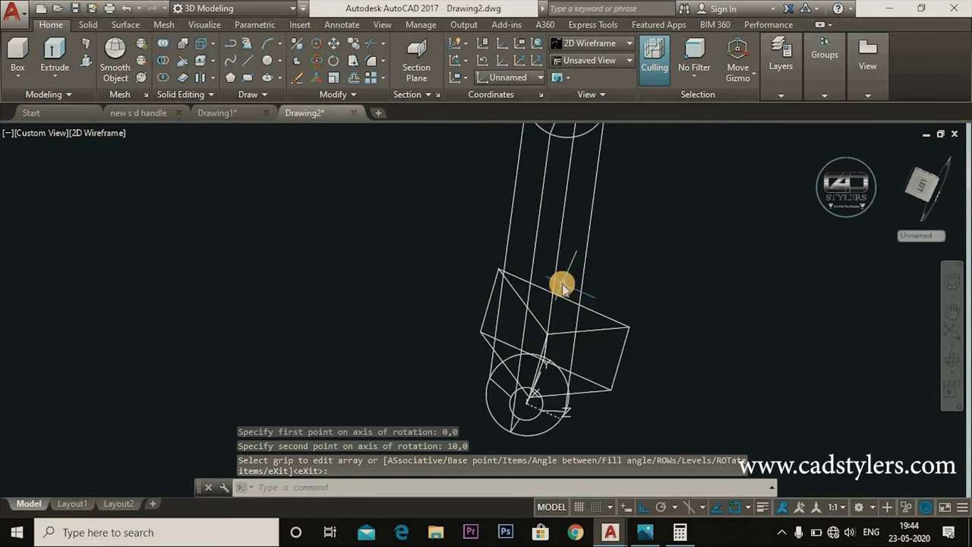
{"action": "left_click", "coordinate": [644, 531]}
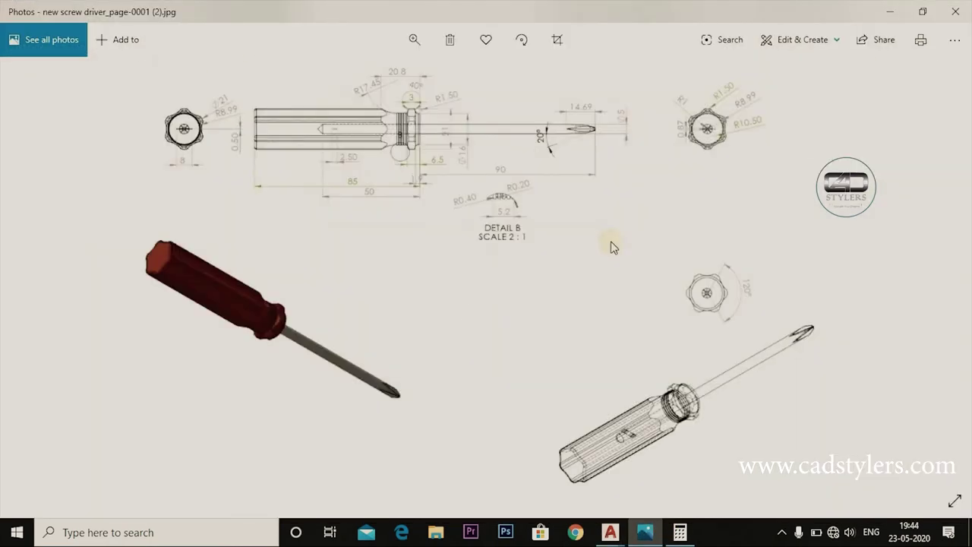
{"action": "scroll", "coordinate": [611, 245], "scroll_direction": "up", "scroll_amount": 3}
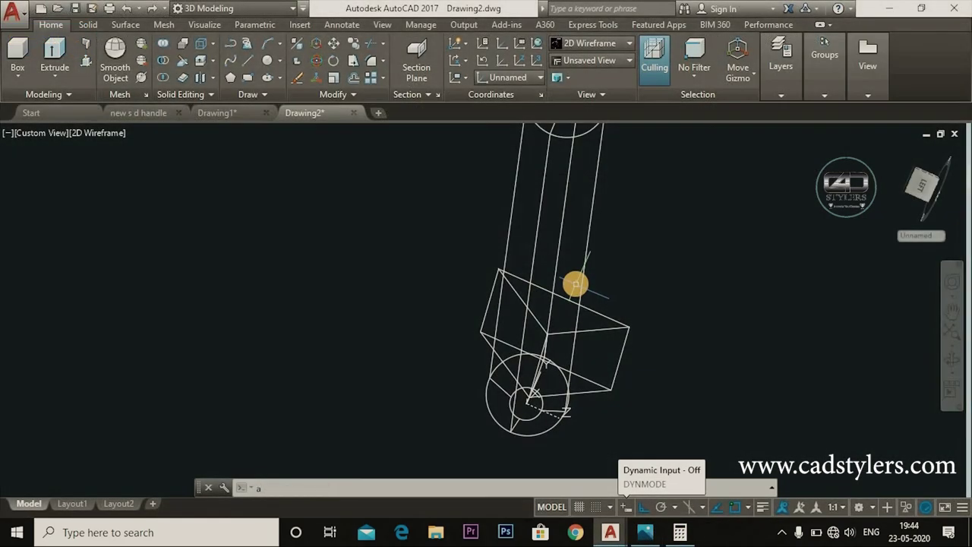
Polar-array the box into 4 items around the axis from 0,0 to 10,0.
{"action": "type", "text": "r"}
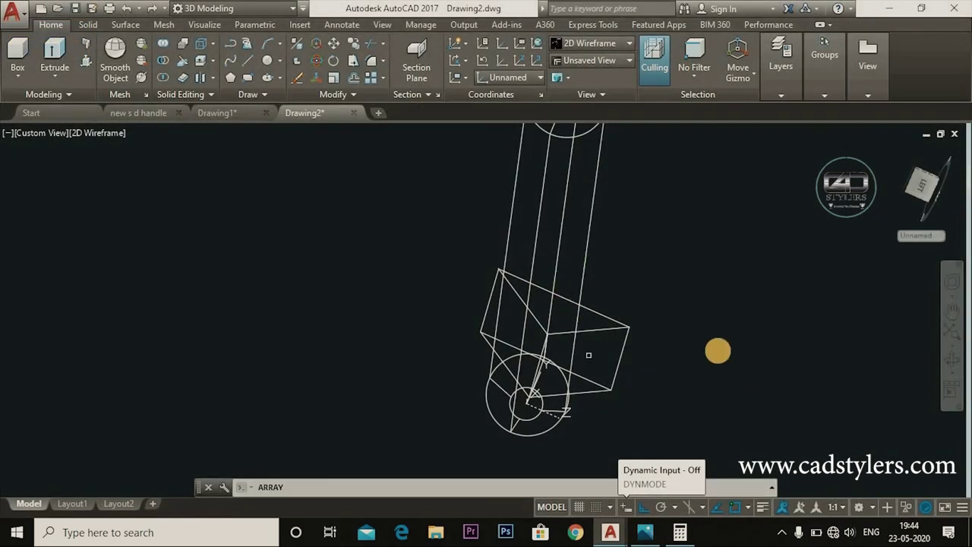
{"action": "key", "text": "Return"}
{"action": "left_click", "coordinate": [621, 352]}
{"action": "key", "text": "Return"}
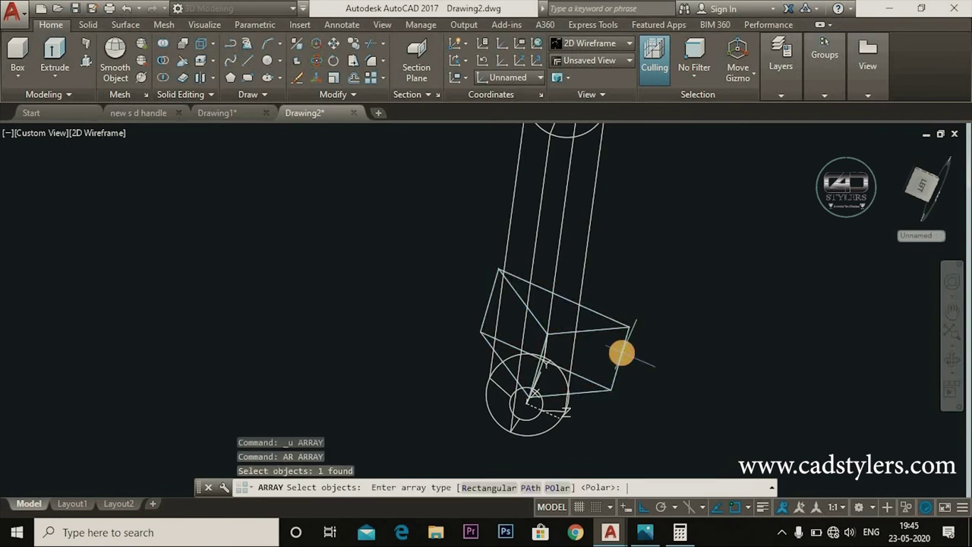
{"action": "left_click", "coordinate": [560, 488]}
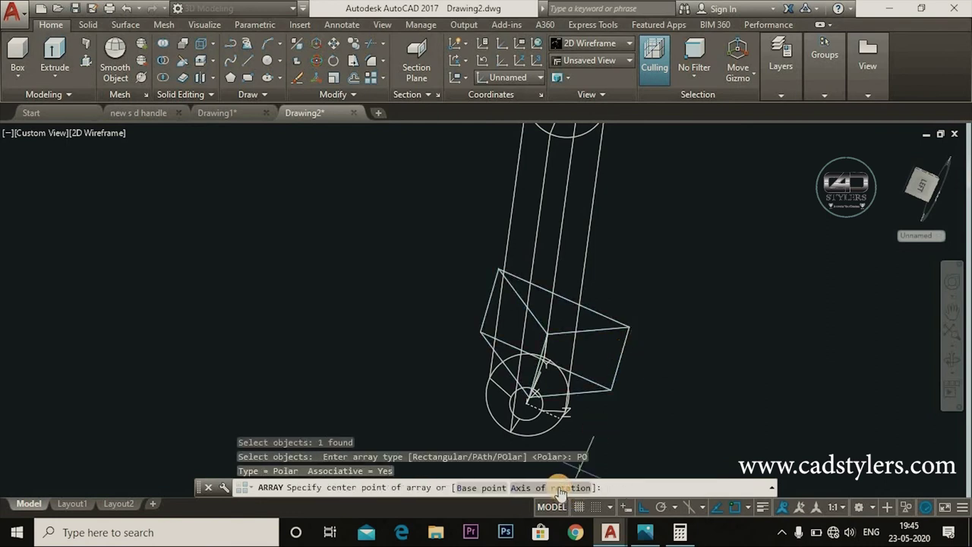
{"action": "left_click", "coordinate": [559, 487]}
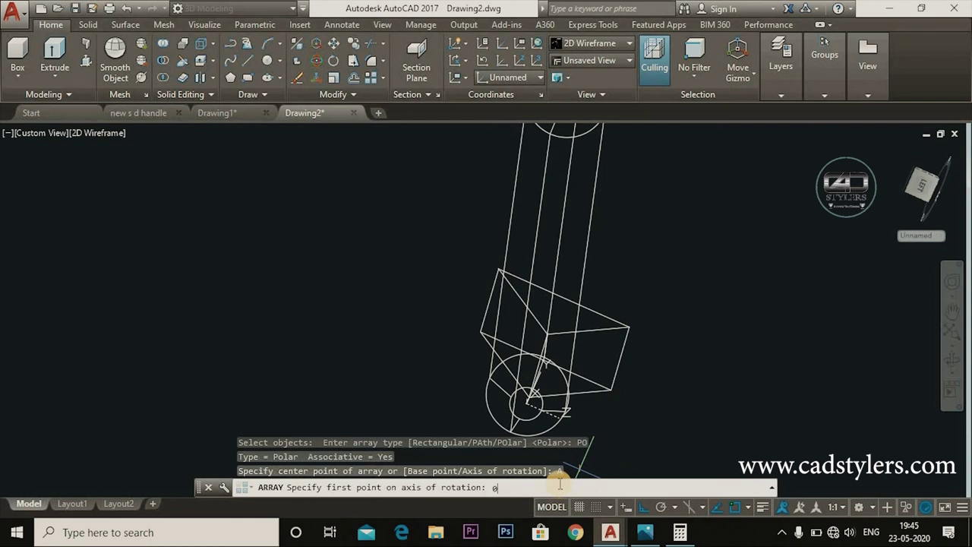
{"action": "key", "text": "Return"}
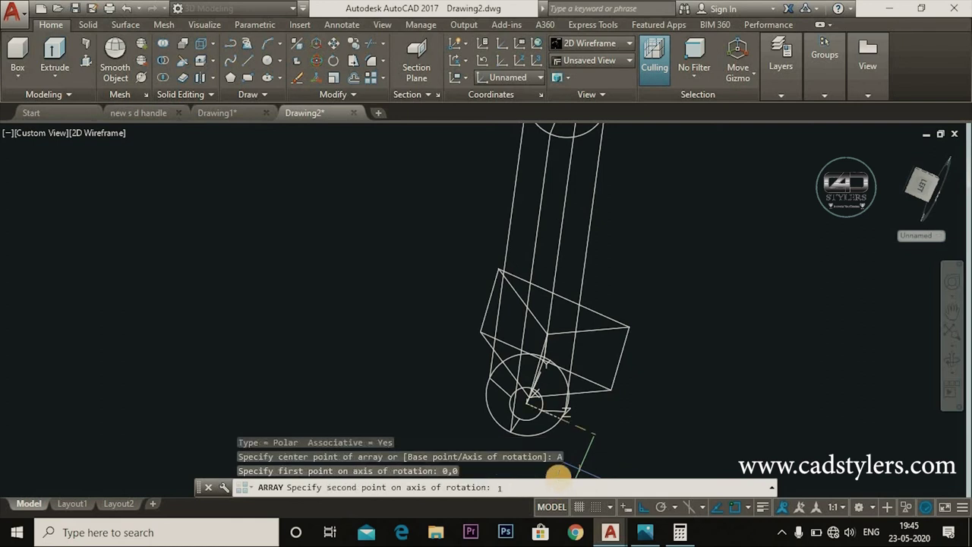
{"action": "key", "text": "Return"}
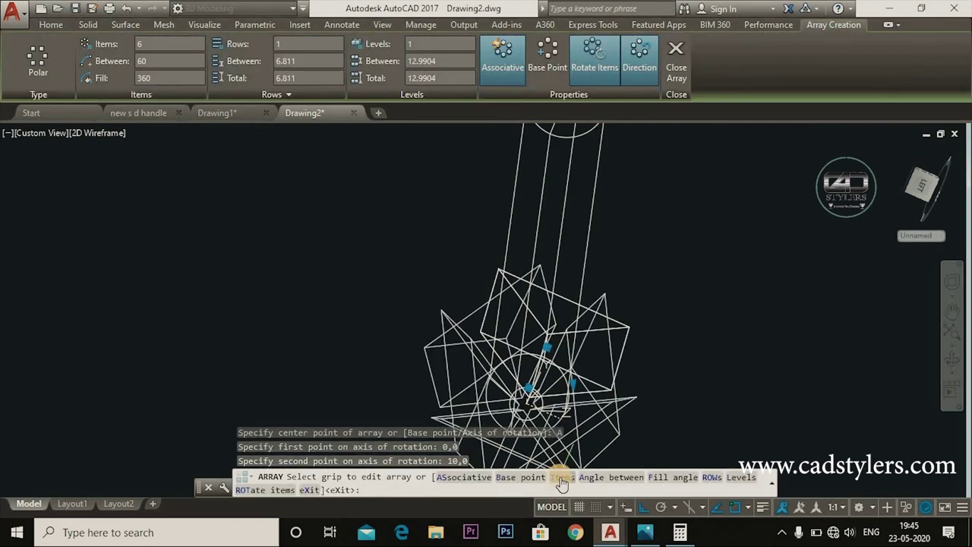
{"action": "type", "text": "i"}
{"action": "key", "text": "Return"}
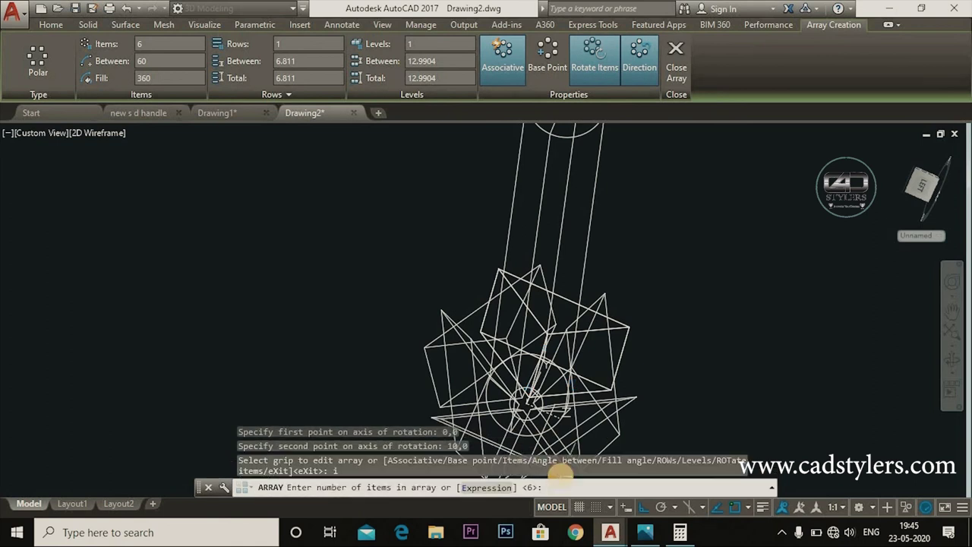
{"action": "type", "text": "4"}
{"action": "key", "text": "Return"}
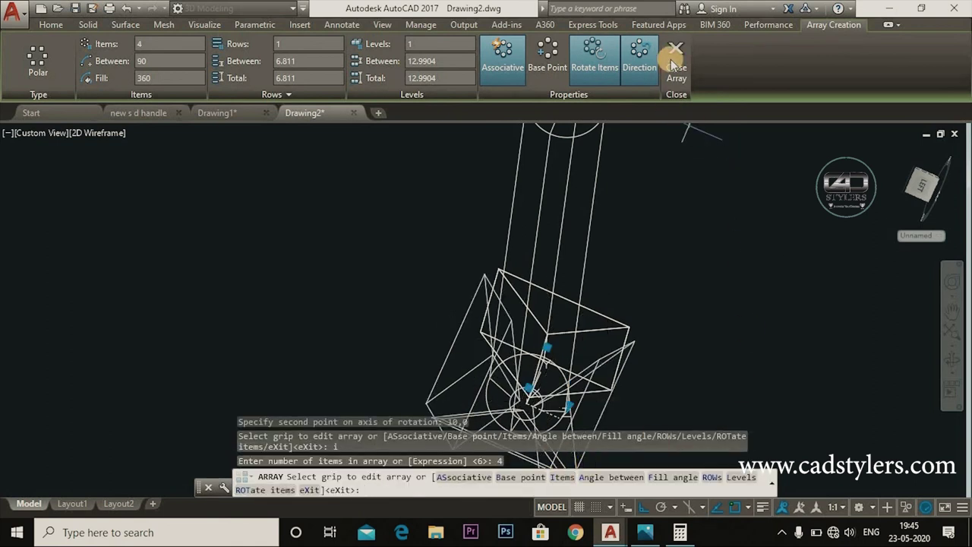
{"action": "left_click", "coordinate": [673, 61]}
{"action": "mouse_move", "coordinate": [685, 307]}
{"action": "middle_mouse_down", "text": "shift"}
{"action": "mouse_move", "coordinate": [686, 263]}
{"action": "mouse_move", "coordinate": [649, 308]}
{"action": "mouse_move", "coordinate": [683, 356]}
{"action": "mouse_move", "coordinate": [694, 339]}
{"action": "mouse_move", "coordinate": [655, 347]}
{"action": "middle_mouse_up", "text": "shift"}
Switch the visual style to Shaded and reposition the model in the view.
{"action": "left_click", "coordinate": [99, 133]}
{"action": "left_click", "coordinate": [134, 233]}
{"action": "middle_click_drag", "start_coordinate": [448, 380], "coordinate": [416, 373]}
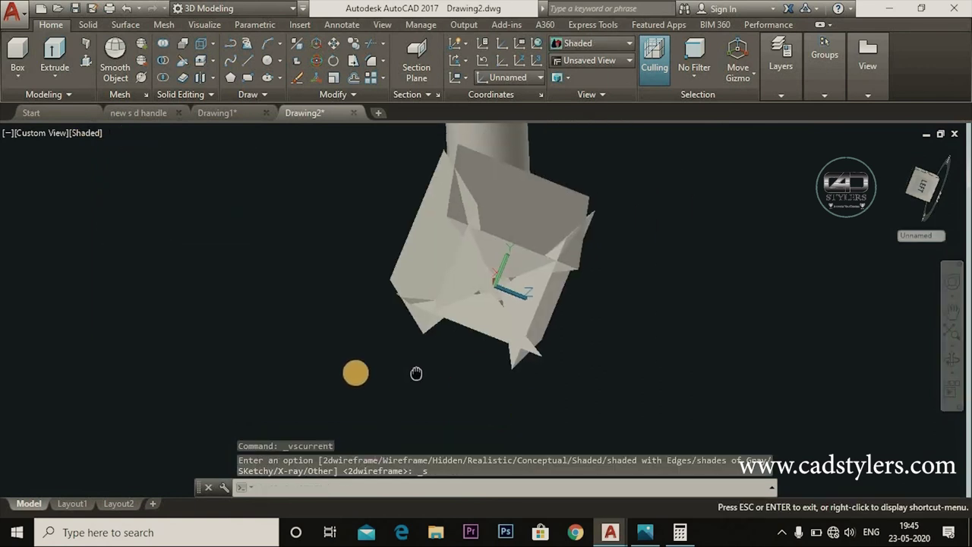
{"action": "scroll", "coordinate": [684, 259], "scroll_direction": "up", "scroll_amount": 1}
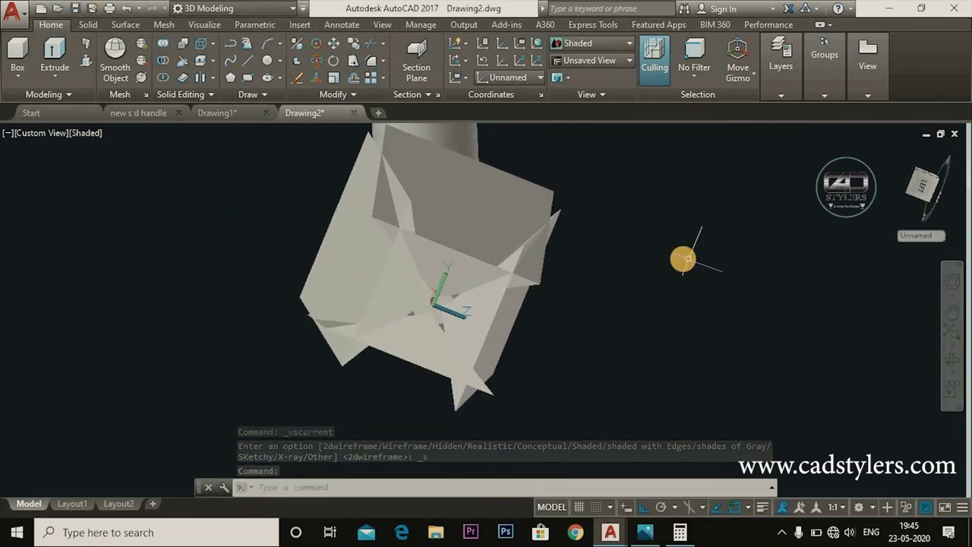
{"action": "middle_click_drag", "start_coordinate": [683, 259], "coordinate": [670, 307]}
Try subtracting a box from the cylinder and exploding, then undo those failed attempts.
{"action": "type", "text": "ub"}
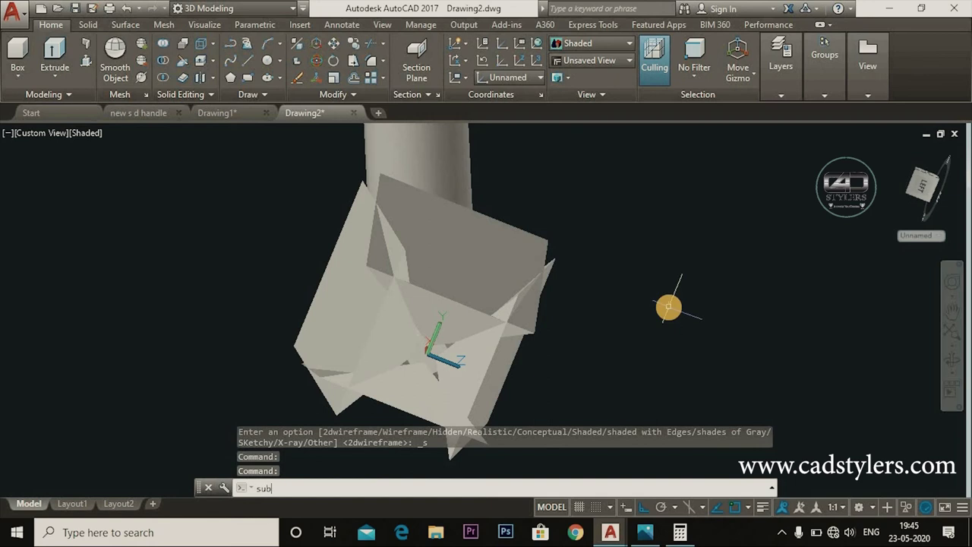
{"action": "key", "text": "Return"}
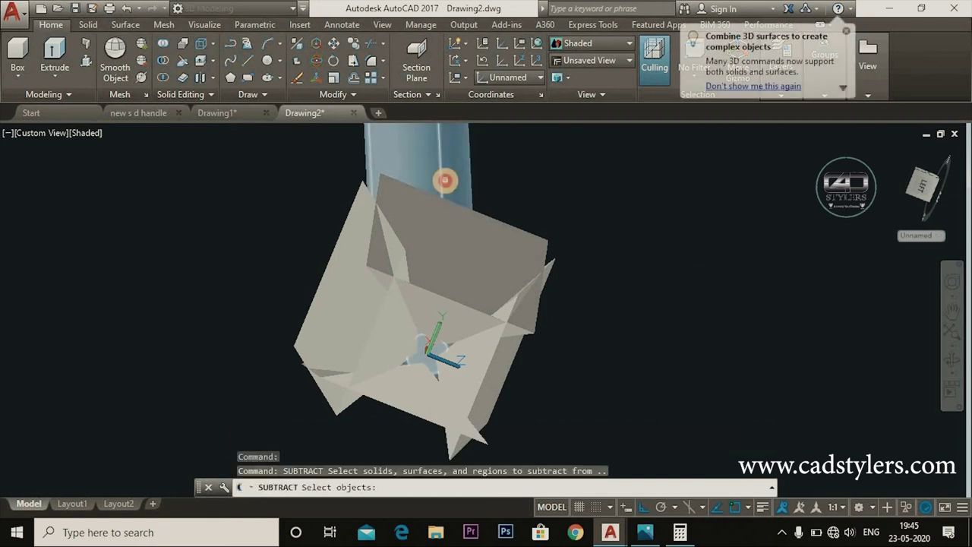
{"action": "left_click", "coordinate": [445, 180]}
{"action": "key", "text": "Return"}
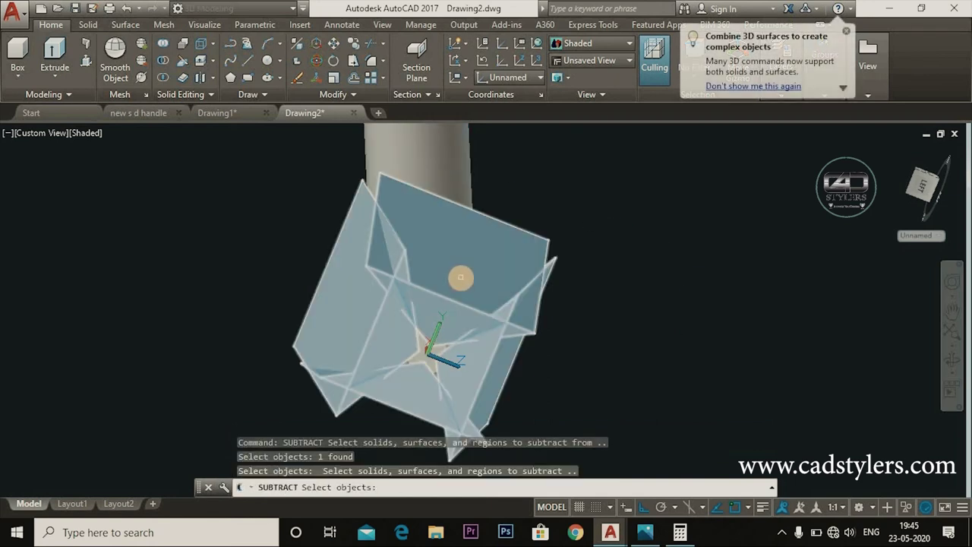
{"action": "left_click", "coordinate": [460, 278]}
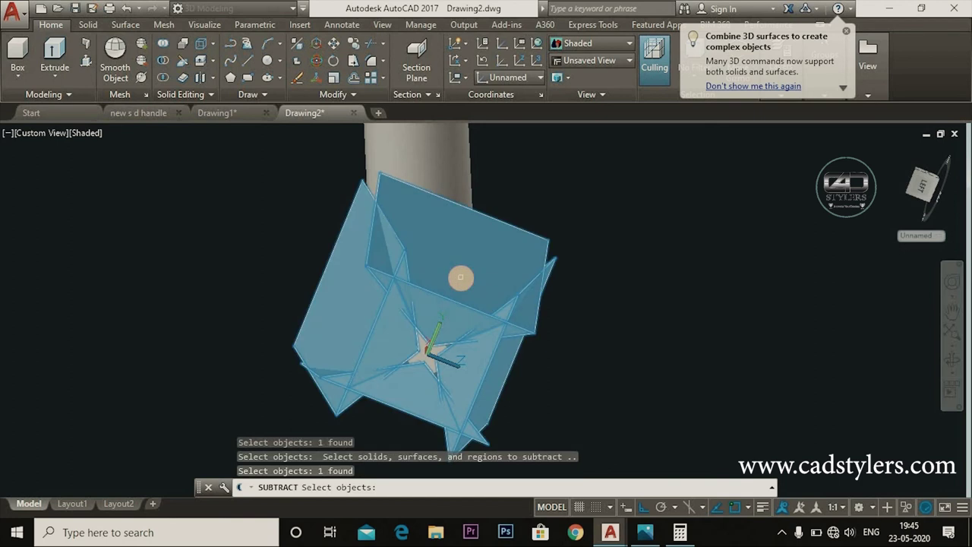
{"action": "key", "text": "Return"}
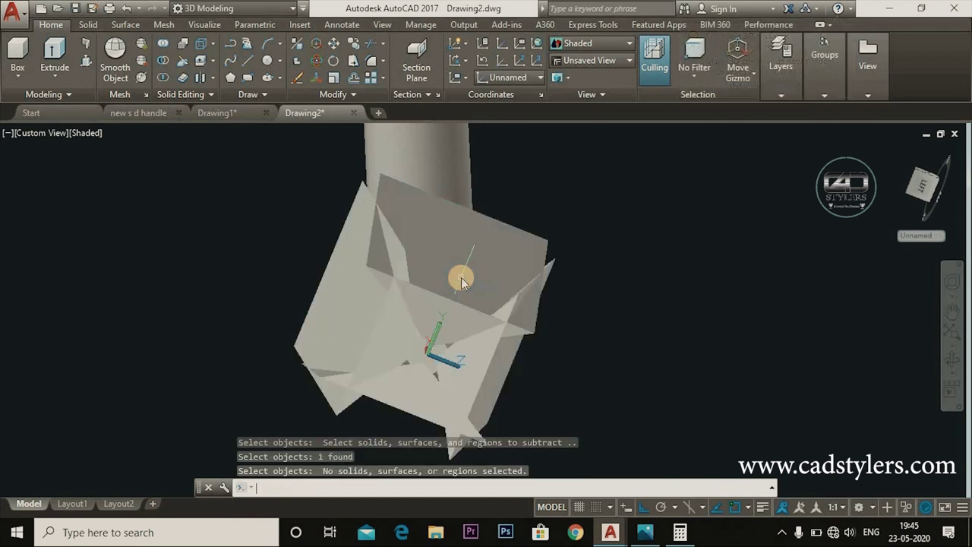
{"action": "type", "text": "x"}
{"action": "key", "text": "Return"}
{"action": "key", "text": "Escape"}
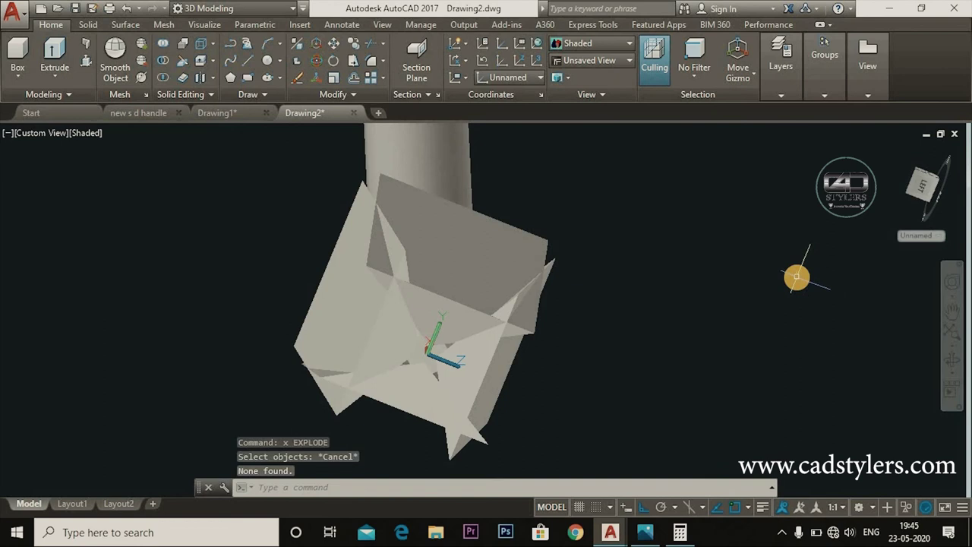
{"action": "type", "text": "X"}
{"action": "key", "text": "Return"}
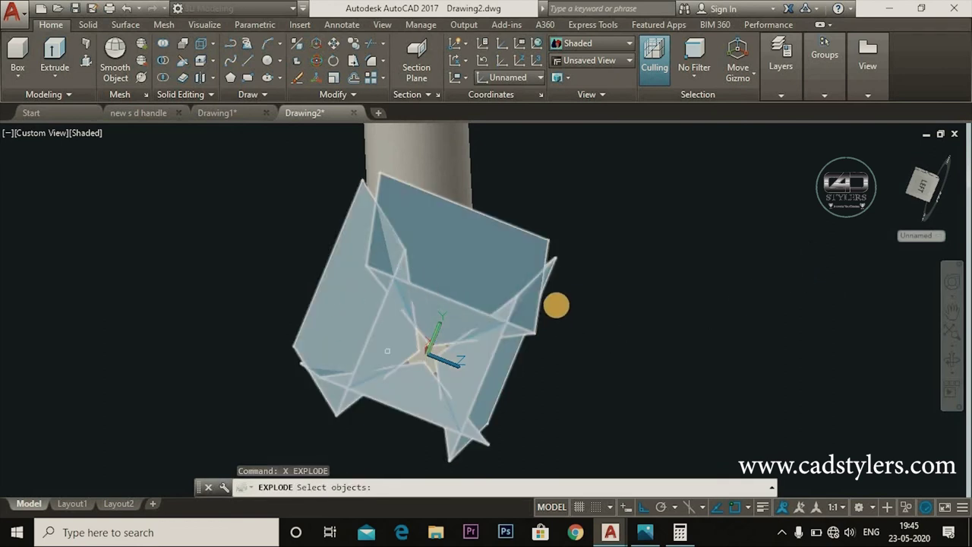
{"action": "key", "text": "ctrl+z"}
{"action": "key", "text": "ctrl+z"}
{"action": "key", "text": "ctrl+z"}
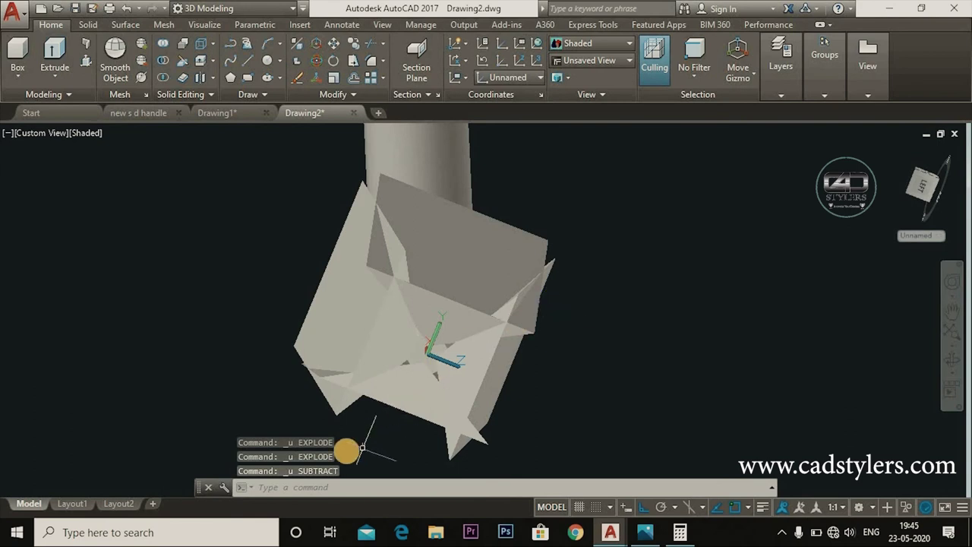
Explode the polar box array into four separate wedge solids.
{"action": "type", "text": "x"}
{"action": "key", "text": "Return"}
{"action": "left_click", "coordinate": [438, 296]}
{"action": "key", "text": "Return"}
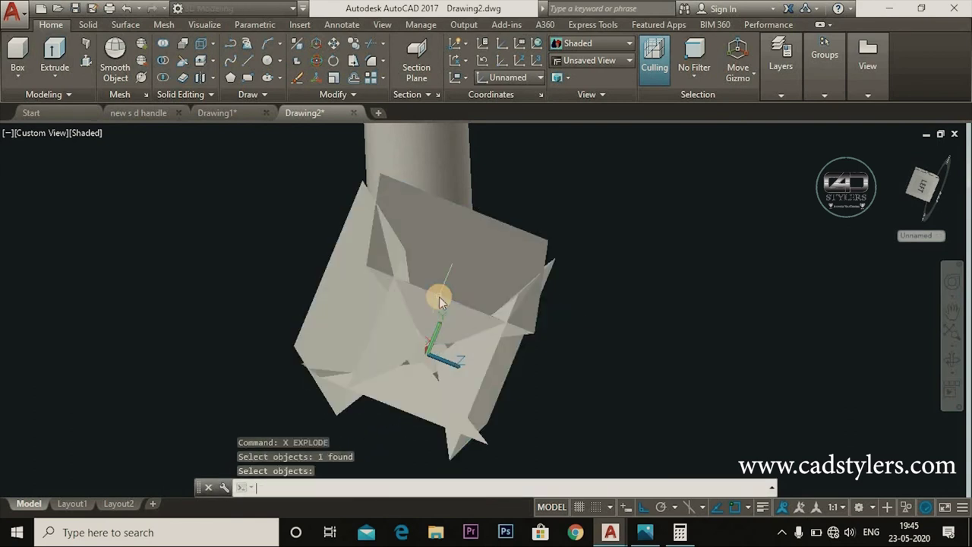
Subtract the first box from the shaft tip.
{"action": "key", "text": "Escape"}
{"action": "middle_click_drag", "start_coordinate": [438, 296], "coordinate": [381, 342], "text": "shift"}
{"action": "type", "text": "subt"}
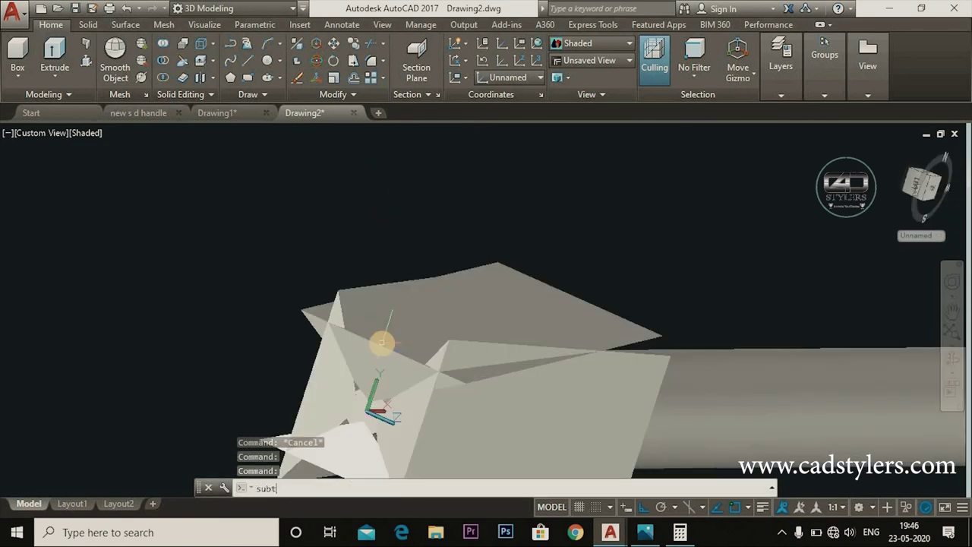
{"action": "key", "text": "Return"}
{"action": "left_click", "coordinate": [692, 393]}
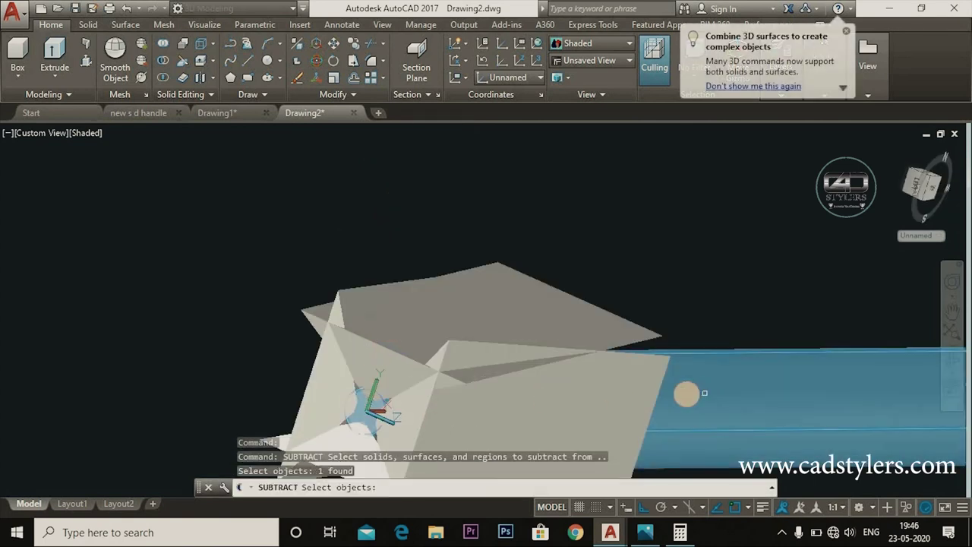
{"action": "key", "text": "Return"}
{"action": "middle_click_drag", "start_coordinate": [455, 304], "coordinate": [455, 269], "text": "shift"}
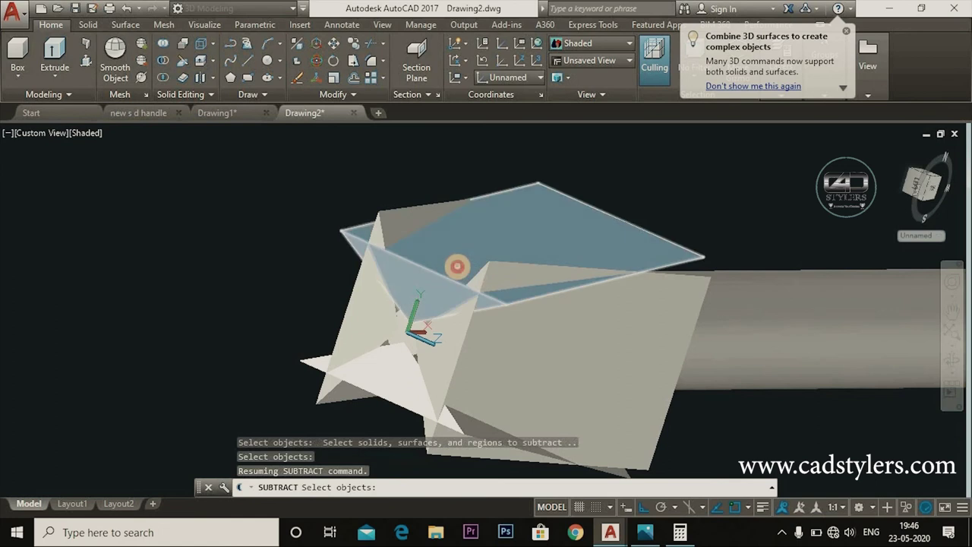
{"action": "left_click", "coordinate": [456, 265]}
{"action": "key", "text": "Return"}
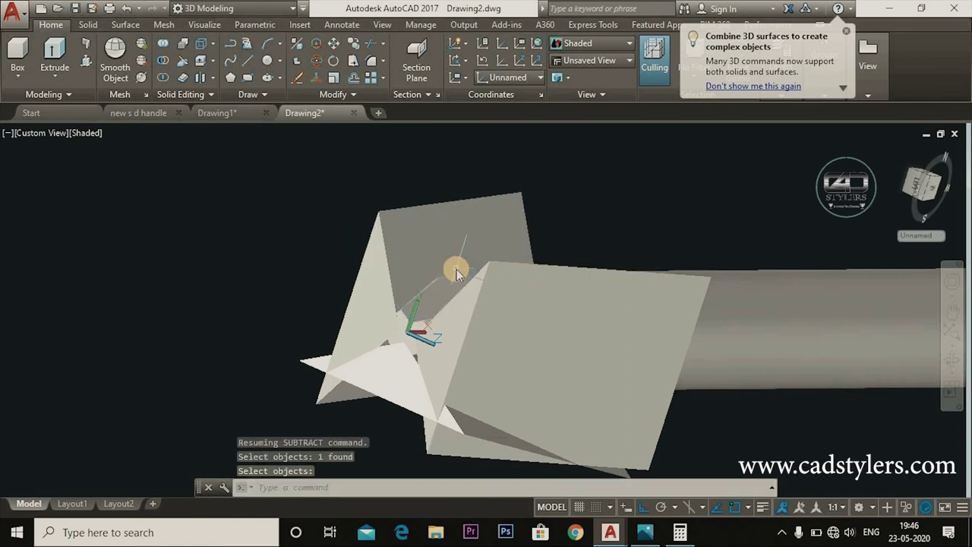
{"action": "middle_click_drag", "start_coordinate": [451, 280], "coordinate": [483, 339], "text": "shift"}
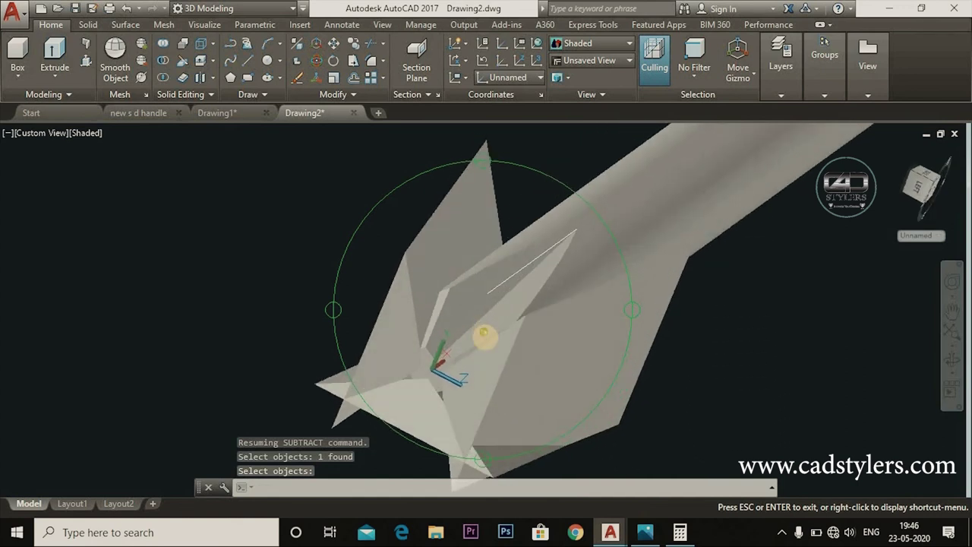
{"action": "key", "text": "Return"}
Subtract the remaining right, left and lower-left boxes from the shaft.
{"action": "middle_click_drag", "start_coordinate": [455, 276], "coordinate": [539, 371], "text": "shift"}
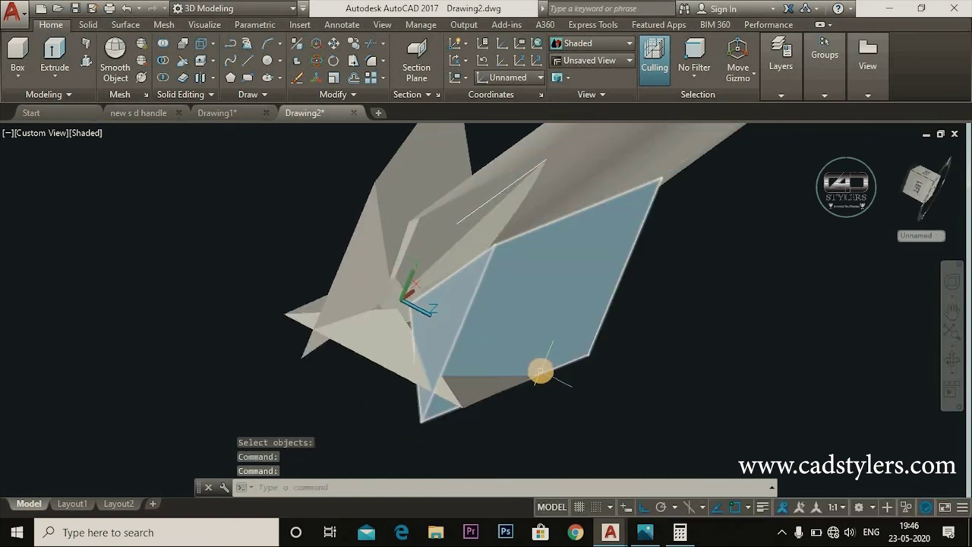
{"action": "type", "text": "subt"}
{"action": "key", "text": "Return"}
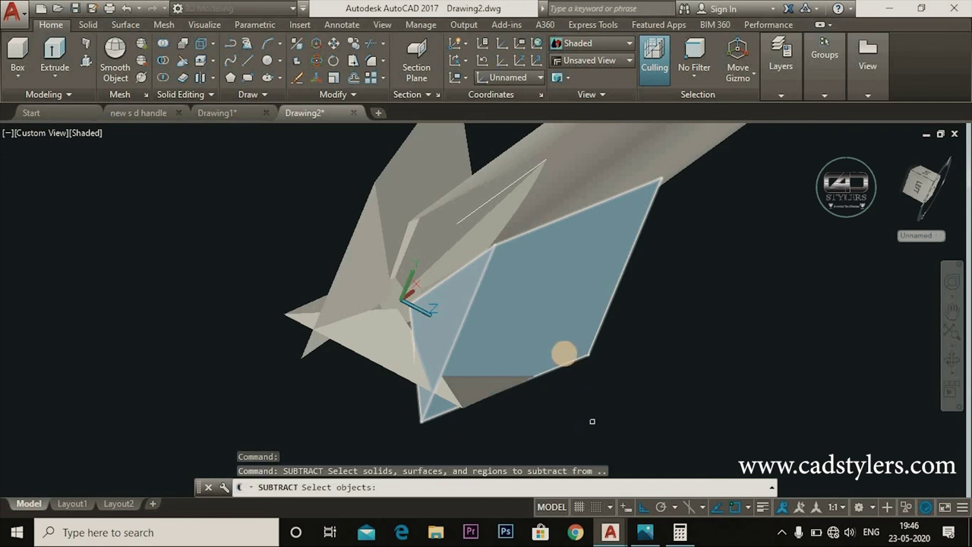
{"action": "left_click", "coordinate": [554, 192]}
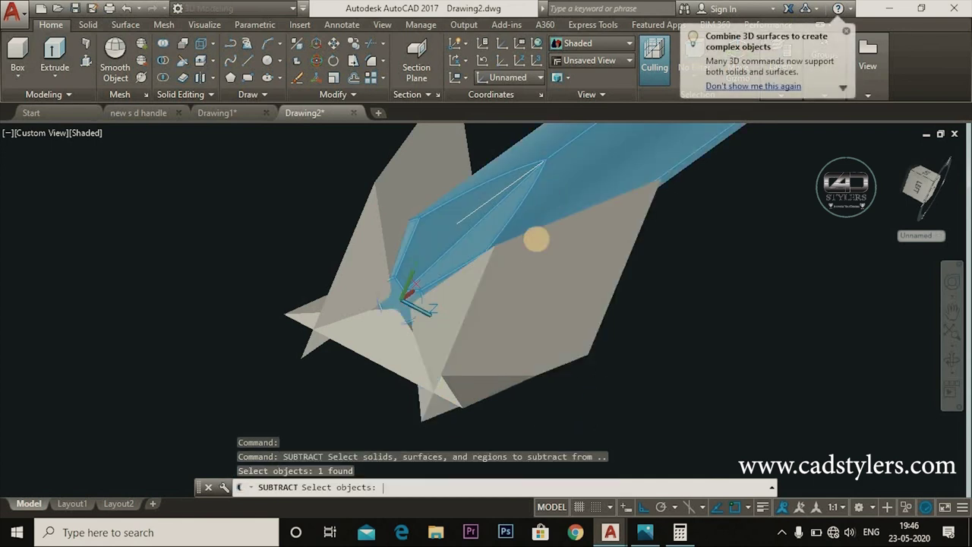
{"action": "key", "text": "Return"}
{"action": "left_click", "coordinate": [532, 270]}
{"action": "left_click", "coordinate": [377, 286]}
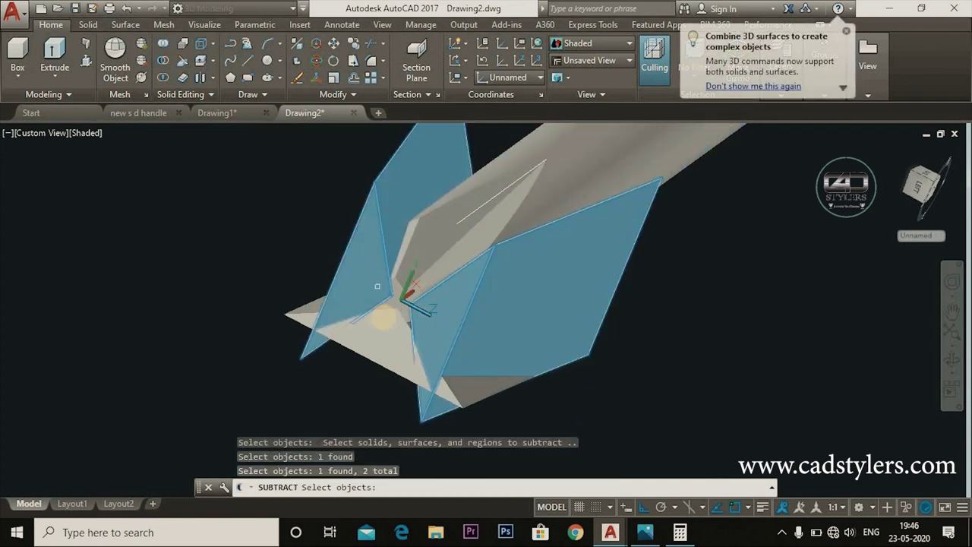
{"action": "left_click", "coordinate": [384, 316]}
{"action": "key", "text": "Return"}
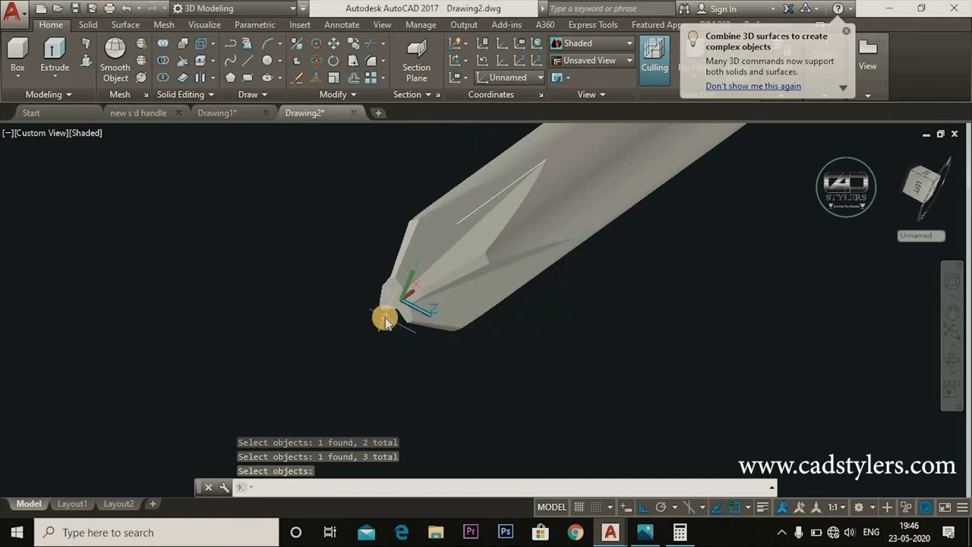
Delete the stray line left on the finished cross tip.
{"action": "middle_click_drag", "start_coordinate": [398, 295], "coordinate": [454, 249], "text": "ctrl+shift"}
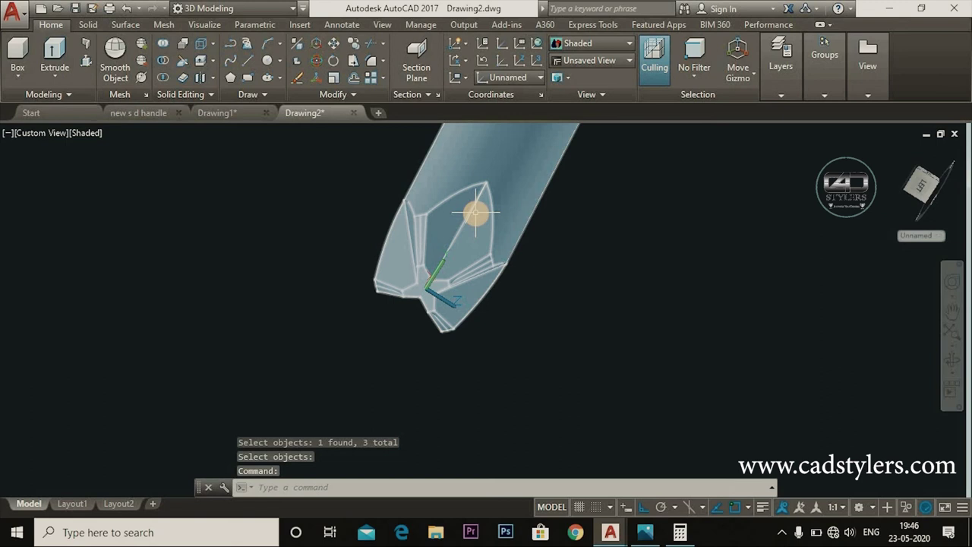
{"action": "scroll", "coordinate": [475, 215], "scroll_direction": "up", "scroll_amount": 3}
{"action": "left_click", "coordinate": [462, 219], "text": "ctrl"}
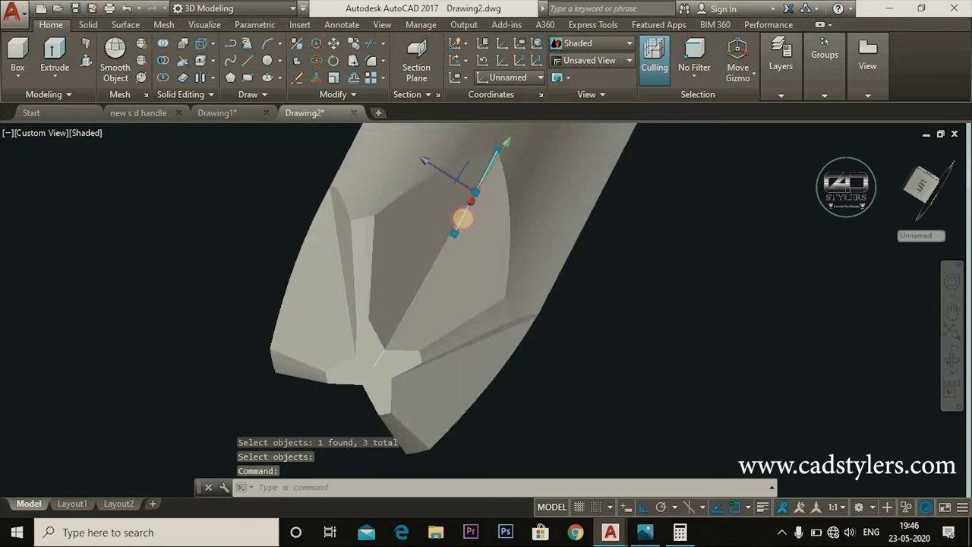
{"action": "key", "text": "Delete"}
{"action": "mouse_move", "coordinate": [462, 219]}
{"action": "middle_mouse_down", "text": "ctrl+shift"}
{"action": "mouse_move", "coordinate": [486, 286]}
{"action": "mouse_move", "coordinate": [531, 282]}
{"action": "mouse_move", "coordinate": [585, 311]}
{"action": "mouse_move", "coordinate": [412, 336]}
{"action": "mouse_move", "coordinate": [265, 314]}
{"action": "mouse_move", "coordinate": [335, 325]}
{"action": "mouse_move", "coordinate": [204, 319]}
{"action": "mouse_move", "coordinate": [280, 325]}
{"action": "middle_mouse_up", "text": "ctrl+shift"}
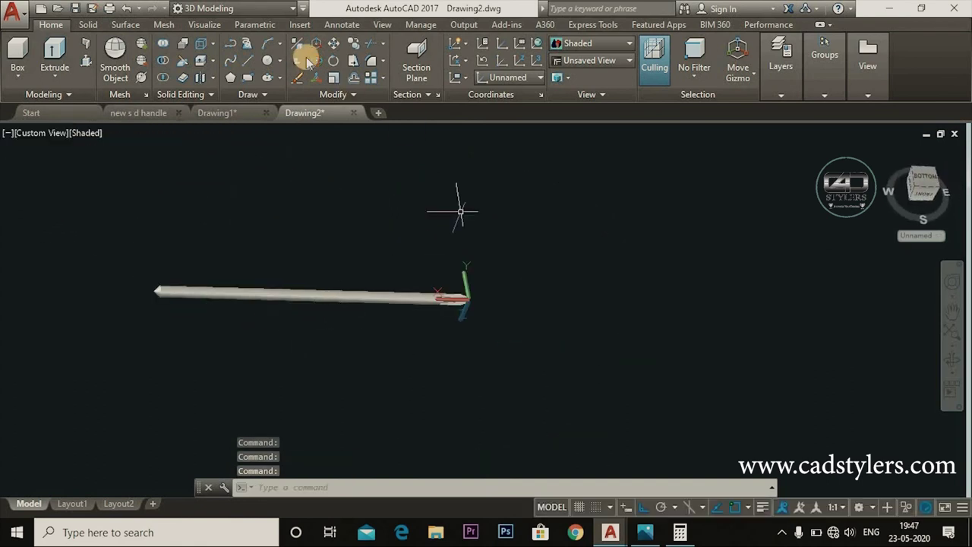
Drag the Autodesk library Steel material (Metal > Steel) onto the rod, then close the browser.
{"action": "left_click", "coordinate": [204, 24]}
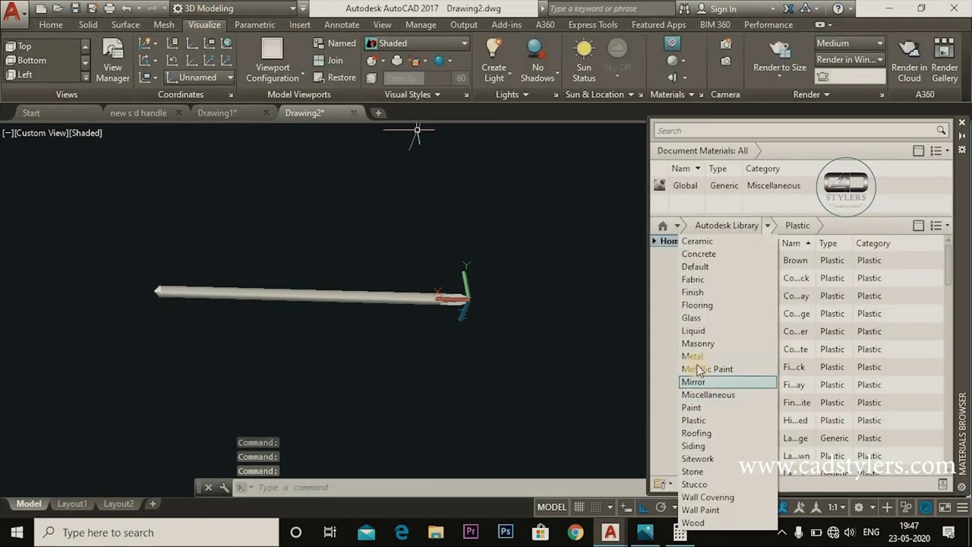
{"action": "left_click", "coordinate": [692, 355]}
{"action": "left_click", "coordinate": [818, 226]}
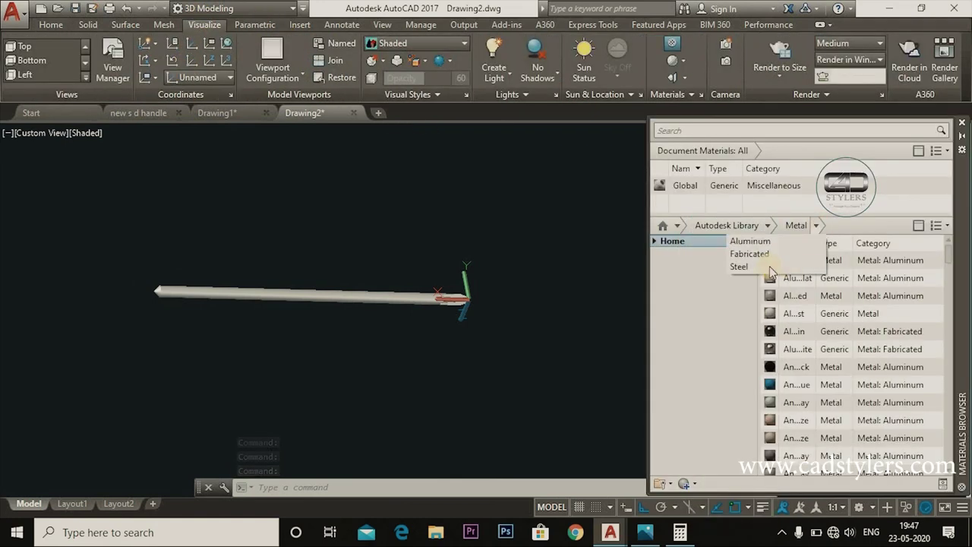
{"action": "left_click", "coordinate": [768, 267]}
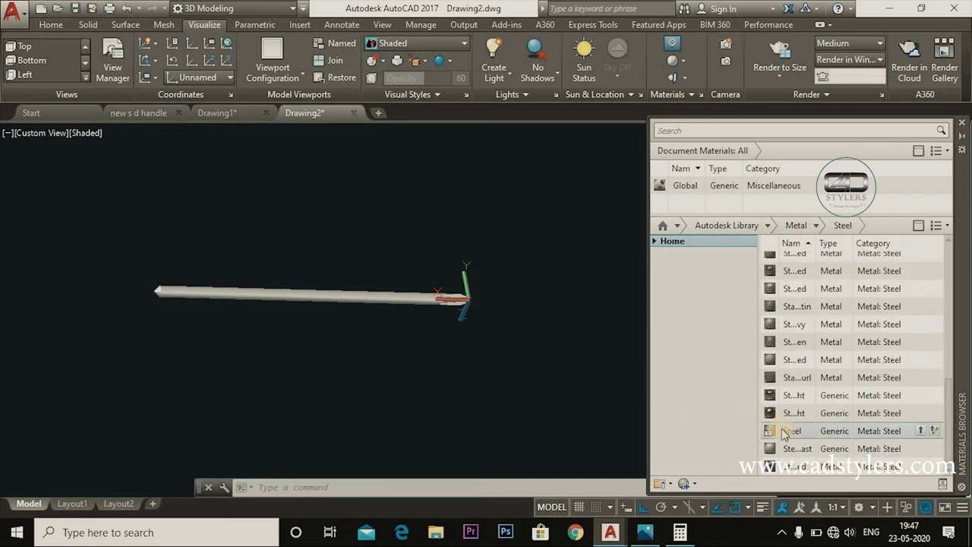
{"action": "left_click_drag", "start_coordinate": [668, 397], "coordinate": [412, 297]}
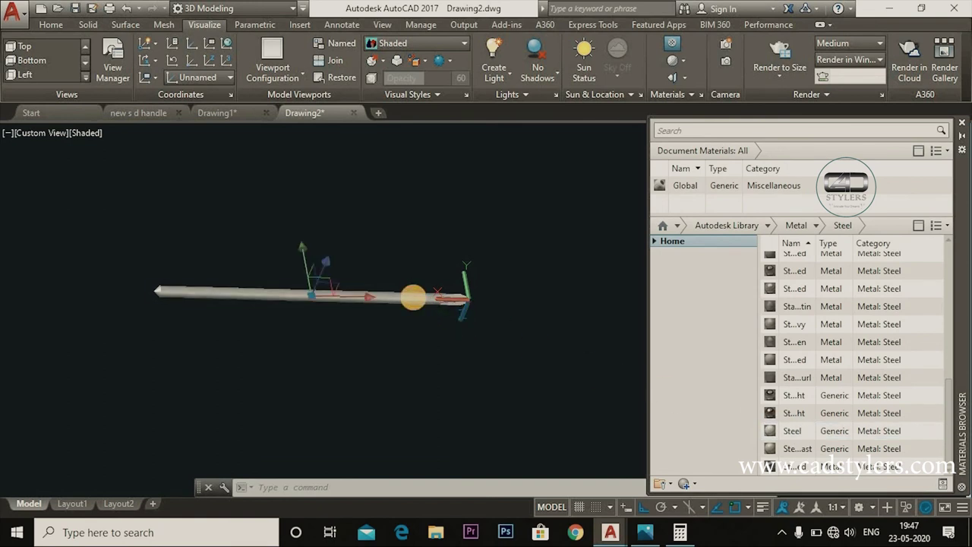
{"action": "scroll", "coordinate": [405, 309], "scroll_direction": "up", "scroll_amount": 3}
{"action": "scroll", "coordinate": [399, 337], "scroll_direction": "down", "scroll_amount": 3}
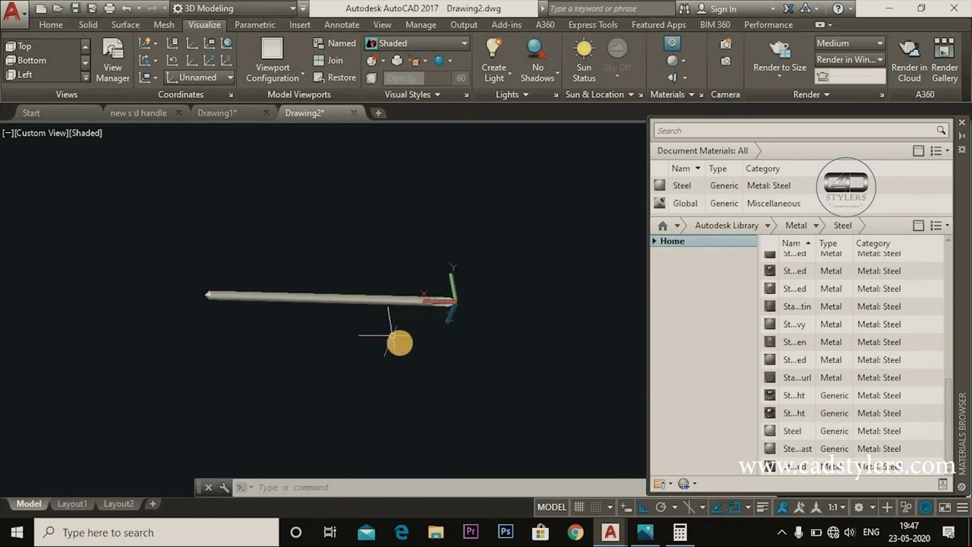
{"action": "scroll", "coordinate": [409, 344], "scroll_direction": "up", "scroll_amount": 3}
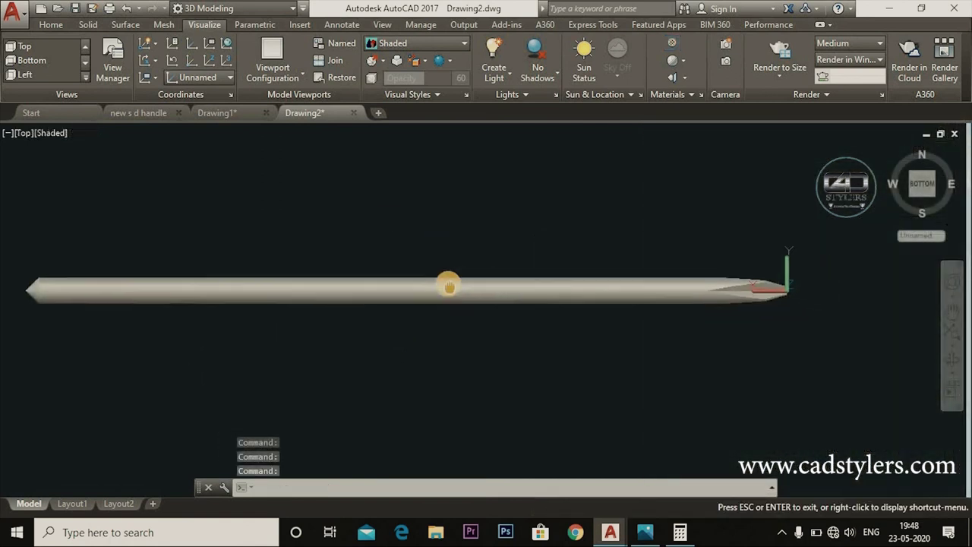
{"action": "key", "text": "Escape"}
{"action": "scroll", "coordinate": [525, 323], "scroll_direction": "down", "scroll_amount": 1}
{"action": "scroll", "coordinate": [526, 322], "scroll_direction": "down", "scroll_amount": 2}
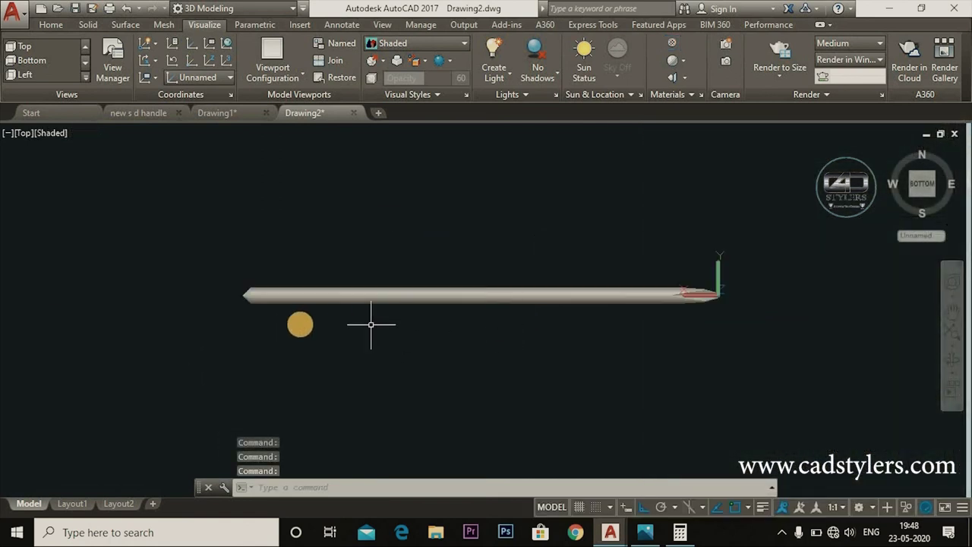
Compare the handle in Drawing1 with the rod in Drawing2, ending on Drawing2.
{"action": "left_click", "coordinate": [216, 112]}
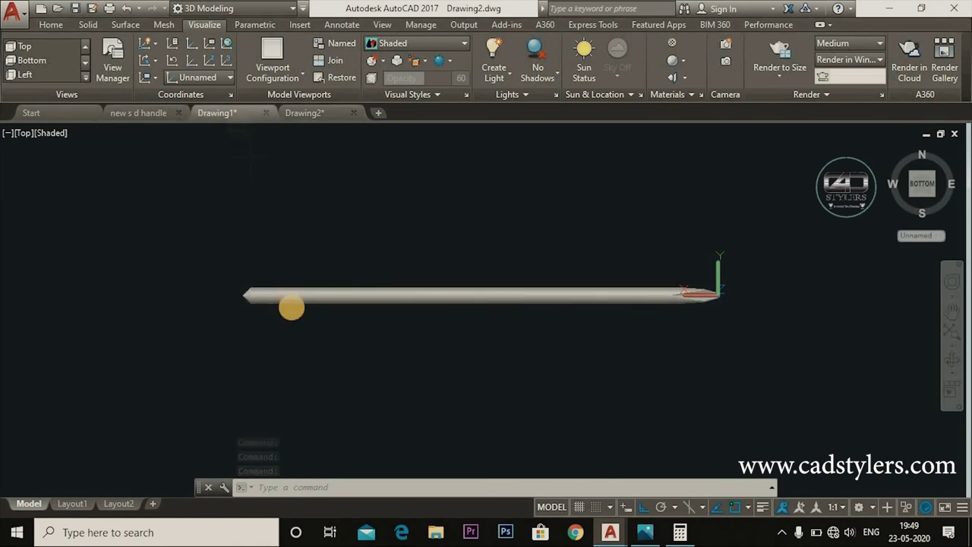
{"action": "left_click", "coordinate": [311, 113]}
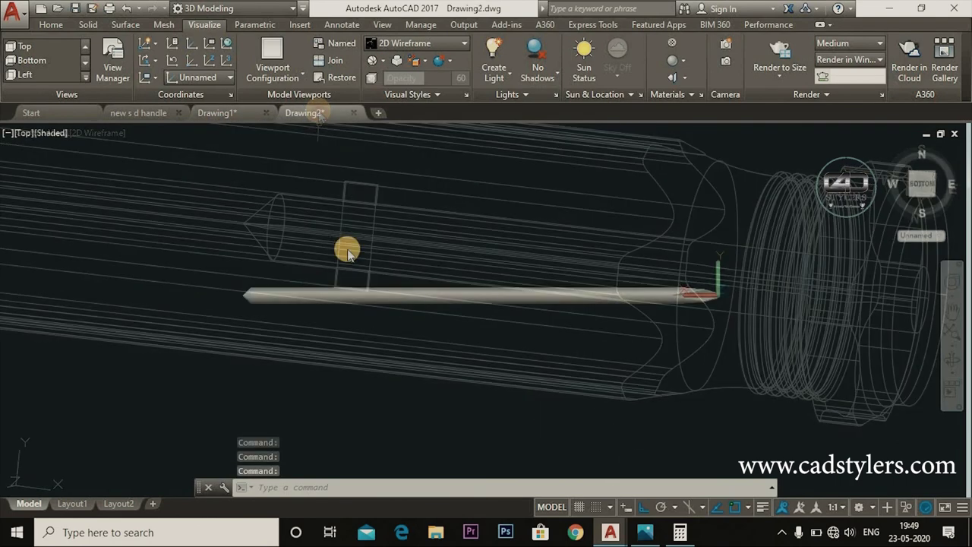
{"action": "left_click", "coordinate": [237, 114]}
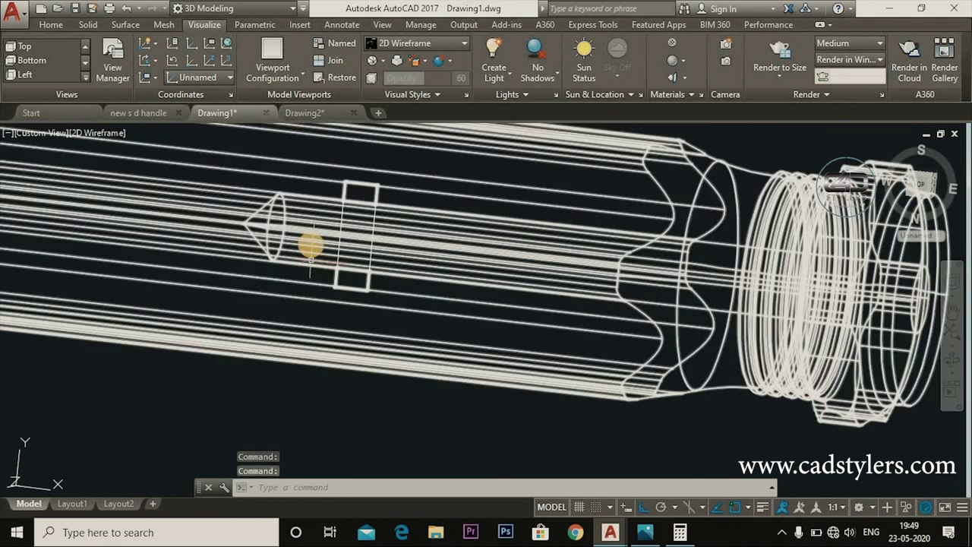
{"action": "left_click", "coordinate": [332, 113]}
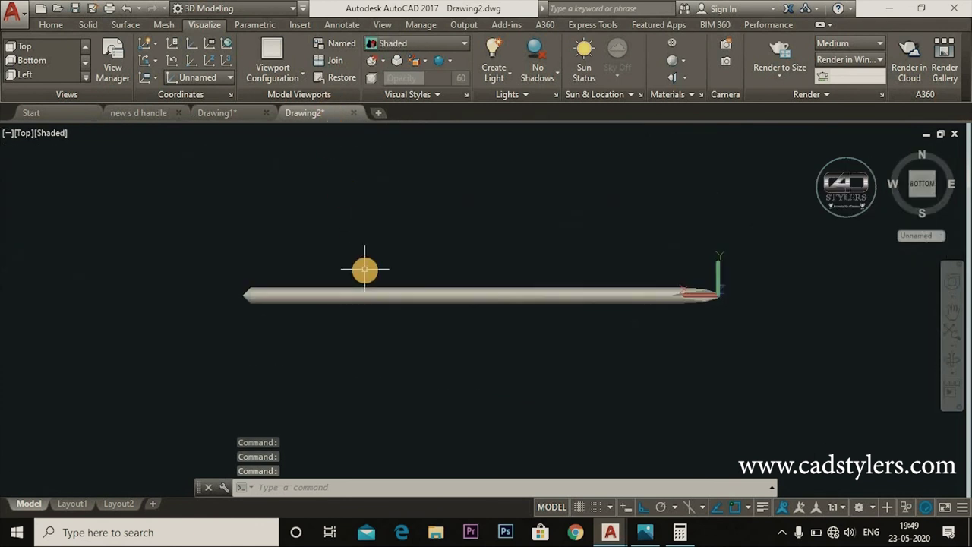
Draw lines from 0,0 with lengths 20, 4, 2.5, 8 and 2.5 to outline the rectangle.
{"action": "type", "text": "l"}
{"action": "key", "text": "Return"}
{"action": "middle_click_drag", "start_coordinate": [638, 297], "coordinate": [403, 335]}
{"action": "type", "text": ",0"}
{"action": "key", "text": "Return"}
{"action": "type", "text": "20"}
{"action": "key", "text": "Return"}
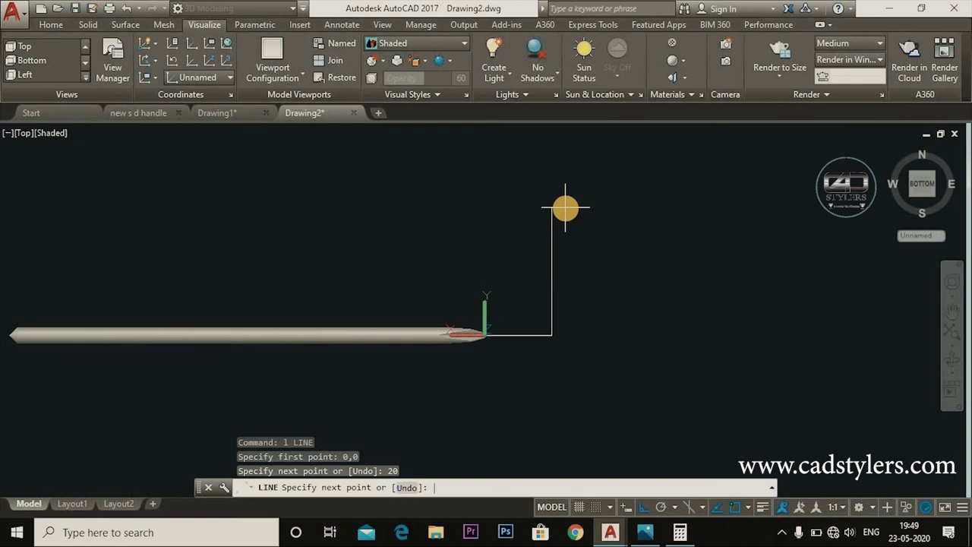
{"action": "type", "text": "4"}
{"action": "key", "text": "Return"}
{"action": "type", "text": "2"}
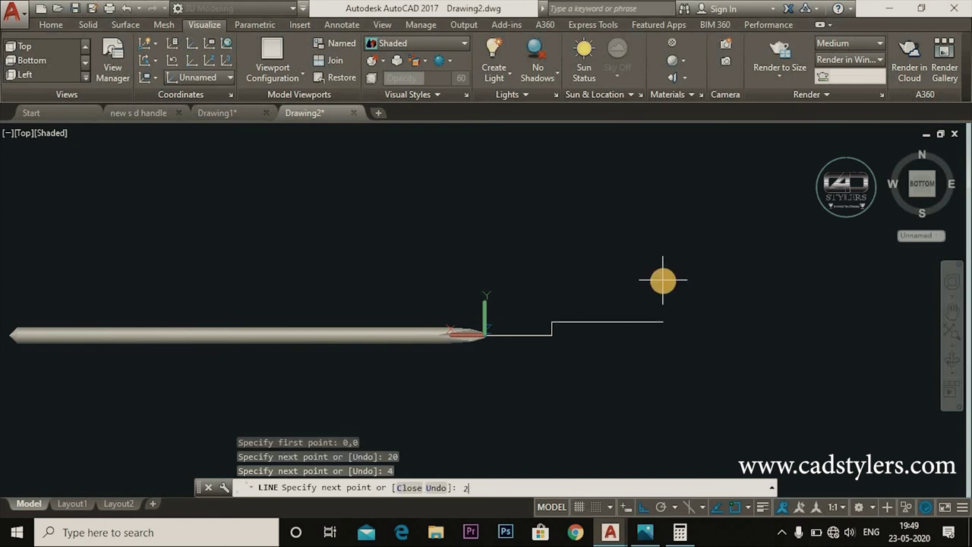
{"action": "key", "text": "Return"}
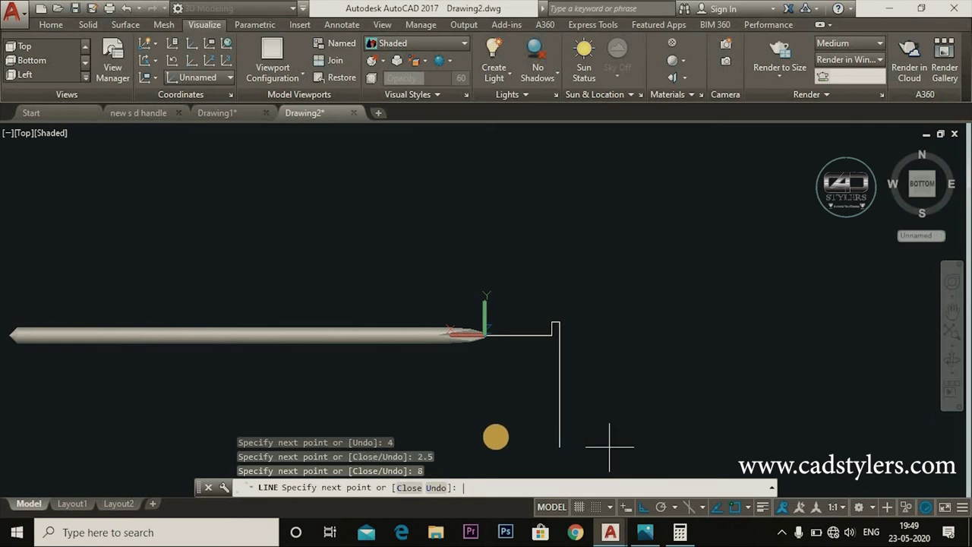
{"action": "type", "text": "8"}
{"action": "key", "text": "Return"}
{"action": "type", "text": "2.5"}
{"action": "key", "text": "Return"}
{"action": "scroll", "coordinate": [557, 341], "scroll_direction": "up", "scroll_amount": 5}
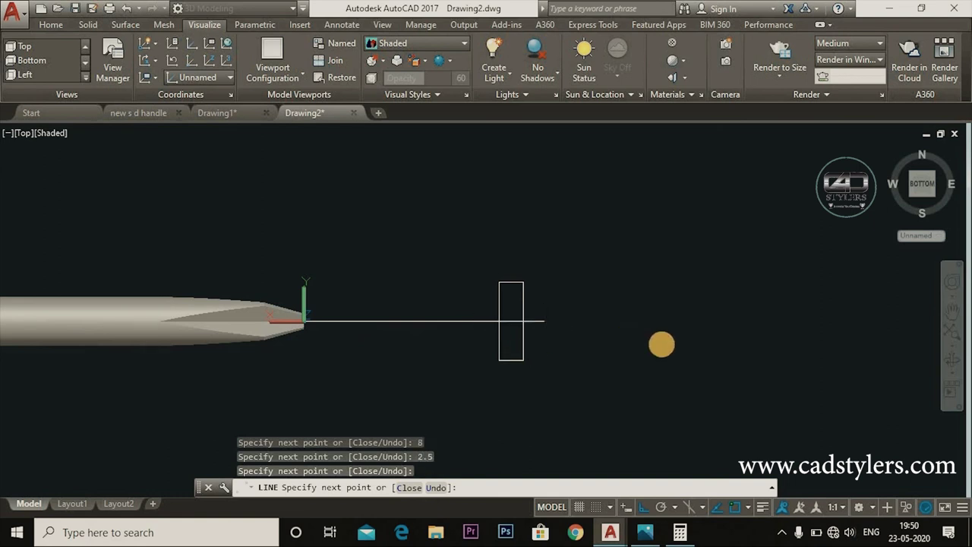
{"action": "key", "text": "Escape"}
Erase the long horizontal guide line.
{"action": "type", "text": "e"}
{"action": "key", "text": "Return"}
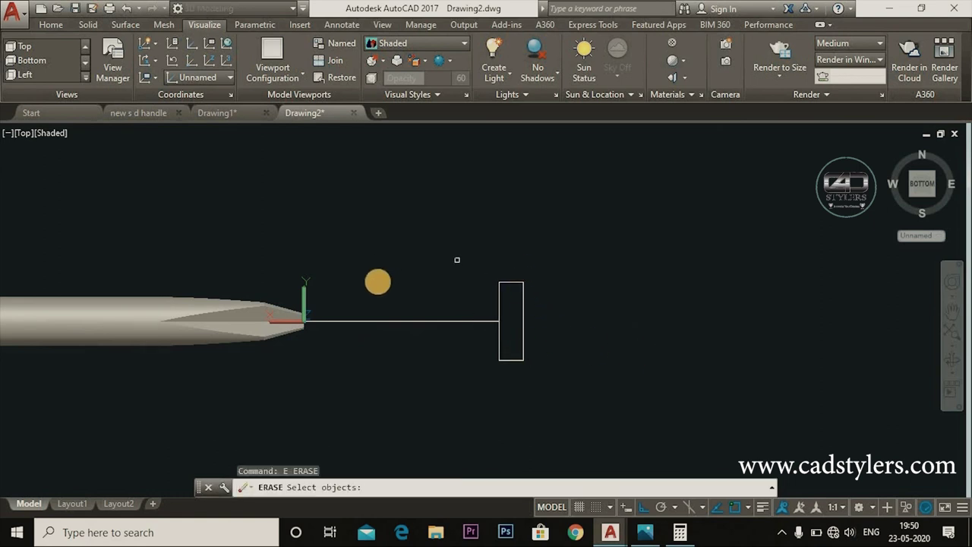
{"action": "left_click", "coordinate": [410, 322]}
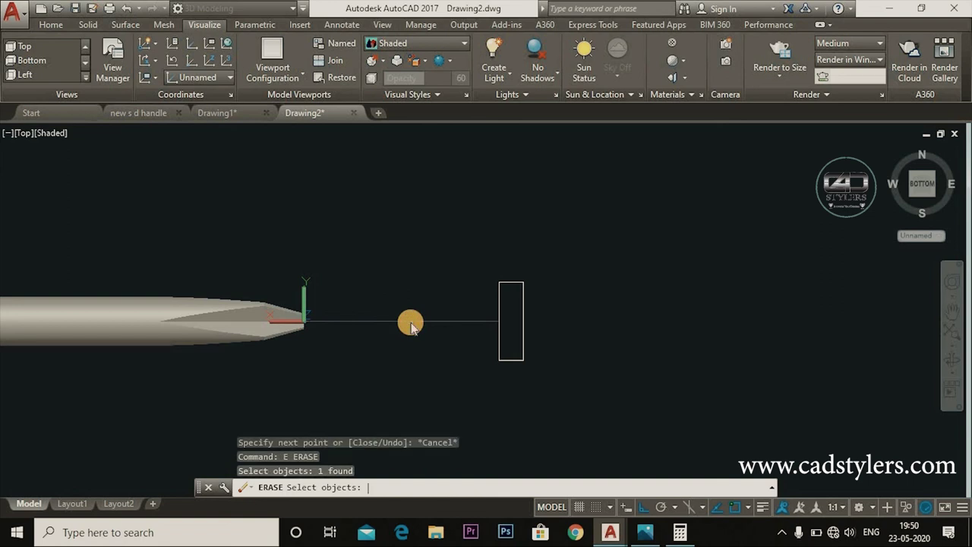
{"action": "key", "text": "Return"}
Join the five rectangle segments into one polyline.
{"action": "type", "text": "j"}
{"action": "key", "text": "Return"}
{"action": "left_click", "coordinate": [585, 241]}
{"action": "left_click", "coordinate": [479, 375]}
{"action": "key", "text": "Return"}
Move the 2.5 × 8 rectangle 155 units along the rod to near its far end.
{"action": "middle_click_drag", "start_coordinate": [479, 375], "coordinate": [659, 338], "text": "shift"}
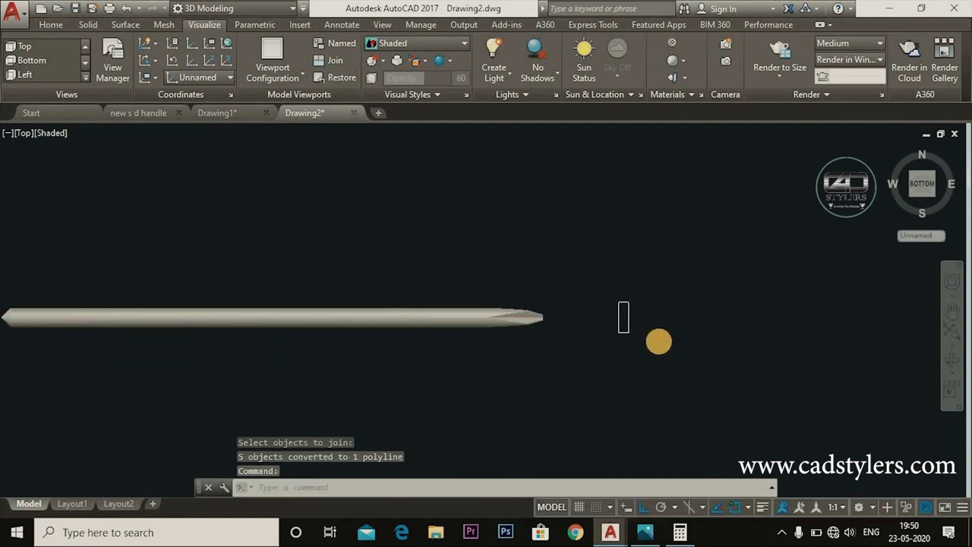
{"action": "scroll", "coordinate": [658, 342], "scroll_direction": "down", "scroll_amount": 2}
{"action": "scroll", "coordinate": [586, 345], "scroll_direction": "up", "scroll_amount": 2}
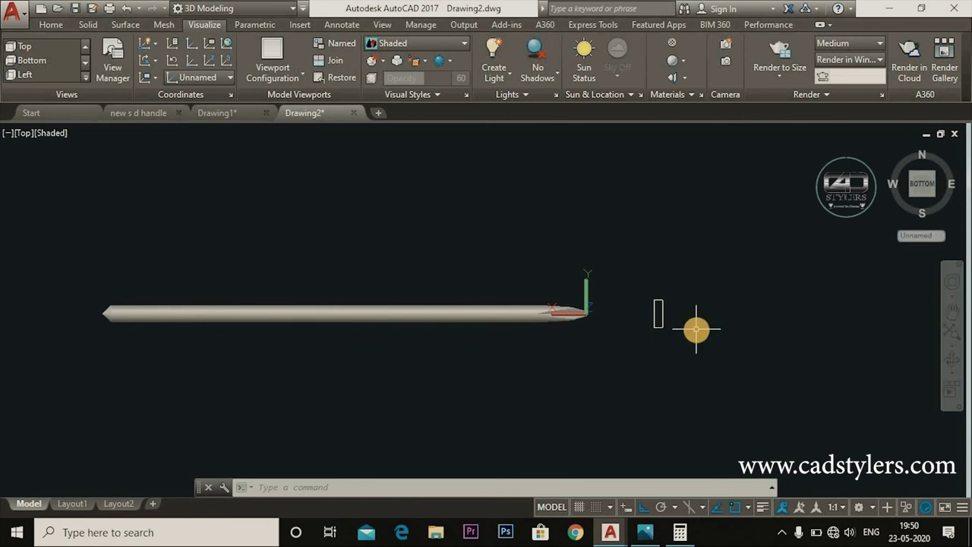
{"action": "type", "text": "m"}
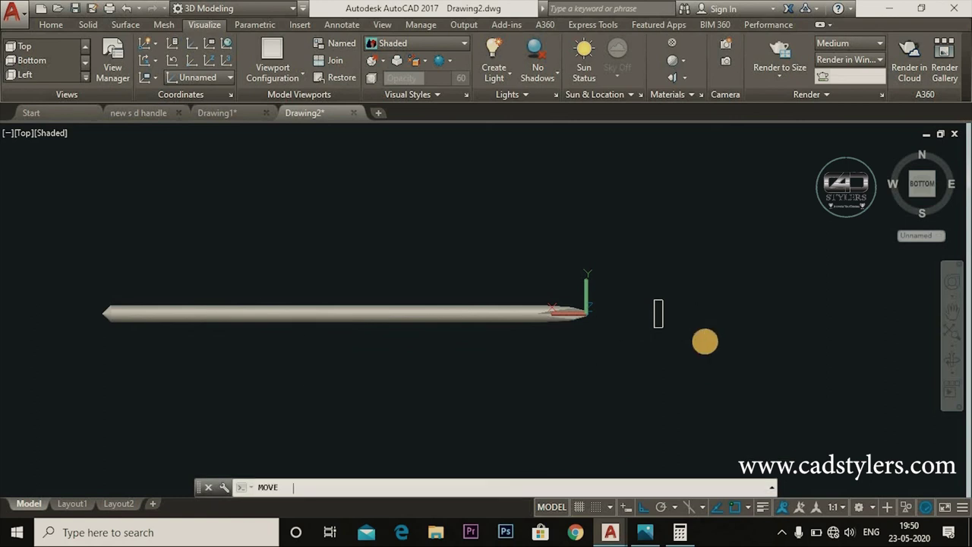
{"action": "key", "text": "Return"}
{"action": "left_click", "coordinate": [676, 293]}
{"action": "left_click", "coordinate": [631, 361]}
{"action": "key", "text": "Return"}
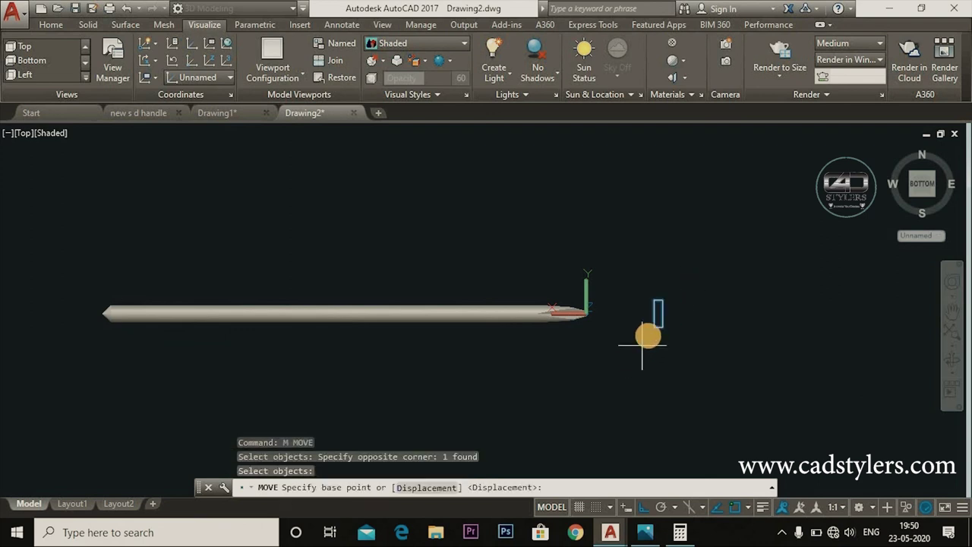
{"action": "left_click", "coordinate": [652, 326]}
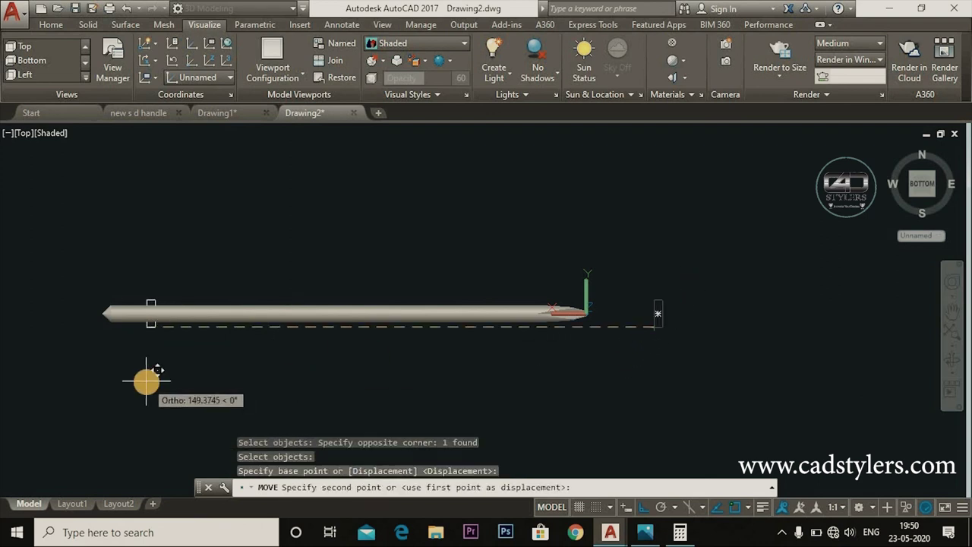
{"action": "type", "text": "2"}
{"action": "key", "text": "BackSpace"}
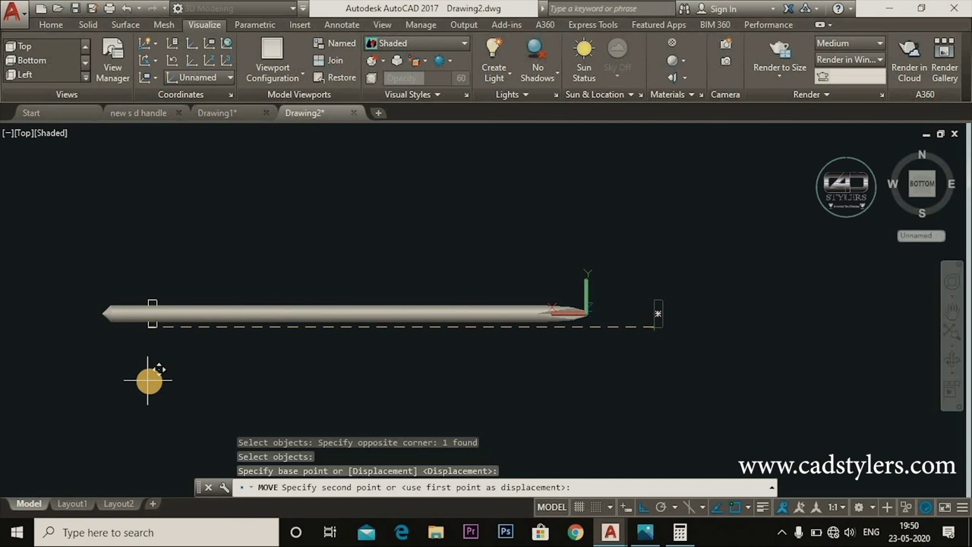
{"action": "type", "text": "155"}
{"action": "key", "text": "Return"}
{"action": "middle_click_drag", "start_coordinate": [214, 310], "coordinate": [251, 339], "text": "shift"}
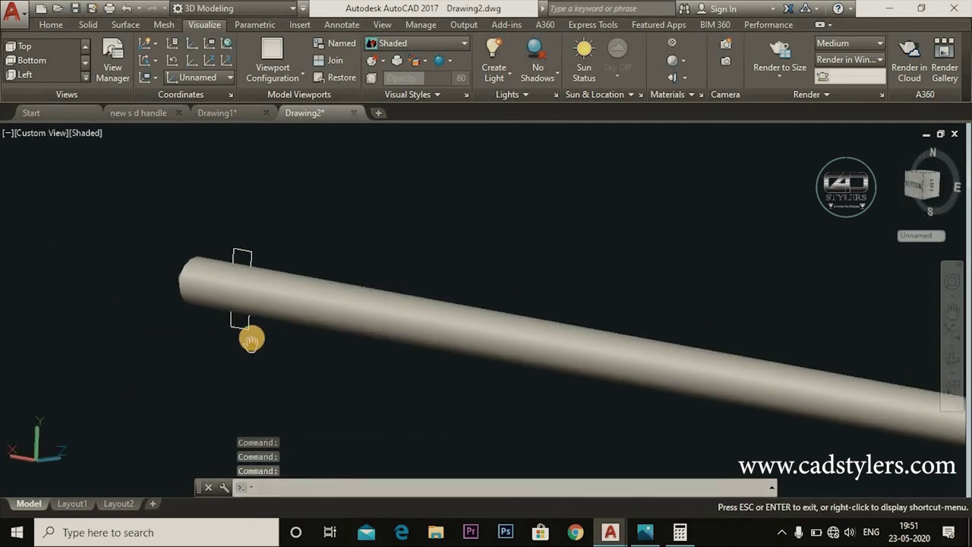
Press-pull both sides of the rectangle 0.25 into a thin tab on the shaft.
{"action": "type", "text": "pree"}
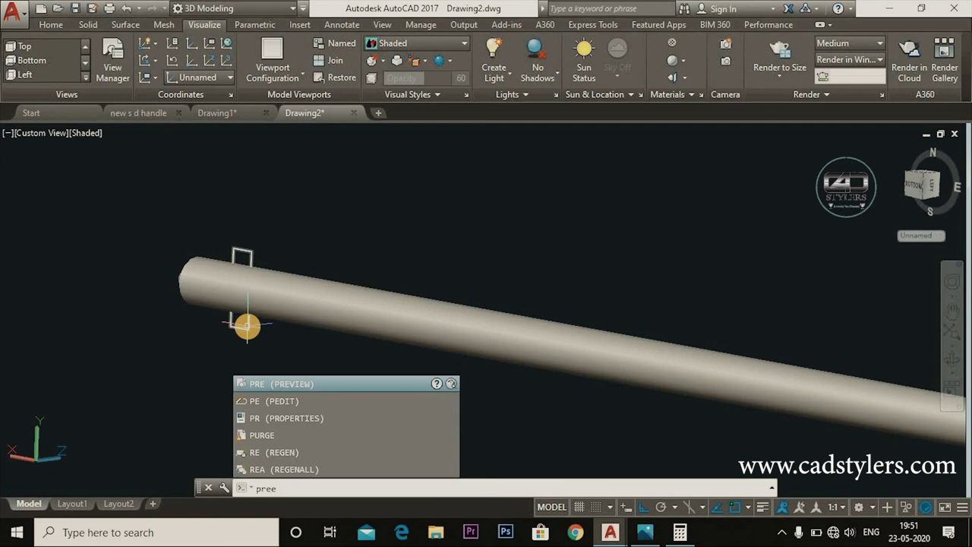
{"action": "key", "text": "Return"}
{"action": "left_click", "coordinate": [237, 261]}
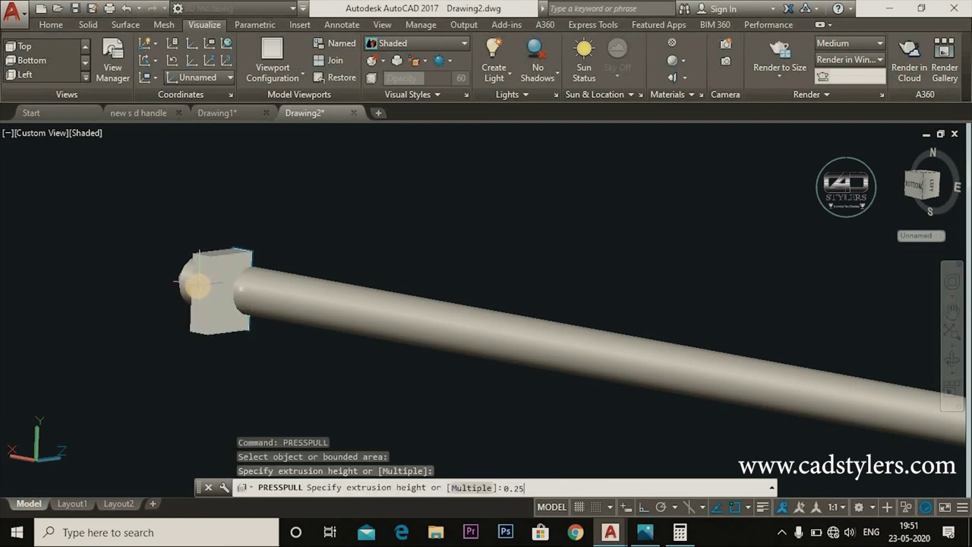
{"action": "key", "text": "Return"}
{"action": "middle_click_drag", "start_coordinate": [195, 278], "coordinate": [360, 343], "text": "shift"}
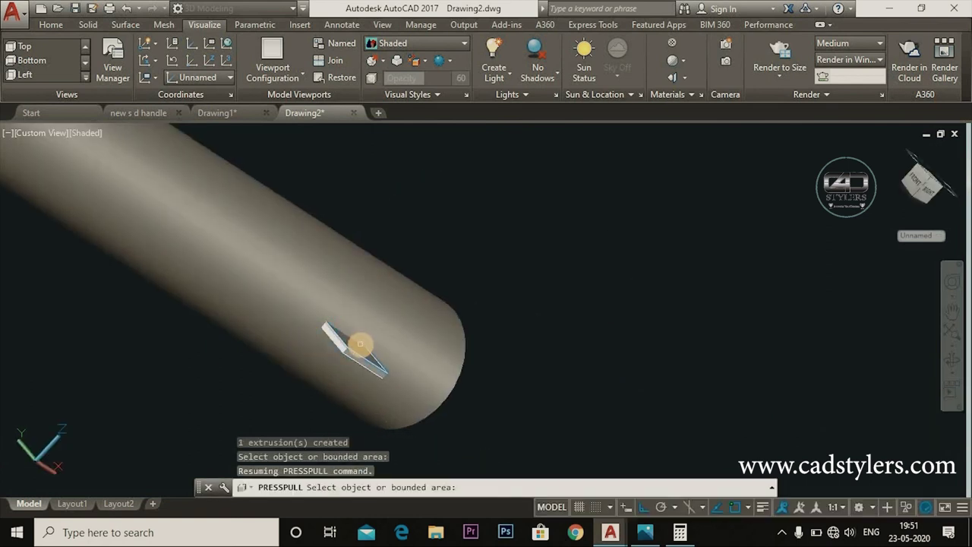
{"action": "left_click", "coordinate": [360, 344]}
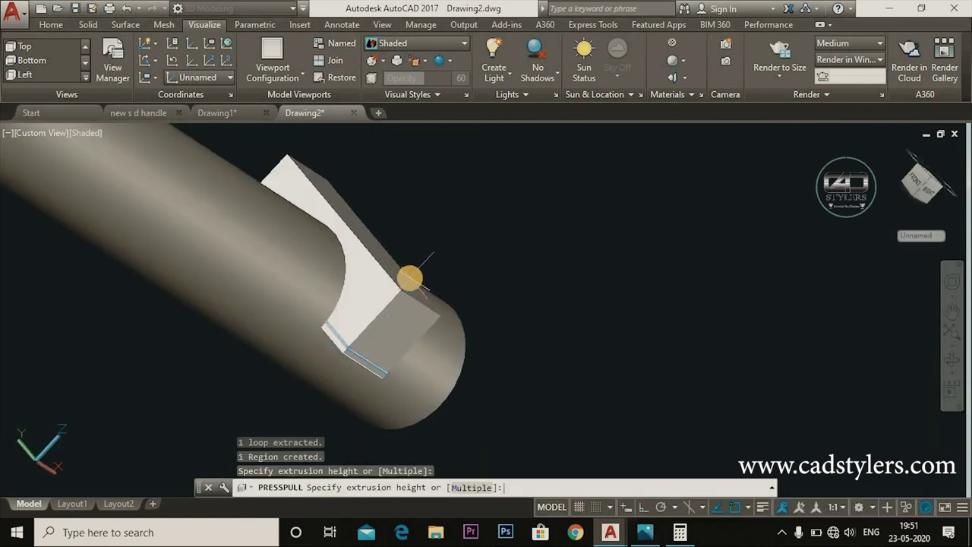
{"action": "type", "text": "0.25"}
{"action": "key", "text": "Return"}
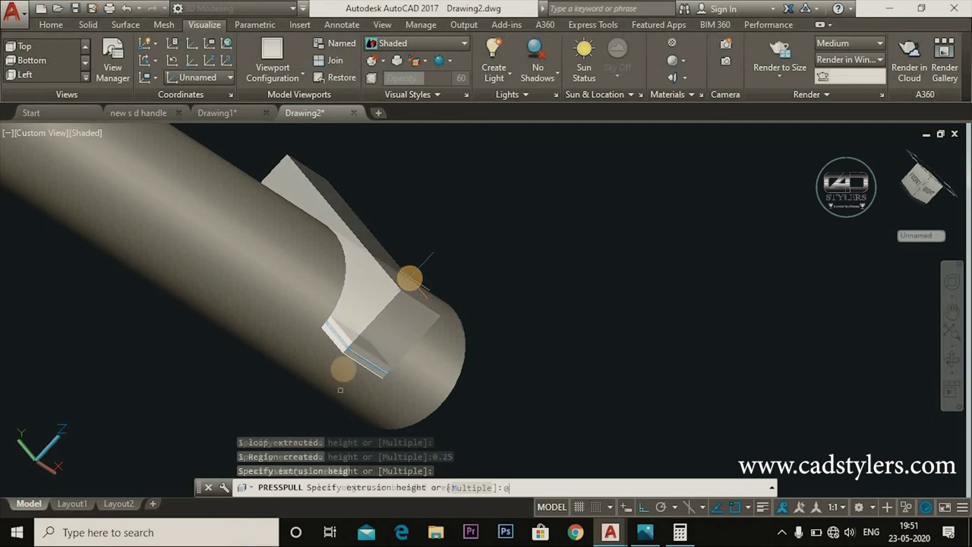
{"action": "scroll", "coordinate": [368, 328], "scroll_direction": "up", "scroll_amount": 3}
{"action": "scroll", "coordinate": [368, 327], "scroll_direction": "down", "scroll_amount": 3}
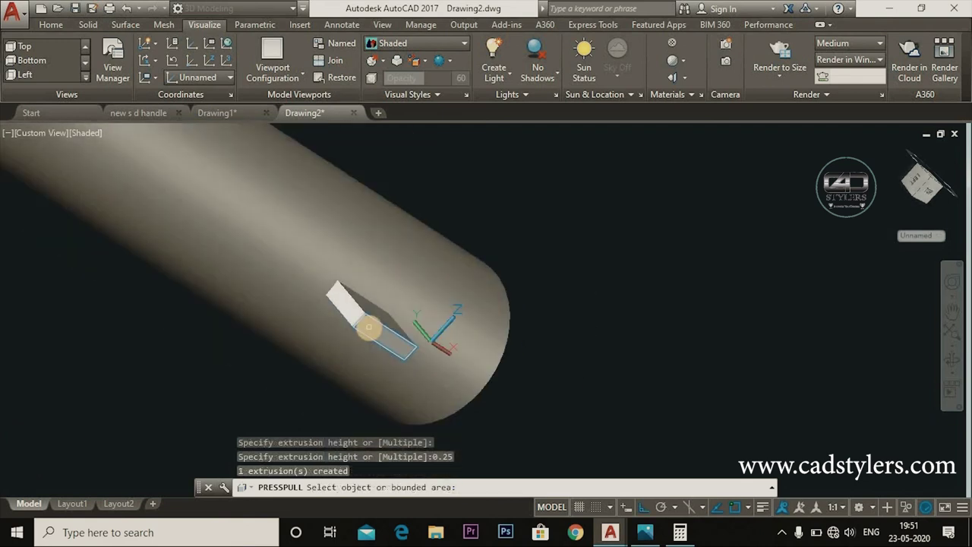
{"action": "scroll", "coordinate": [357, 343], "scroll_direction": "down", "scroll_amount": 2}
{"action": "mouse_move", "coordinate": [358, 343]}
{"action": "middle_mouse_down", "text": "shift"}
{"action": "mouse_move", "coordinate": [581, 182]}
{"action": "mouse_move", "coordinate": [388, 325]}
{"action": "mouse_move", "coordinate": [525, 327]}
{"action": "middle_mouse_up", "text": "shift"}
{"action": "key", "text": "Escape"}
Union the rod and the tab into a single solid.
{"action": "type", "text": "union"}
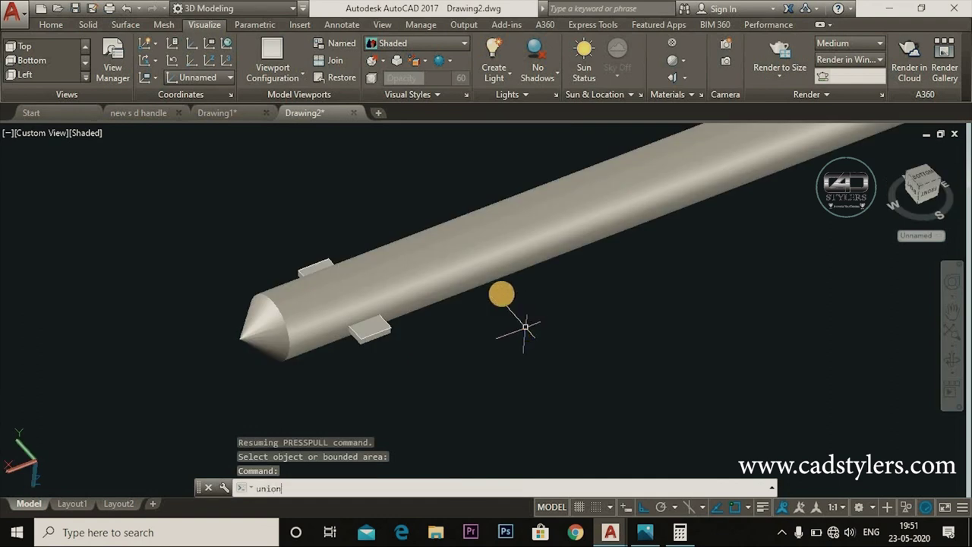
{"action": "key", "text": "Return"}
{"action": "left_click", "coordinate": [455, 287]}
{"action": "left_click", "coordinate": [374, 331]}
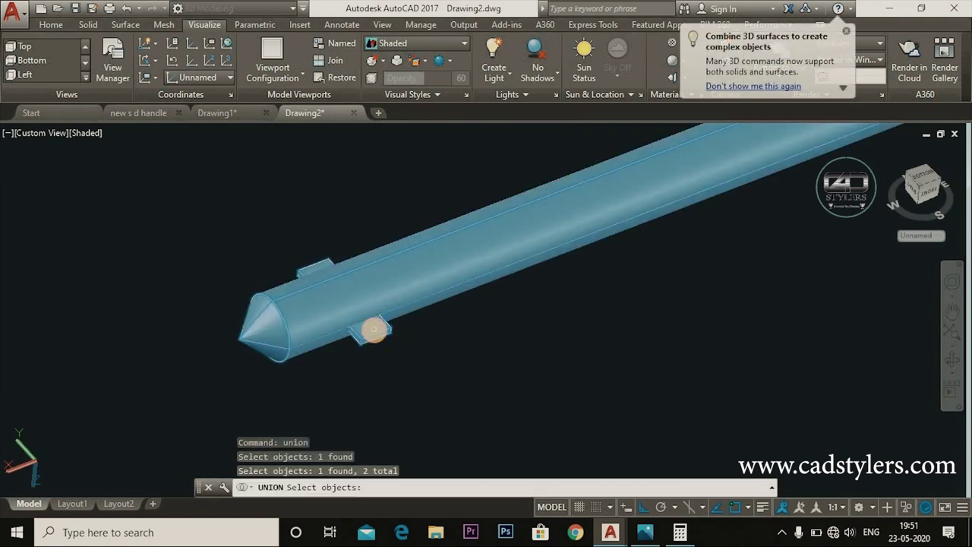
{"action": "key", "text": "Return"}
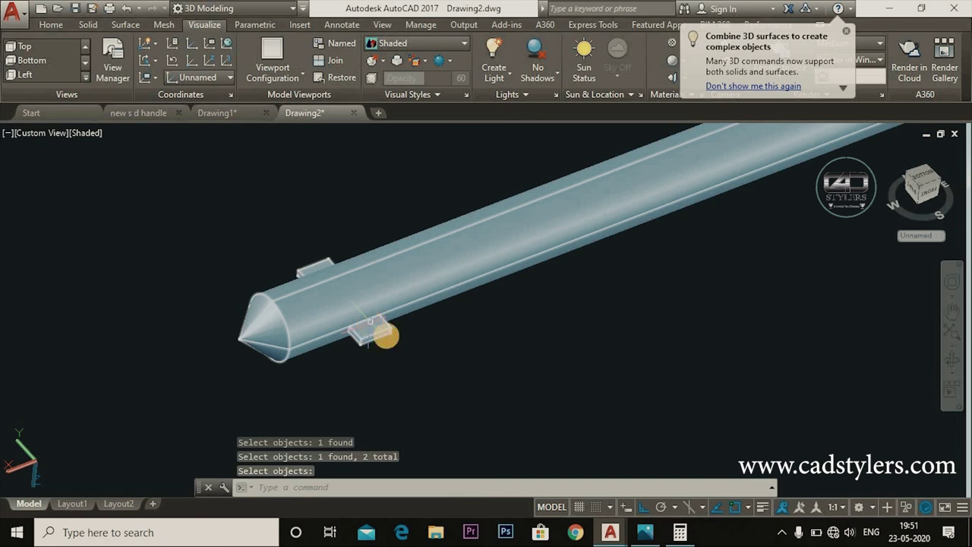
{"action": "scroll", "coordinate": [488, 338], "scroll_direction": "down", "scroll_amount": 3}
{"action": "scroll", "coordinate": [489, 335], "scroll_direction": "down", "scroll_amount": 2}
Copy the shaft to the clipboard and switch to Drawing1 with the handle.
{"action": "left_click", "coordinate": [489, 336]}
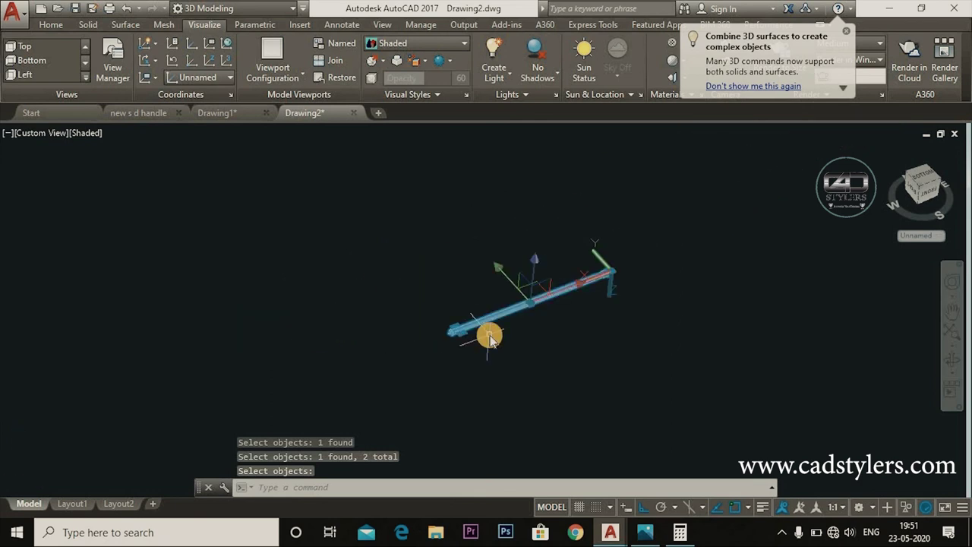
{"action": "key", "text": "ctrl+c"}
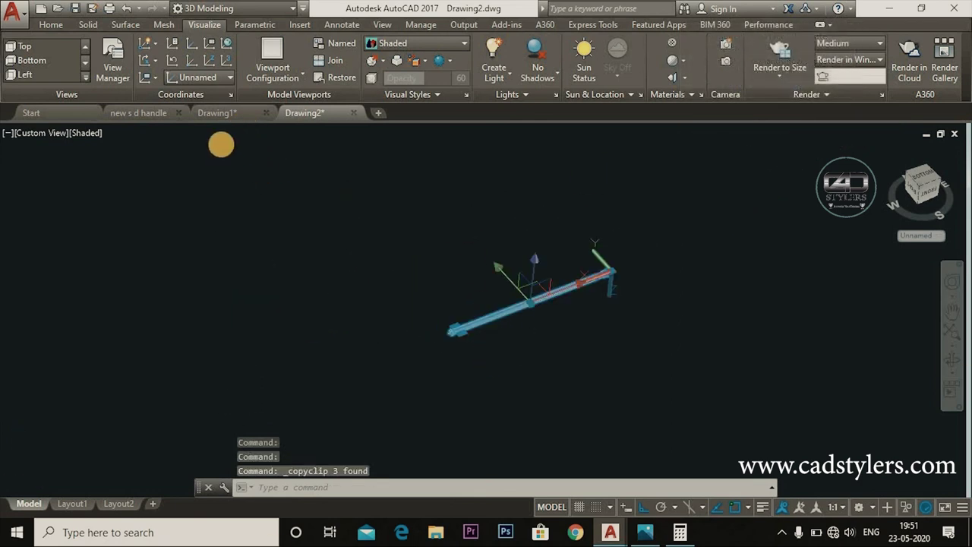
{"action": "left_click", "coordinate": [220, 113]}
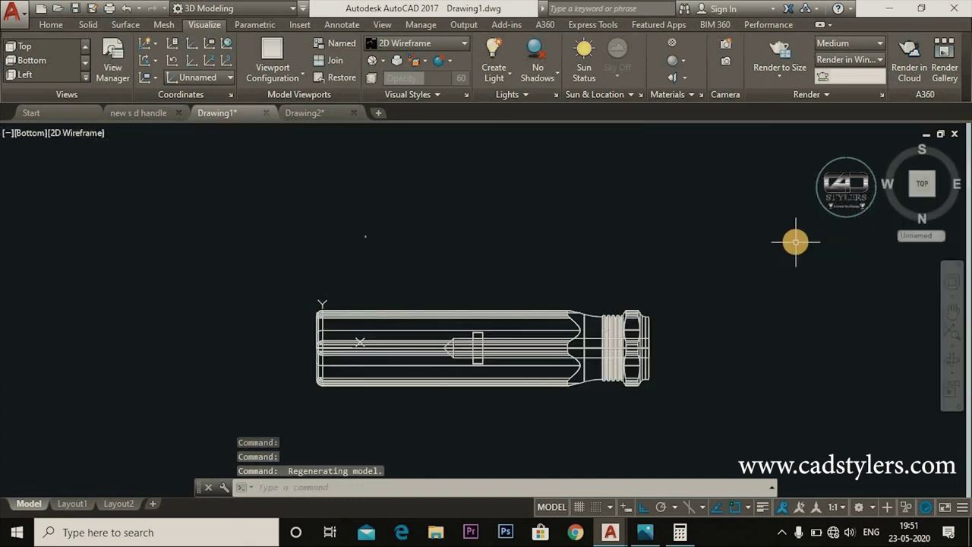
Paste the shaft above the handle and turn it 180° with 3DROTATE.
{"action": "key", "text": "ctrl+v"}
{"action": "left_click", "coordinate": [745, 200]}
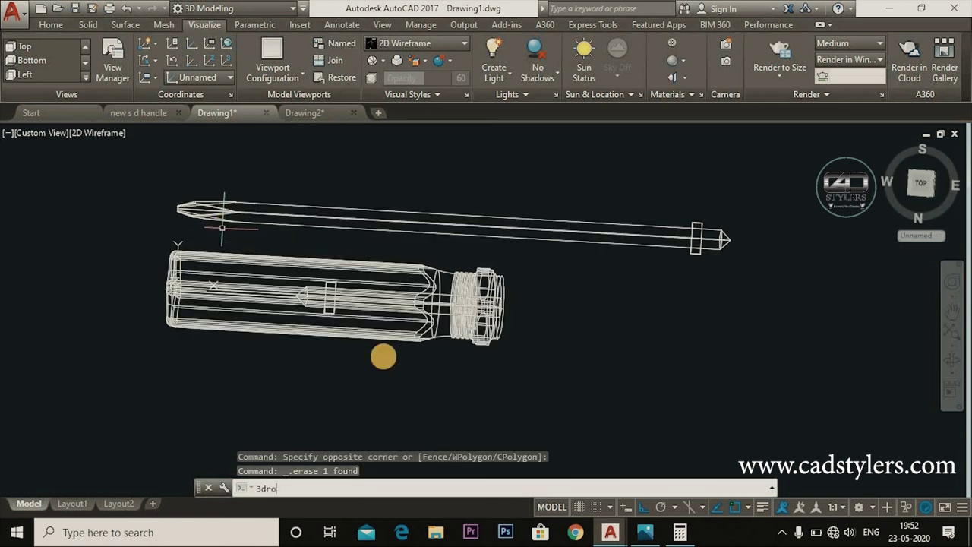
{"action": "key", "text": "Return"}
{"action": "left_click", "coordinate": [666, 227]}
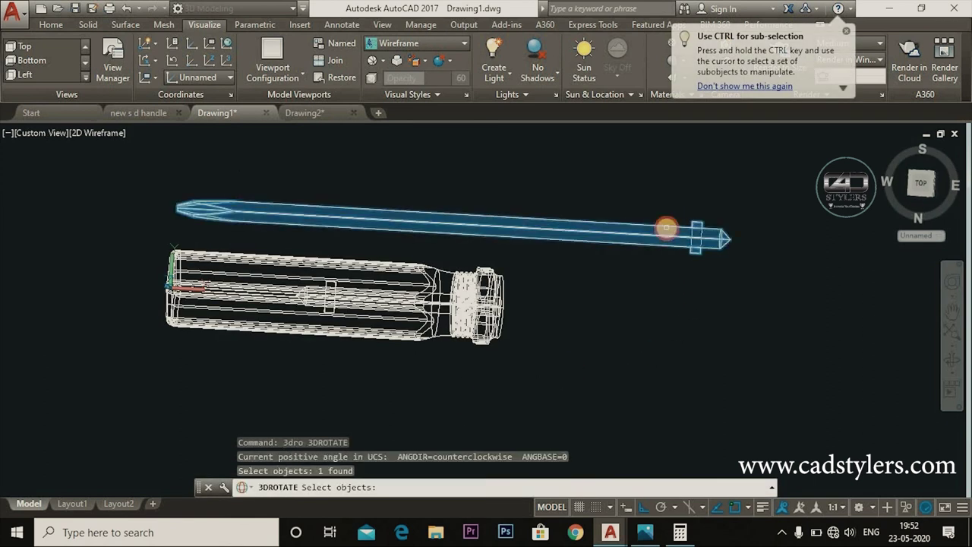
{"action": "key", "text": "Return"}
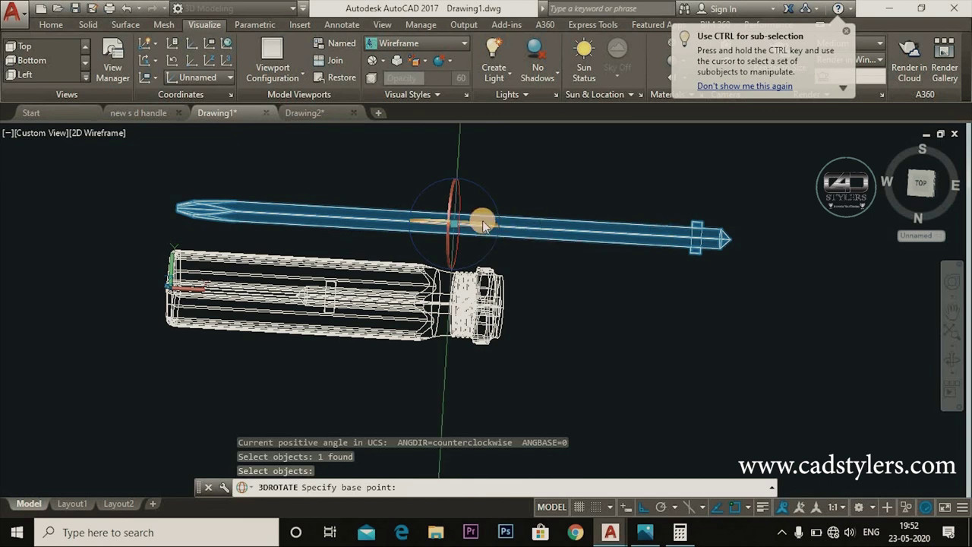
{"action": "left_click", "coordinate": [483, 221]}
{"action": "type", "text": "180"}
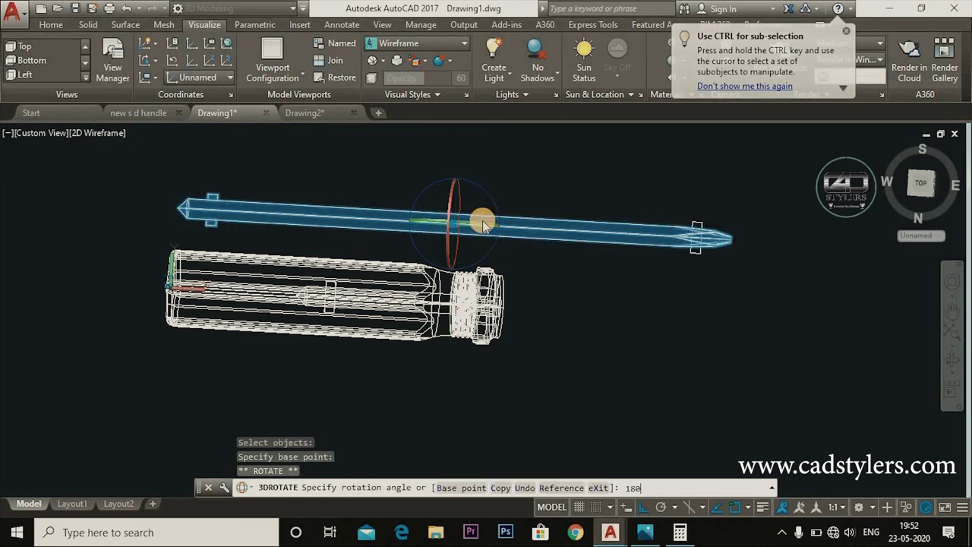
{"action": "key", "text": "Return"}
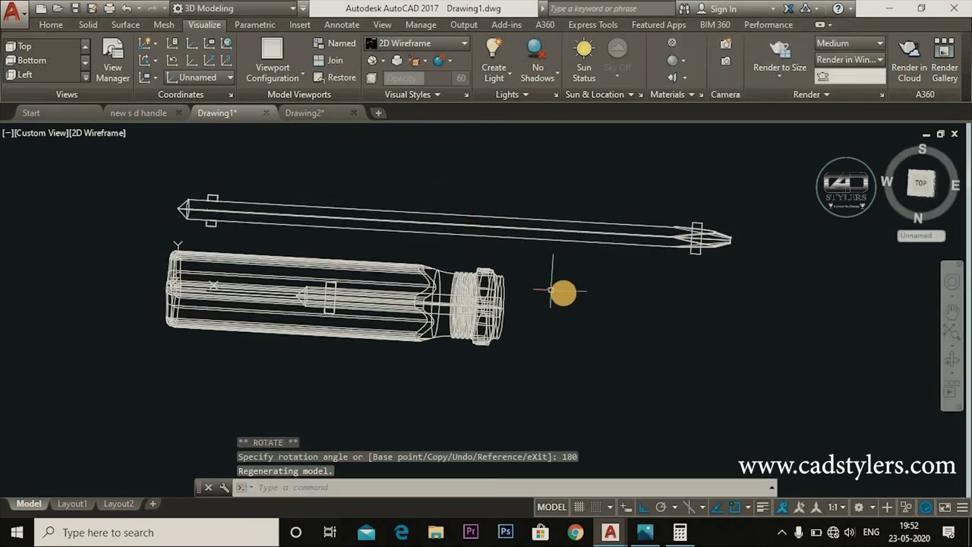
Erase the small leftover rectangle at the shaft tip.
{"action": "key", "text": "Escape"}
{"action": "scroll", "coordinate": [704, 257], "scroll_direction": "up", "scroll_amount": 5}
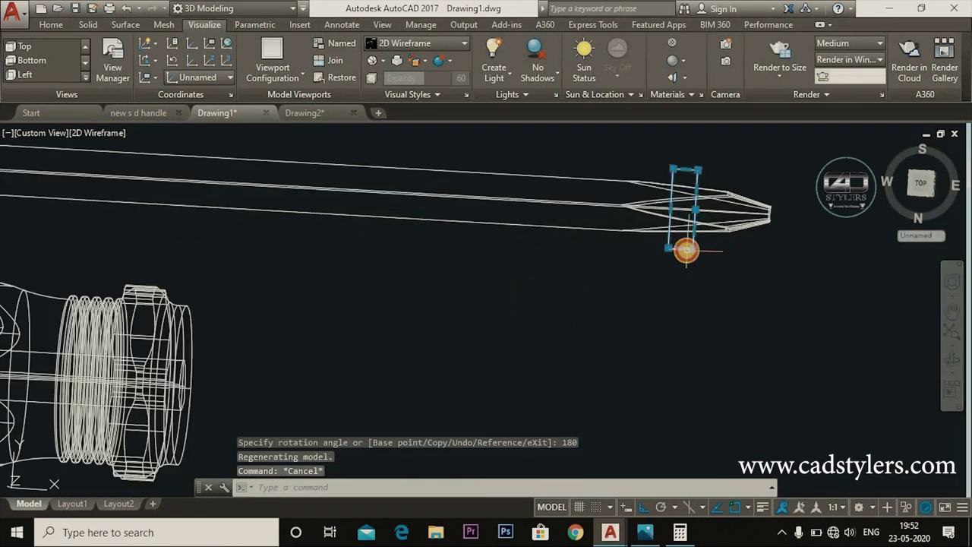
{"action": "key", "text": "Delete"}
{"action": "scroll", "coordinate": [691, 262], "scroll_direction": "down", "scroll_amount": 5}
{"action": "scroll", "coordinate": [702, 303], "scroll_direction": "down", "scroll_amount": 1}
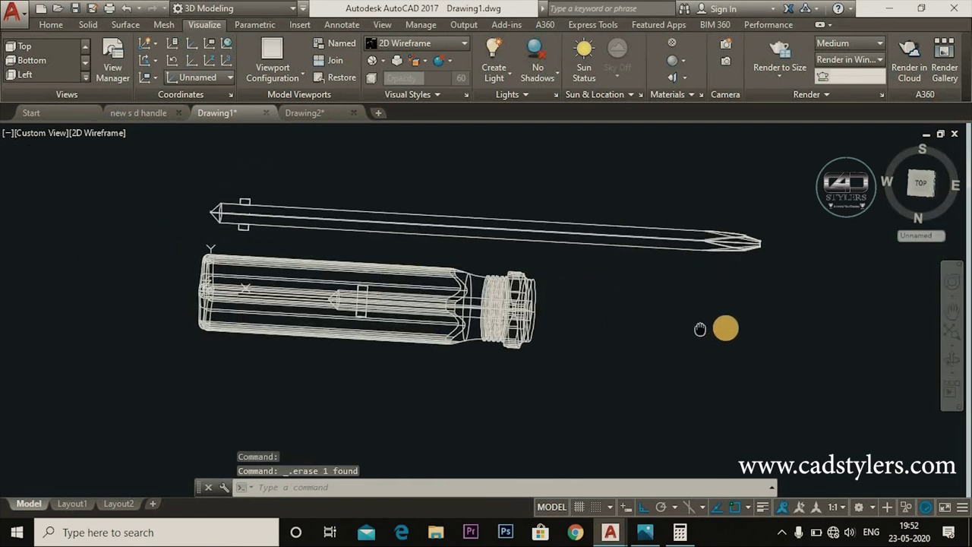
{"action": "scroll", "coordinate": [709, 331], "scroll_direction": "down", "scroll_amount": 1}
Move the shaft from its back endpoint into the handle so the tip protrudes.
{"action": "type", "text": "m"}
{"action": "key", "text": "Return"}
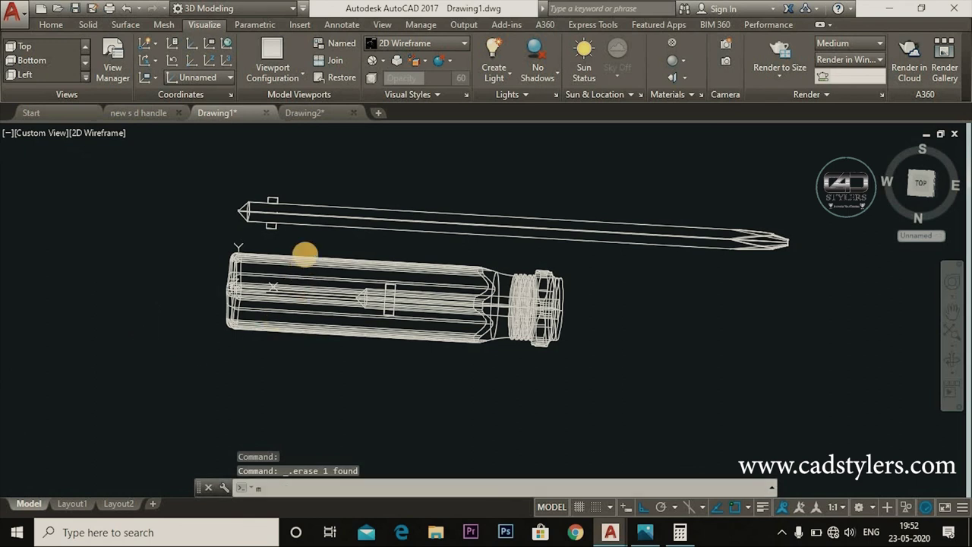
{"action": "left_click", "coordinate": [334, 218]}
{"action": "key", "text": "Return"}
{"action": "scroll", "coordinate": [248, 218], "scroll_direction": "up", "scroll_amount": 2}
{"action": "scroll", "coordinate": [241, 228], "scroll_direction": "up", "scroll_amount": 2}
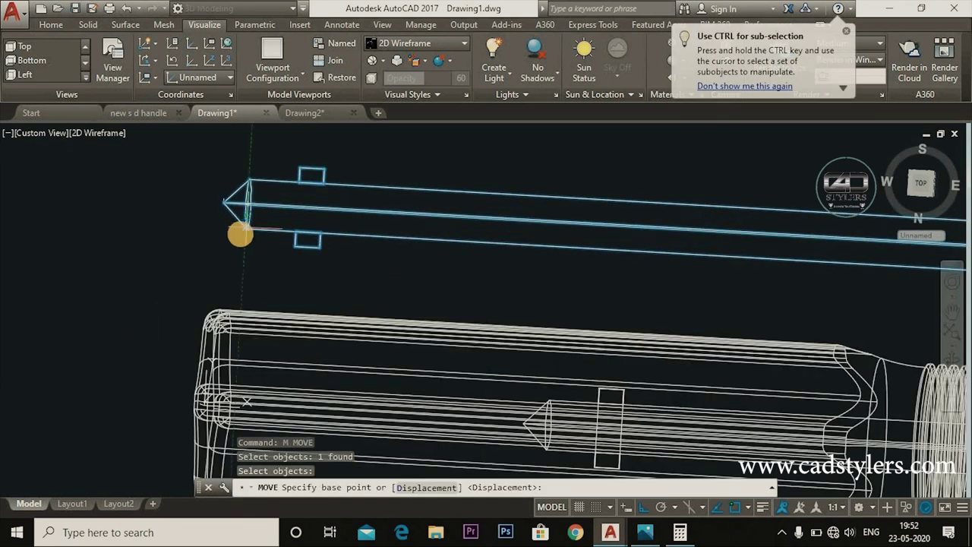
{"action": "scroll", "coordinate": [220, 187], "scroll_direction": "up", "scroll_amount": 3}
{"action": "scroll", "coordinate": [219, 251], "scroll_direction": "up", "scroll_amount": 2}
{"action": "left_click", "coordinate": [241, 206]}
{"action": "scroll", "coordinate": [340, 261], "scroll_direction": "down", "scroll_amount": 2}
{"action": "scroll", "coordinate": [471, 357], "scroll_direction": "up", "scroll_amount": 3}
{"action": "scroll", "coordinate": [381, 309], "scroll_direction": "up", "scroll_amount": 2}
{"action": "scroll", "coordinate": [469, 321], "scroll_direction": "up", "scroll_amount": 2}
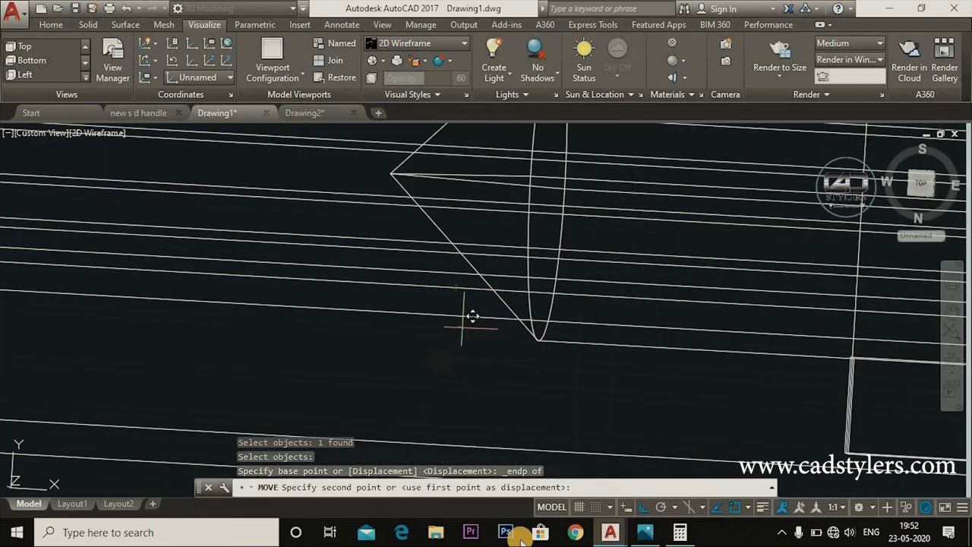
{"action": "left_click", "coordinate": [460, 420]}
{"action": "scroll", "coordinate": [581, 329], "scroll_direction": "down", "scroll_amount": 5}
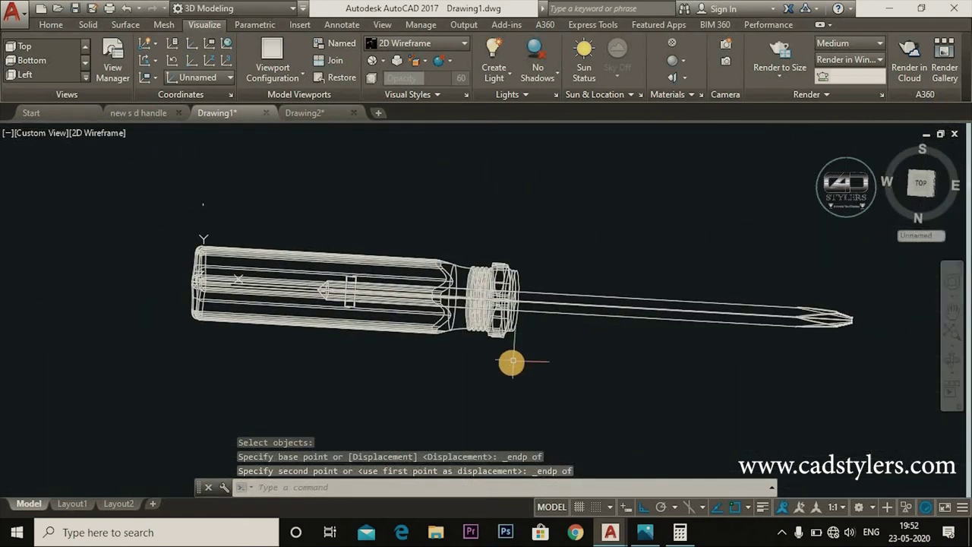
{"action": "scroll", "coordinate": [220, 199], "scroll_direction": "up", "scroll_amount": 3}
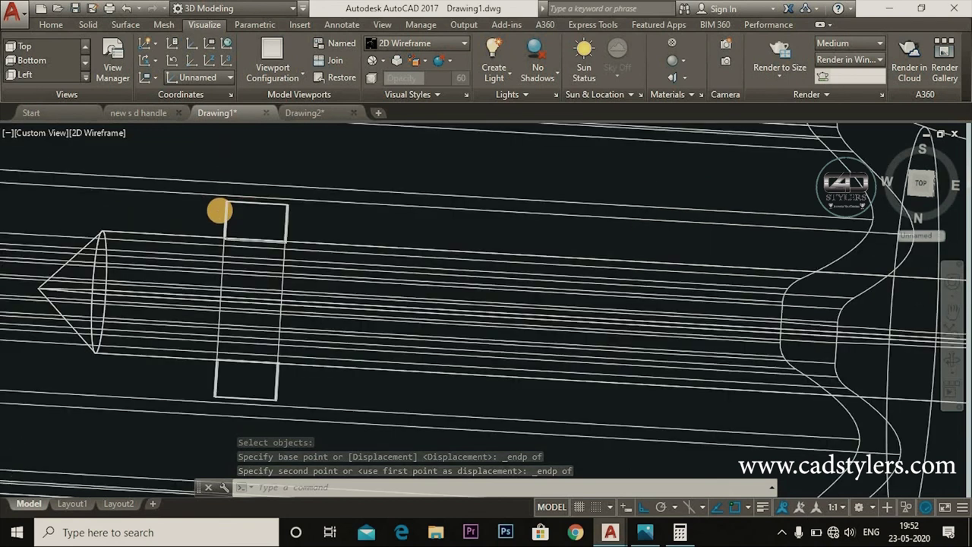
{"action": "scroll", "coordinate": [217, 211], "scroll_direction": "up", "scroll_amount": 2}
{"action": "scroll", "coordinate": [287, 284], "scroll_direction": "down", "scroll_amount": 5}
Orbit the screwdriver, then view it from the Bottom face of the ViewCube.
{"action": "scroll", "coordinate": [285, 281], "scroll_direction": "down", "scroll_amount": 4}
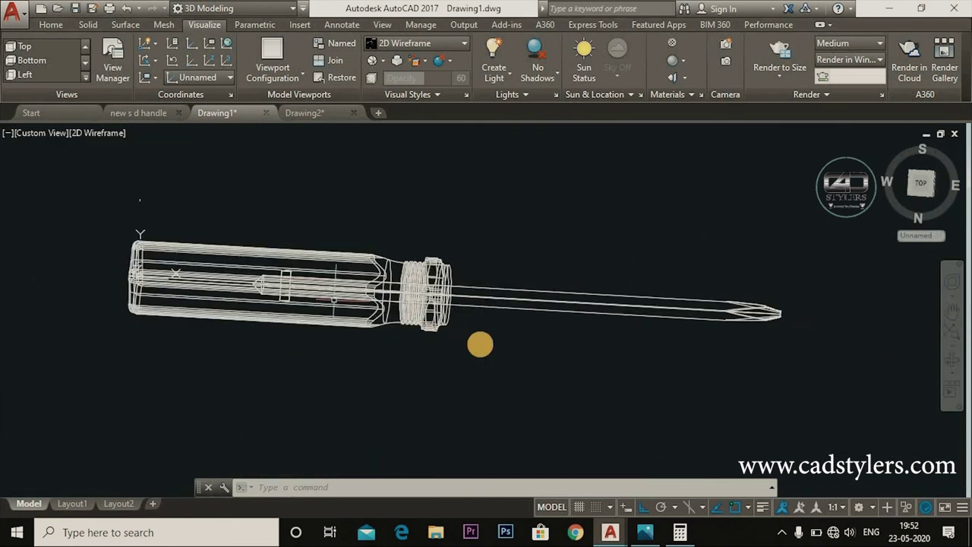
{"action": "middle_click_drag", "start_coordinate": [566, 334], "coordinate": [683, 315], "text": "shift"}
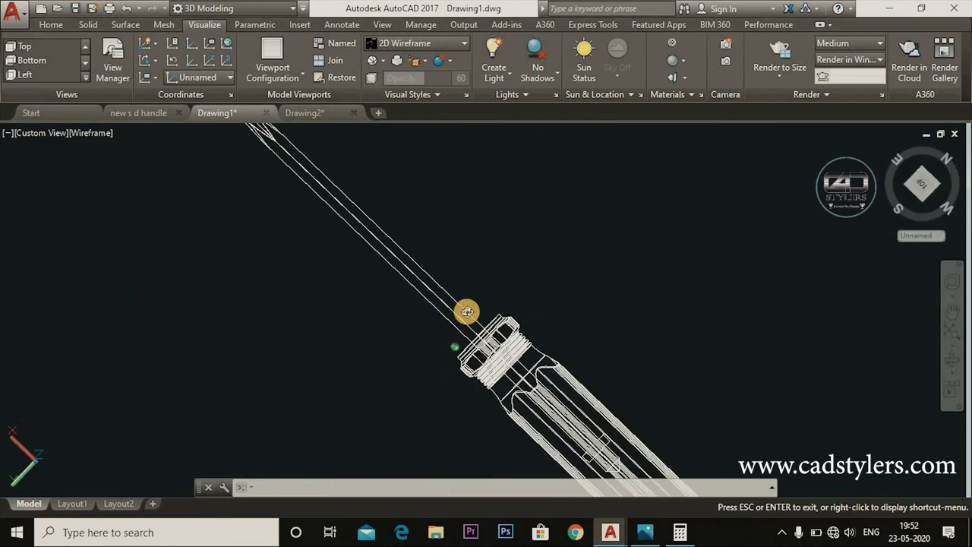
{"action": "left_click", "coordinate": [885, 200]}
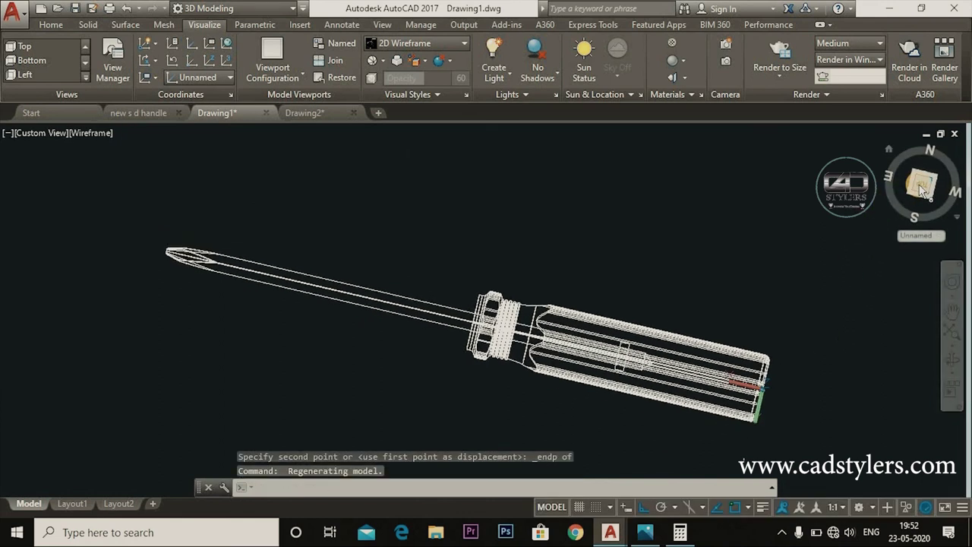
{"action": "scroll", "coordinate": [596, 312], "scroll_direction": "up", "scroll_amount": 5}
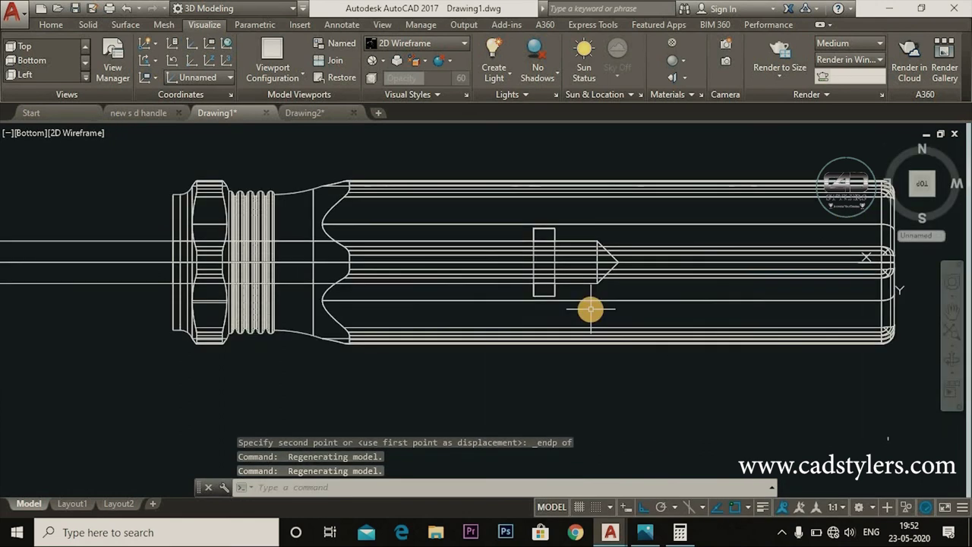
{"action": "scroll", "coordinate": [541, 234], "scroll_direction": "up", "scroll_amount": 4}
{"action": "scroll", "coordinate": [536, 223], "scroll_direction": "down", "scroll_amount": 6}
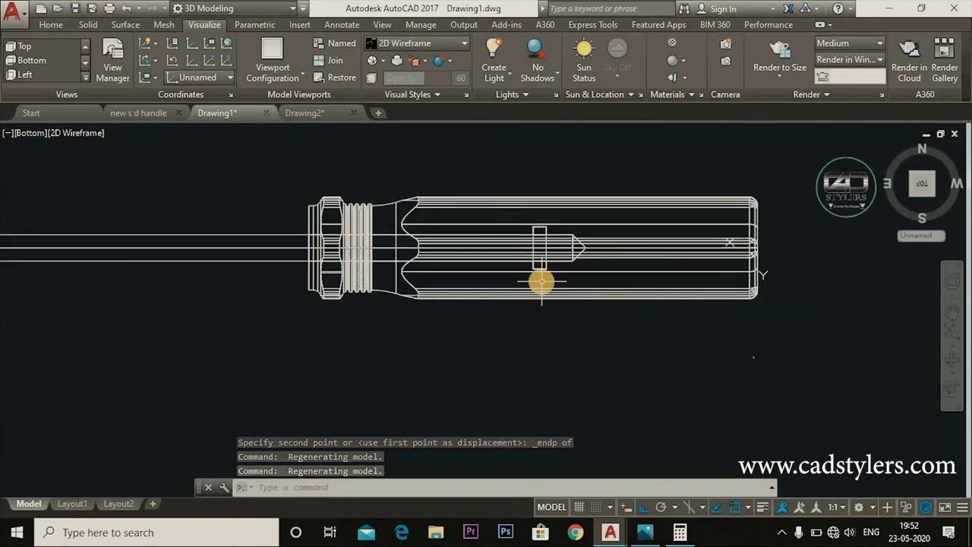
{"action": "scroll", "coordinate": [542, 281], "scroll_direction": "down", "scroll_amount": 3}
Tilt the screwdriver into a 3D view and apply the Realistic visual style.
{"action": "mouse_move", "coordinate": [541, 322]}
{"action": "middle_mouse_down", "text": "shift"}
{"action": "mouse_move", "coordinate": [596, 245]}
{"action": "mouse_move", "coordinate": [615, 356]}
{"action": "mouse_move", "coordinate": [700, 353]}
{"action": "mouse_move", "coordinate": [14, 248]}
{"action": "middle_mouse_up", "text": "shift"}
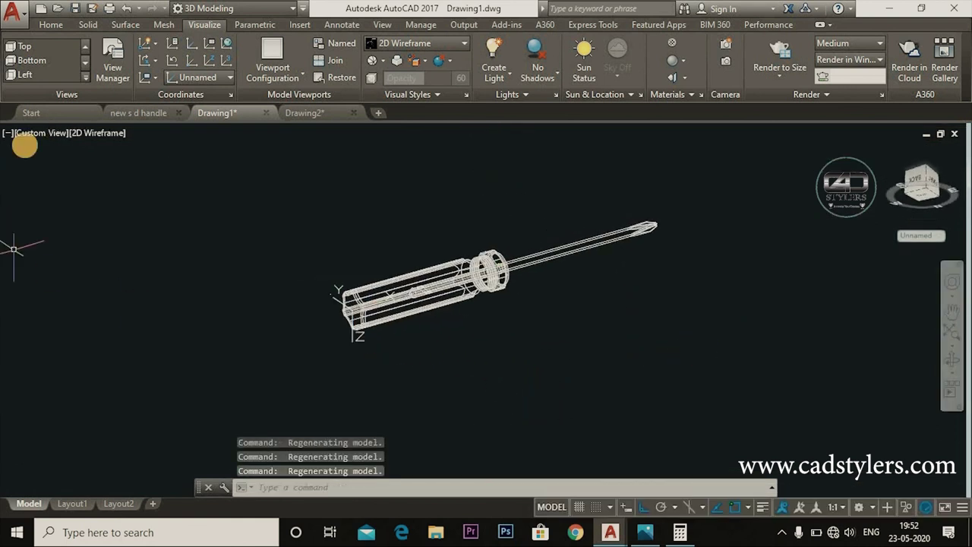
{"action": "left_click", "coordinate": [85, 135]}
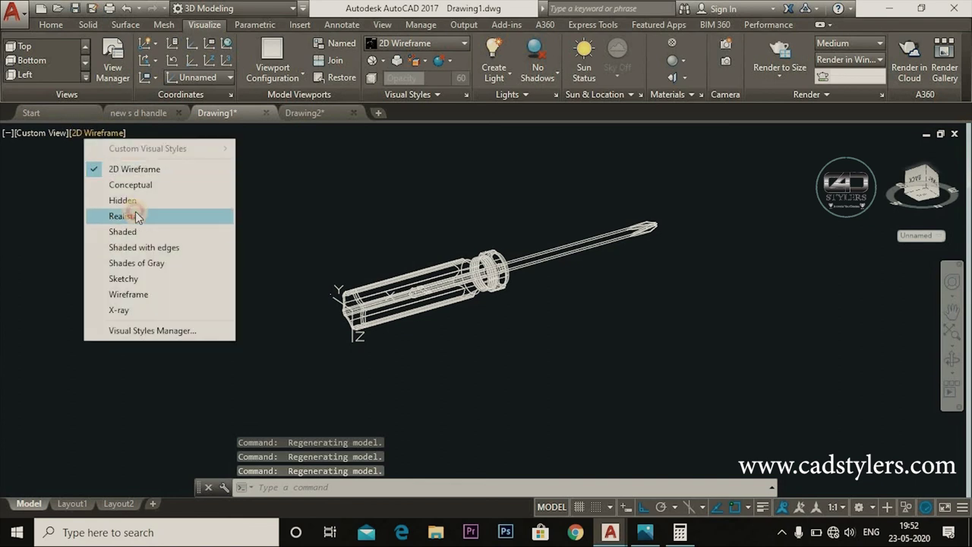
{"action": "left_click", "coordinate": [136, 212]}
{"action": "scroll", "coordinate": [476, 302], "scroll_direction": "up", "scroll_amount": 4}
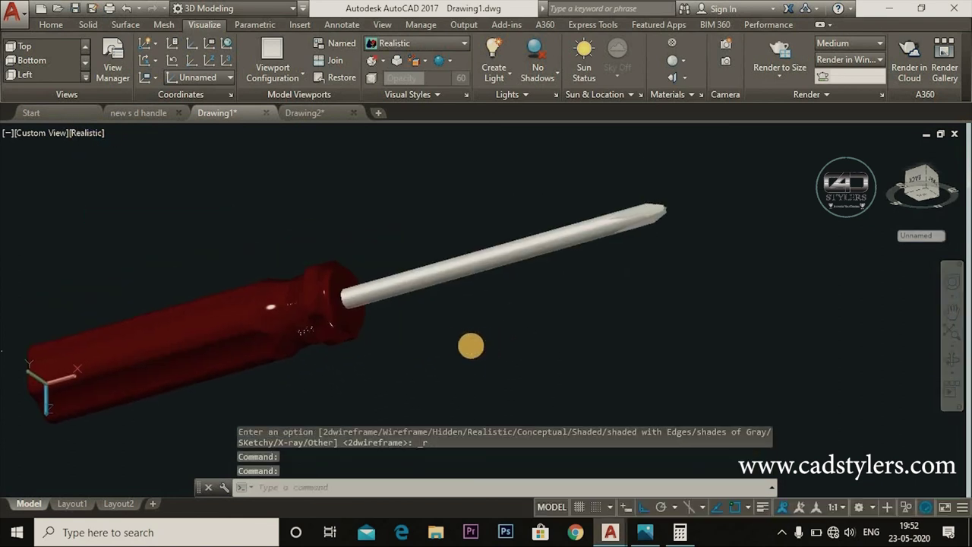
Orbit and pan around the finished screwdriver to inspect the red handle and steel tip.
{"action": "mouse_move", "coordinate": [471, 342]}
{"action": "middle_mouse_down", "text": "shift"}
{"action": "mouse_move", "coordinate": [524, 350]}
{"action": "mouse_move", "coordinate": [488, 358]}
{"action": "mouse_move", "coordinate": [523, 311]}
{"action": "middle_mouse_up", "text": "shift"}
{"action": "scroll", "coordinate": [712, 286], "scroll_direction": "up", "scroll_amount": 2}
{"action": "scroll", "coordinate": [711, 286], "scroll_direction": "up", "scroll_amount": 2}
{"action": "middle_click_drag", "start_coordinate": [711, 286], "coordinate": [563, 287]}
{"action": "scroll", "coordinate": [563, 287], "scroll_direction": "up", "scroll_amount": 2}
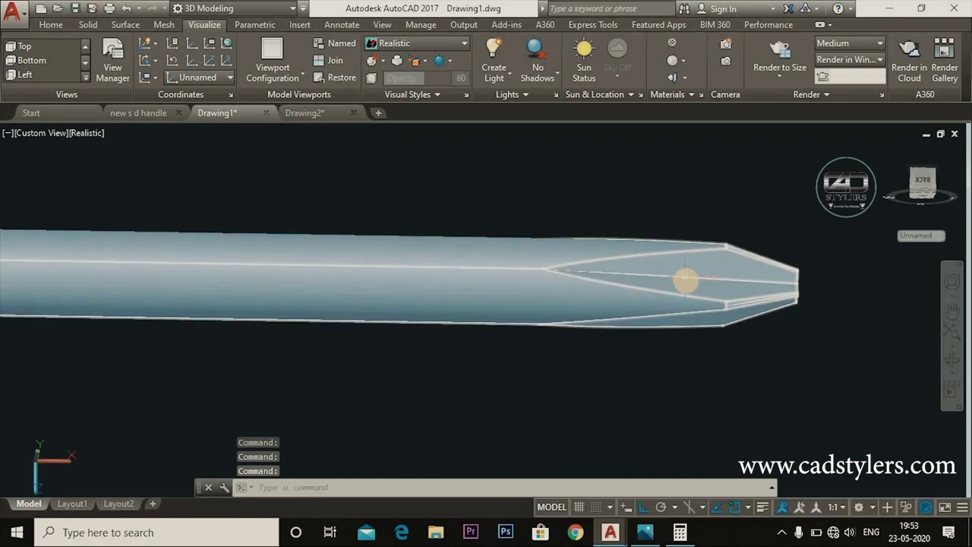
{"action": "scroll", "coordinate": [685, 281], "scroll_direction": "down", "scroll_amount": 4}
{"action": "scroll", "coordinate": [443, 319], "scroll_direction": "down", "scroll_amount": 3}
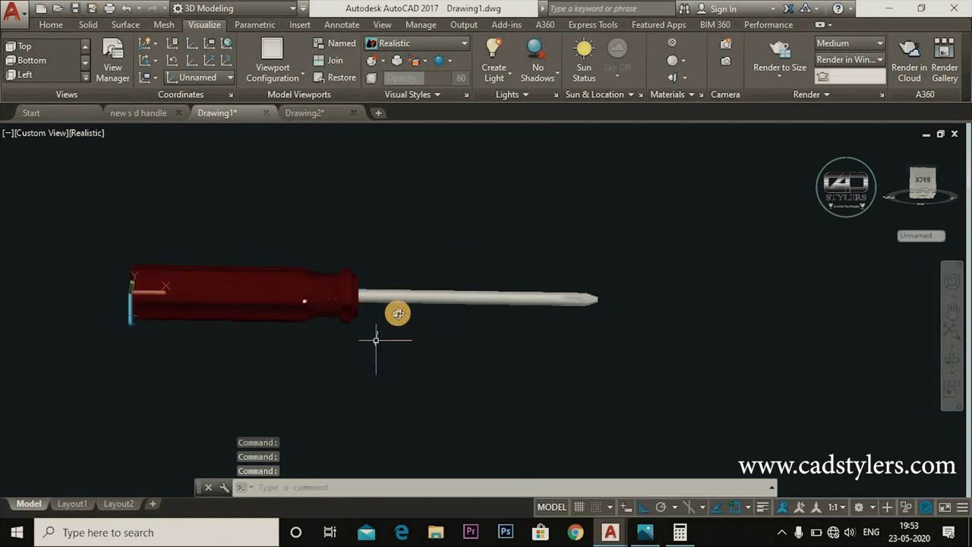
{"action": "middle_click_drag", "start_coordinate": [375, 339], "coordinate": [280, 329], "text": "shift"}
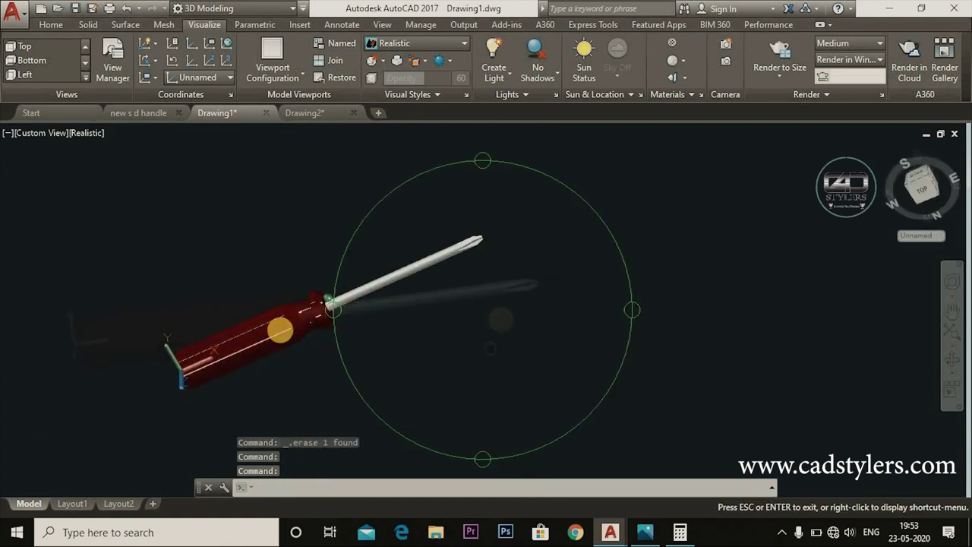
{"action": "scroll", "coordinate": [274, 334], "scroll_direction": "up", "scroll_amount": 3}
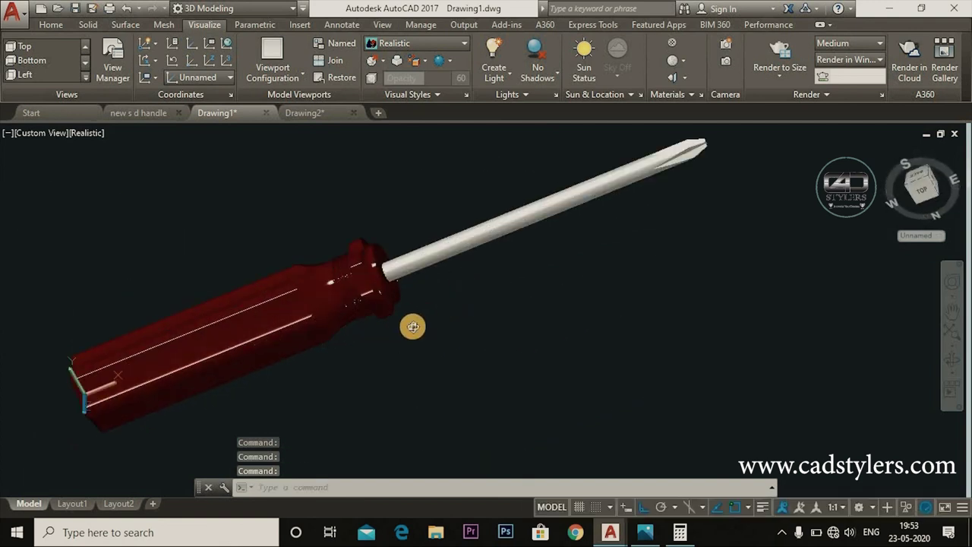
{"action": "middle_click_drag", "start_coordinate": [412, 326], "coordinate": [484, 297], "text": "shift"}
{"action": "mouse_move", "coordinate": [498, 391]}
{"action": "middle_mouse_down", "text": "shift"}
{"action": "mouse_move", "coordinate": [450, 389]}
{"action": "mouse_move", "coordinate": [471, 349]}
{"action": "mouse_move", "coordinate": [542, 326]}
{"action": "mouse_move", "coordinate": [495, 382]}
{"action": "mouse_move", "coordinate": [503, 392]}
{"action": "mouse_move", "coordinate": [492, 358]}
{"action": "middle_mouse_up", "text": "shift"}
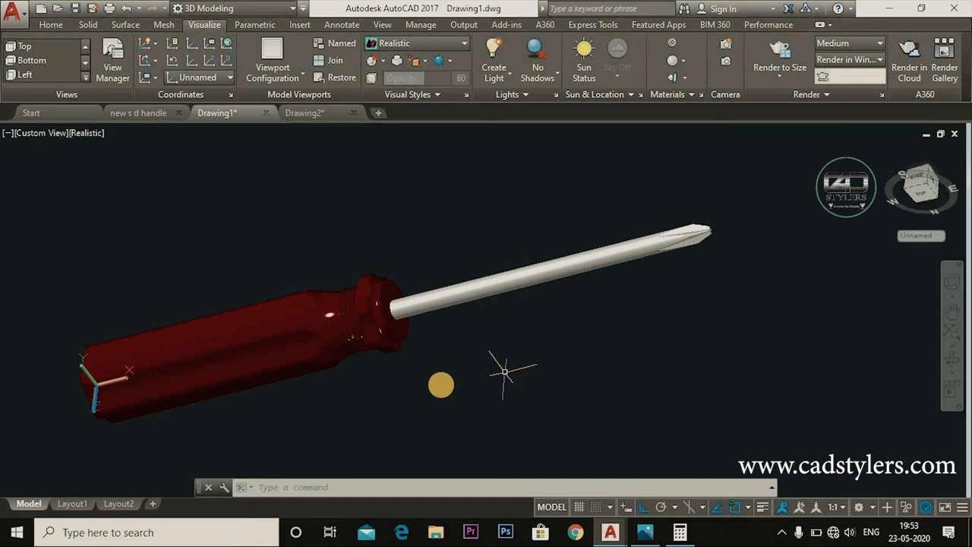
{"action": "mouse_move", "coordinate": [503, 345]}
{"action": "middle_mouse_down", "text": "ctrl+shift"}
{"action": "mouse_move", "coordinate": [531, 327]}
{"action": "mouse_move", "coordinate": [513, 332]}
{"action": "middle_mouse_up", "text": "ctrl+shift"}
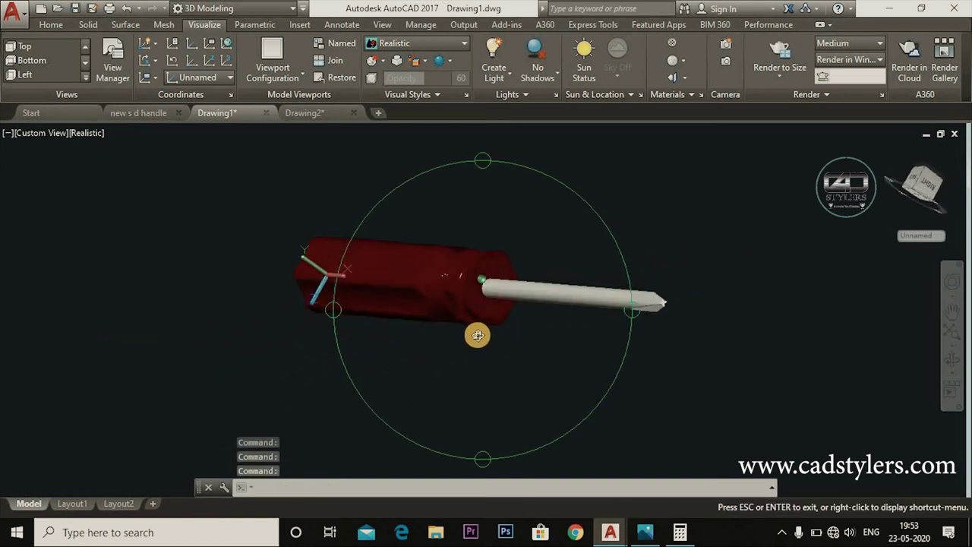
{"action": "mouse_move", "coordinate": [513, 332]}
{"action": "middle_mouse_down", "text": "ctrl+shift"}
{"action": "mouse_move", "coordinate": [527, 287]}
{"action": "mouse_move", "coordinate": [460, 311]}
{"action": "mouse_move", "coordinate": [549, 302]}
{"action": "mouse_move", "coordinate": [583, 347]}
{"action": "mouse_move", "coordinate": [546, 336]}
{"action": "middle_mouse_up", "text": "ctrl+shift"}
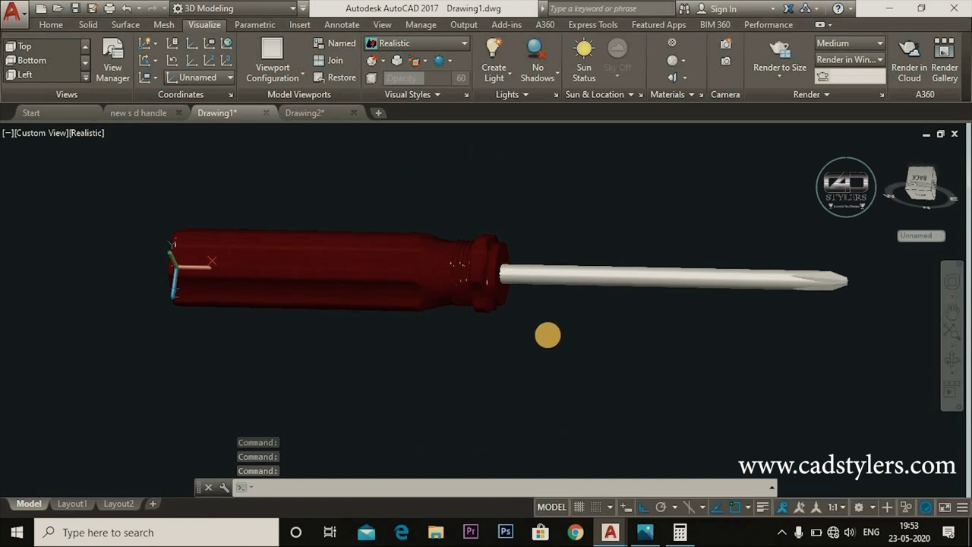
{"action": "scroll", "coordinate": [493, 305], "scroll_direction": "up", "scroll_amount": 5}
{"action": "scroll", "coordinate": [502, 313], "scroll_direction": "down", "scroll_amount": 4}
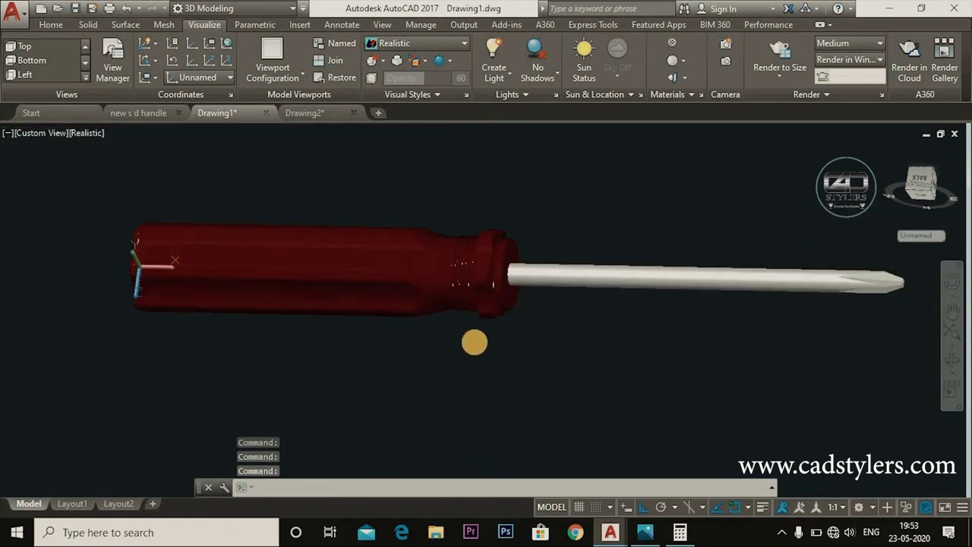
{"action": "middle_click_drag", "start_coordinate": [473, 343], "coordinate": [539, 335]}
{"action": "mouse_move", "coordinate": [505, 287]}
{"action": "middle_mouse_down", "text": "ctrl+shift"}
{"action": "mouse_move", "coordinate": [493, 269]}
{"action": "mouse_move", "coordinate": [490, 321]}
{"action": "mouse_move", "coordinate": [530, 320]}
{"action": "mouse_move", "coordinate": [555, 304]}
{"action": "mouse_move", "coordinate": [511, 332]}
{"action": "mouse_move", "coordinate": [543, 327]}
{"action": "mouse_move", "coordinate": [539, 304]}
{"action": "mouse_move", "coordinate": [567, 304]}
{"action": "mouse_move", "coordinate": [498, 327]}
{"action": "middle_mouse_up", "text": "ctrl+shift"}
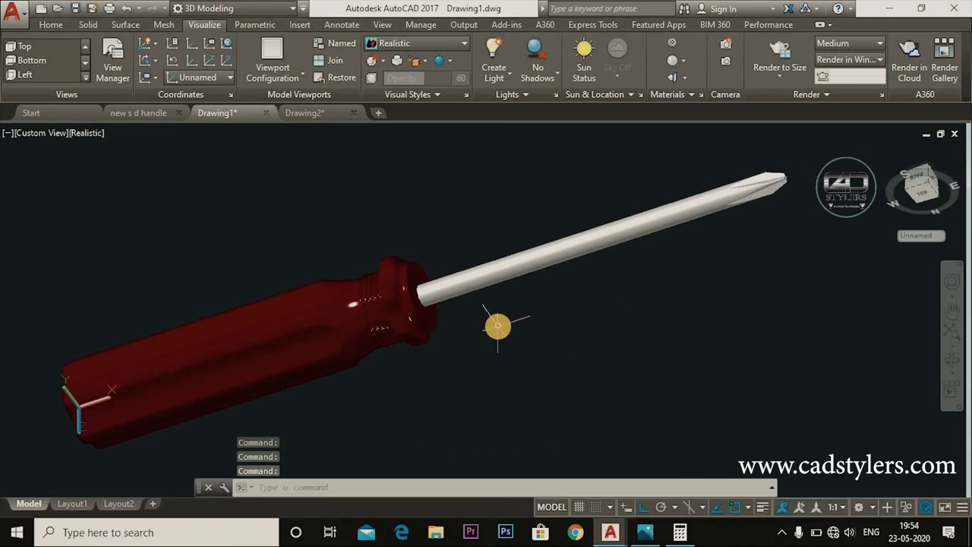